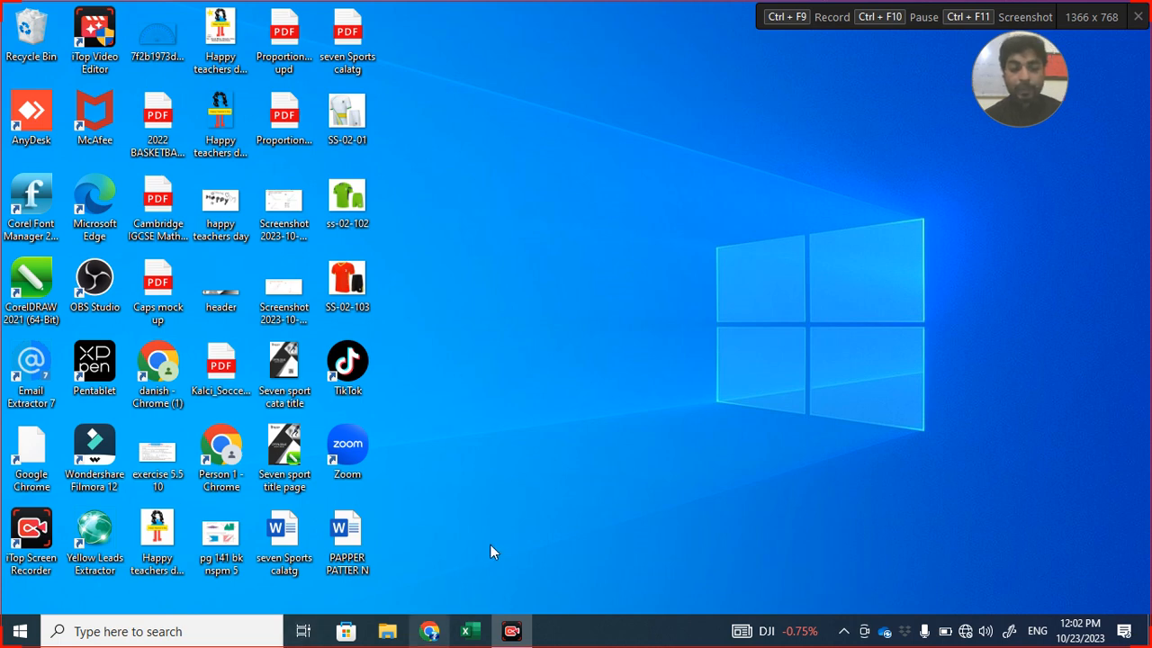
# Open Excel, dismiss the licence notice, and create a blank workbook in a maximized window.
pyautogui.click(152, 631)
pyautogui.write('ex')
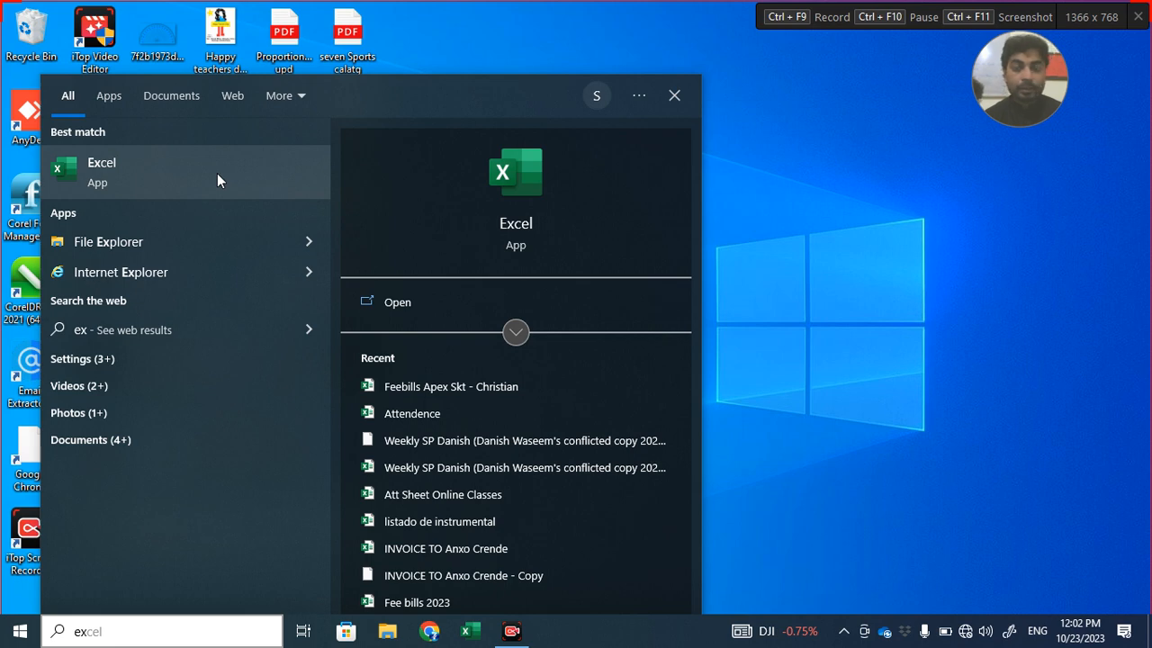
pyautogui.click(217, 173)
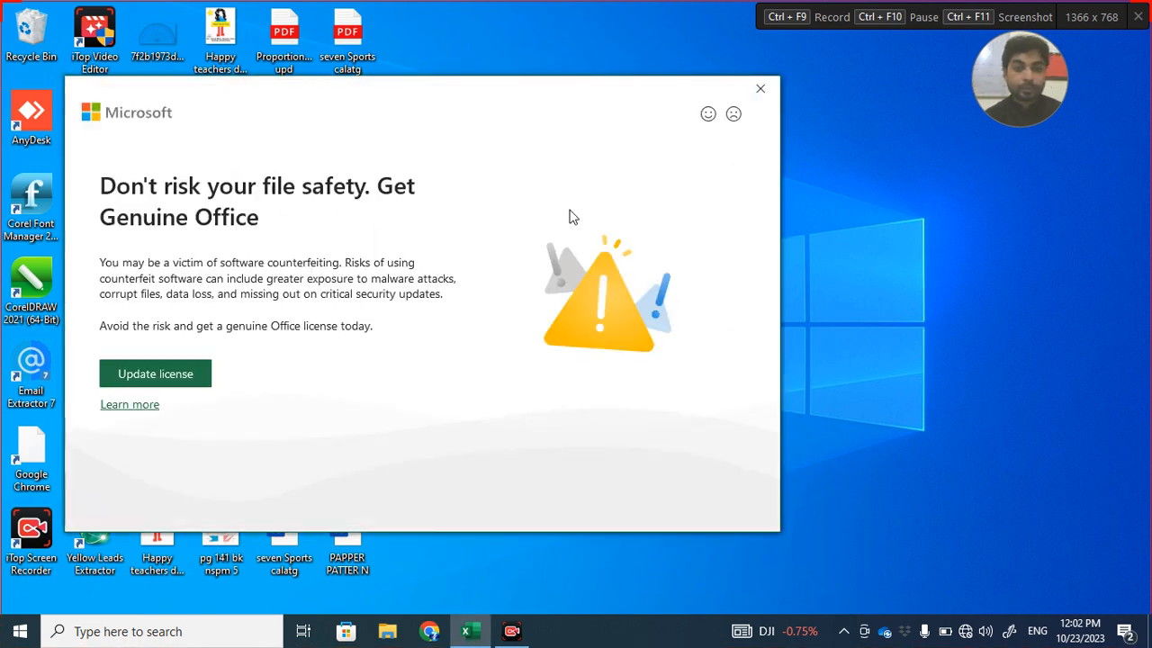
pyautogui.click(760, 88)
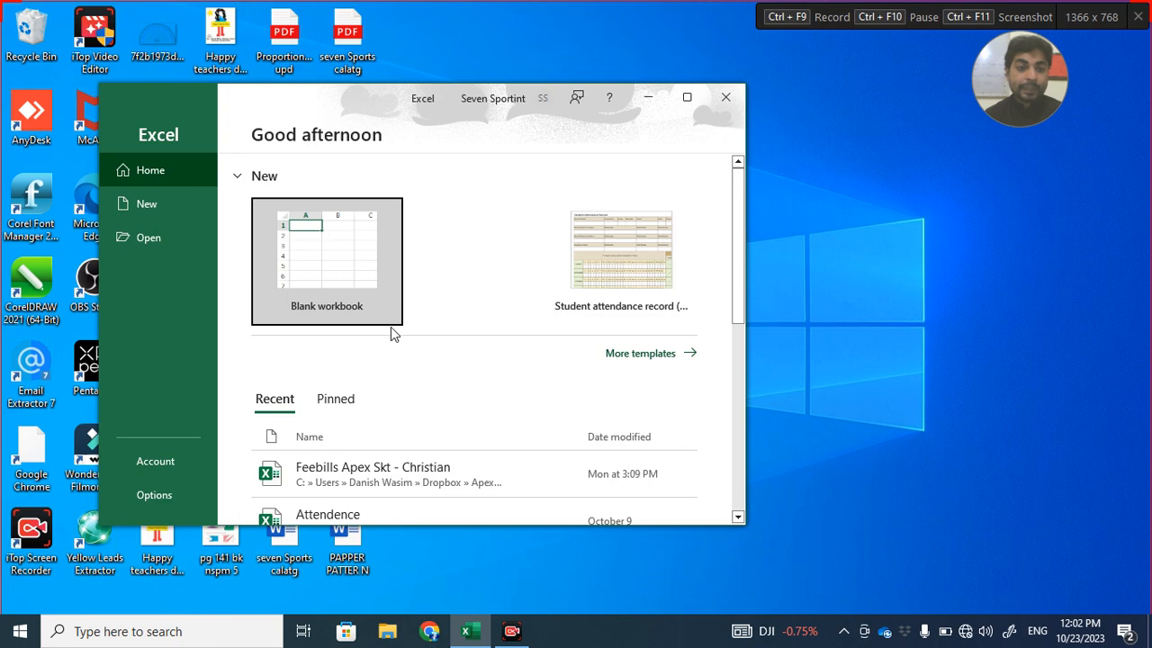
pyautogui.click(330, 296)
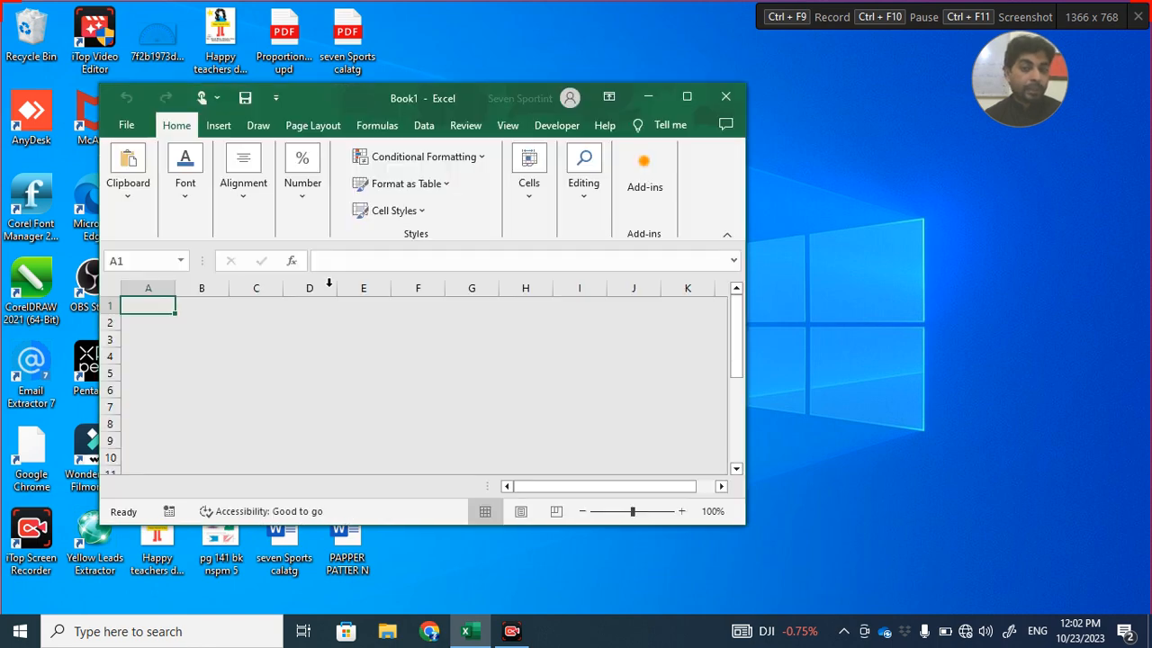
pyautogui.click(687, 97)
# Examine the cell grid of the empty worksheet, from the first rows down to row 26 and back.
pyautogui.click(402, 381)
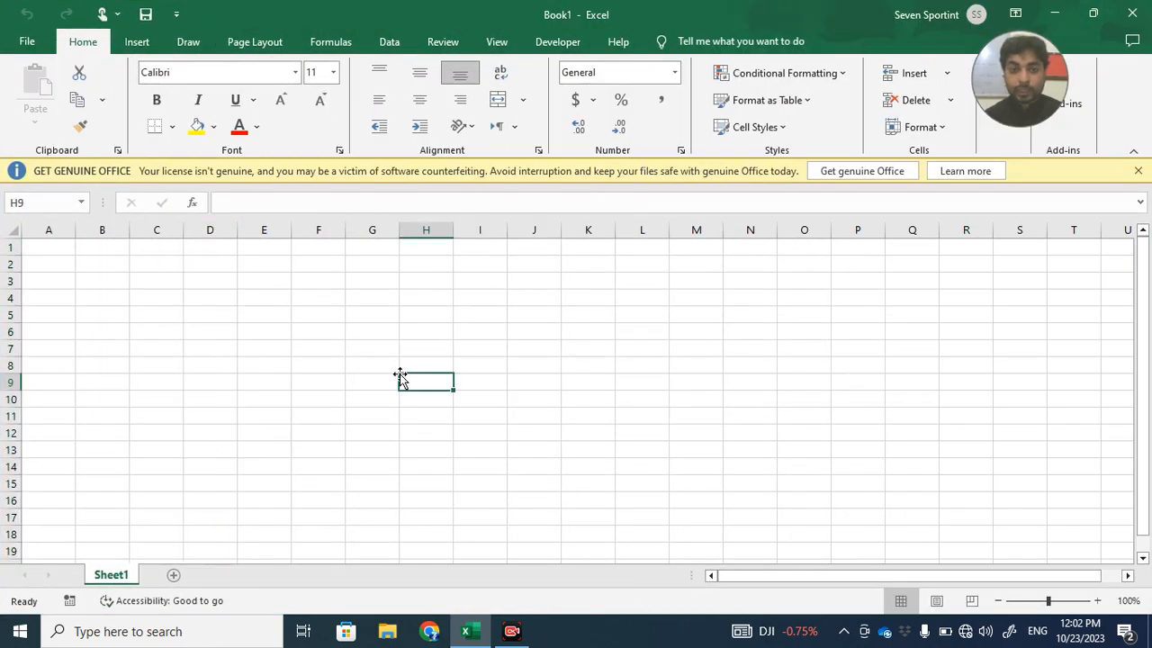
pyautogui.moveTo(36, 242); pyautogui.dragTo(675, 567)
pyautogui.click(653, 463)
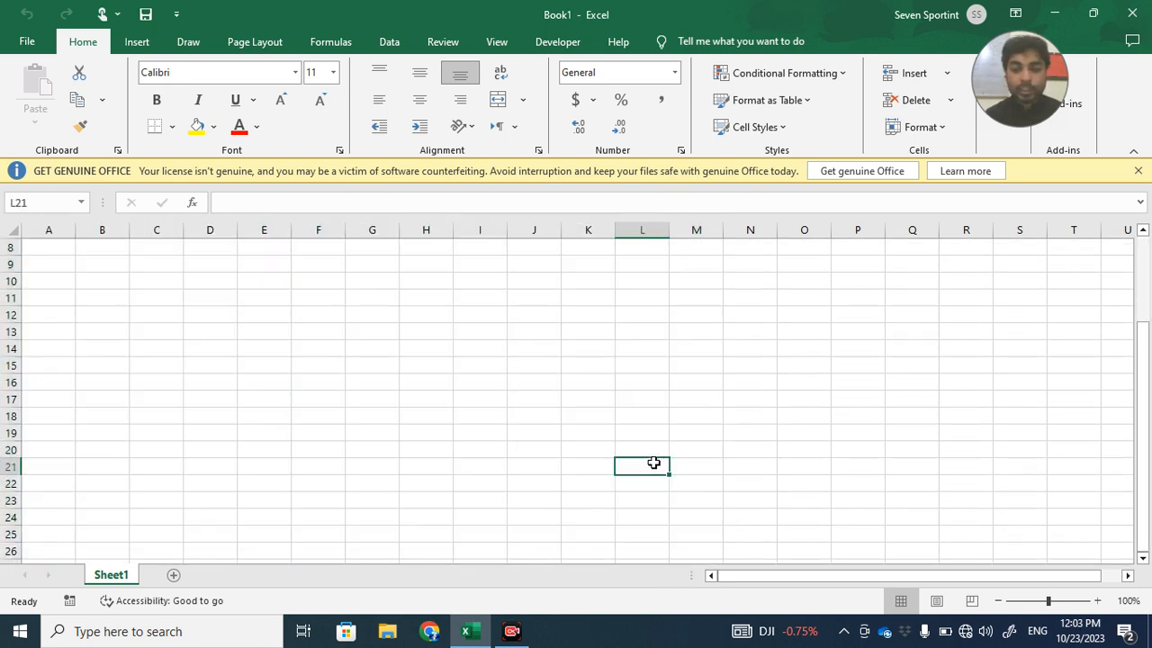
pyautogui.moveTo(1144, 389); pyautogui.dragTo(1146, 258)
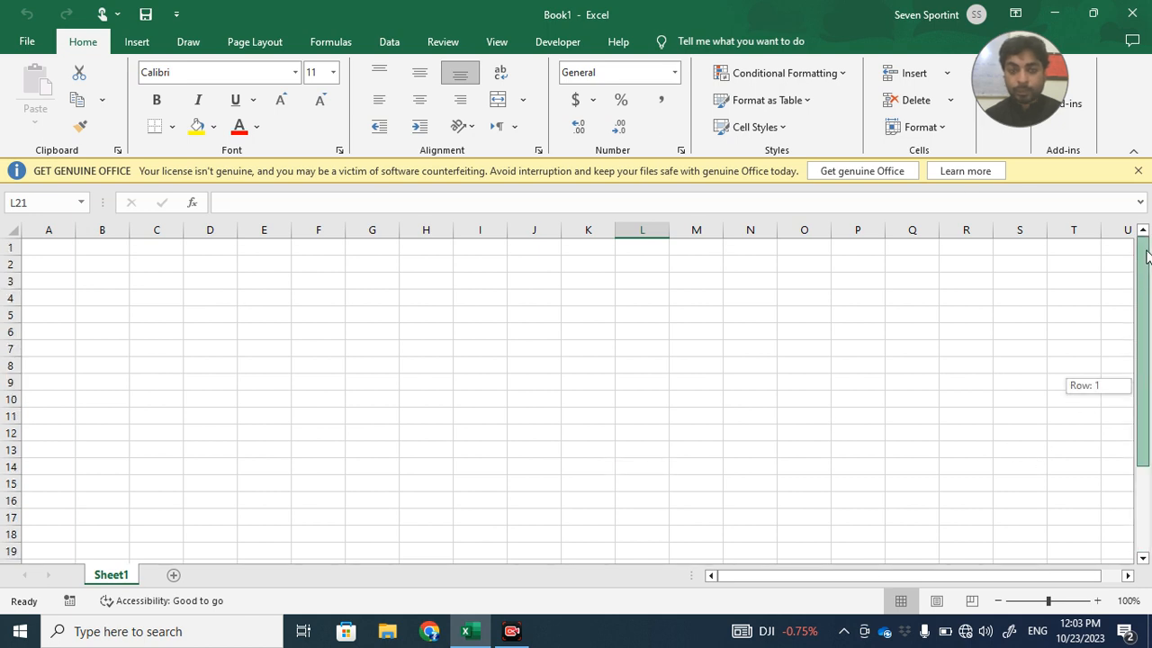
# Select whole columns A, B and C in turn to examine how columns are lettered.
pyautogui.click(39, 225)
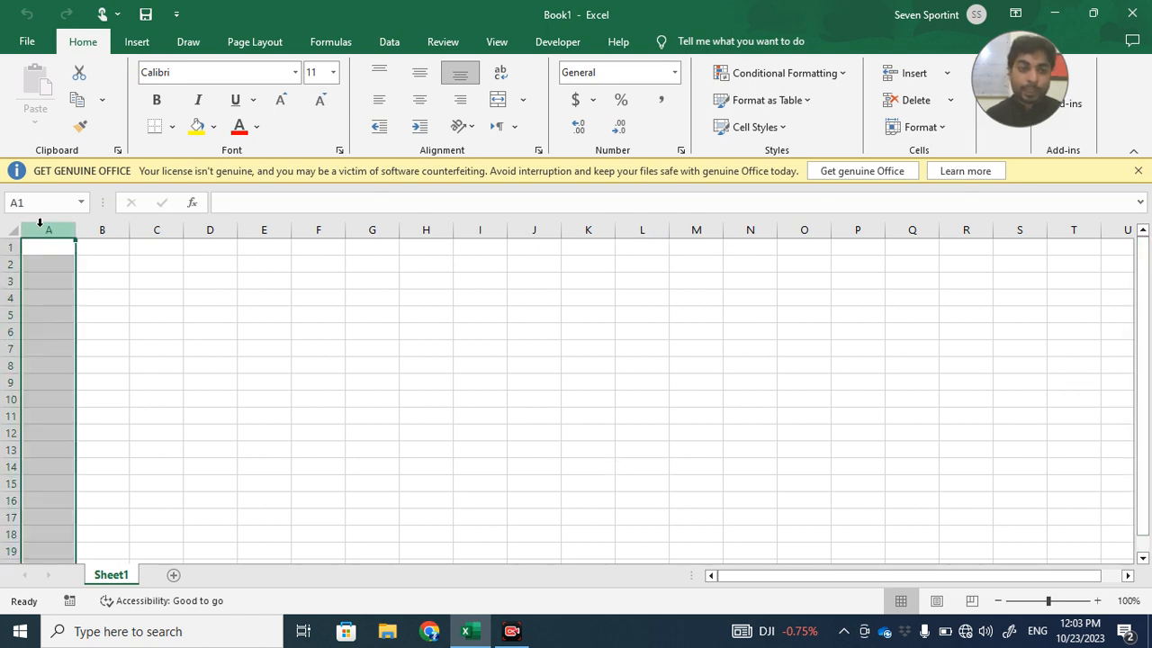
pyautogui.click(99, 225)
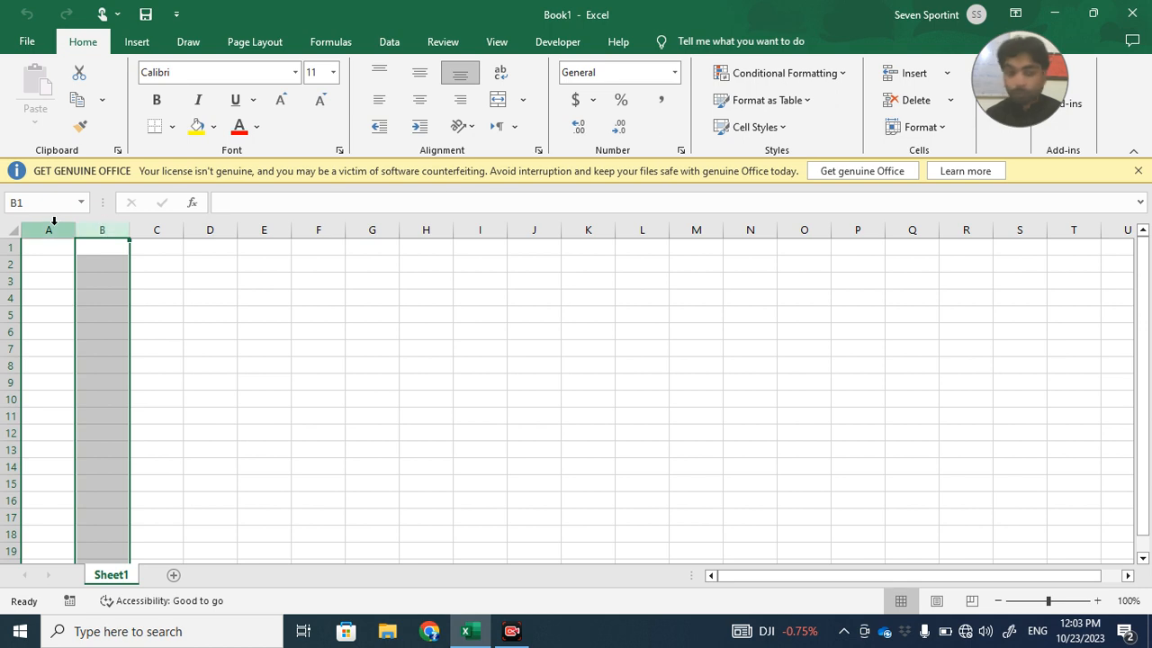
pyautogui.click(54, 223)
pyautogui.click(100, 225)
pyautogui.click(142, 225)
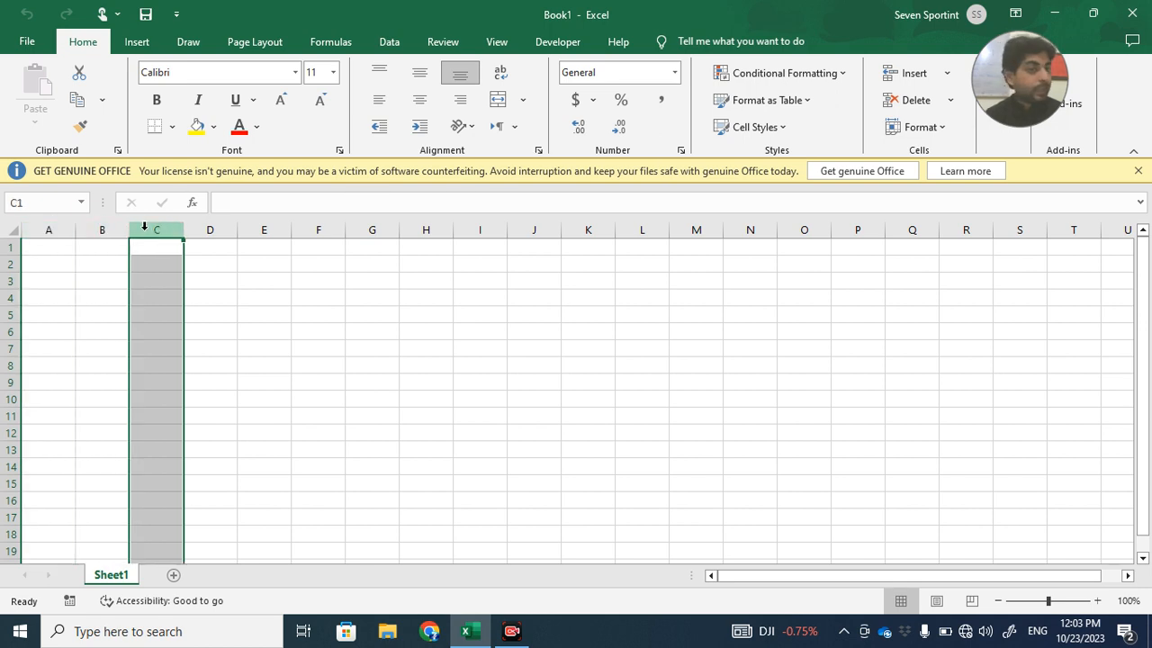
# Select whole rows 1, 2, 3 and 4 in turn to examine how rows are numbered.
pyautogui.click(6, 245)
pyautogui.click(7, 263)
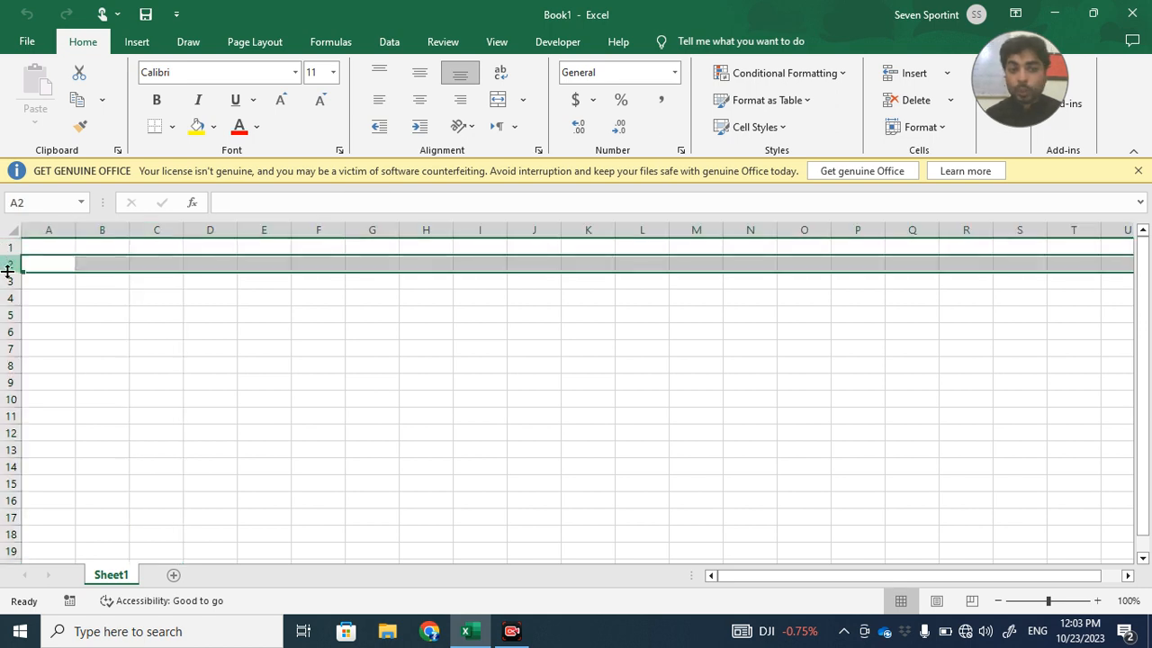
pyautogui.click(6, 281)
pyautogui.click(8, 298)
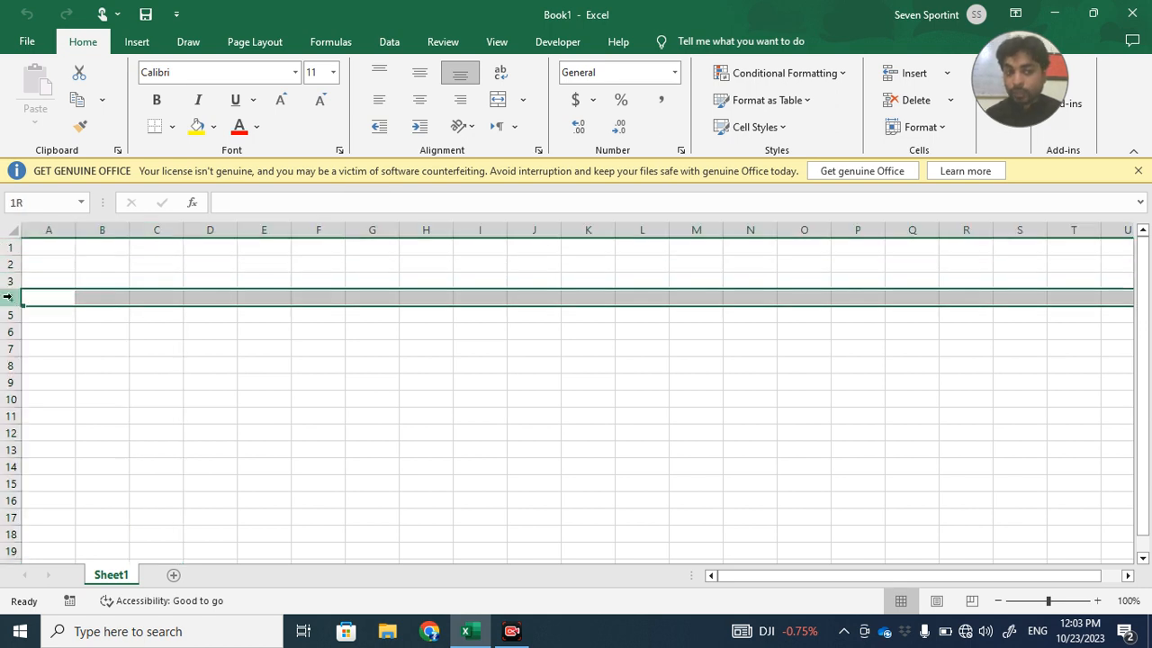
# Select single cells in turn, including B1, A1, C1, C6, I2, I3 and I1, and examine each one's cell reference.
pyautogui.click(46, 230)
pyautogui.click(92, 244)
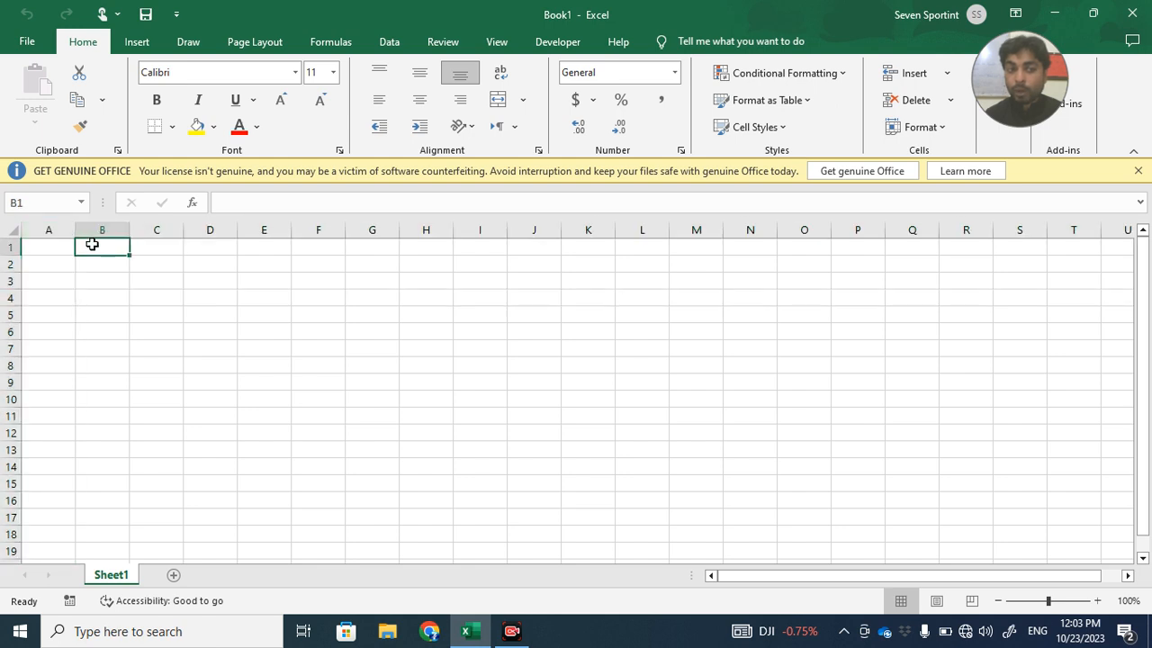
pyautogui.click(43, 245)
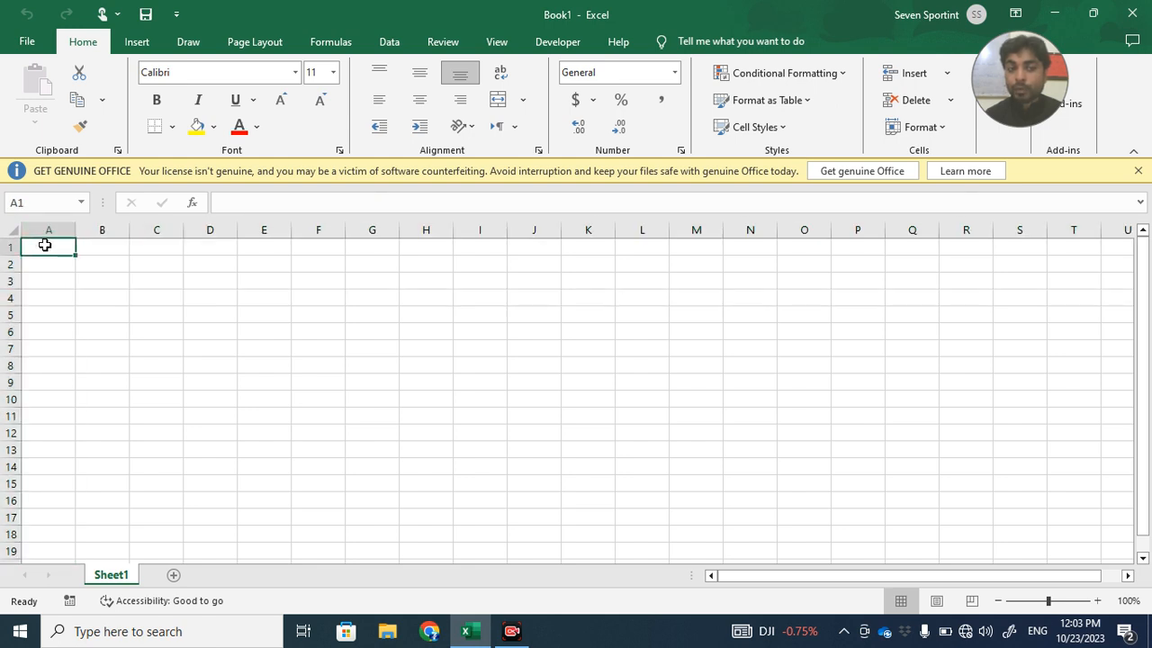
pyautogui.click(93, 246)
pyautogui.click(144, 247)
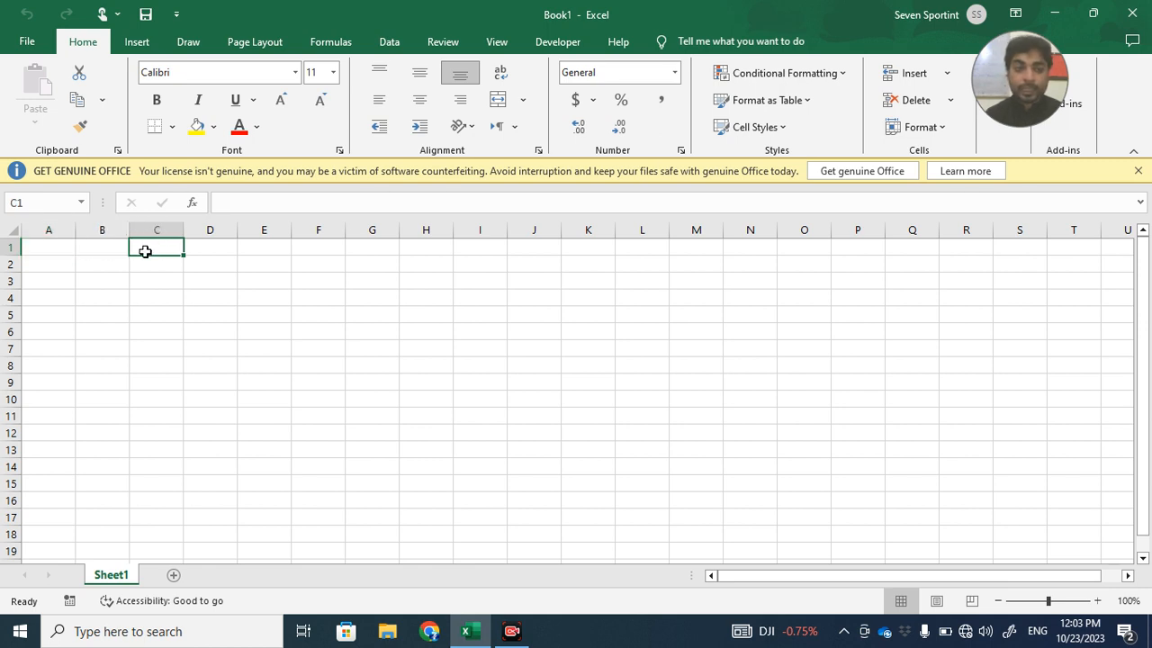
pyautogui.click(30, 203)
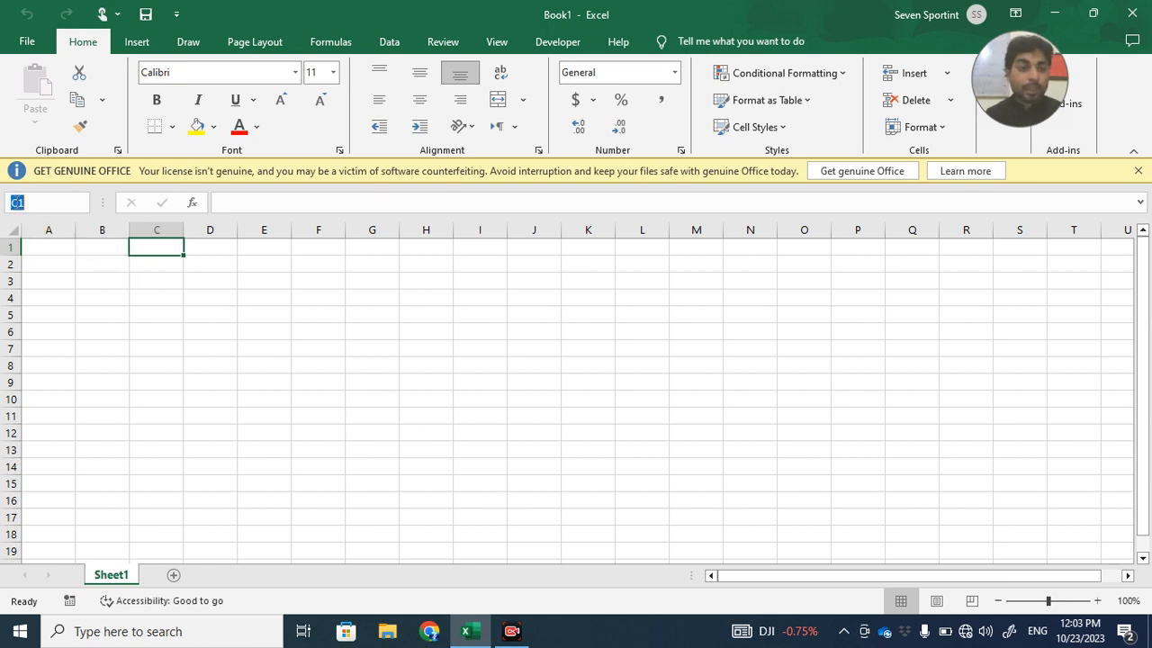
pyautogui.click(168, 251)
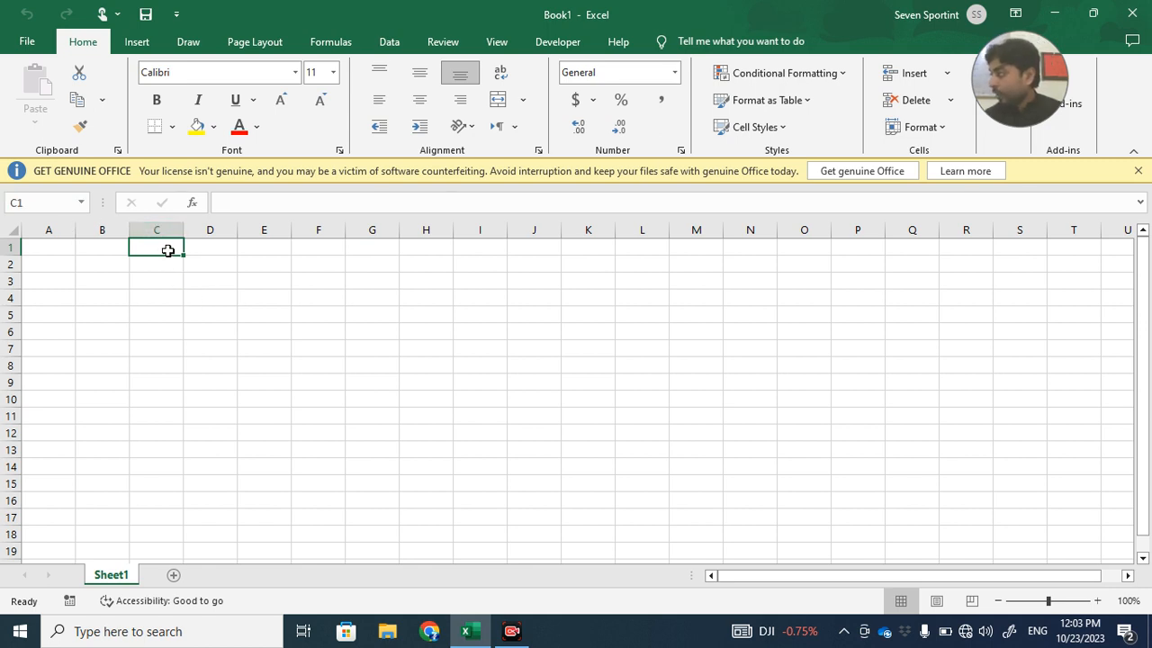
pyautogui.click(140, 333)
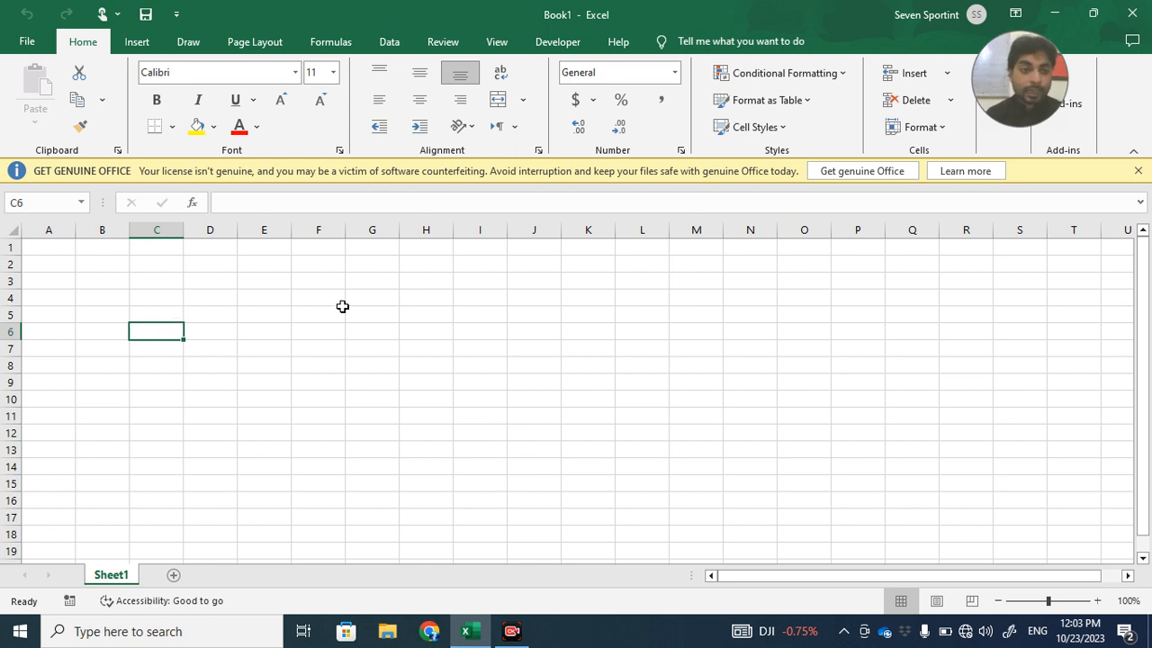
pyautogui.click(469, 265)
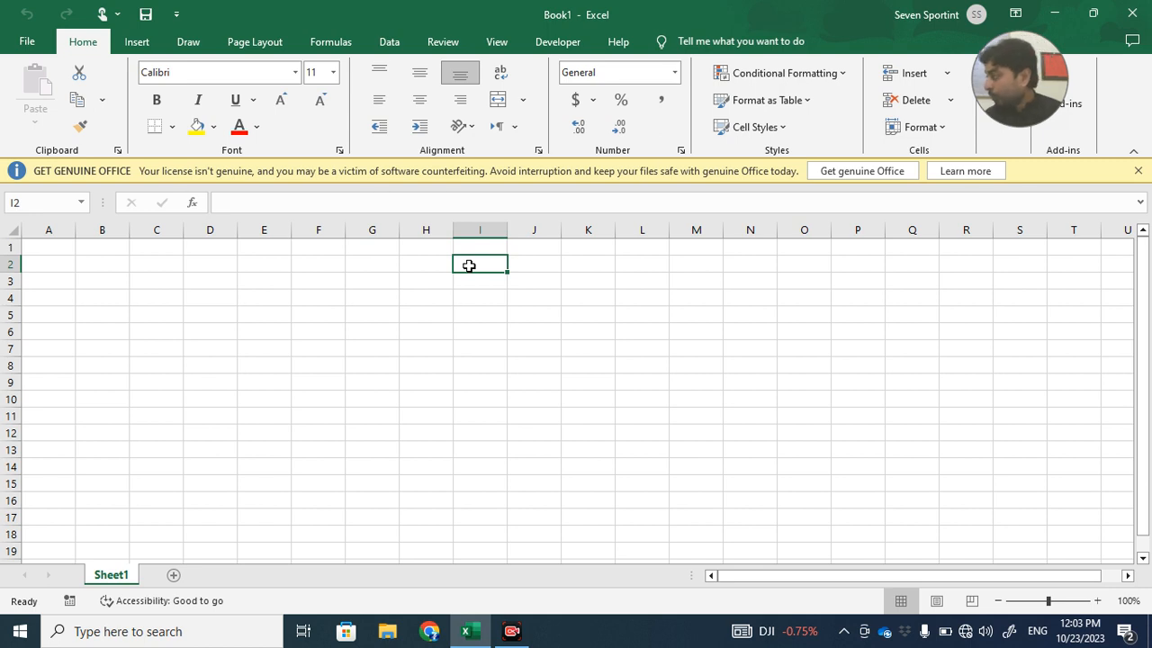
pyautogui.click(470, 284)
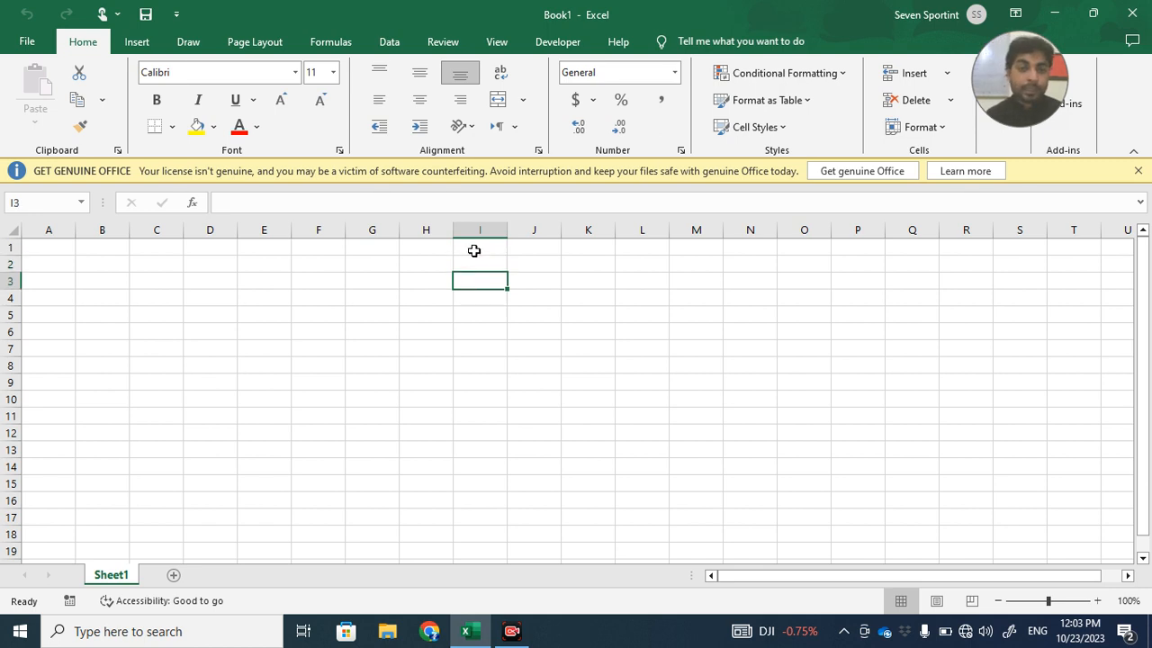
pyautogui.click(473, 251)
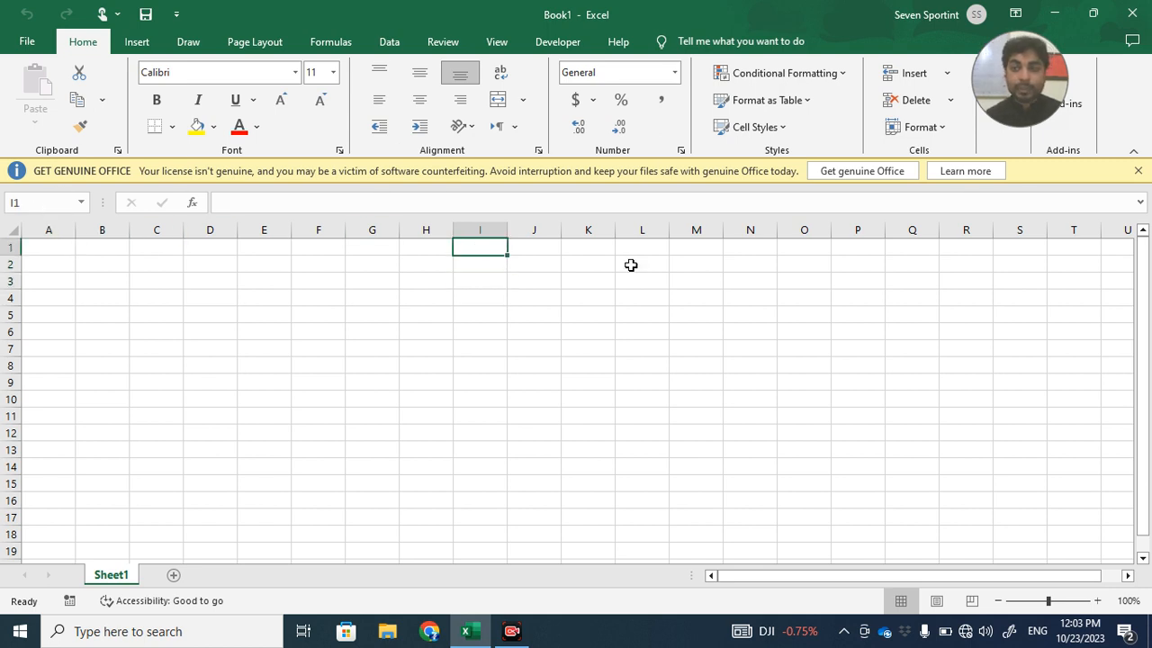
# Dismiss the Get Genuine Office notice above the worksheet.
pyautogui.click(1137, 170)
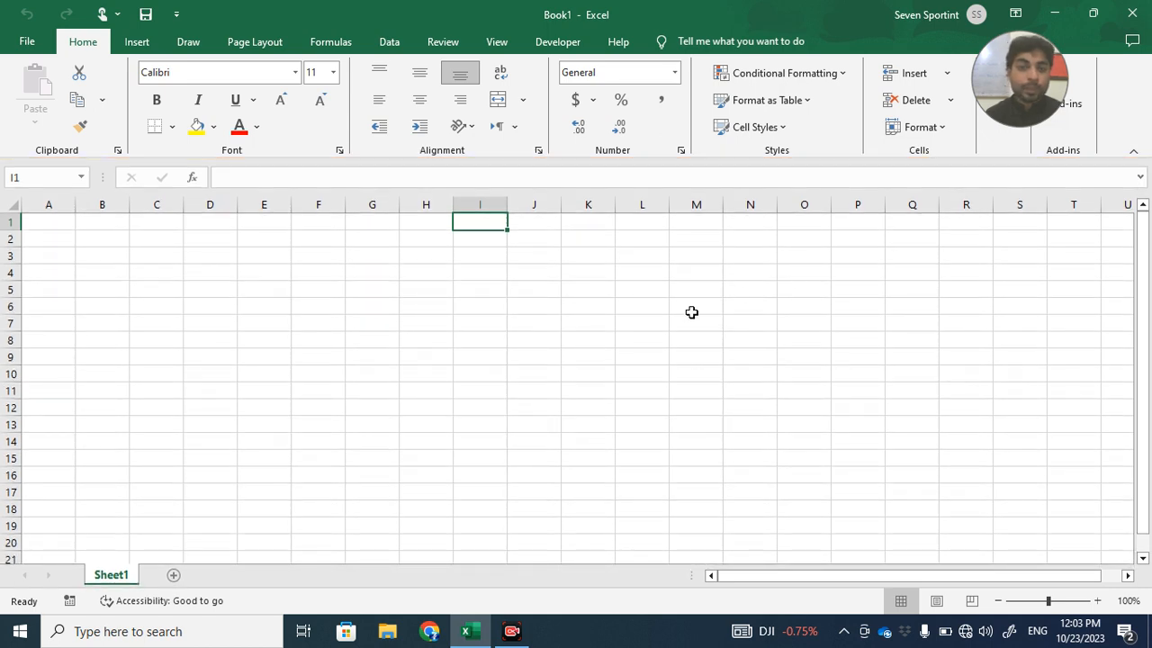
pyautogui.click(692, 311)
pyautogui.click(102, 230)
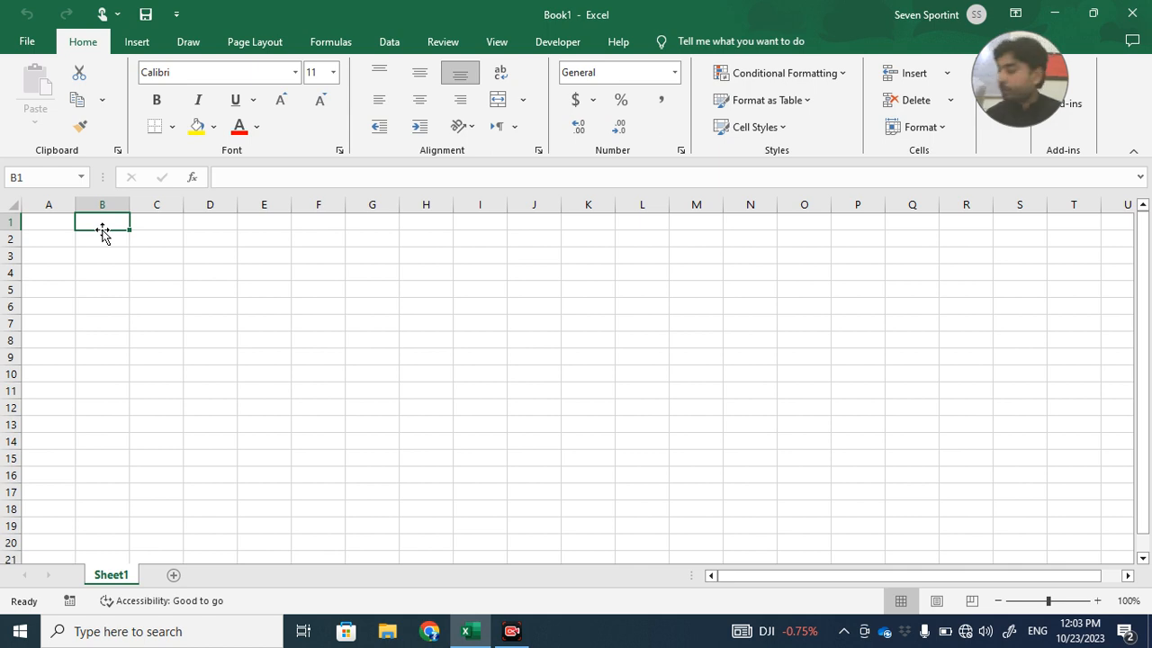
pyautogui.click(103, 289)
pyautogui.click(272, 300)
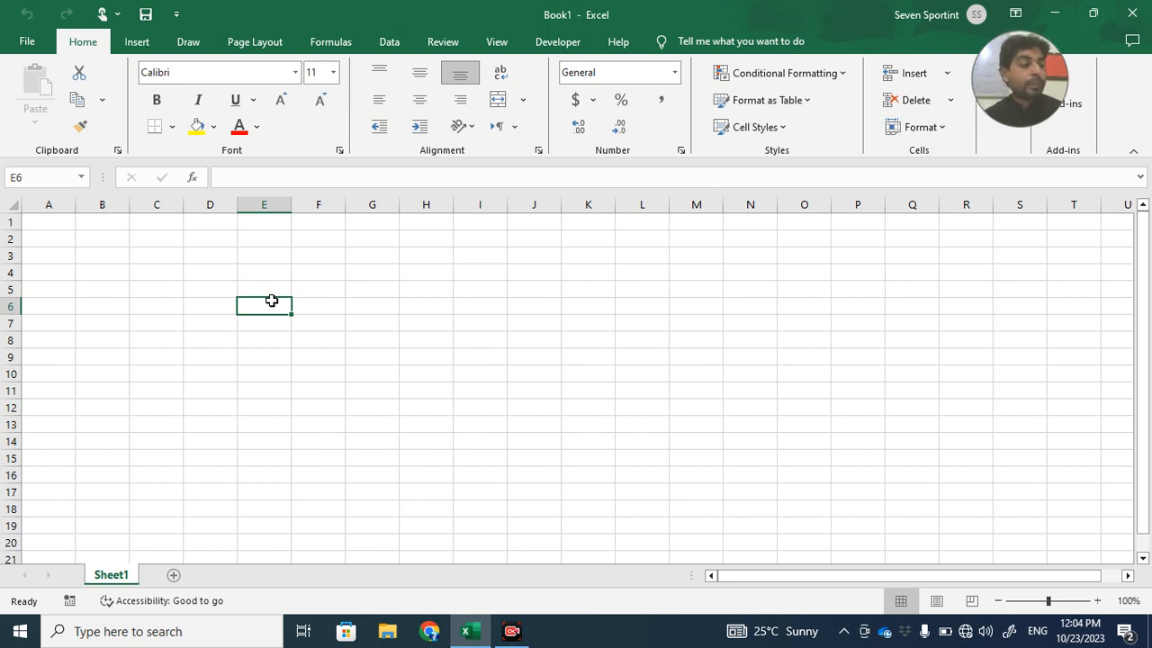
# Enter the column header "Sr.No" in cell A1.
pyautogui.click(58, 239)
pyautogui.click(56, 222)
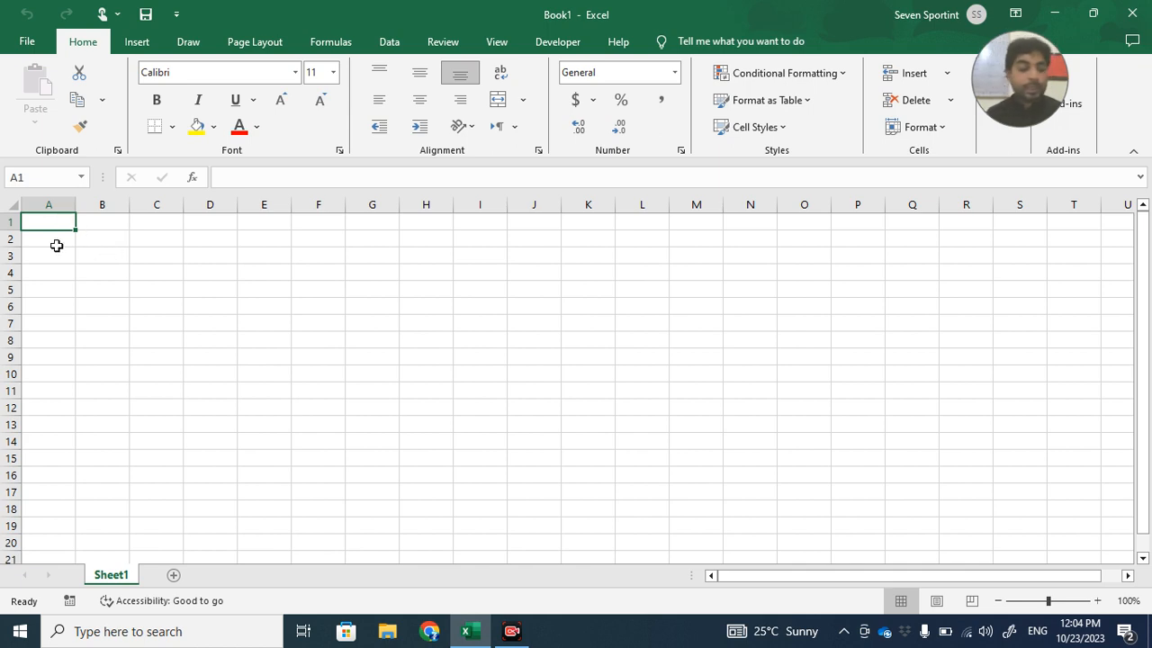
pyautogui.write('Sr.')
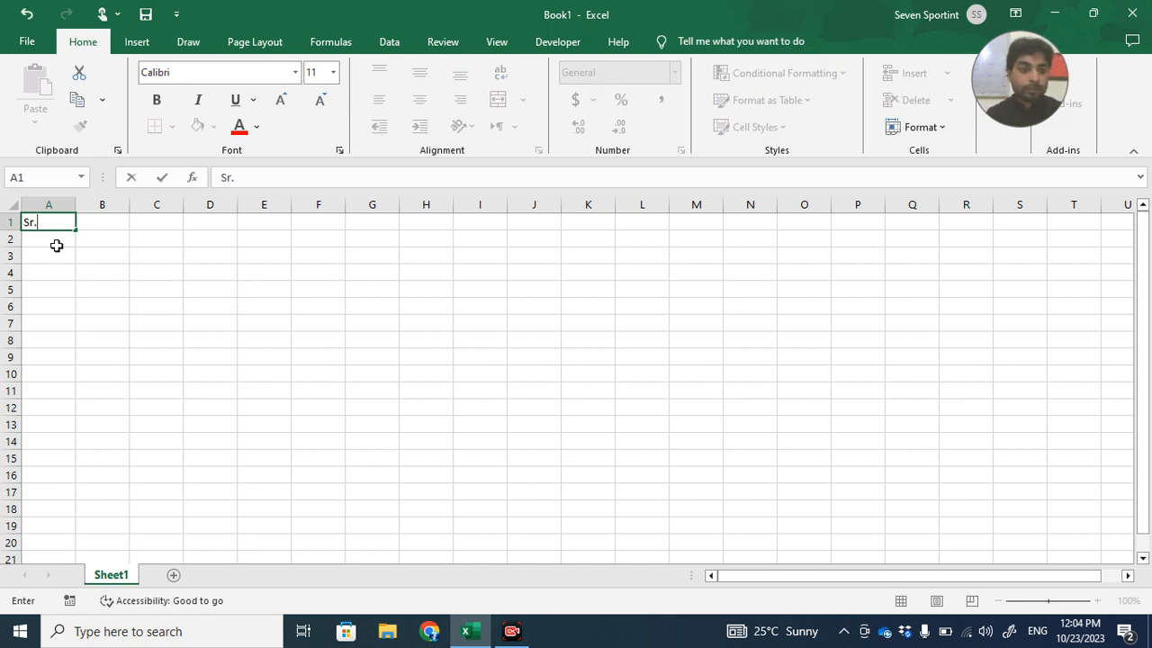
pyautogui.press('BackSpace')
pyautogui.press('BackSpace')
pyautogui.press('BackSpace')
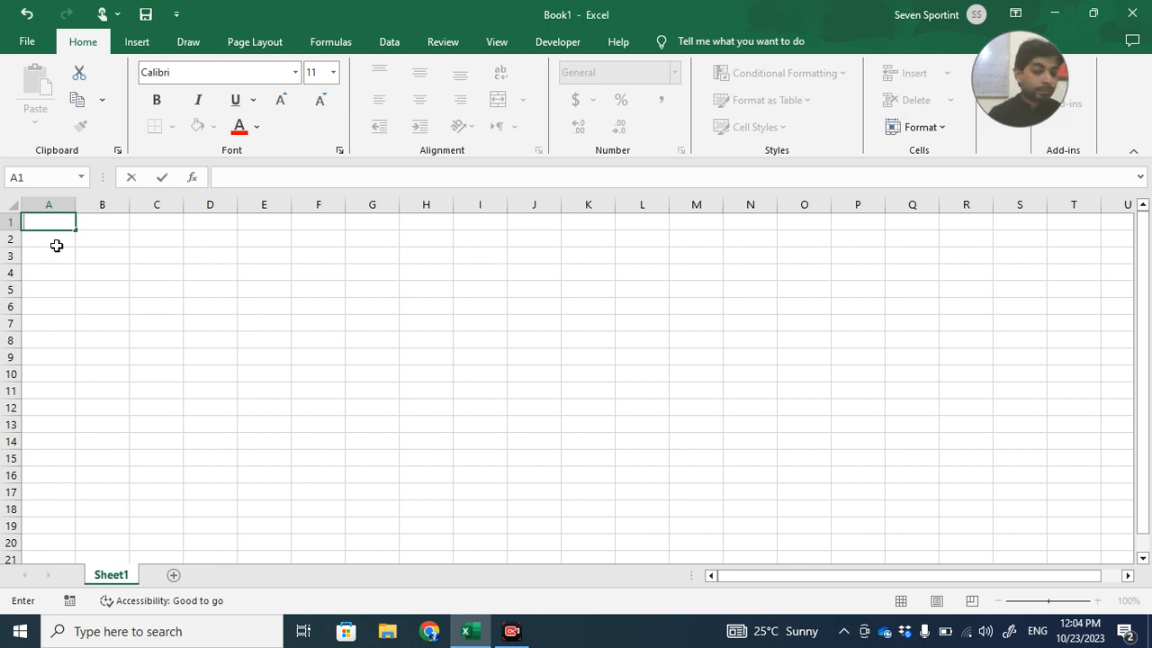
pyautogui.write('Sr.')
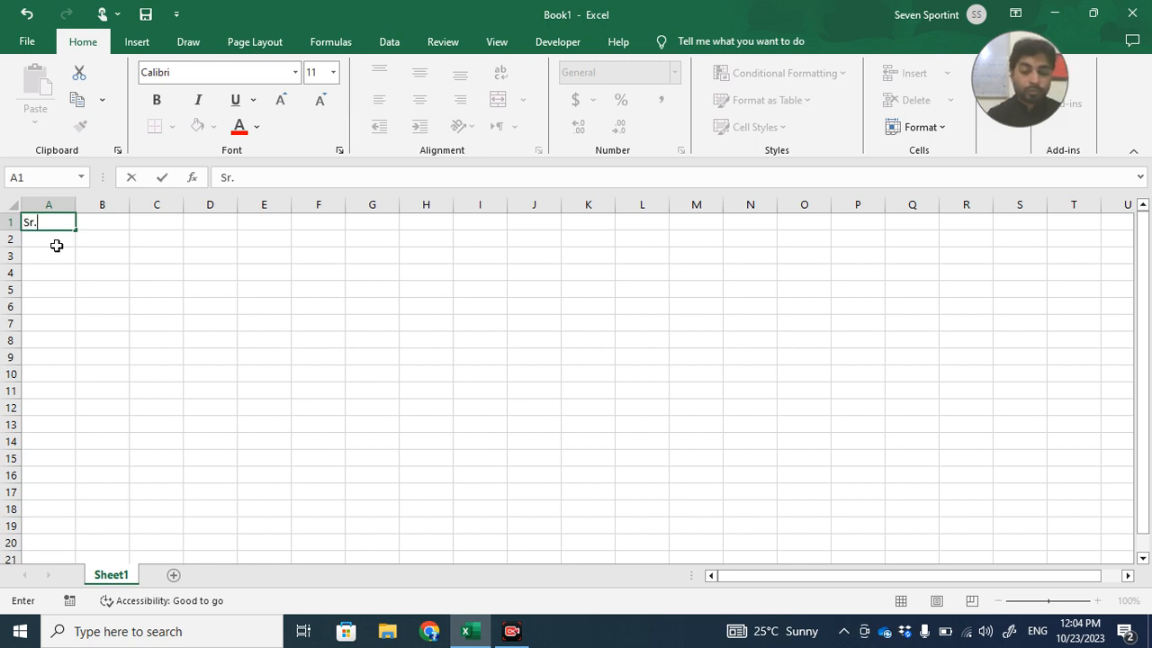
pyautogui.write('No')
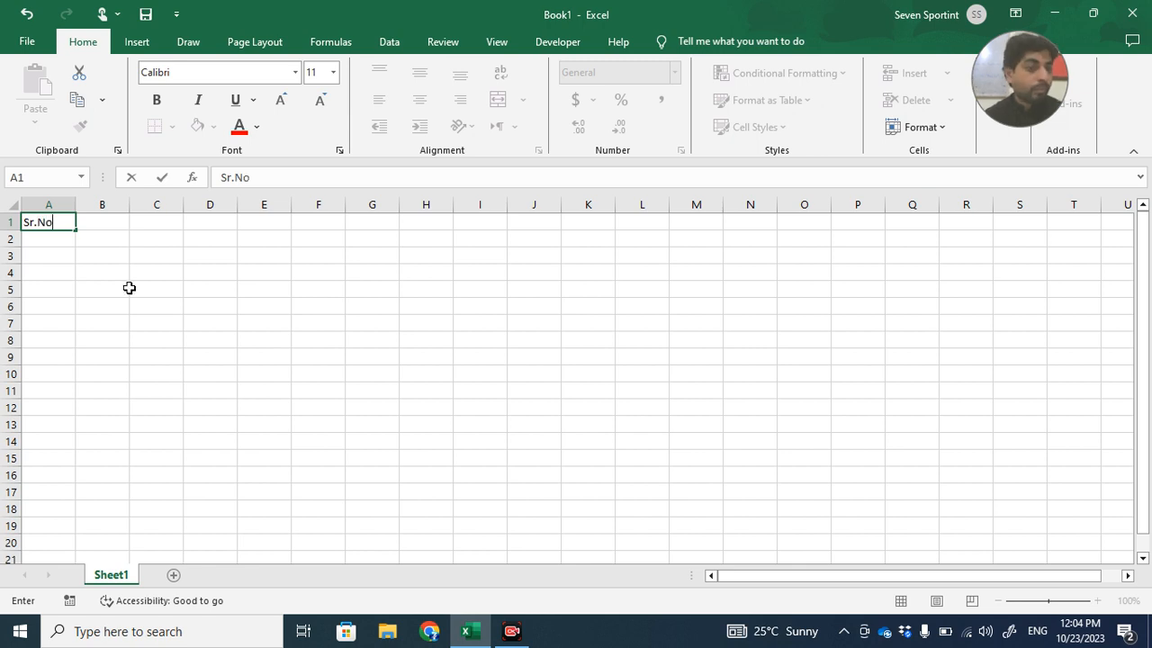
pyautogui.click(128, 288)
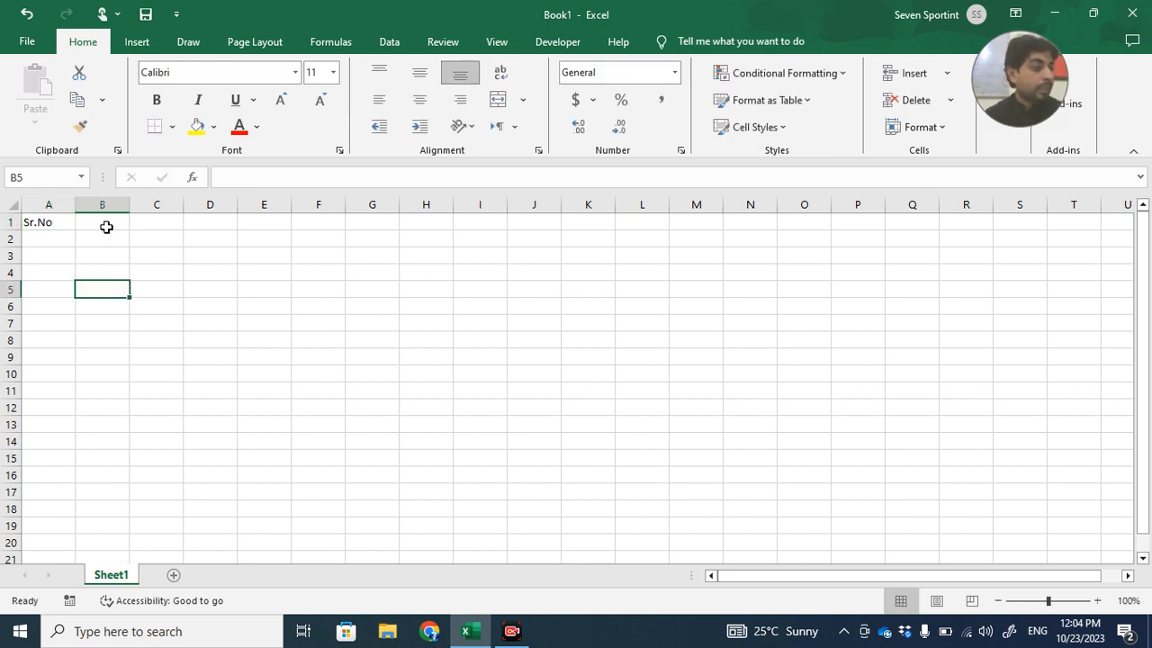
# Enter the column header "Employee No." in cell B1.
pyautogui.click(106, 226)
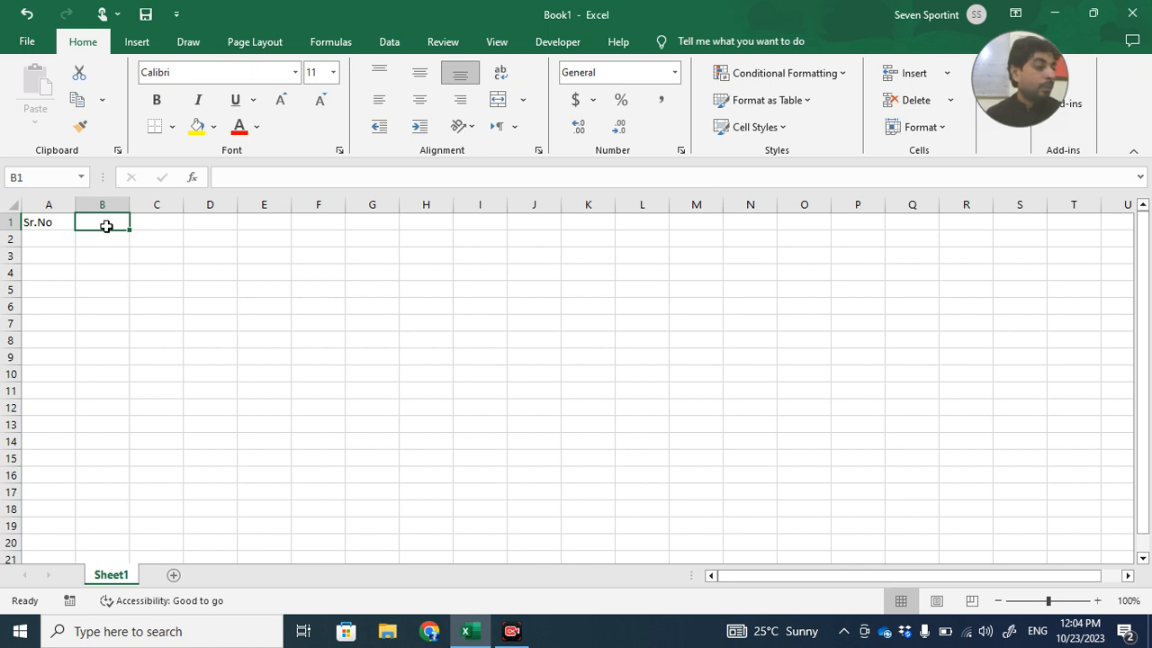
pyautogui.write('E')
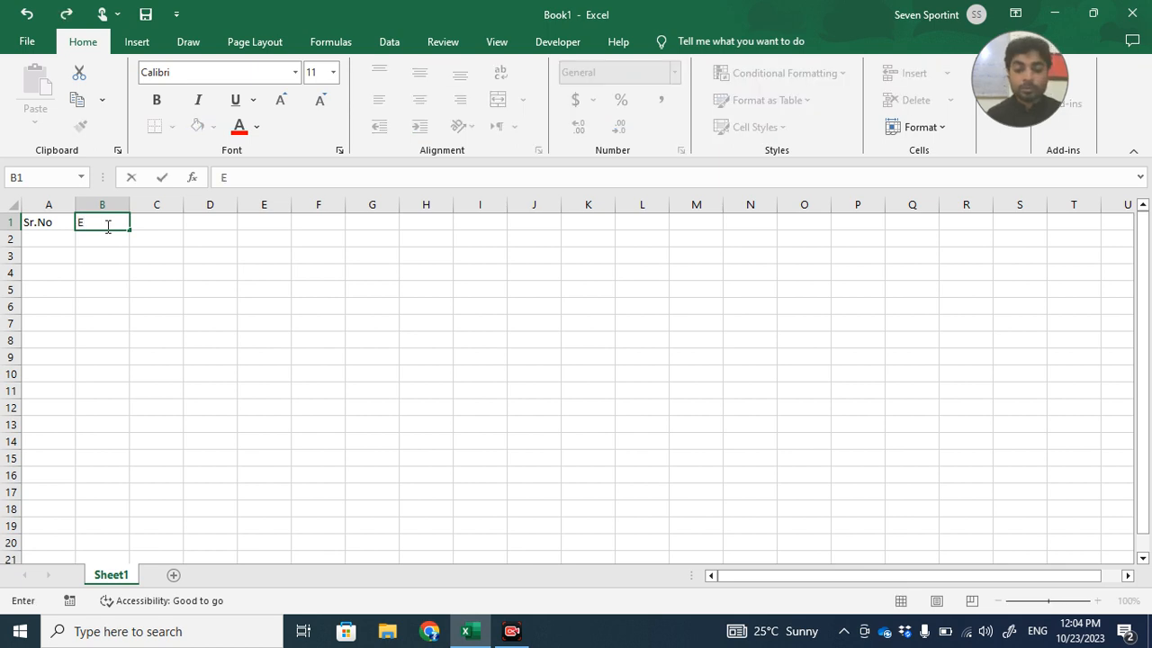
pyautogui.write('mplo')
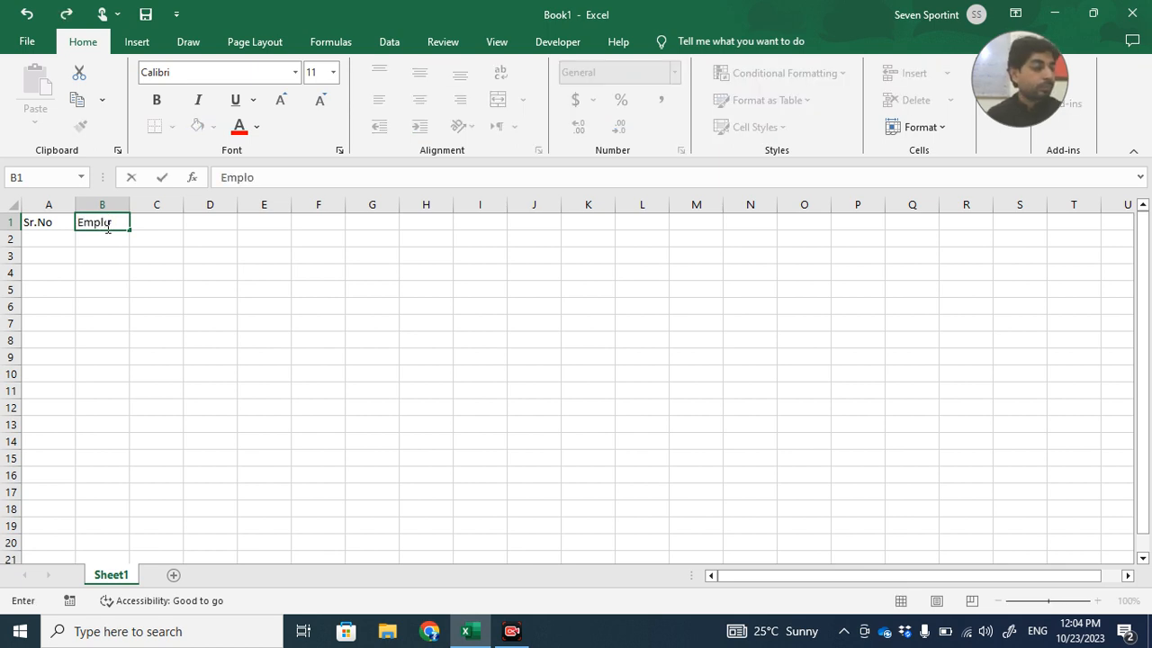
pyautogui.write('o')
pyautogui.press('BackSpace')
pyautogui.write('yee')
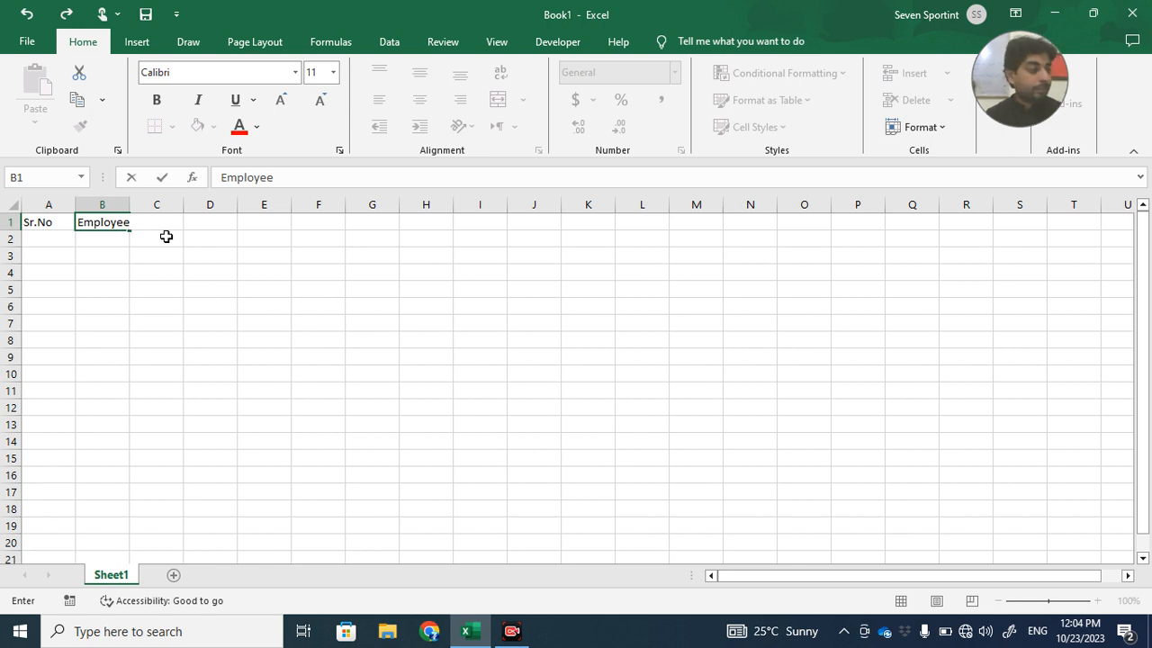
pyautogui.write('No.')
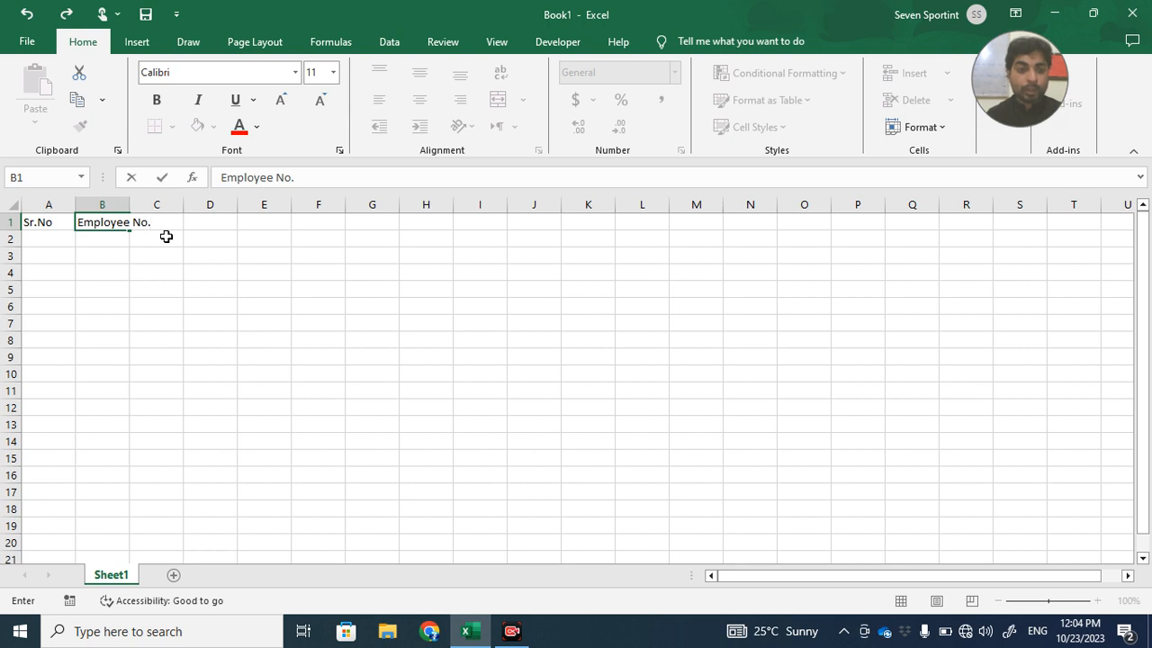
# Widen column B to about twice its width so the "Employee No." header fits inside it.
pyautogui.click(150, 303)
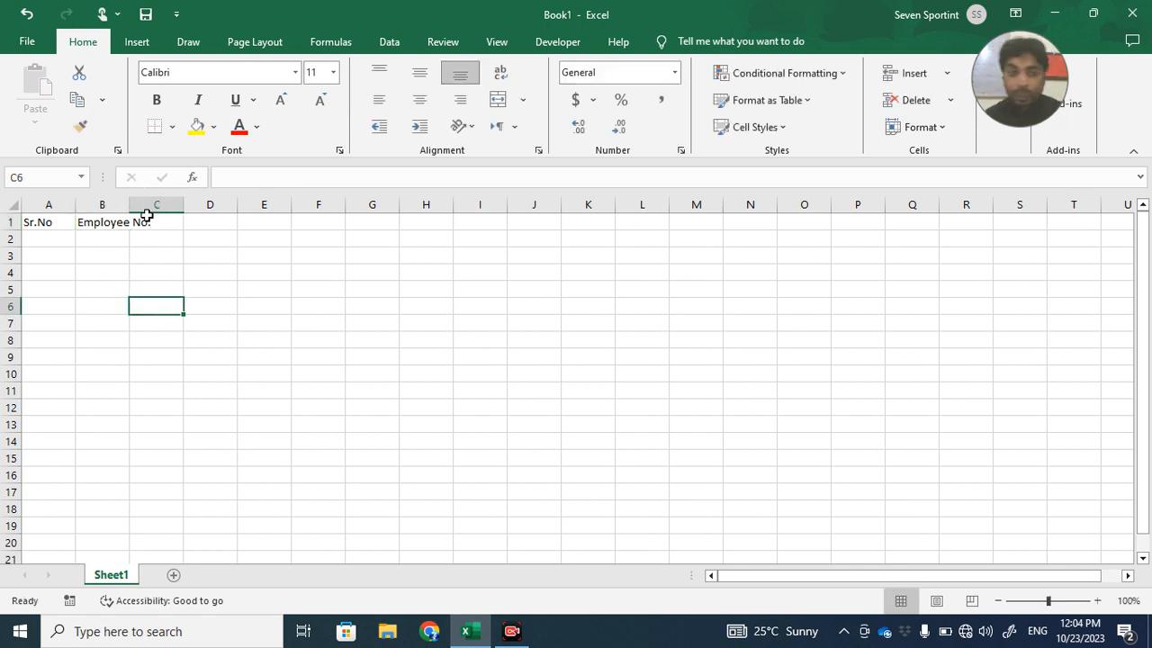
pyautogui.moveTo(128, 207); pyautogui.dragTo(183, 210)
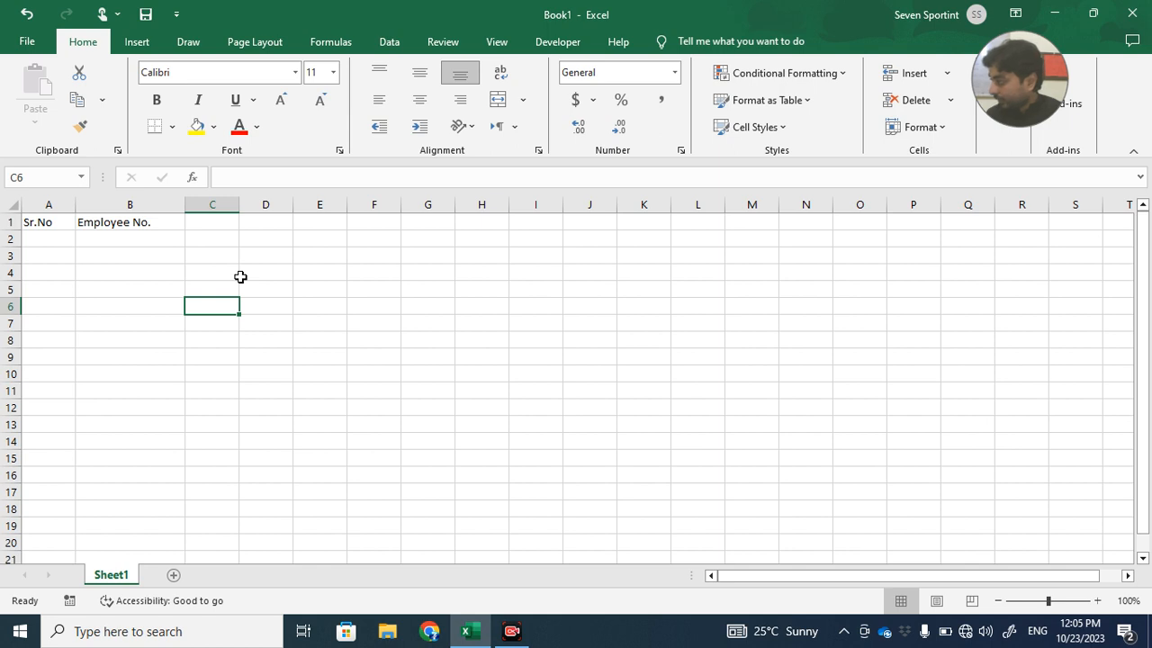
pyautogui.click(263, 354)
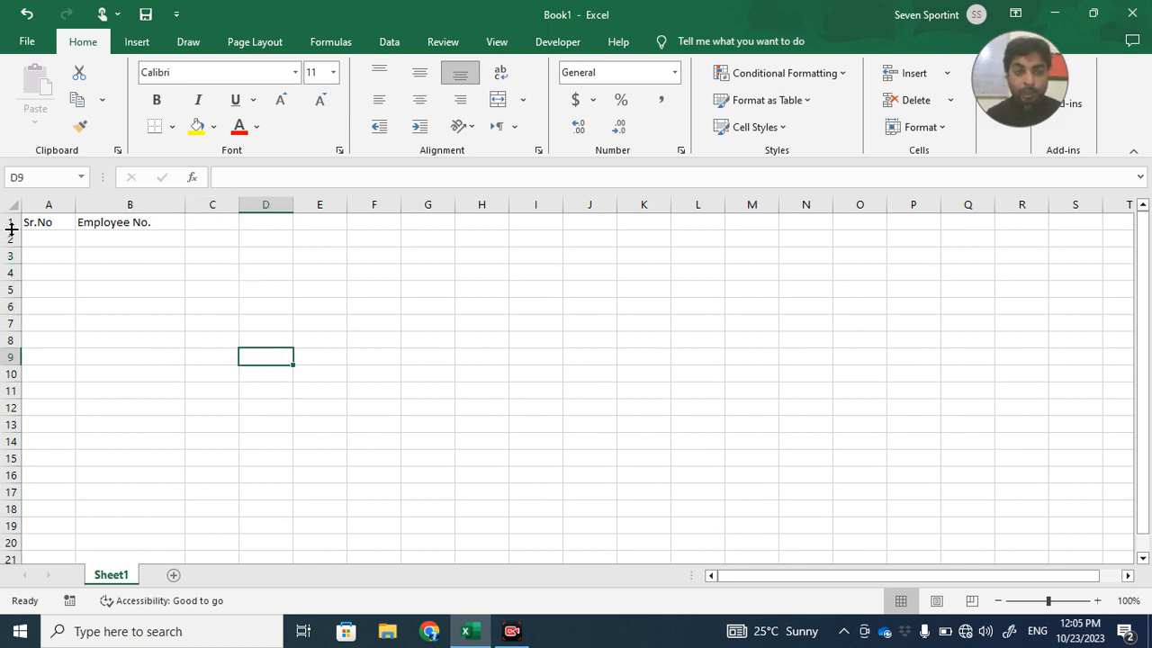
pyautogui.moveTo(12, 231)
pyautogui.mouseDown()
pyautogui.moveTo(13, 275)
pyautogui.moveTo(13, 226)
pyautogui.mouseUp()
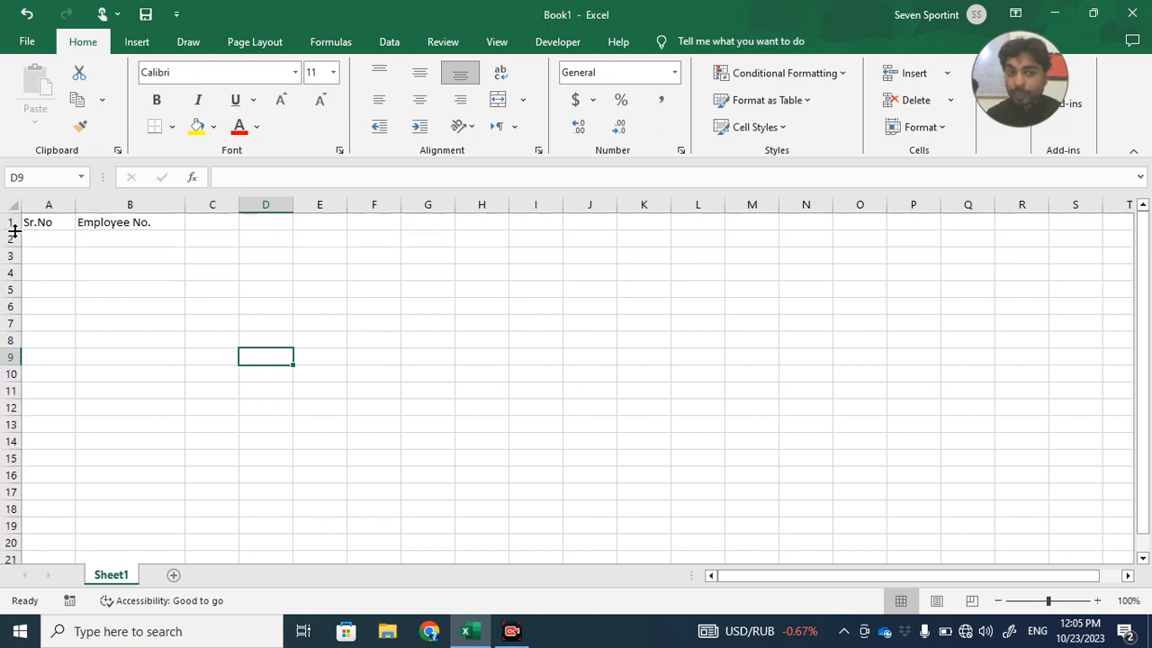
pyautogui.click(219, 300)
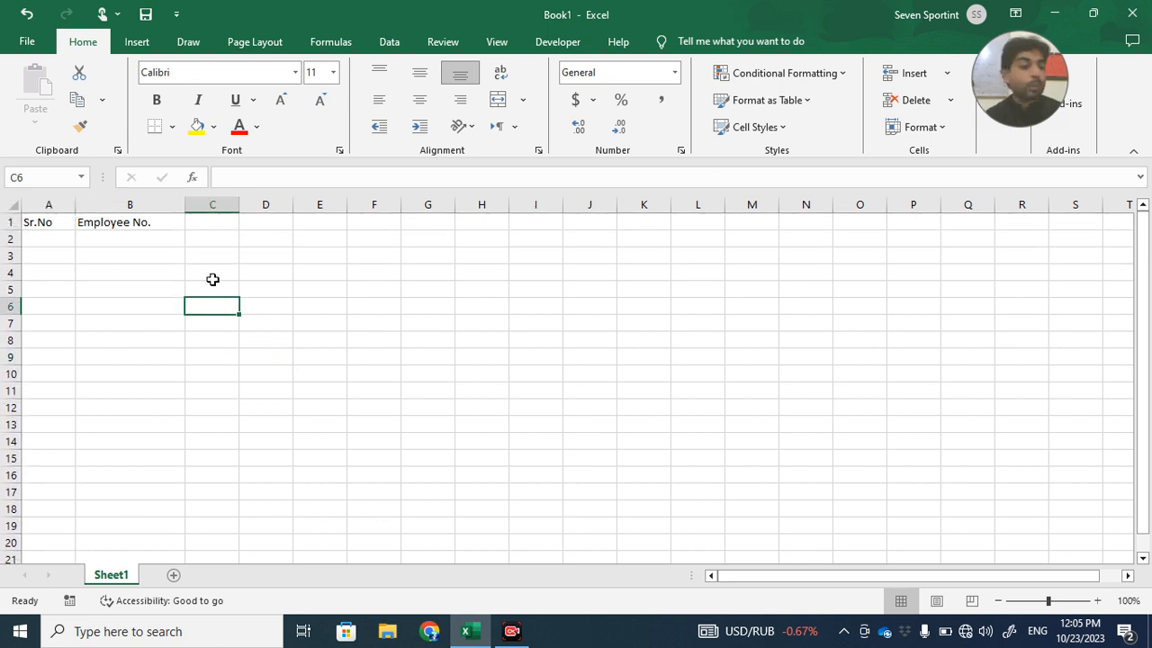
# Copy the "Employee No." header from B1 into C1 and widen column C to fit the text.
pyautogui.click(164, 221)
pyautogui.hotkey('ctrl', 'c')
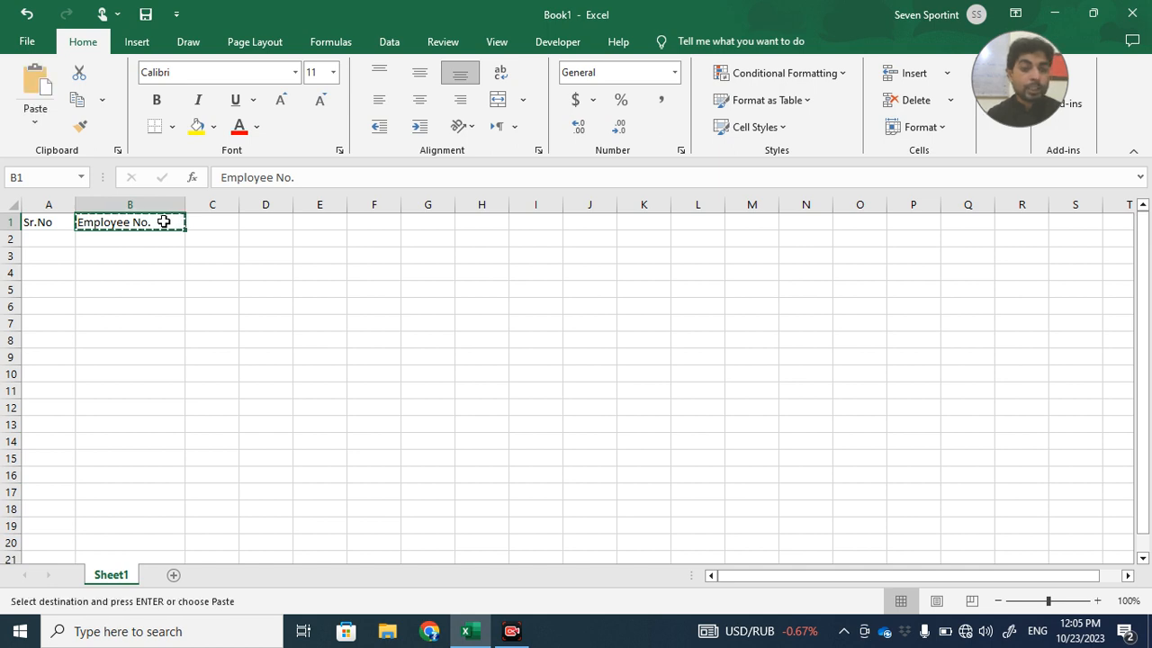
pyautogui.click(210, 222)
pyautogui.hotkey('ctrl', 'v')
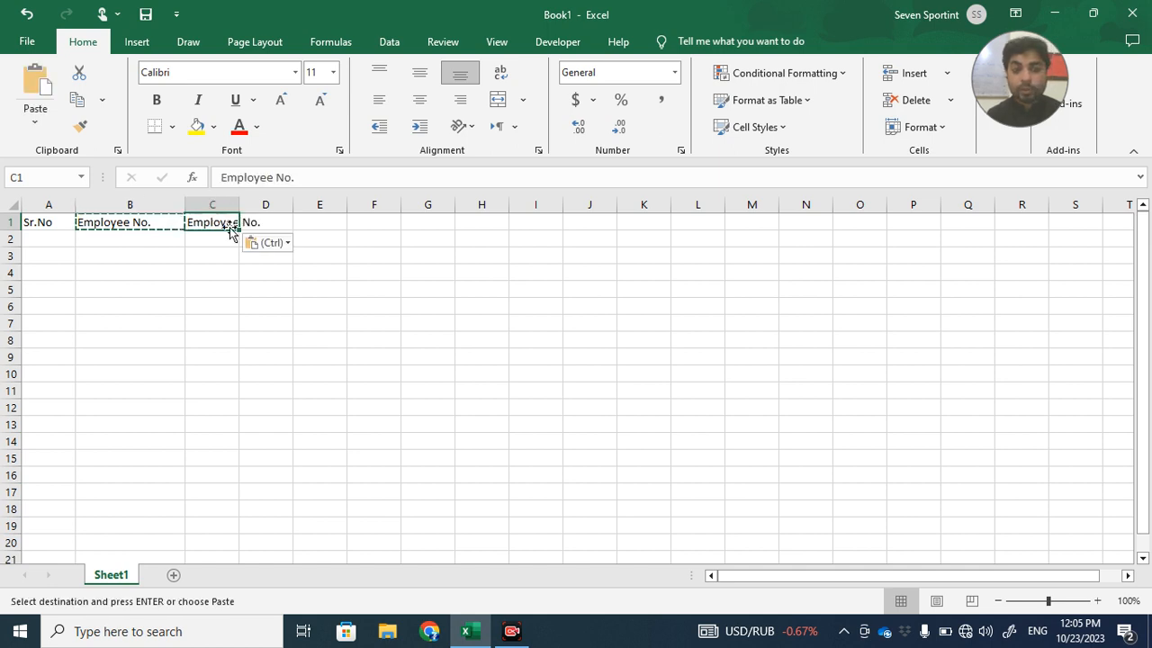
pyautogui.moveTo(240, 206); pyautogui.dragTo(305, 211)
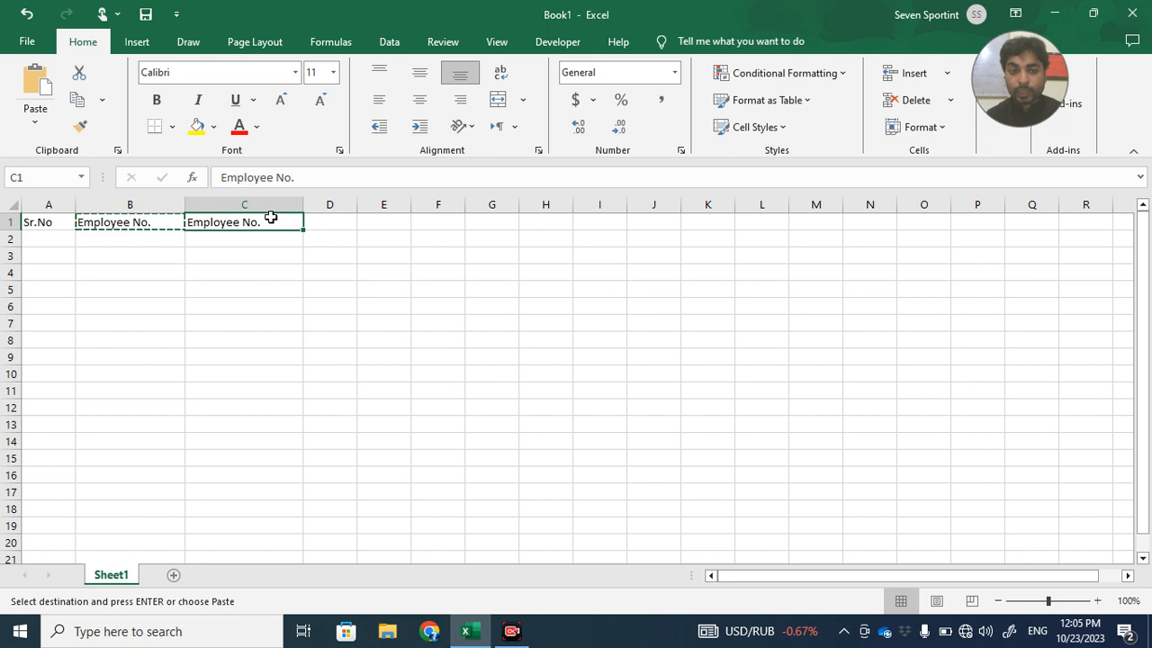
# Change the copied header in cell C1 to "Employee Name", without a trailing period.
pyautogui.doubleClick(270, 219)
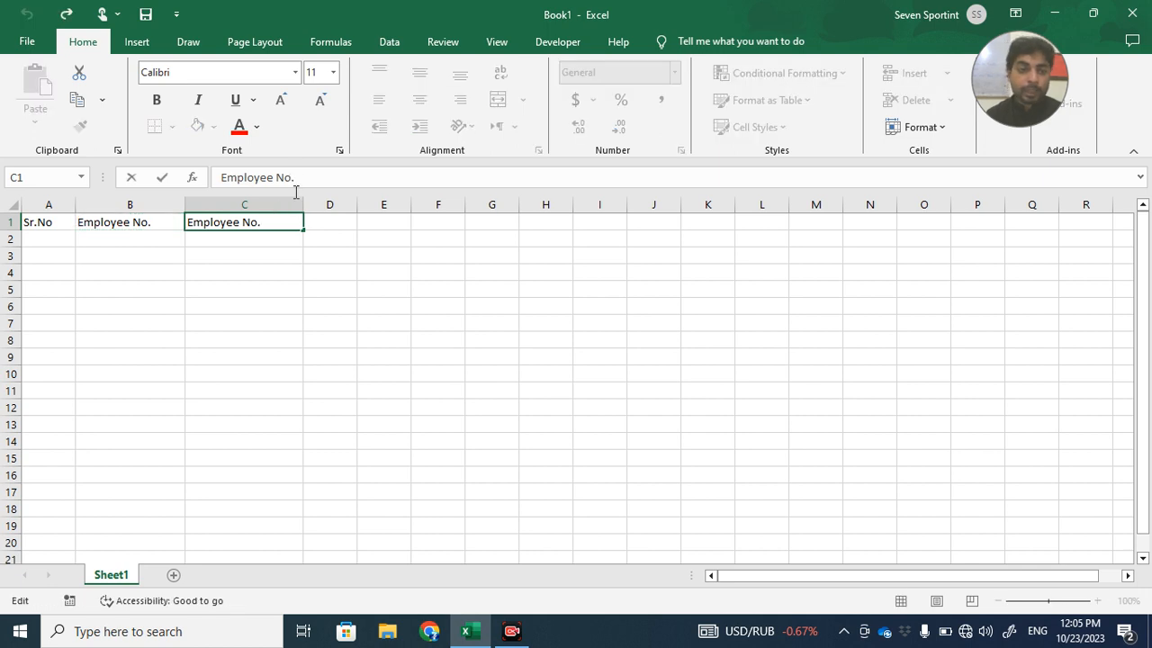
pyautogui.click(273, 282)
pyautogui.click(276, 221)
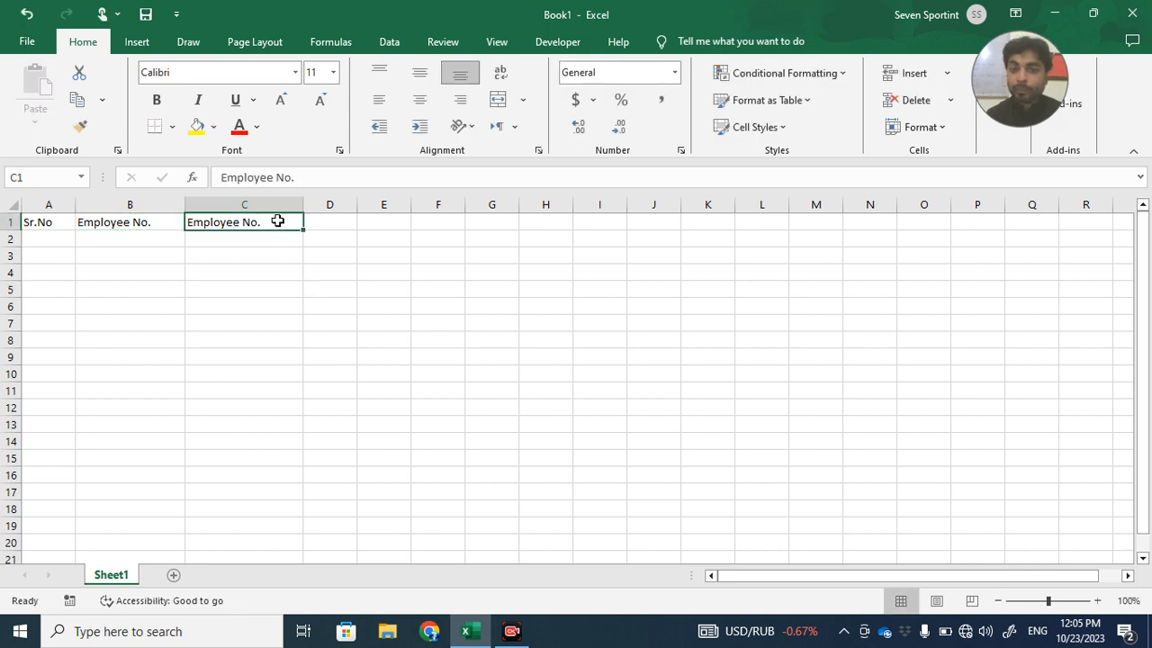
pyautogui.click(290, 176)
pyautogui.press('BackSpace')
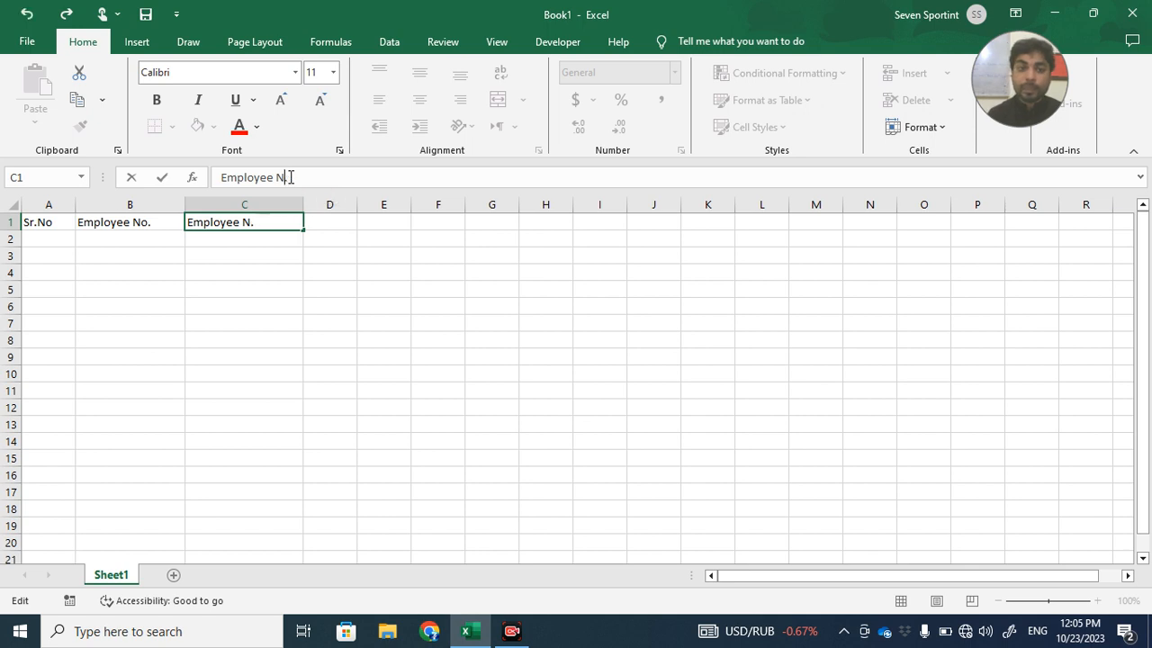
pyautogui.write('ame')
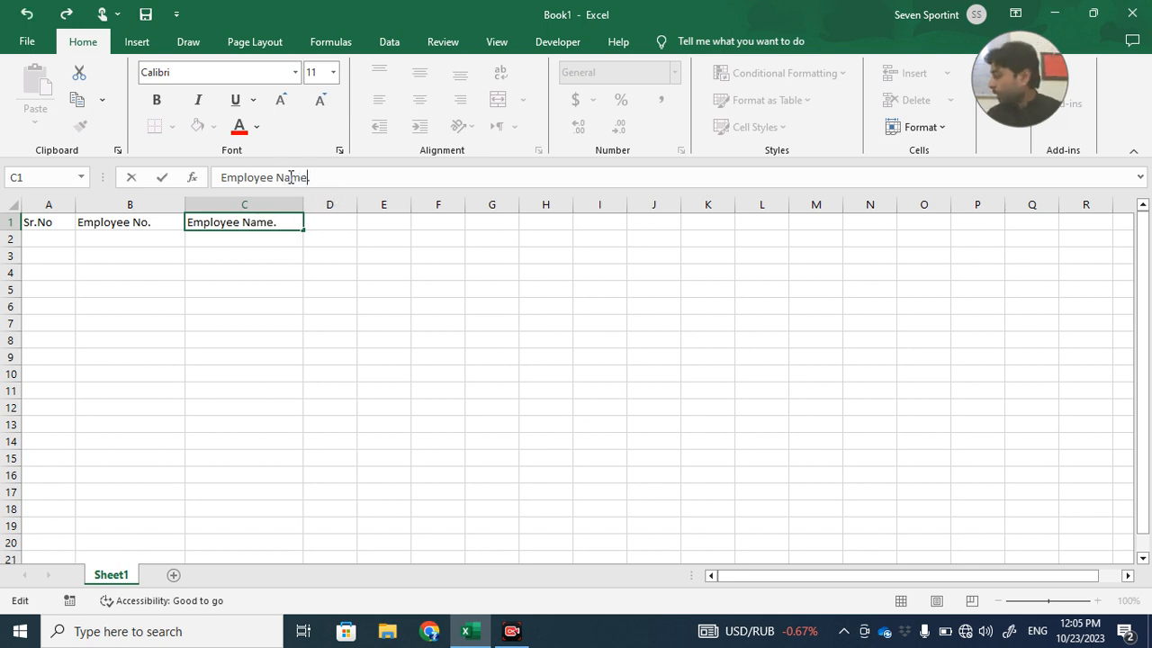
pyautogui.click(352, 390)
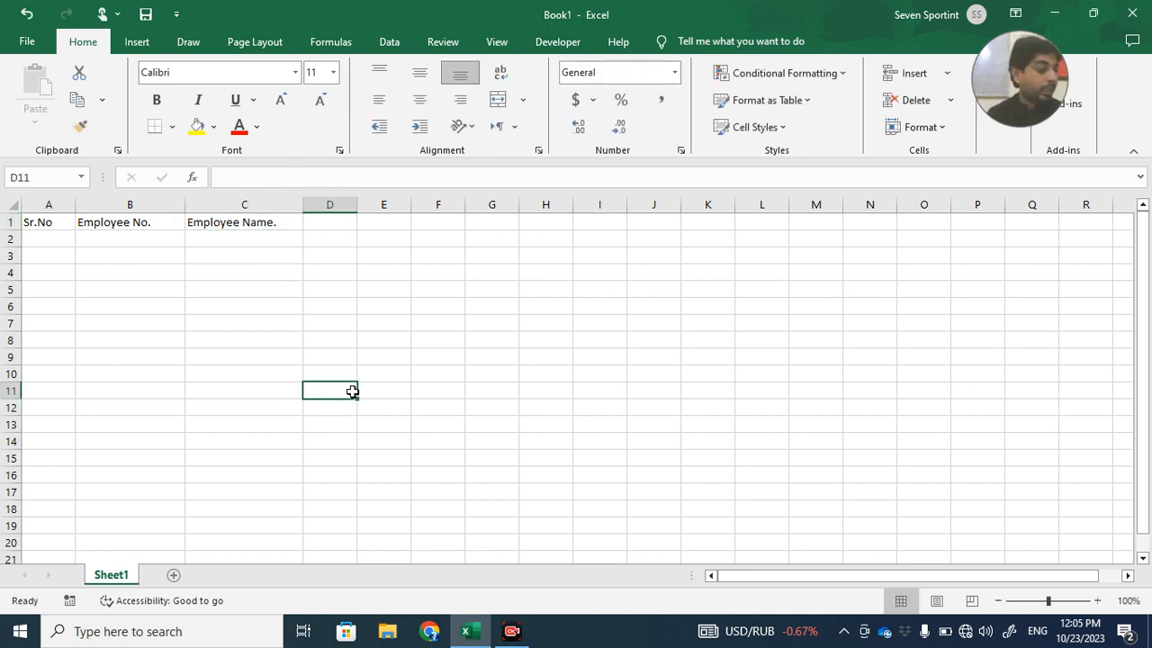
pyautogui.click(295, 228)
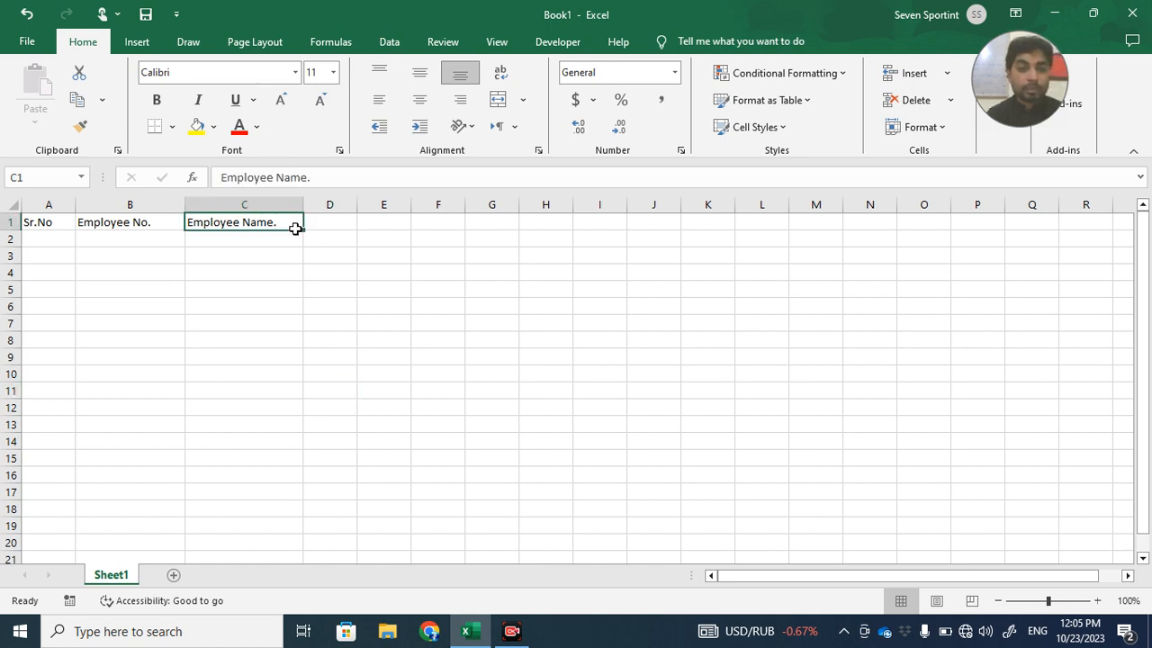
pyautogui.click(316, 178)
pyautogui.press('BackSpace')
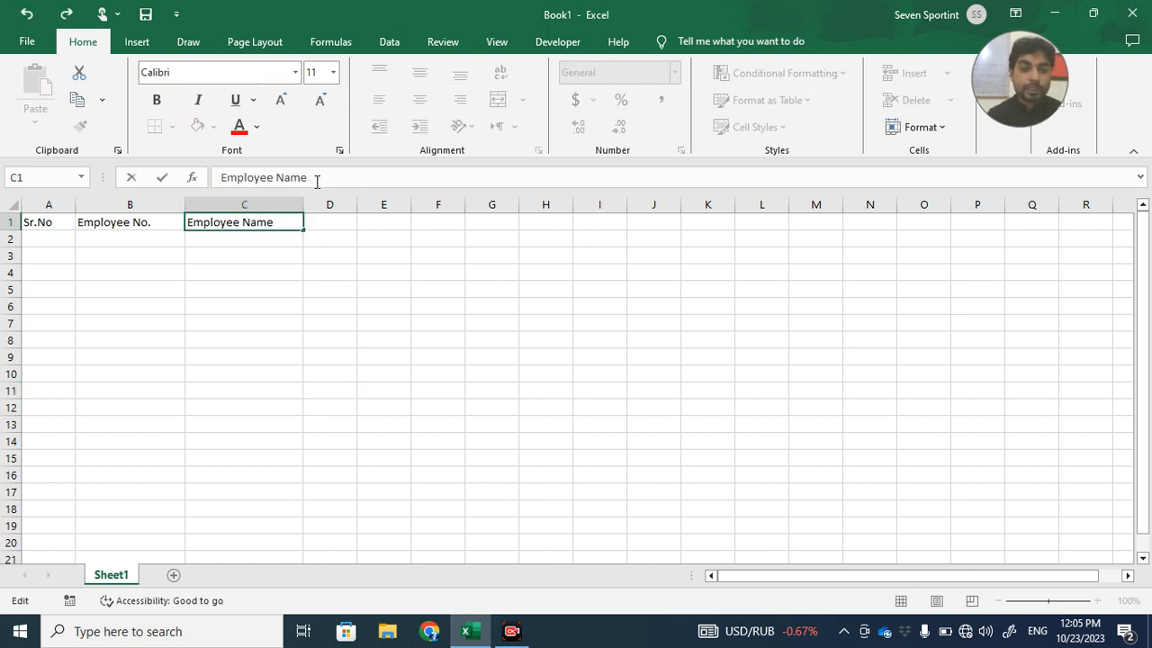
pyautogui.click(347, 305)
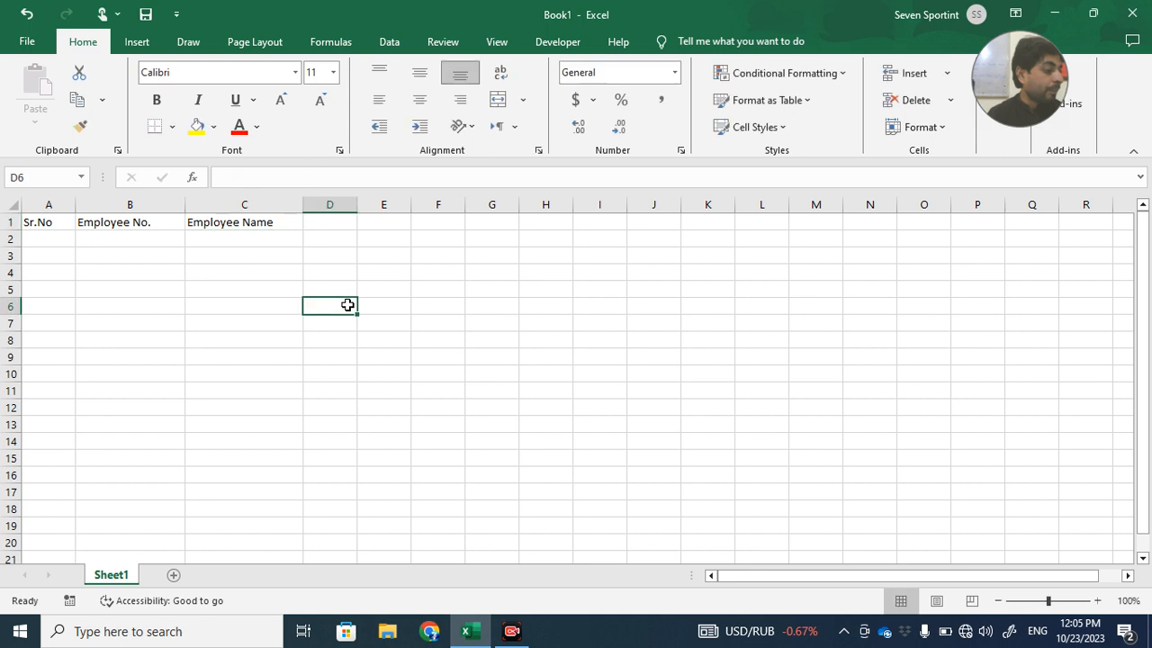
# Enter the column header "Salary" in cell D1.
pyautogui.click(339, 223)
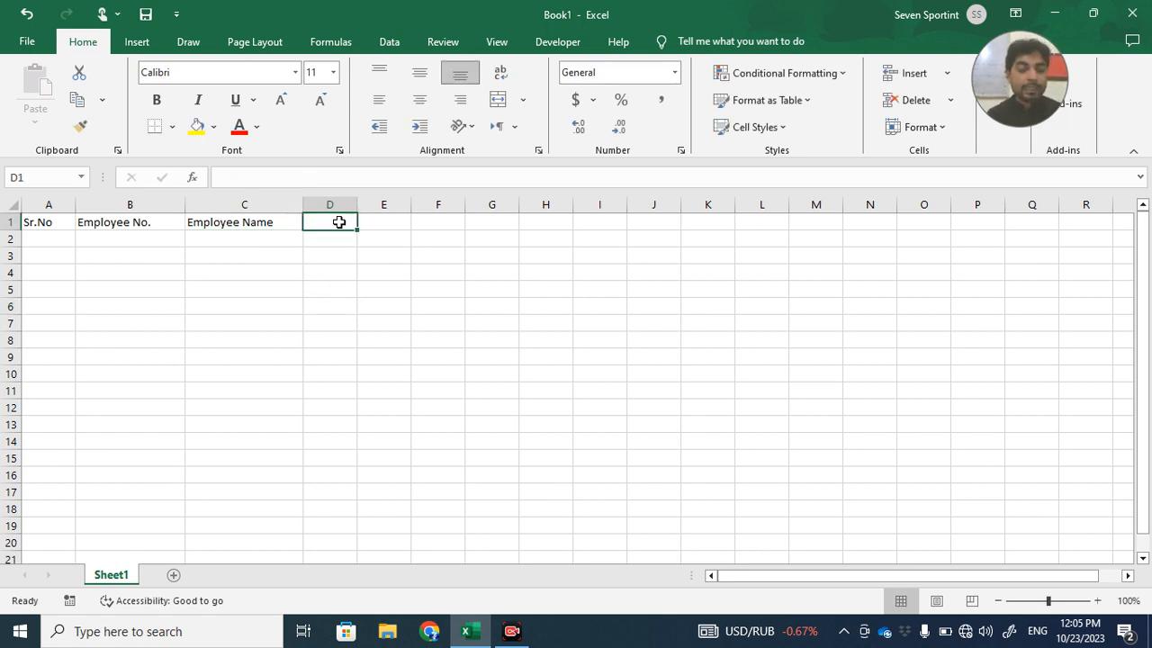
pyautogui.write('Salary')
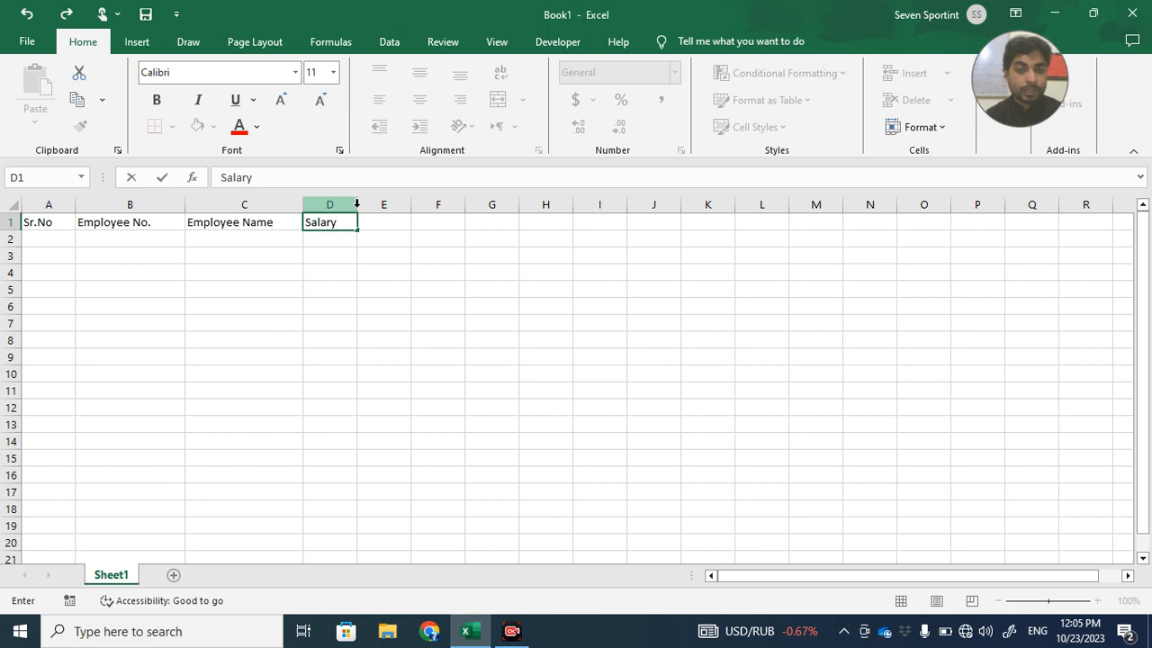
pyautogui.click(397, 270)
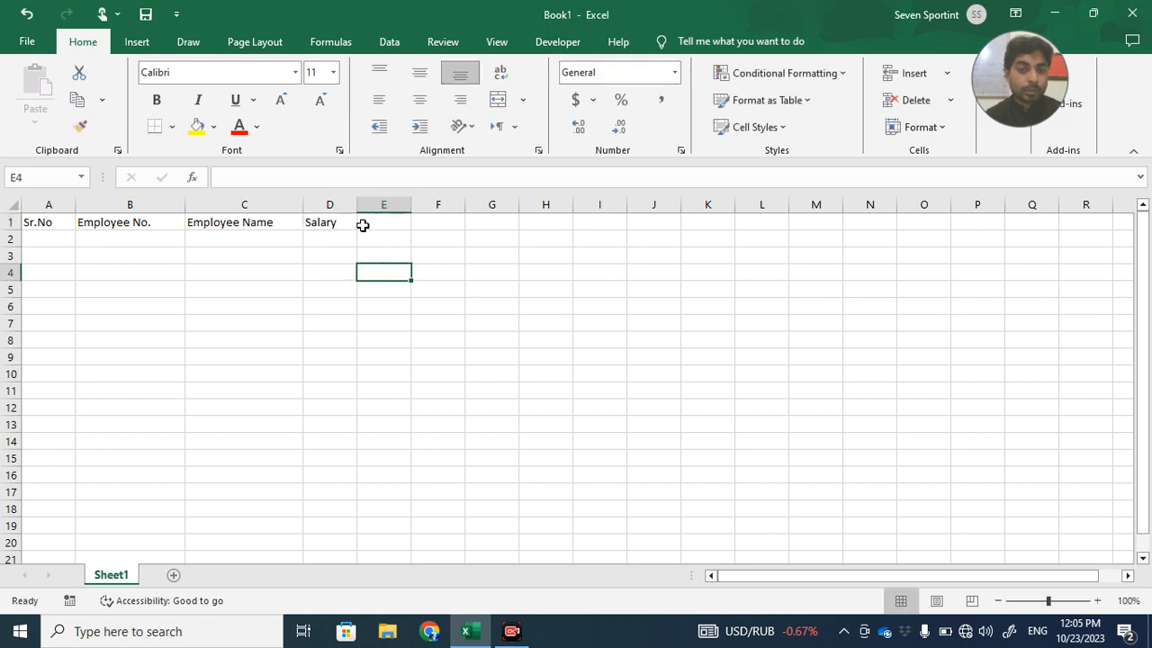
# Widen column D to about twice its width and autofit column A to its header.
pyautogui.moveTo(357, 208); pyautogui.dragTo(413, 217)
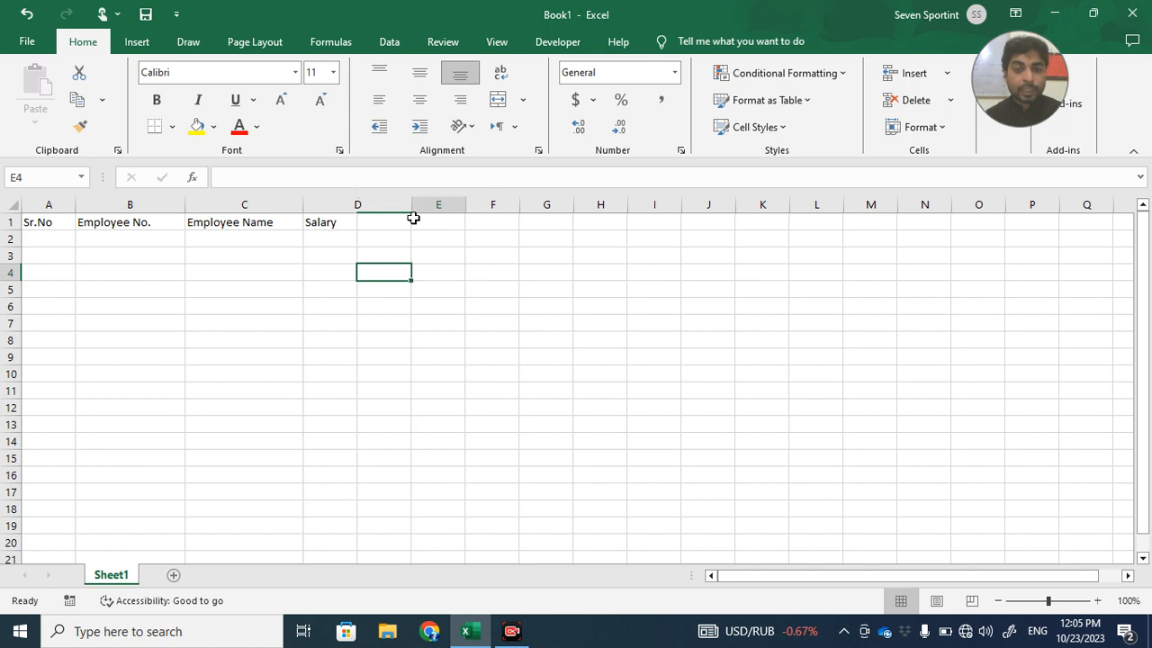
pyautogui.click(429, 307)
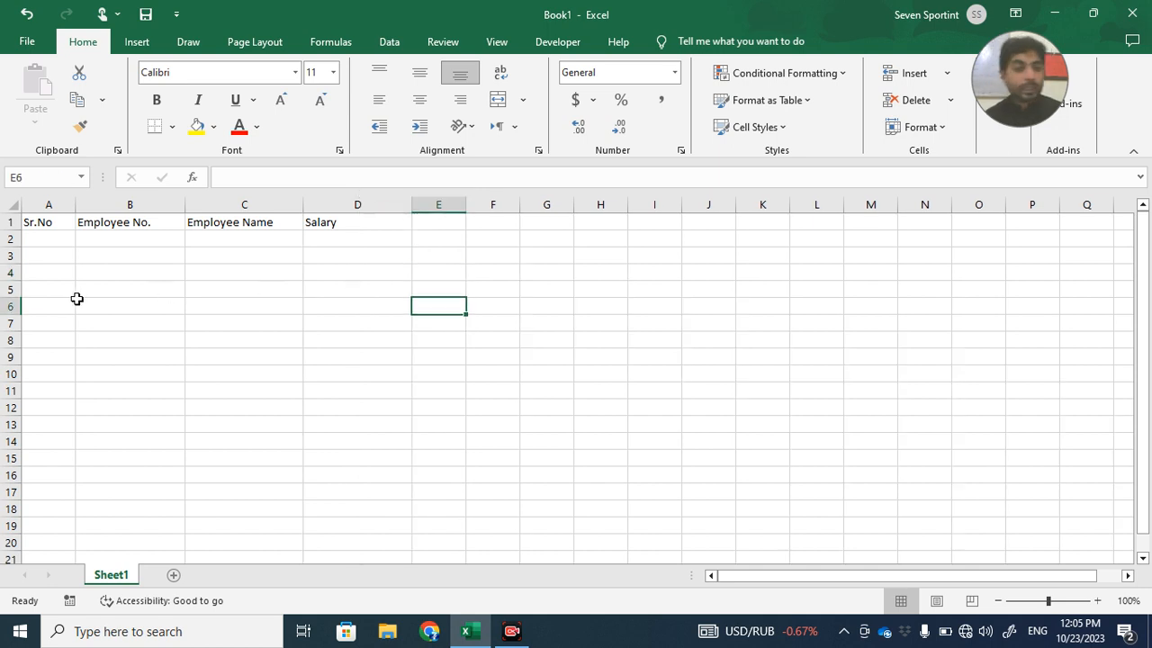
pyautogui.doubleClick(74, 206)
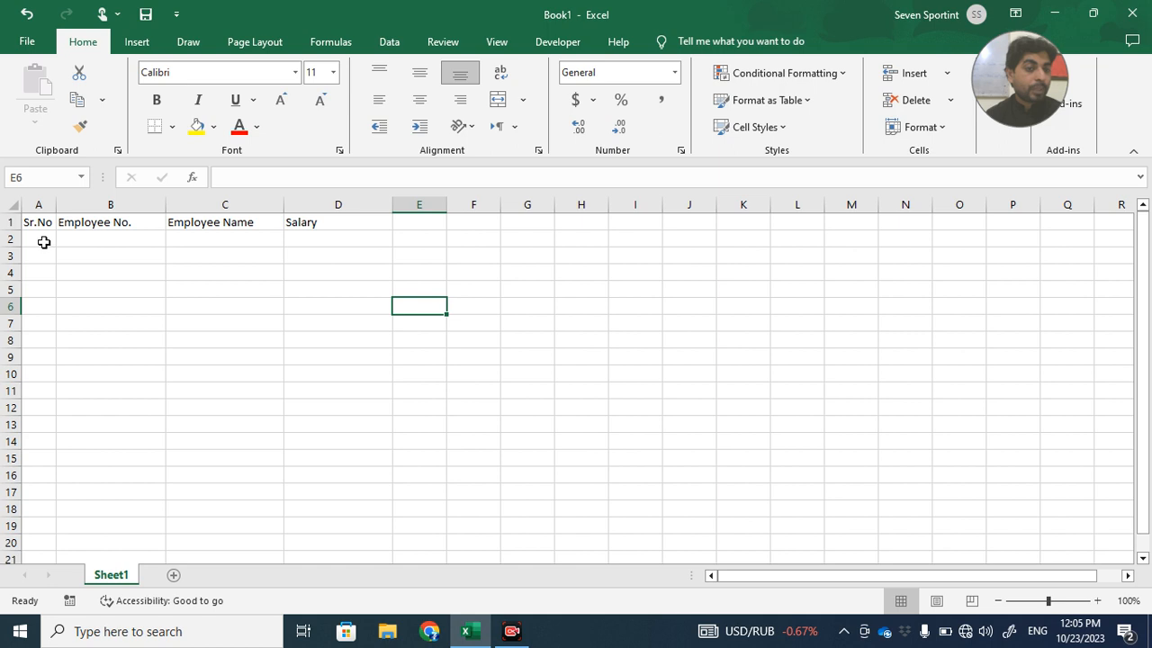
# Enter the serial numbers 1, 2 and 3 in cells A2 to A4 under "Sr.No".
pyautogui.click(43, 242)
pyautogui.write('1')
pyautogui.press('Return')
pyautogui.write('2')
pyautogui.press('Return')
pyautogui.write('3')
pyautogui.press('Return')
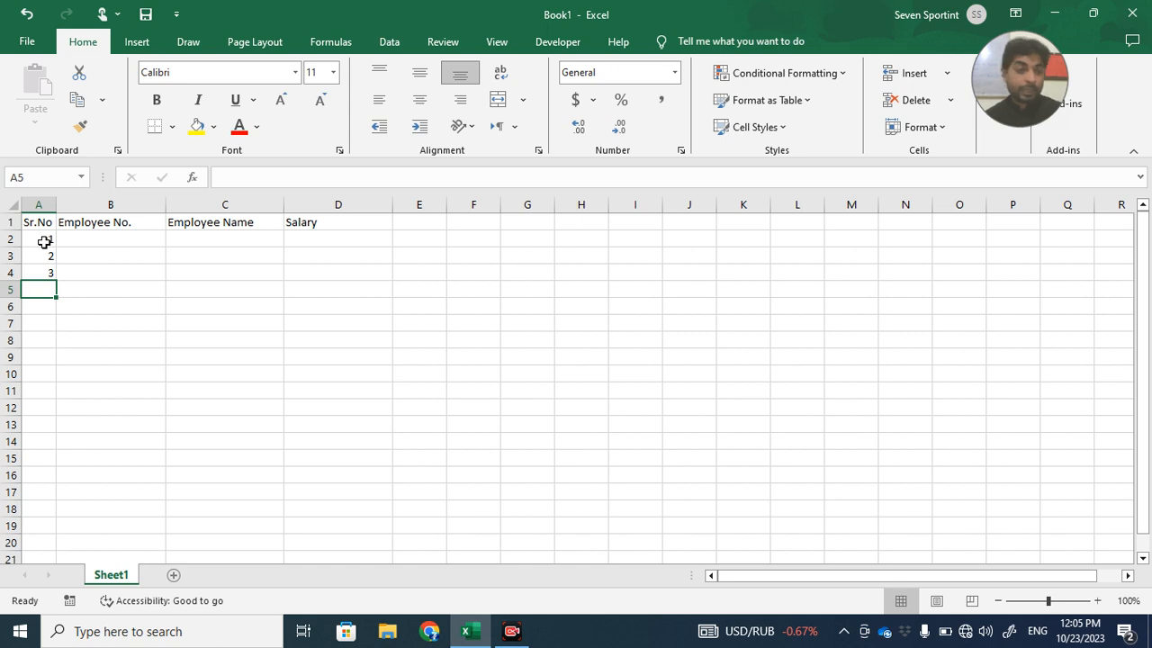
# Extend the serial number series in column A down to 6 in cell A7.
pyautogui.moveTo(44, 242); pyautogui.dragTo(62, 300)
pyautogui.click(46, 303)
pyautogui.moveTo(45, 241); pyautogui.dragTo(60, 330)
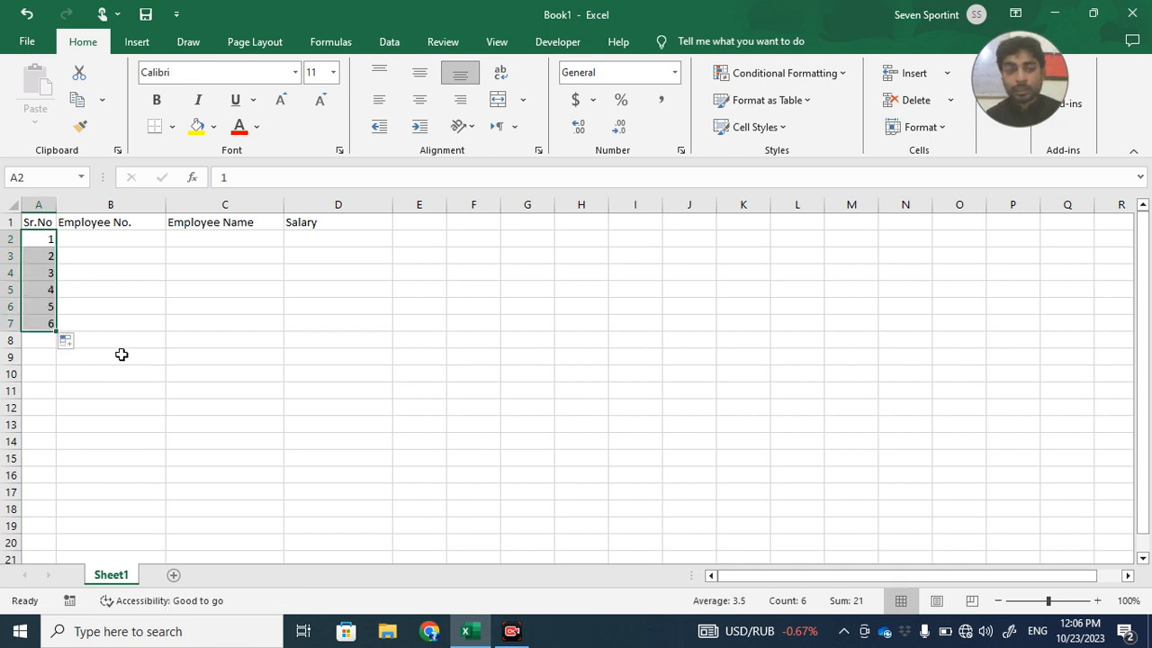
pyautogui.click(120, 355)
# Enter the first employee's number in cell B2 and fill the series down to B7.
pyautogui.click(78, 238)
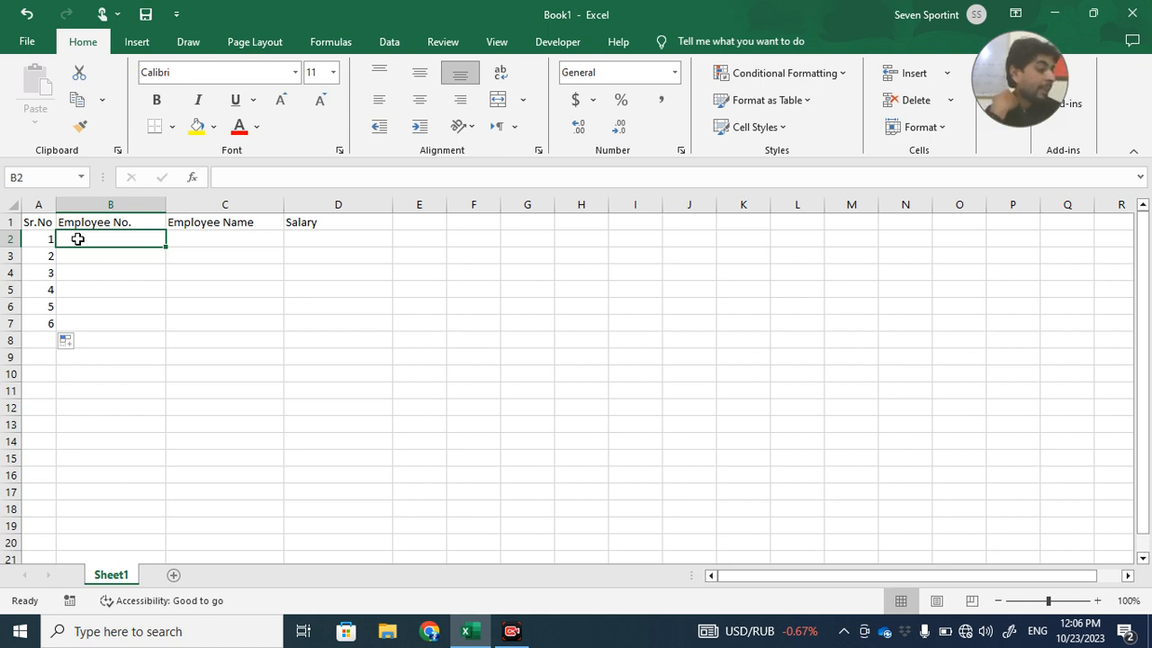
pyautogui.write('E')
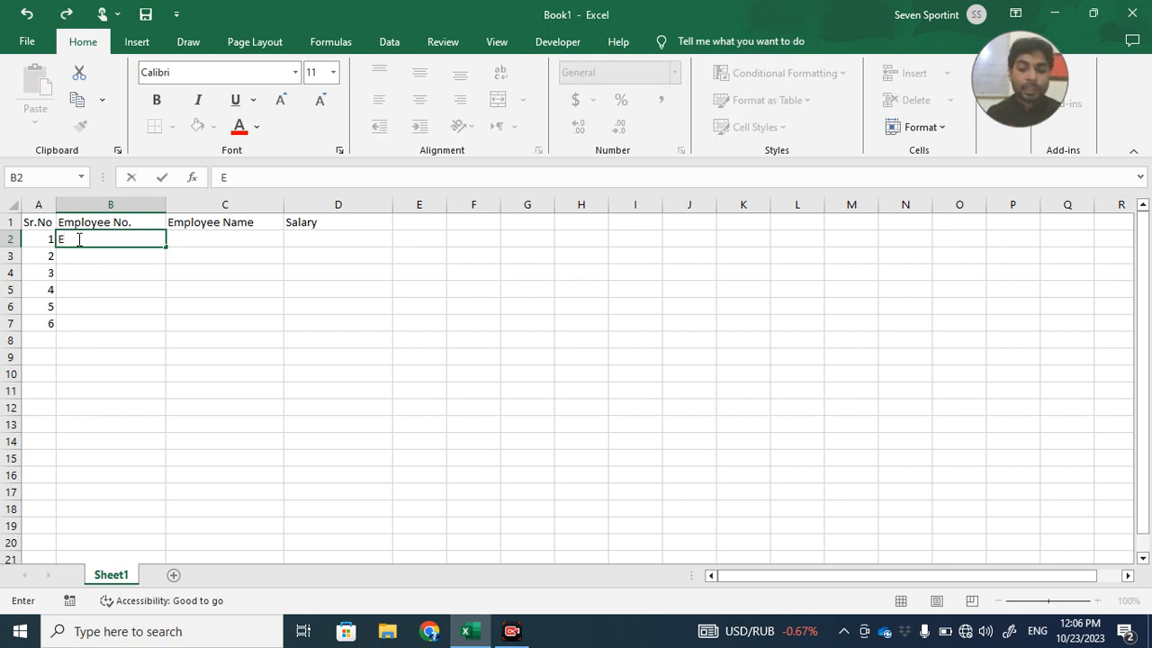
pyautogui.write('101')
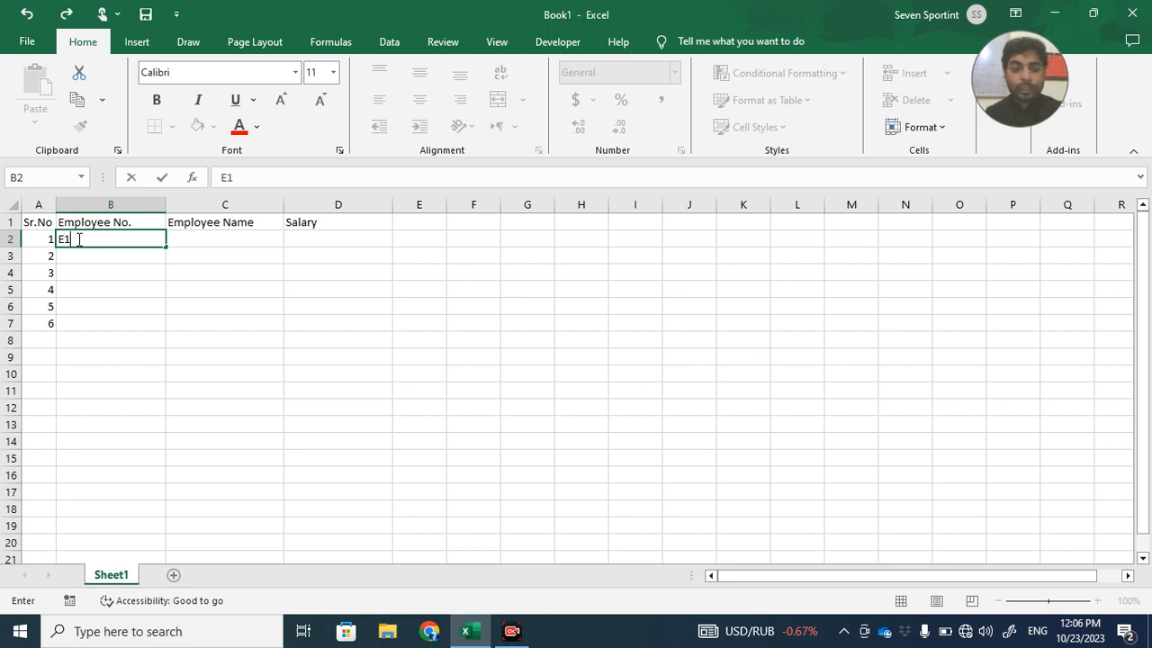
pyautogui.click(193, 272)
pyautogui.click(151, 245)
pyautogui.moveTo(165, 247); pyautogui.dragTo(159, 327)
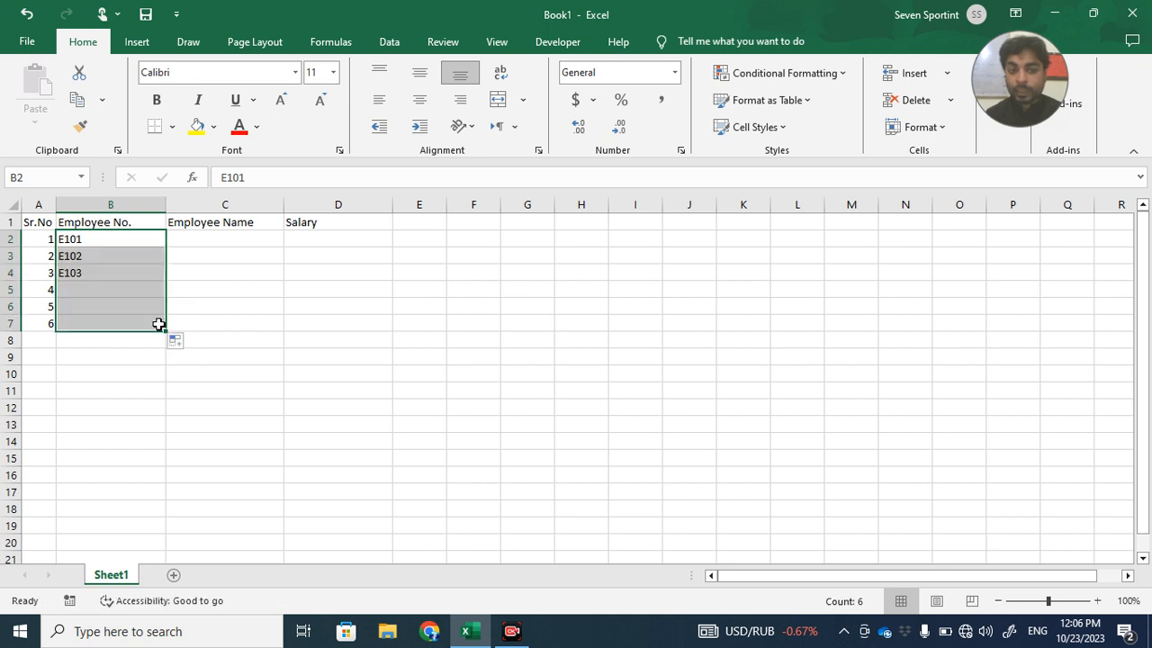
pyautogui.click(243, 352)
# Enter the first three employees' names in cells C2 to C4 under "Employee Name".
pyautogui.click(241, 240)
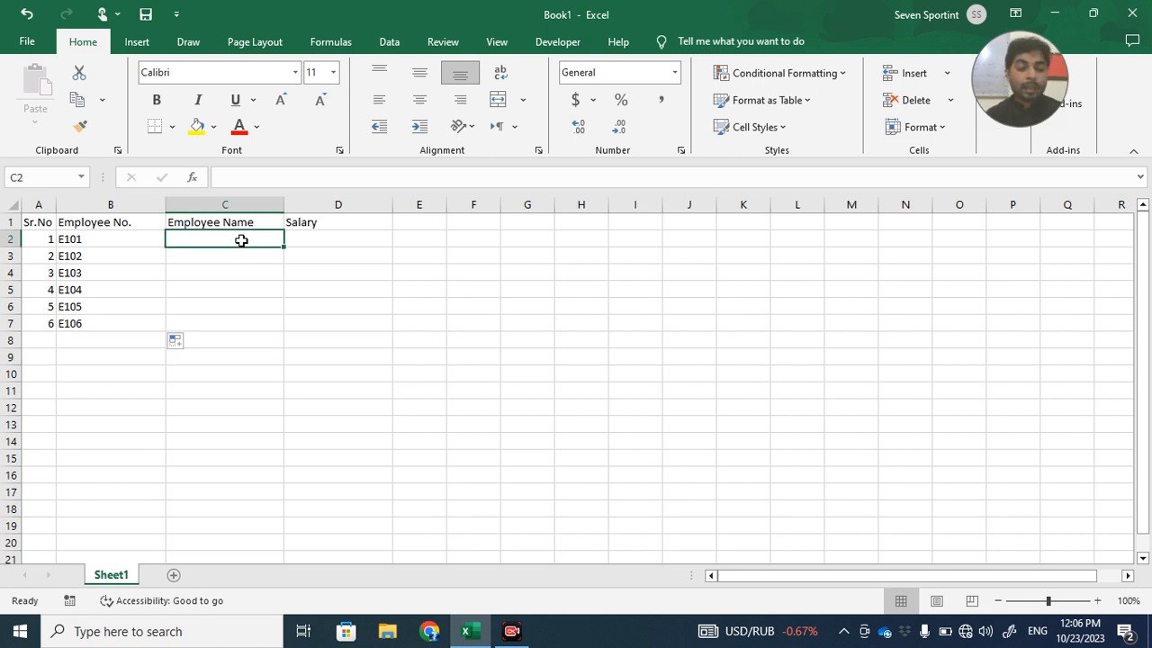
pyautogui.write('Hadi')
pyautogui.press('Tab')
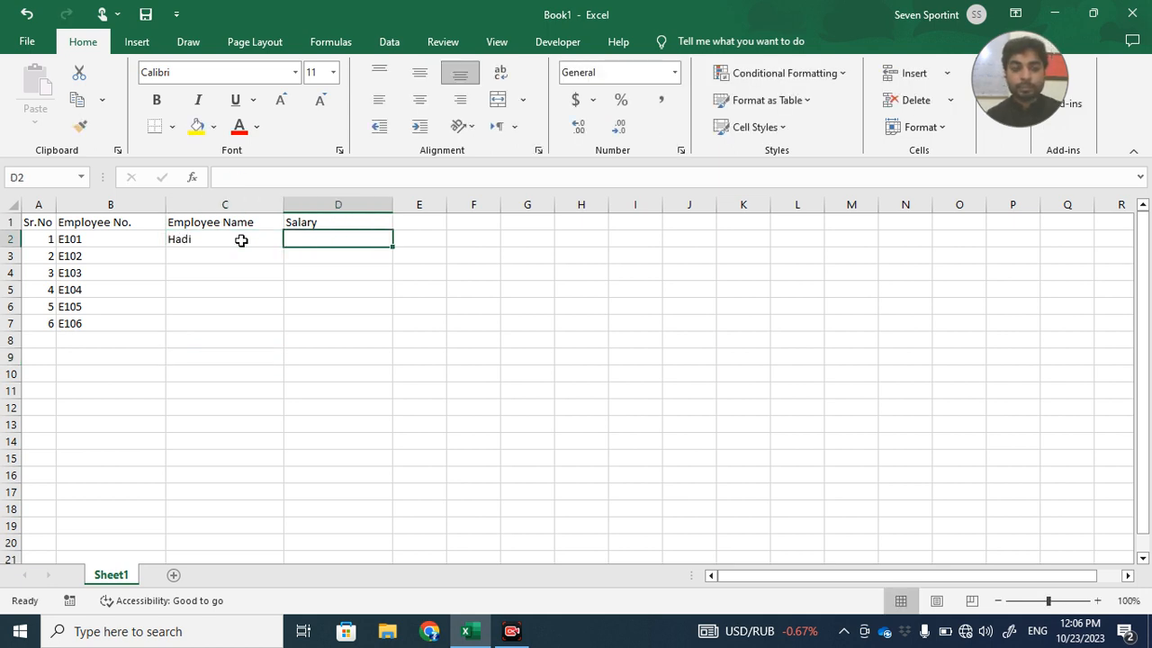
pyautogui.click(232, 254)
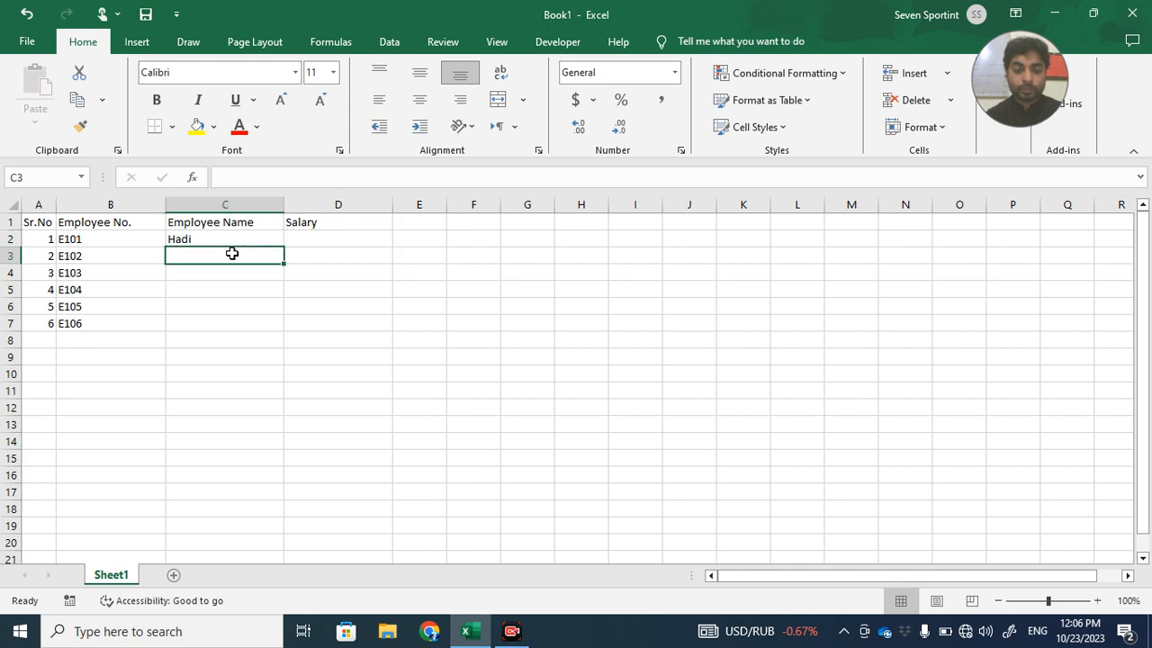
pyautogui.write('Taha')
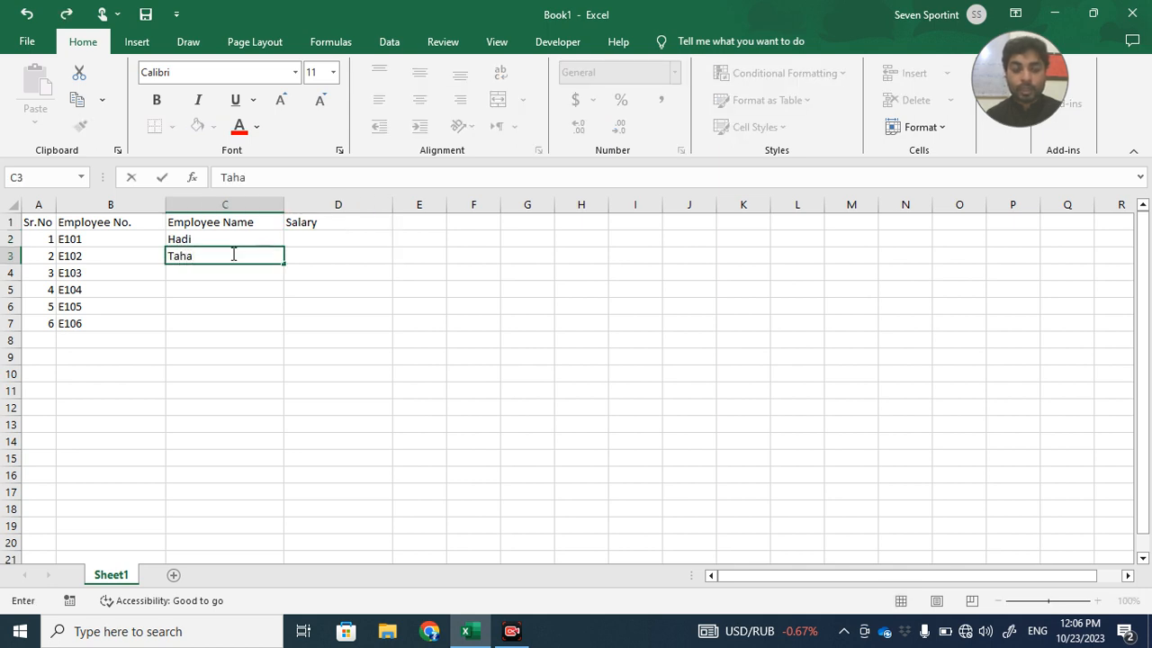
pyautogui.click(231, 276)
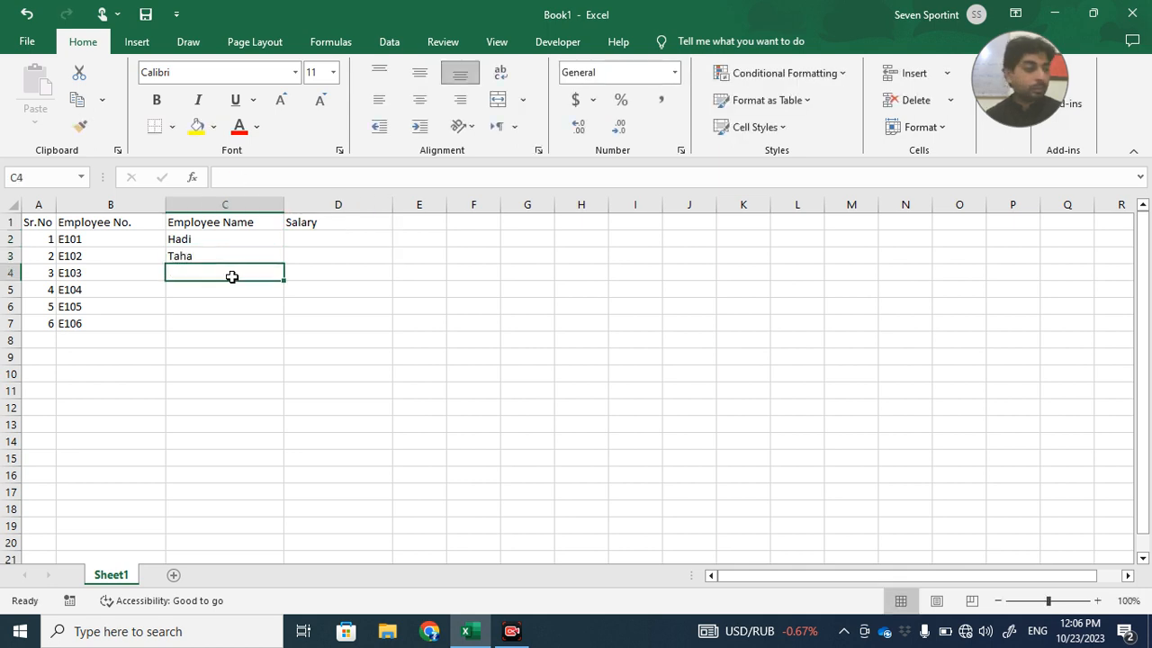
pyautogui.write('Noor')
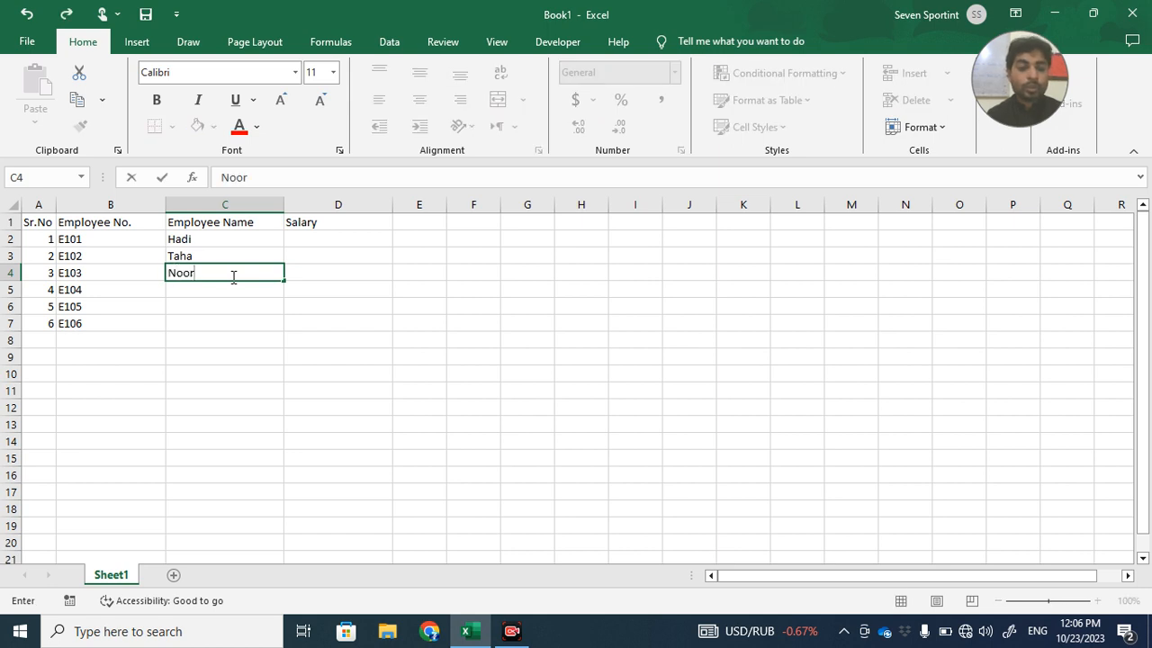
pyautogui.click(228, 292)
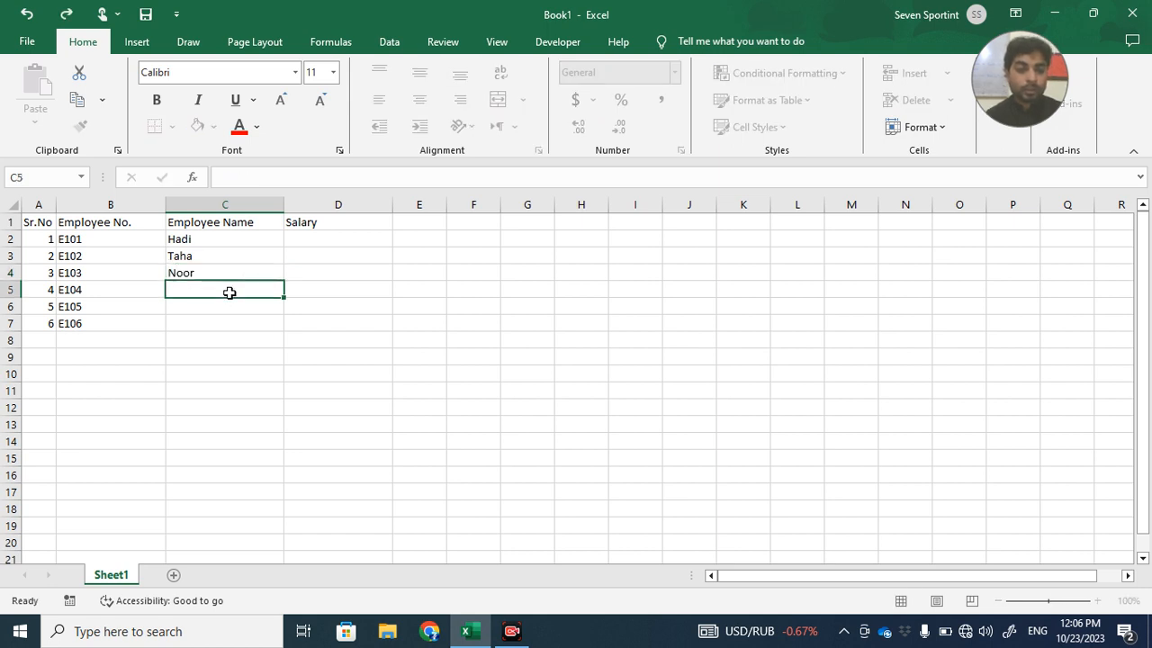
# Enter the names of the last three employees in cells C5 to C7 under "Employee Name".
pyautogui.write('Must')
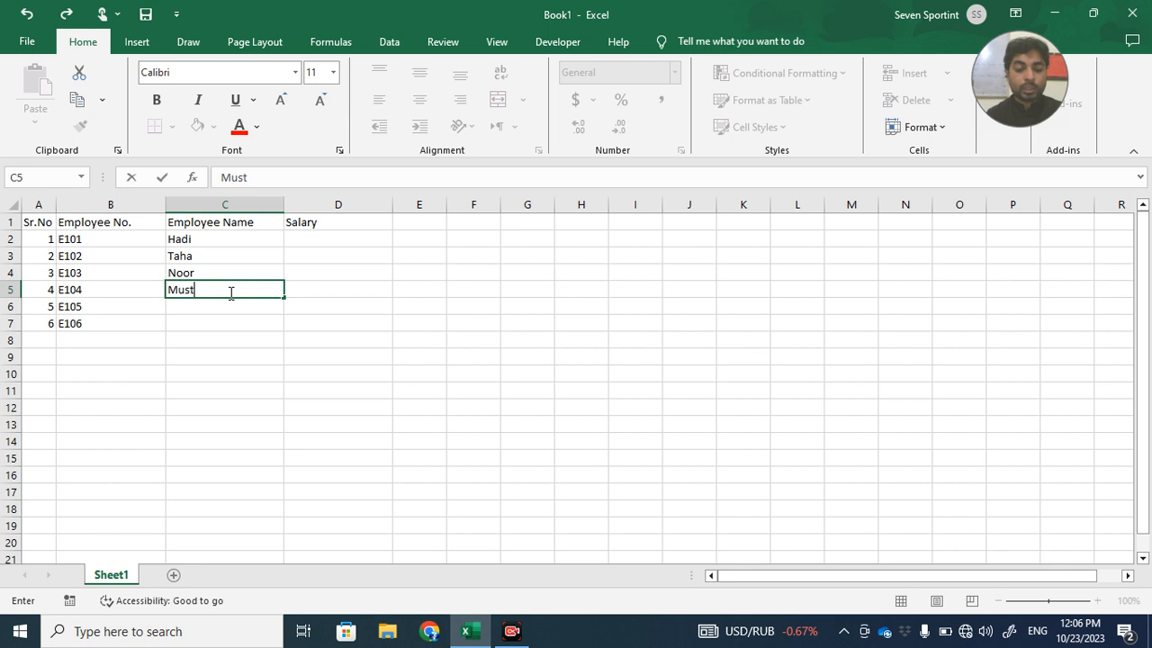
pyautogui.write('jab')
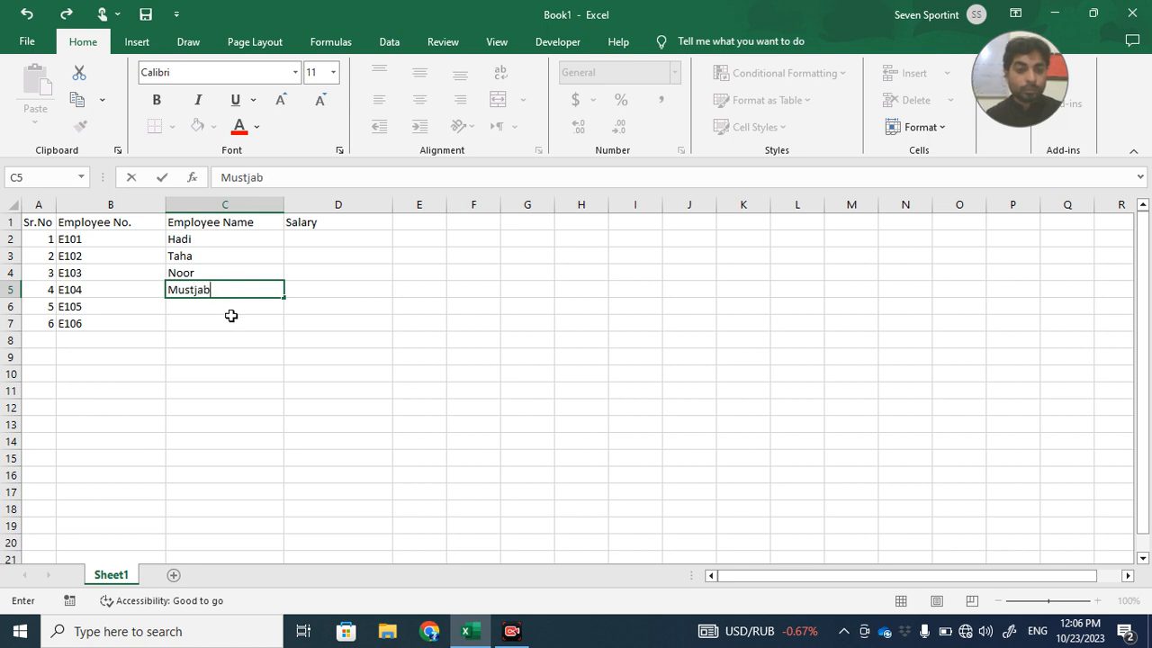
pyautogui.click(236, 307)
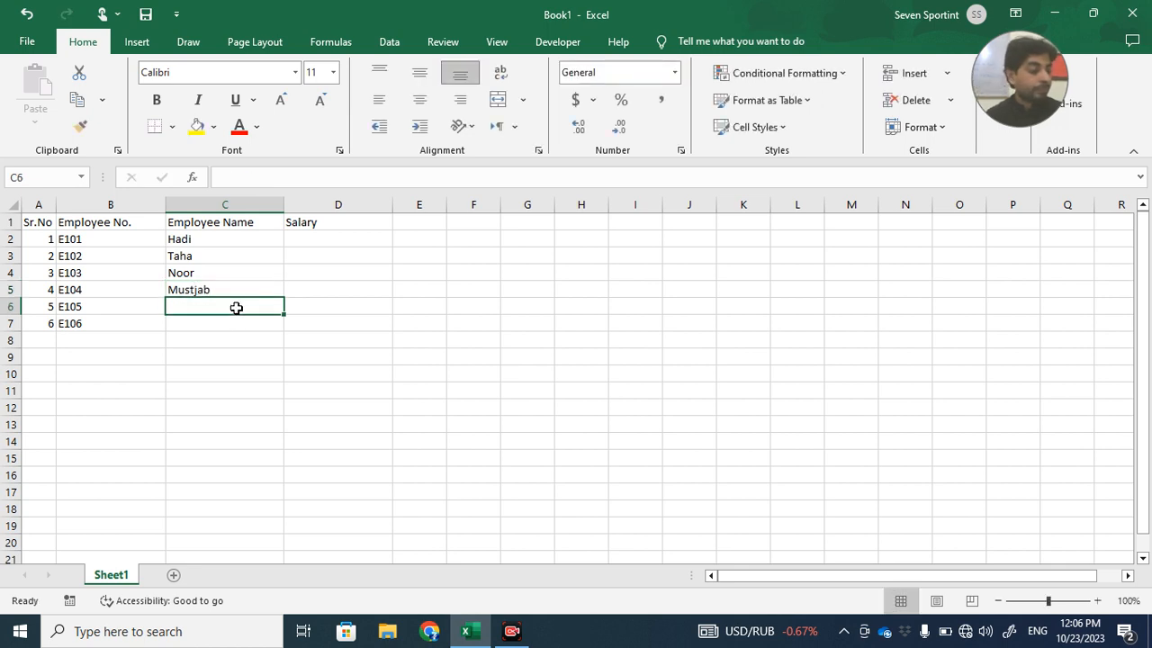
pyautogui.write('Ahmed')
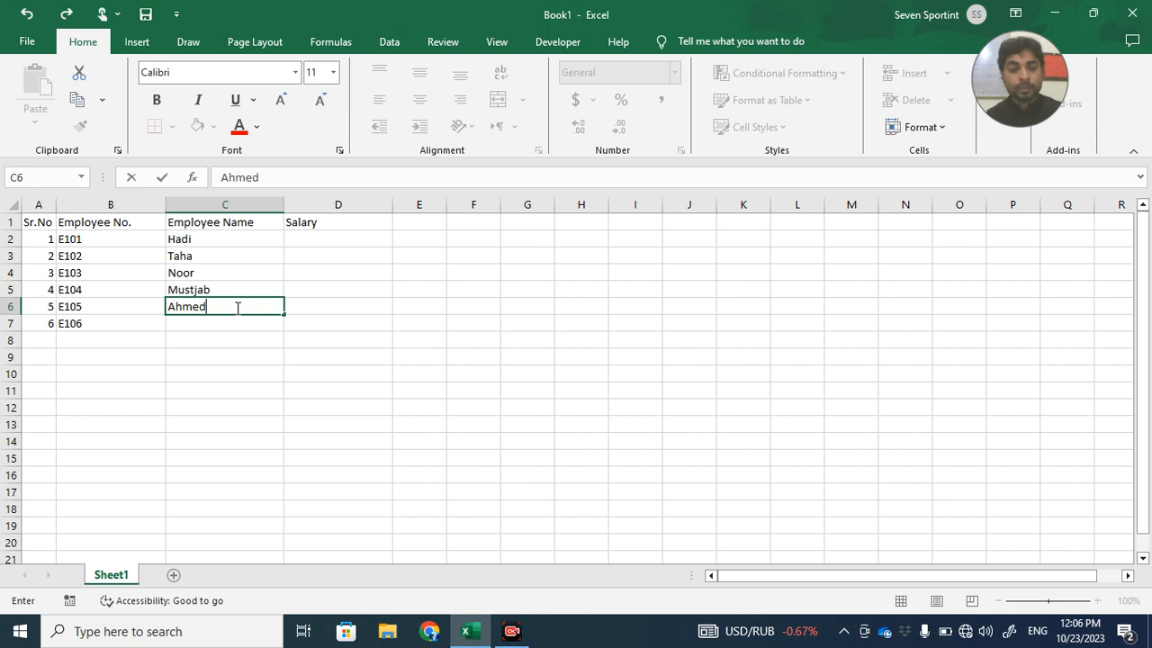
pyautogui.click(231, 324)
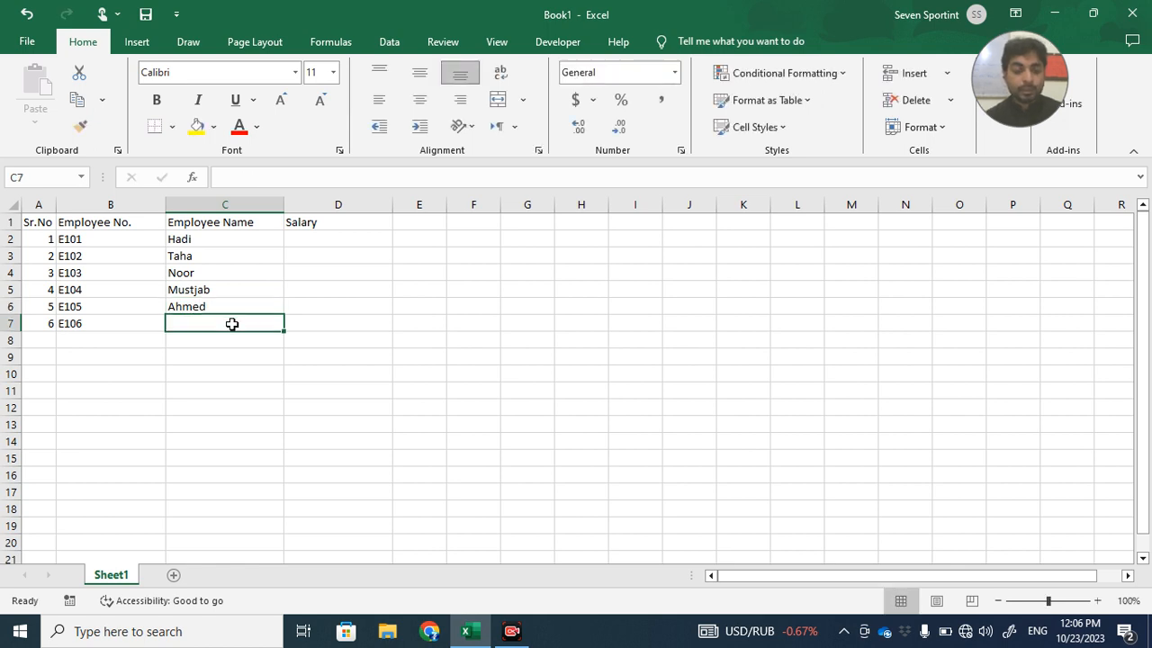
pyautogui.write('Hanan')
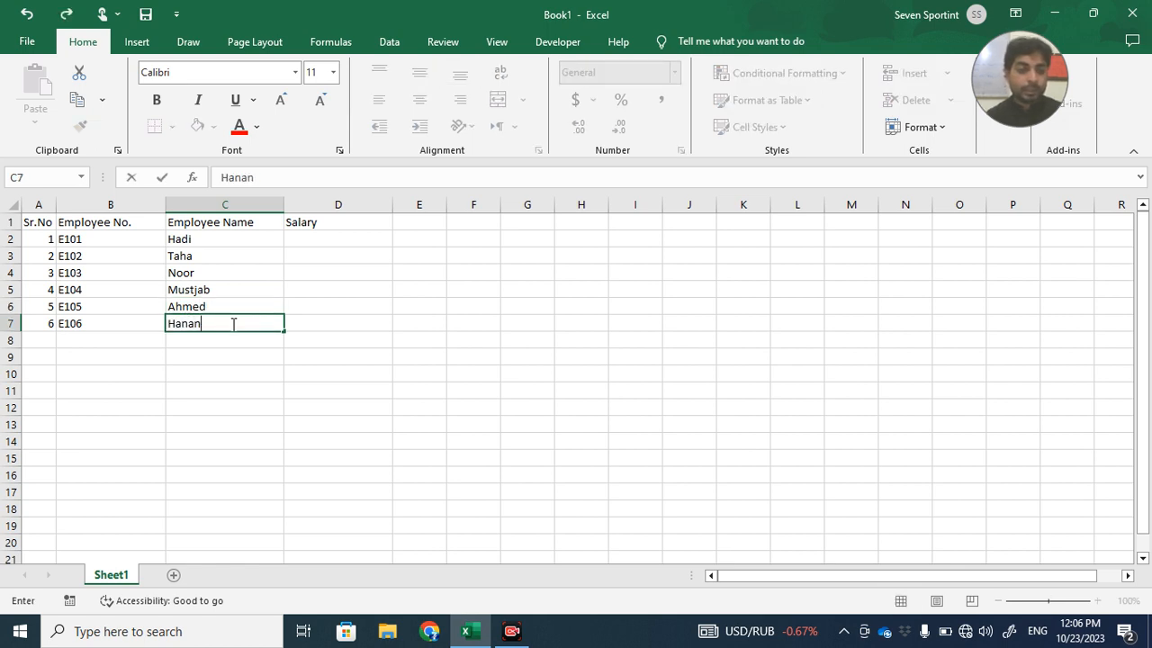
# Enter the salaries 55000, 49000 and 53000 for the first three employees in cells D2 to D4.
pyautogui.click(354, 259)
pyautogui.click(344, 237)
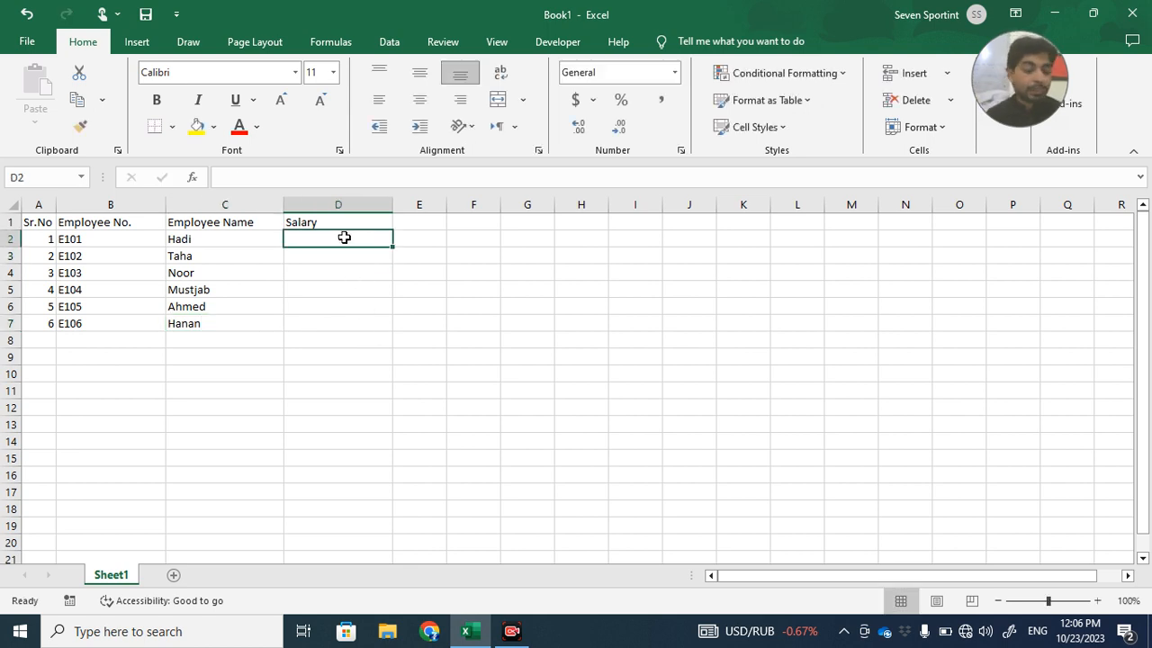
pyautogui.write('55')
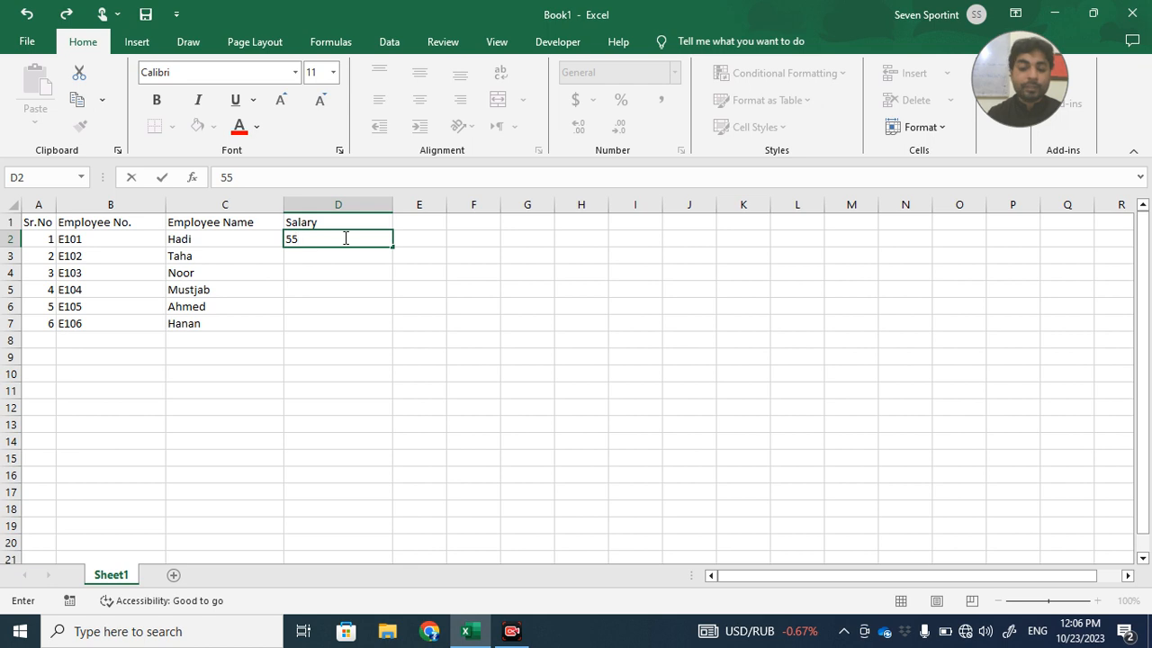
pyautogui.write('000')
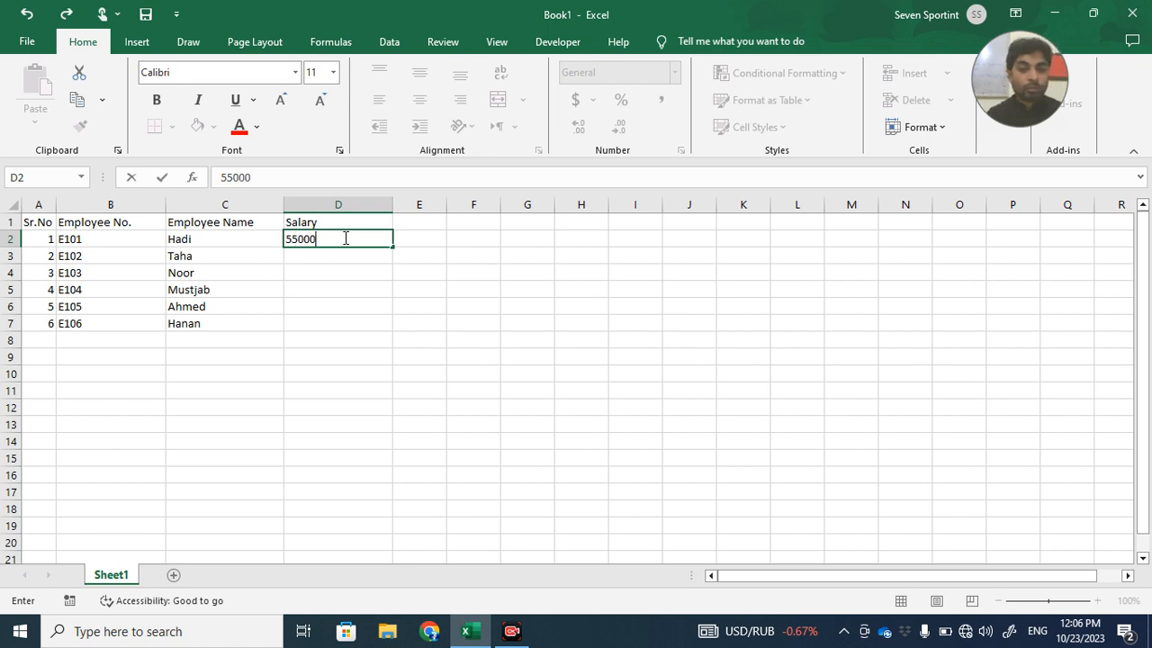
pyautogui.press('Return')
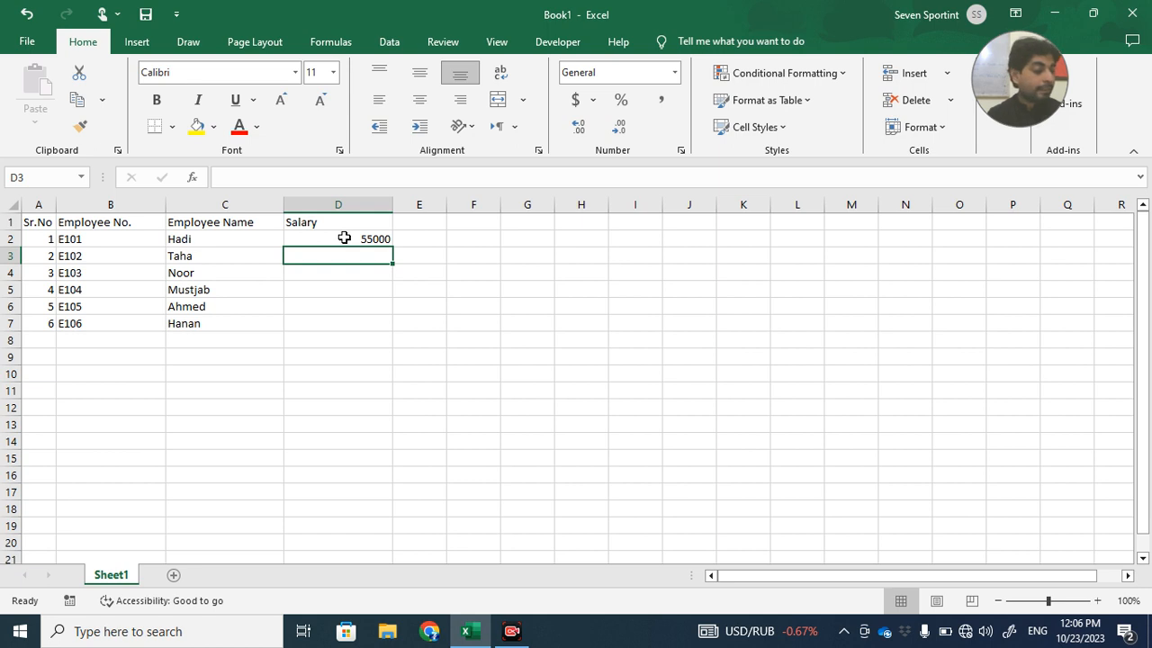
pyautogui.write('49000')
pyautogui.press('Return')
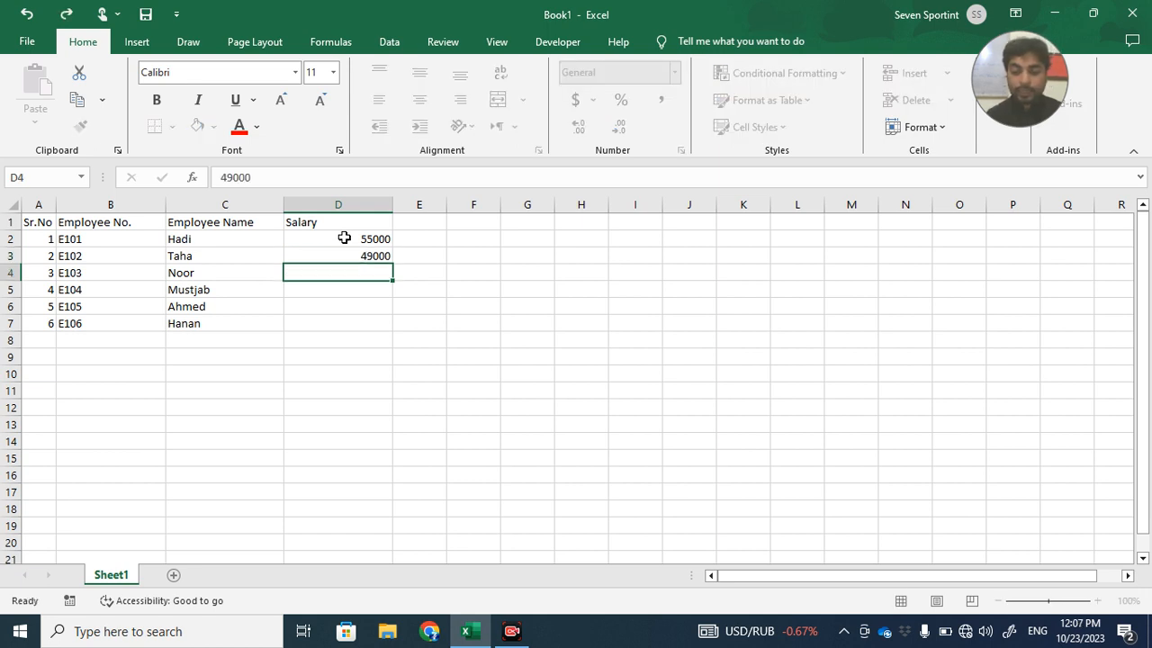
pyautogui.write('53000')
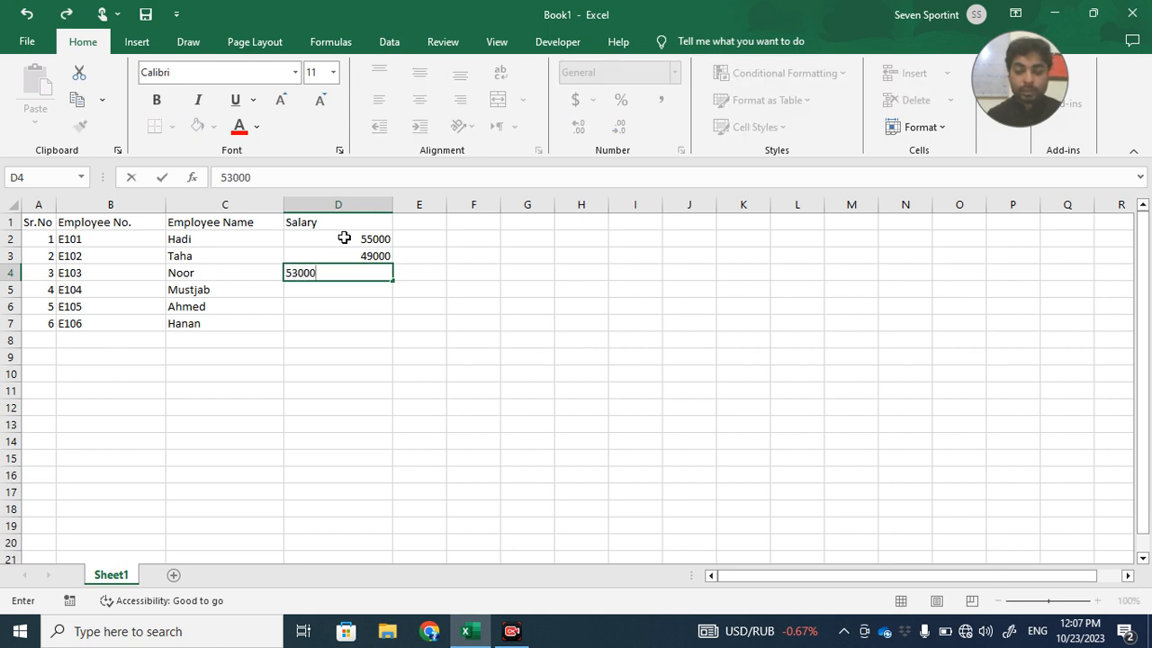
pyautogui.press('Return')
# Enter the salaries 65000 and 42000 for the fourth and fifth employees in cells D5 and D6.
pyautogui.write('65000')
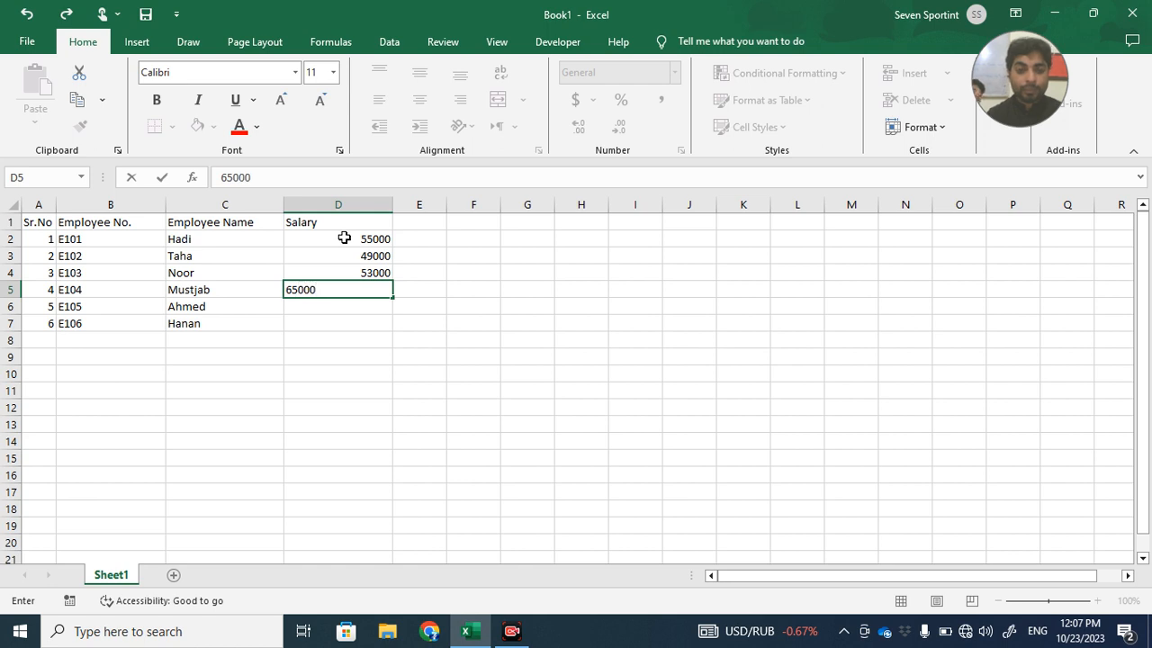
pyautogui.press('Return')
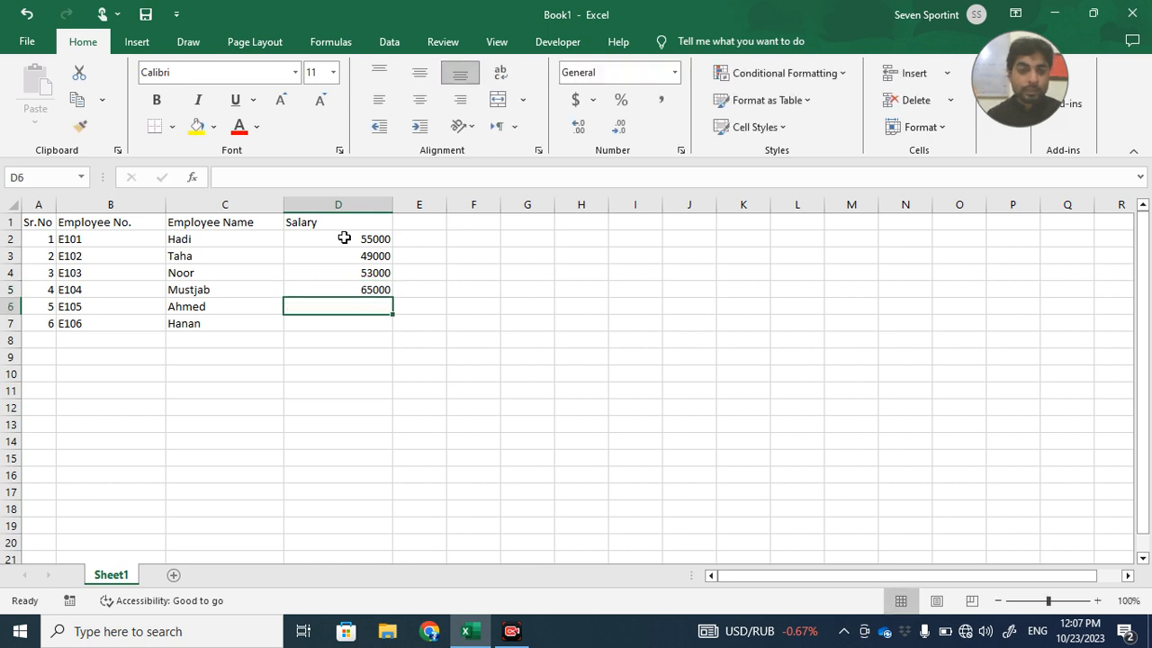
pyautogui.write('42')
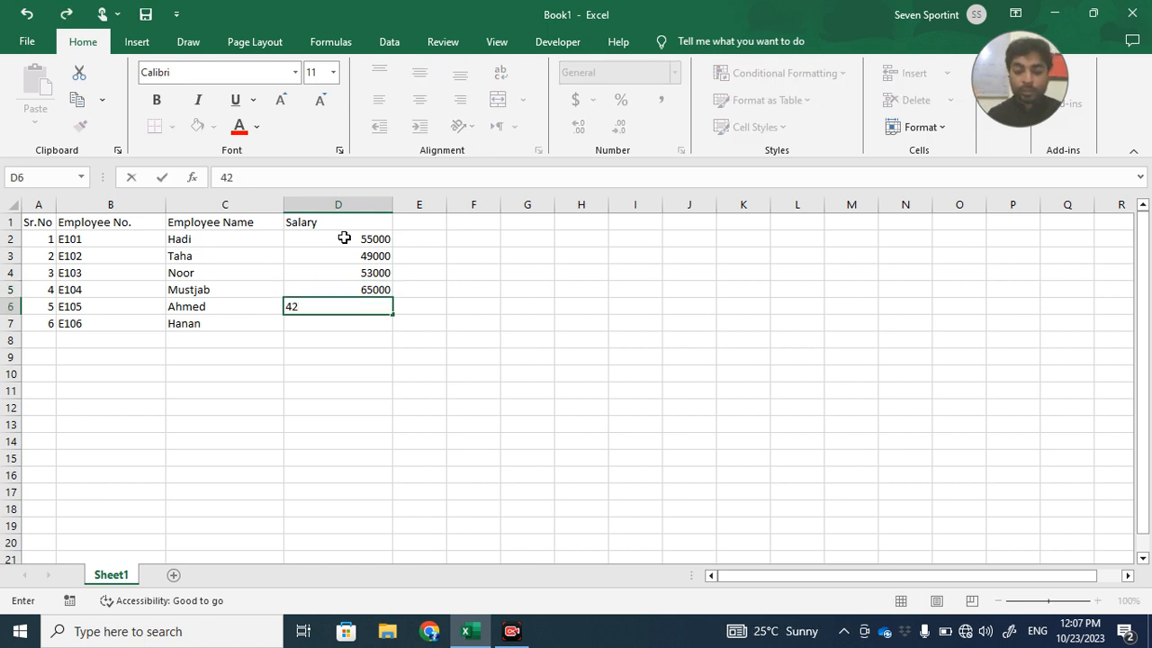
pyautogui.write('000')
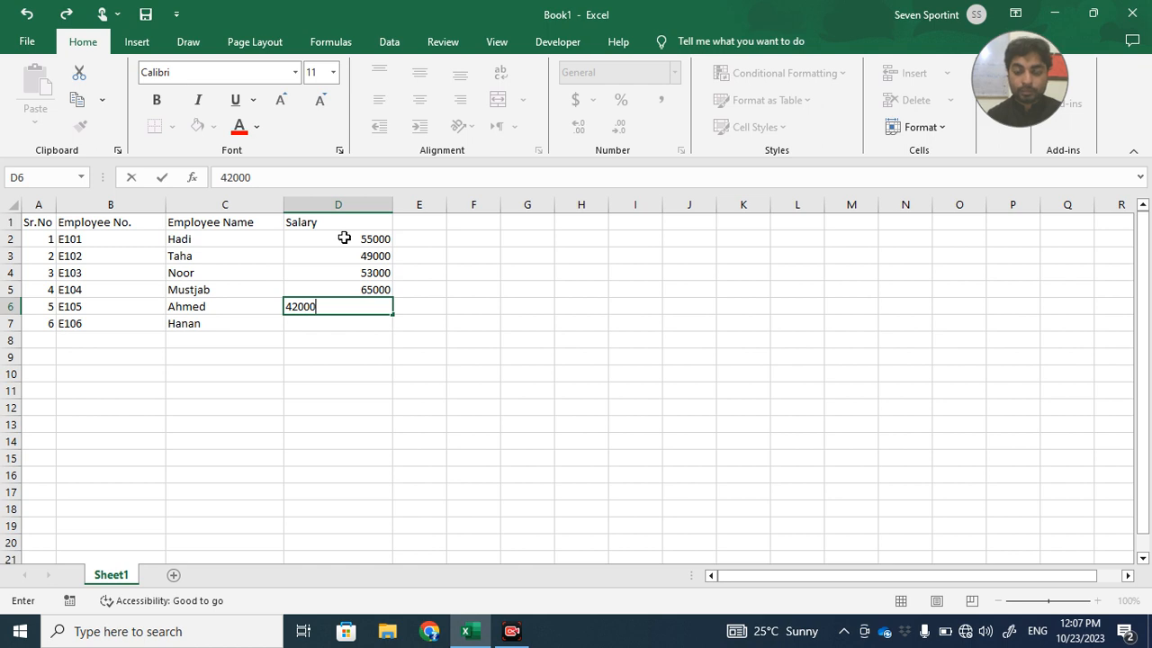
pyautogui.press('Return')
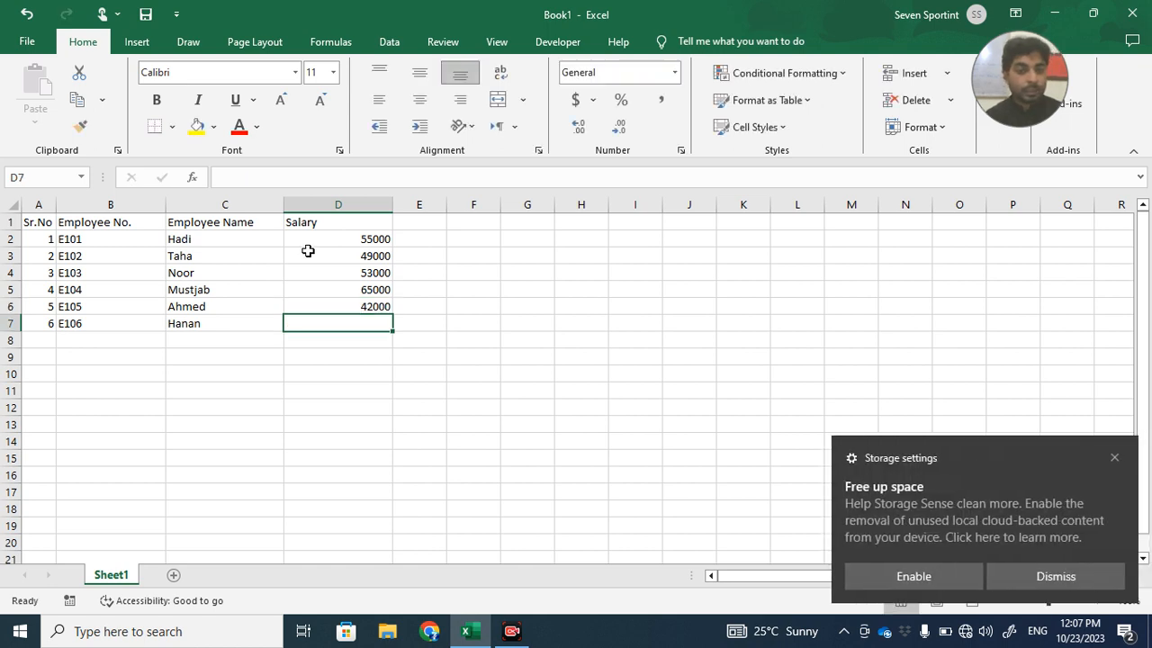
# Clear the sixth employee's entries from row 7, columns A to C.
pyautogui.click(221, 336)
pyautogui.moveTo(230, 324); pyautogui.dragTo(52, 331)
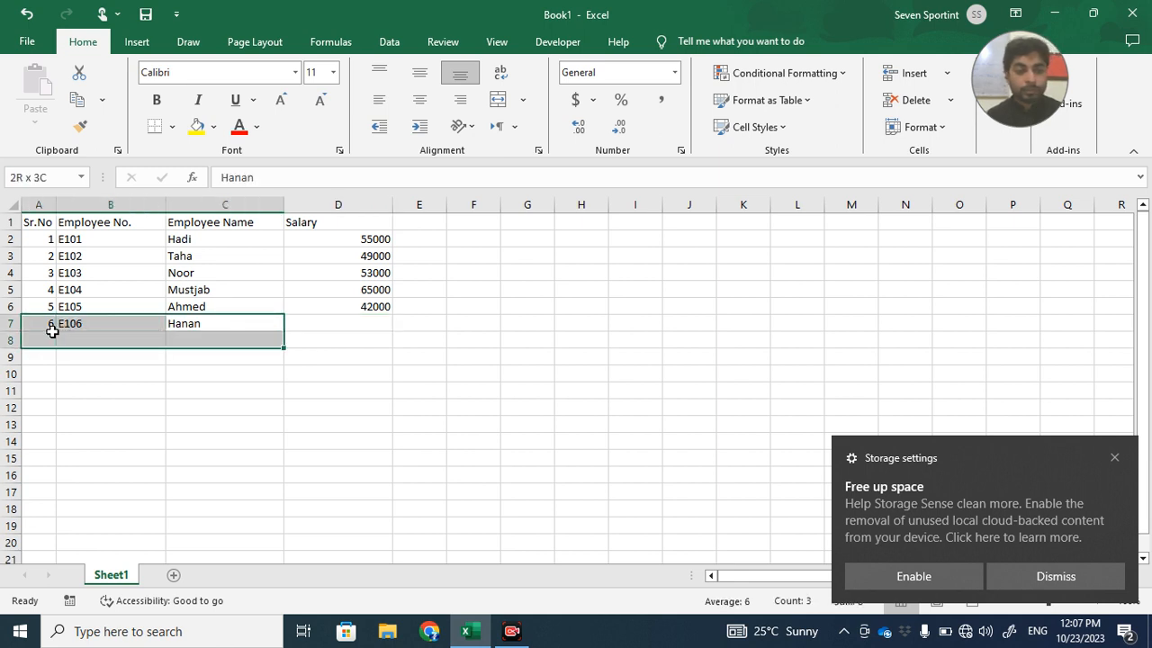
pyautogui.press('Delete')
pyautogui.click(412, 404)
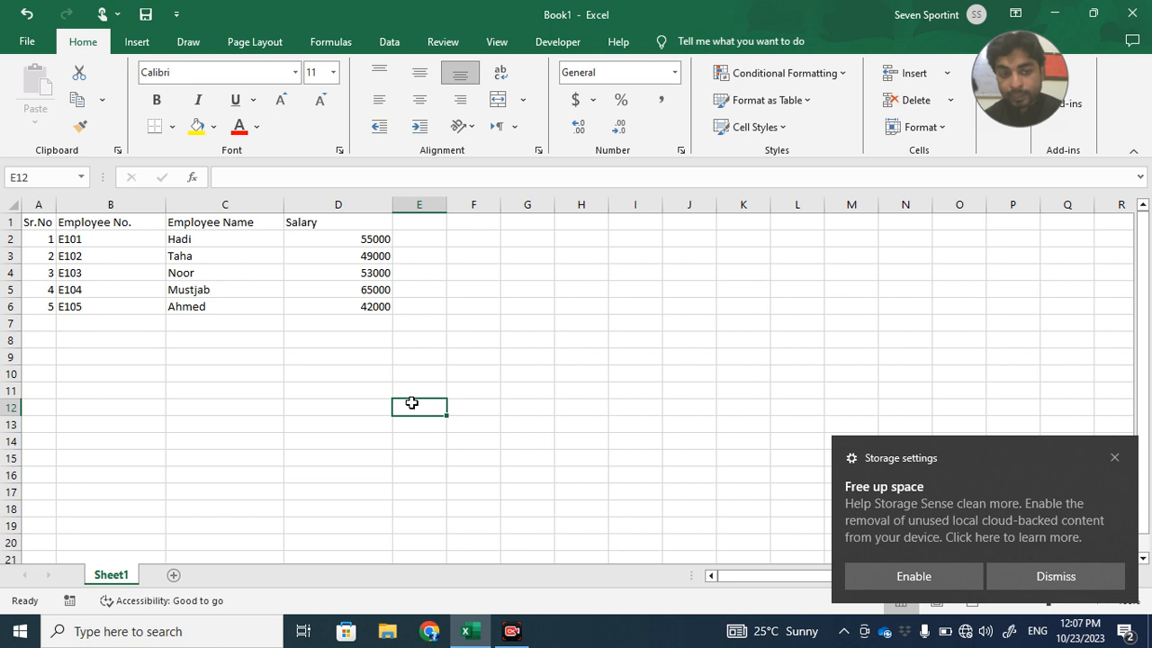
# Centre the "Salary" heading and the salary values in D1 to D6 horizontally.
pyautogui.click(356, 374)
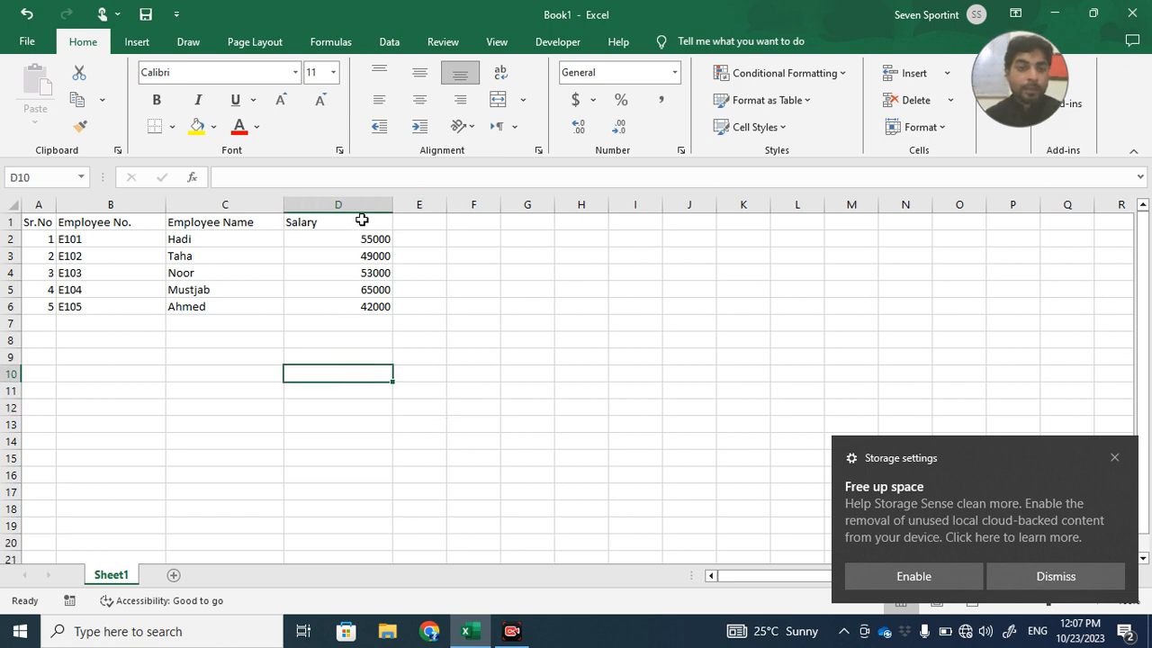
pyautogui.click(362, 220)
pyautogui.click(367, 470)
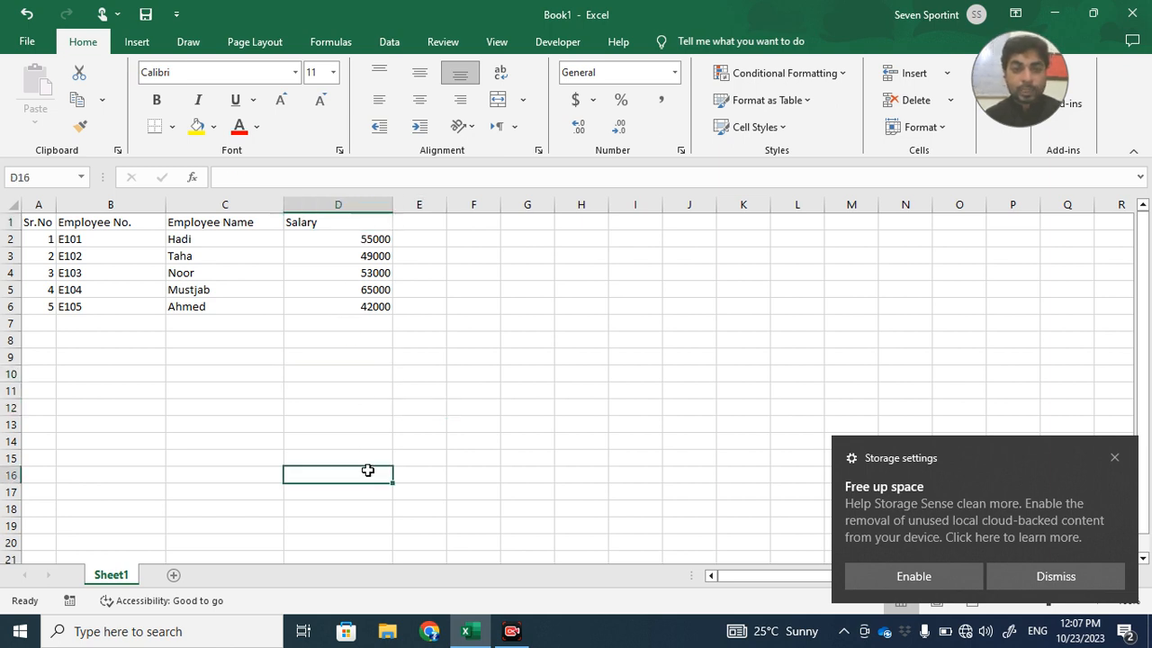
pyautogui.click(325, 222)
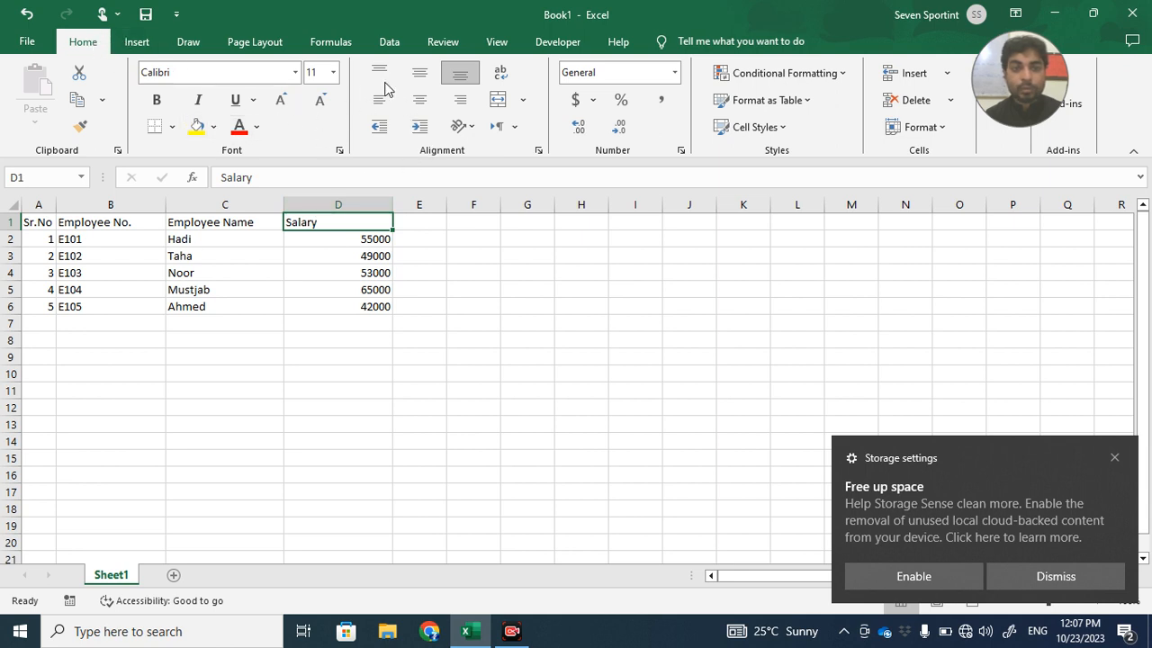
pyautogui.click(419, 99)
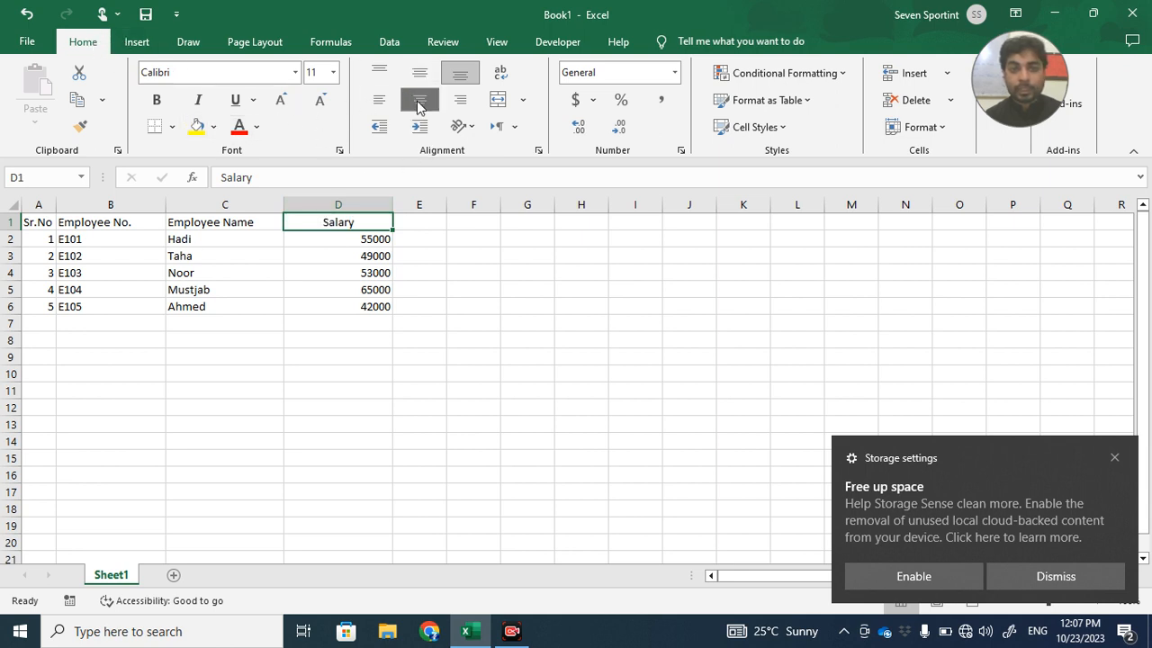
pyautogui.click(465, 275)
pyautogui.moveTo(376, 238); pyautogui.dragTo(379, 307)
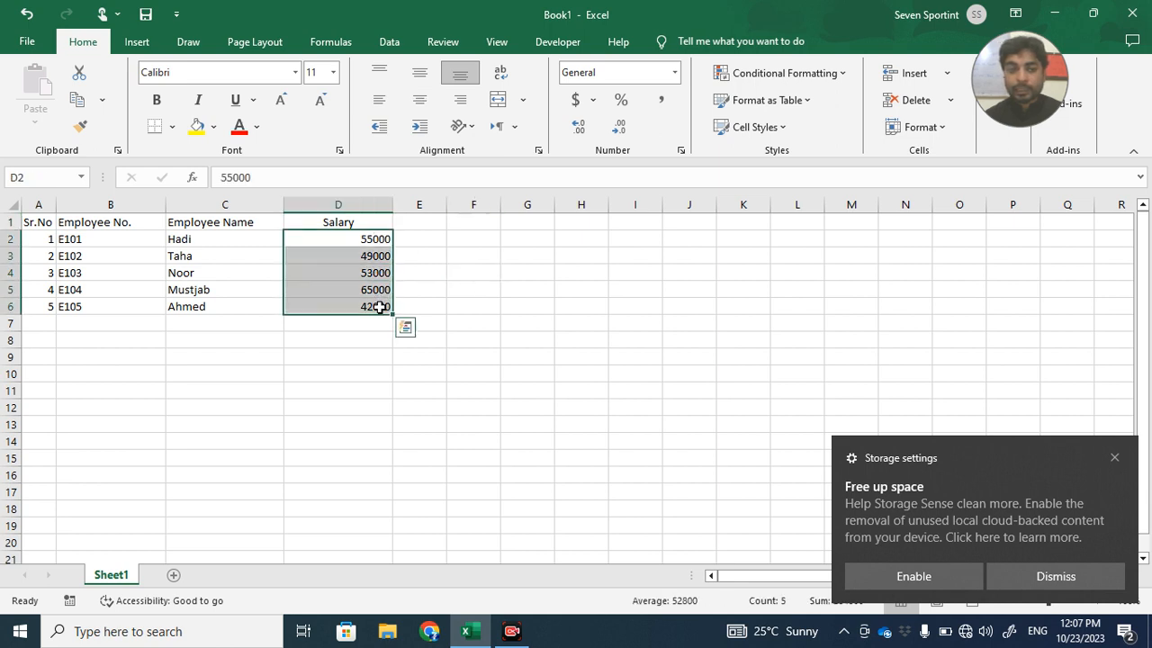
pyautogui.click(419, 99)
pyautogui.click(442, 318)
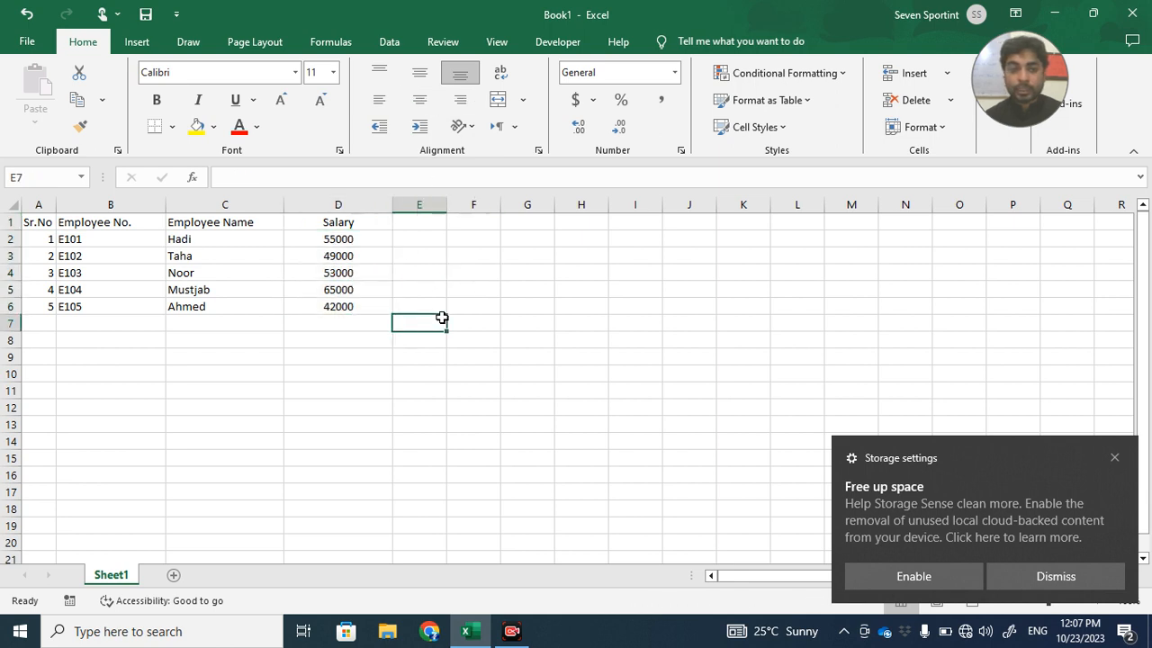
# Set the whole table A1:D6 to top vertical alignment and centre its contents horizontally.
pyautogui.moveTo(29, 225); pyautogui.dragTo(378, 310)
pyautogui.click(419, 75)
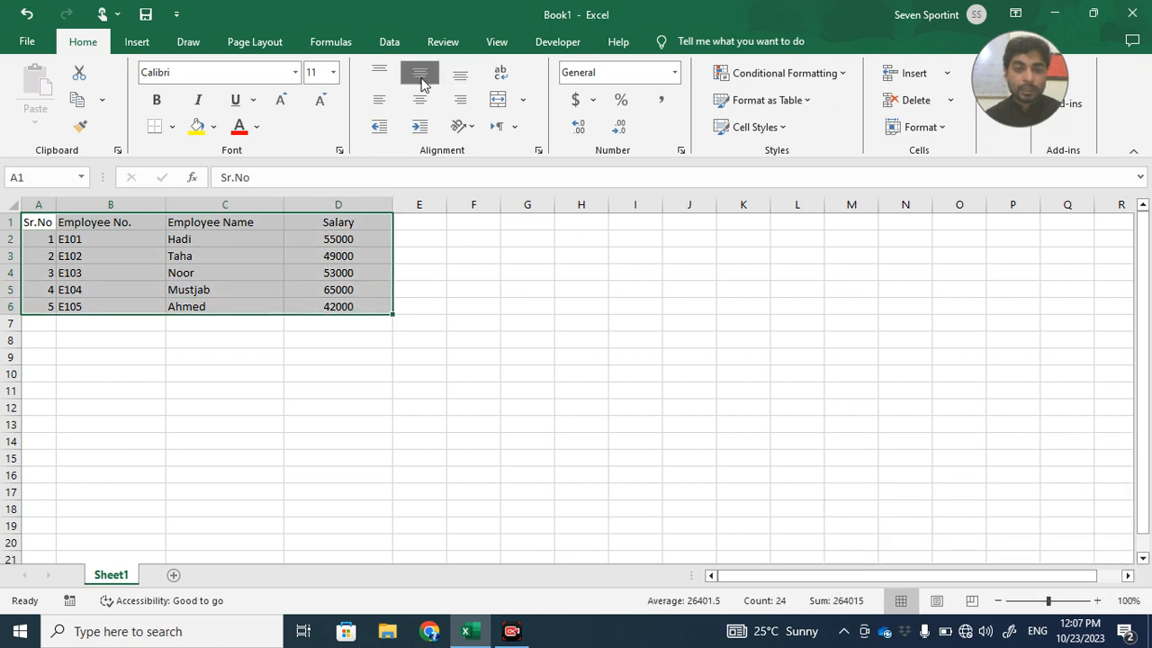
pyautogui.click(385, 78)
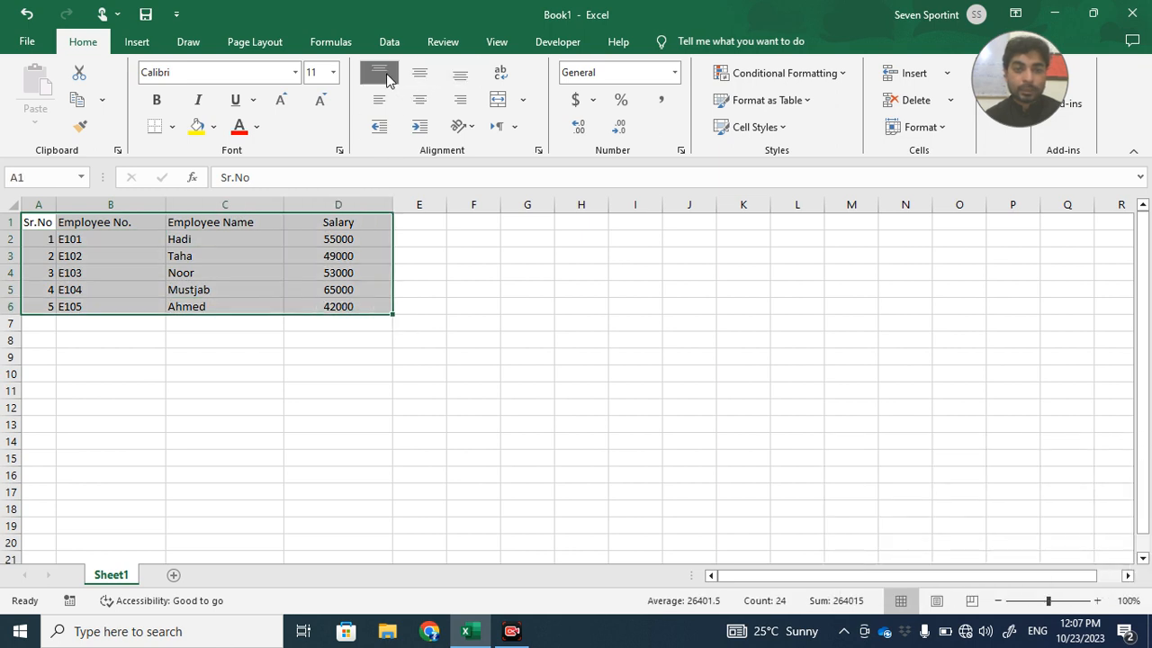
pyautogui.click(419, 104)
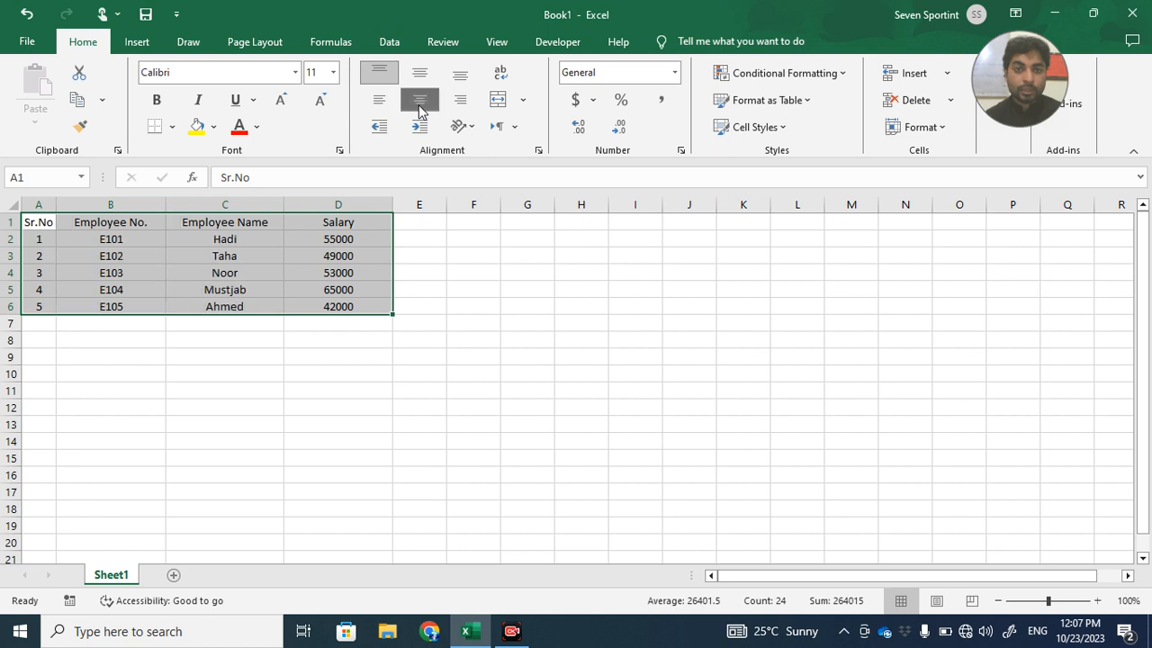
pyautogui.click(468, 274)
# Increase the font size of the whole table A1:D6 to 12.
pyautogui.click(298, 307)
pyautogui.click(362, 225)
pyautogui.click(399, 305)
pyautogui.click(380, 226)
pyautogui.moveTo(379, 226); pyautogui.dragTo(42, 300)
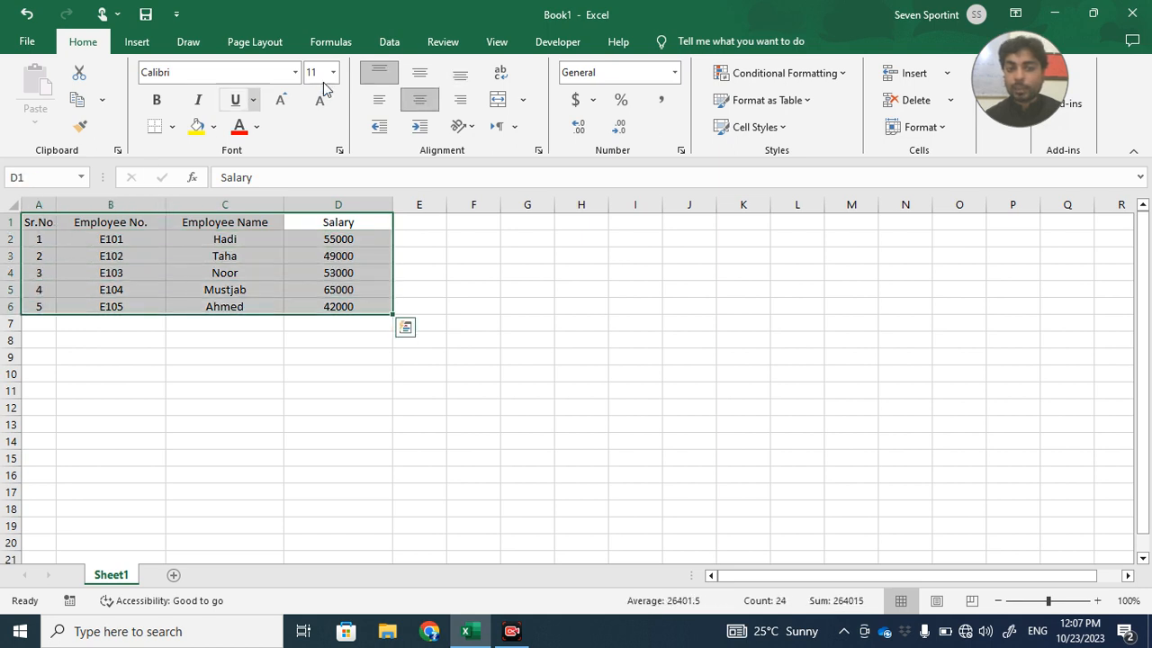
pyautogui.click(280, 99)
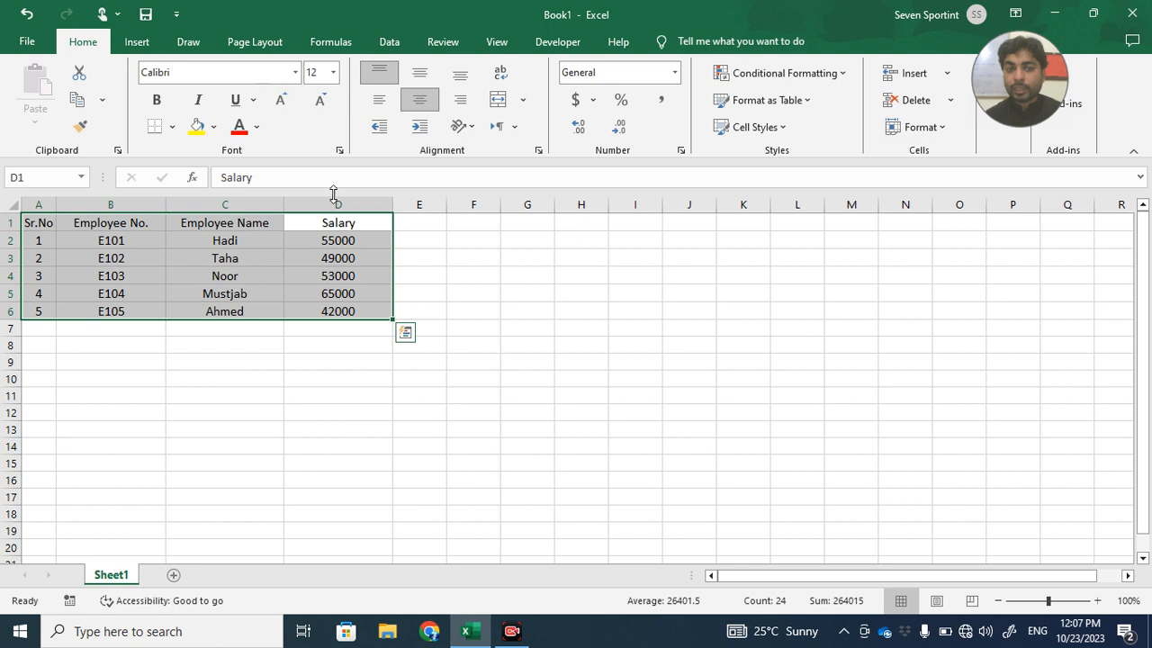
pyautogui.click(376, 250)
# Make the table's header row, cells A1 to D1, bold.
pyautogui.moveTo(375, 218); pyautogui.dragTo(42, 222)
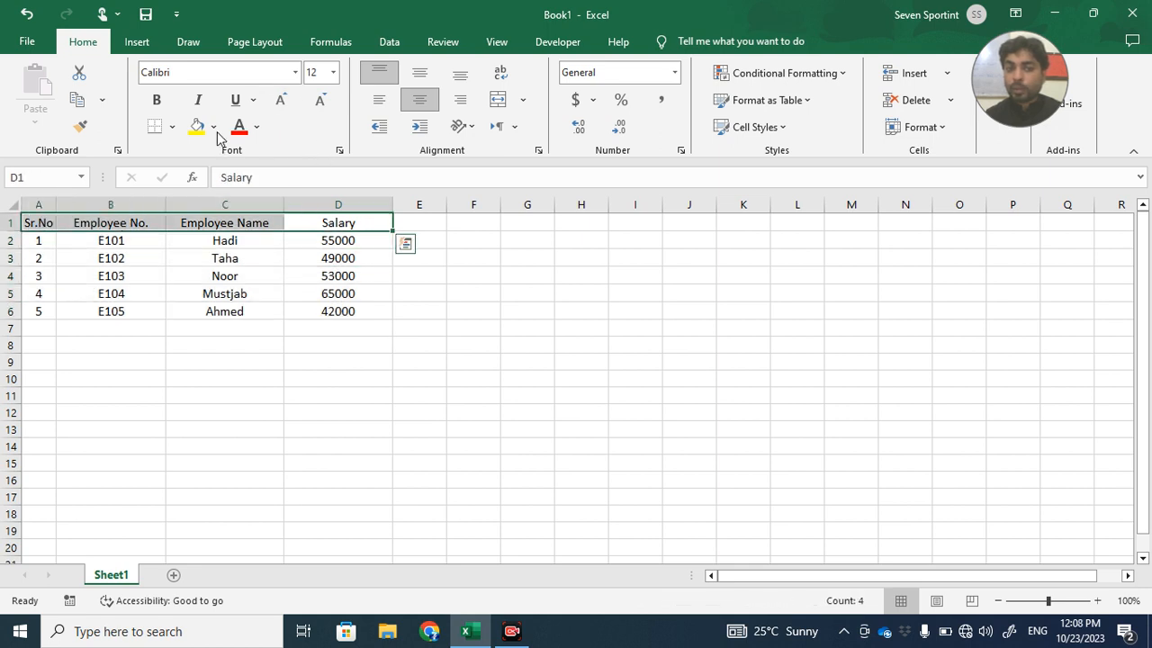
pyautogui.click(156, 100)
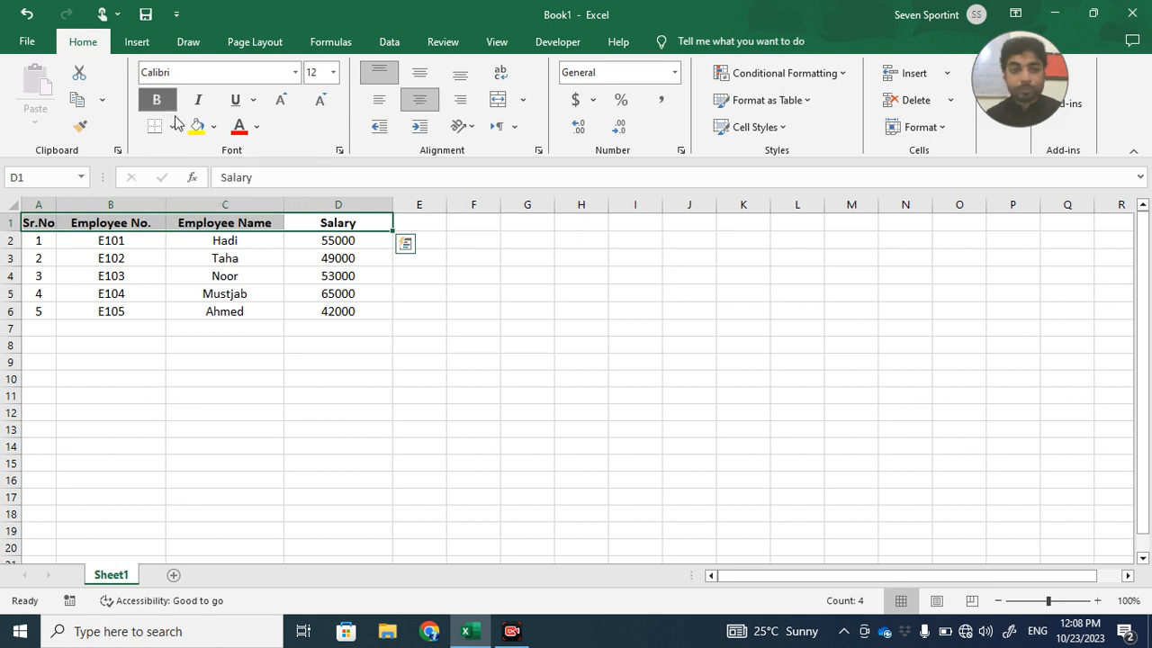
pyautogui.click(275, 357)
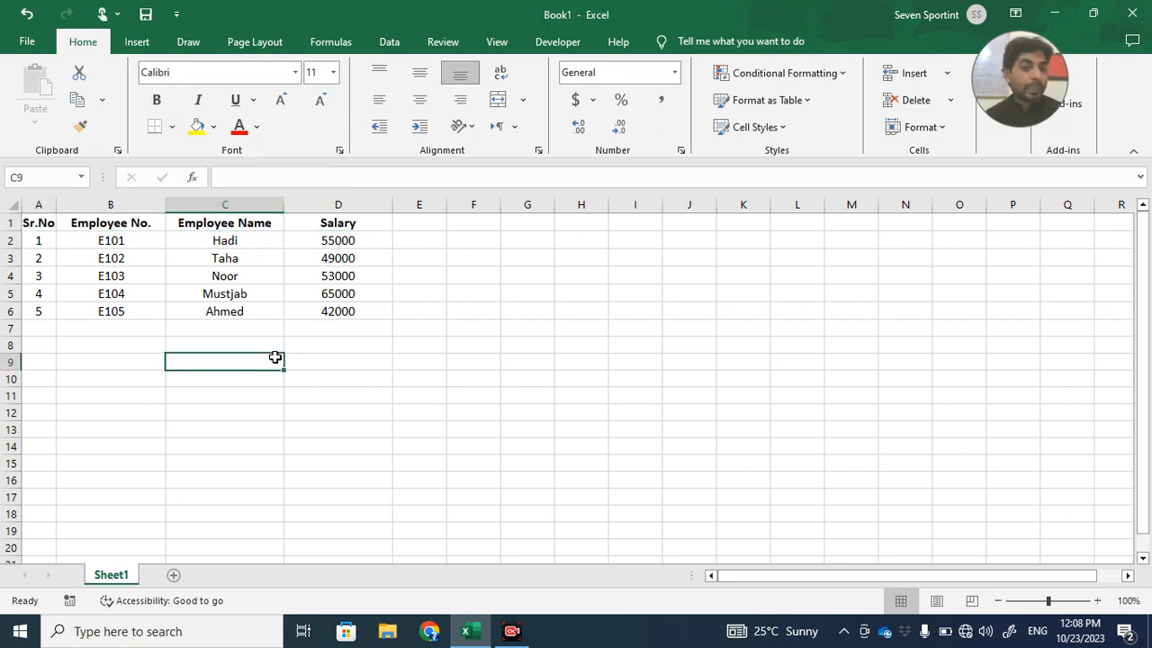
# AutoFit the widths of the Salary and Employee Name columns to their contents.
pyautogui.doubleClick(393, 204)
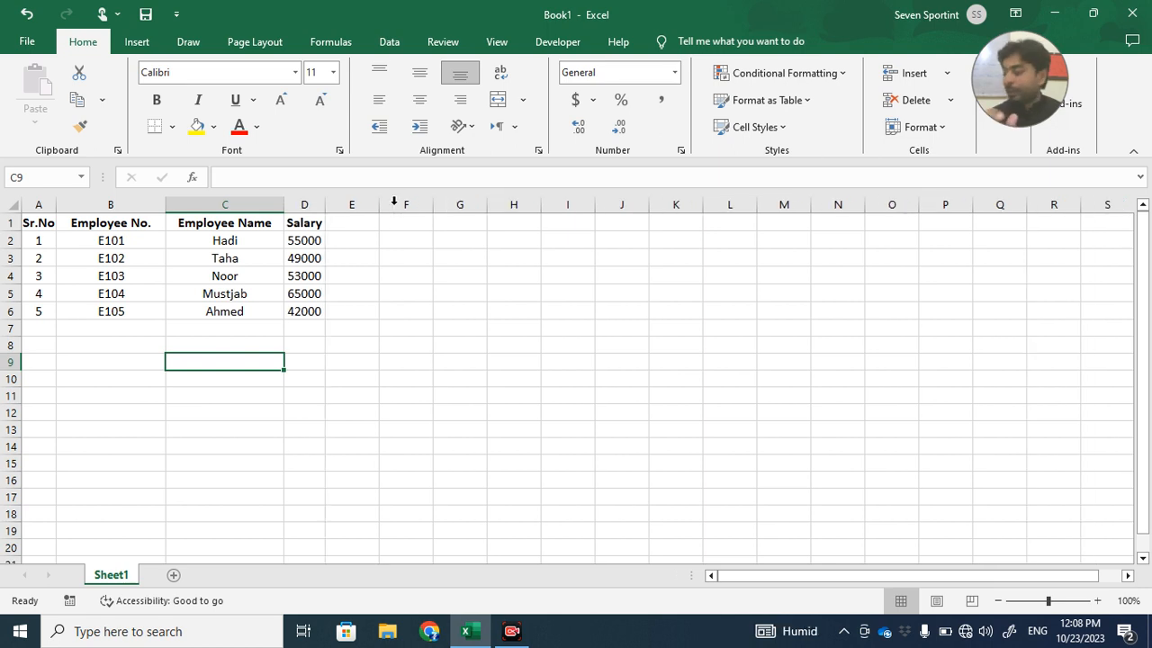
pyautogui.doubleClick(283, 204)
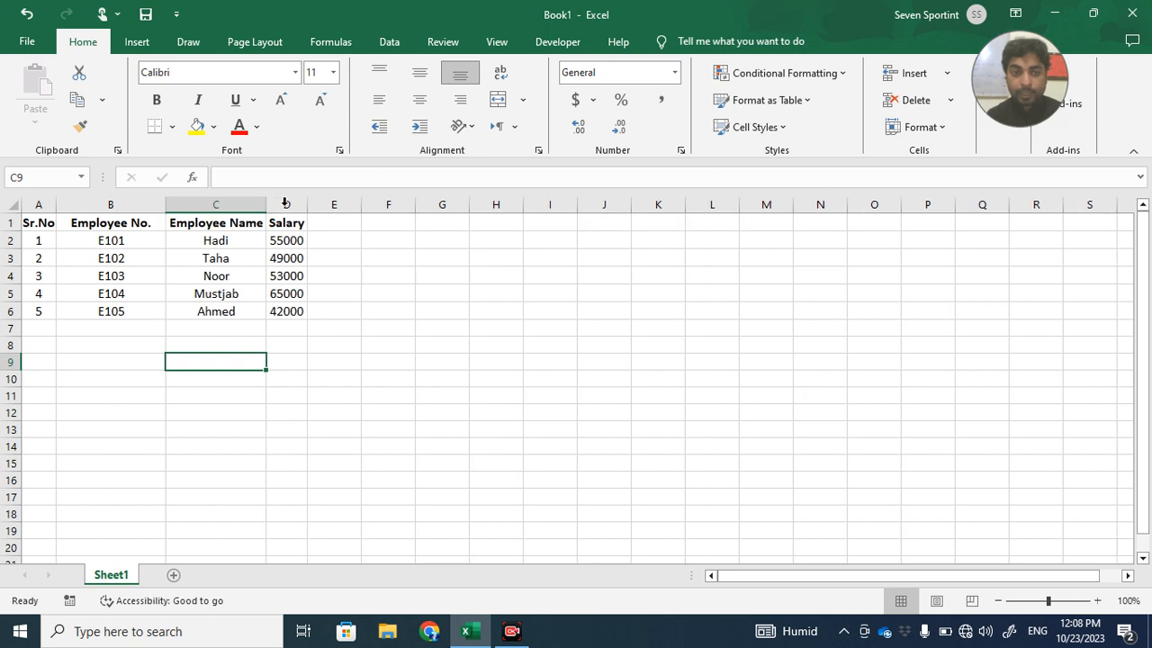
# AutoFit the widths of the Employee No. and Sr.No columns, and widen the Salary column beyond its contents.
pyautogui.doubleClick(165, 200)
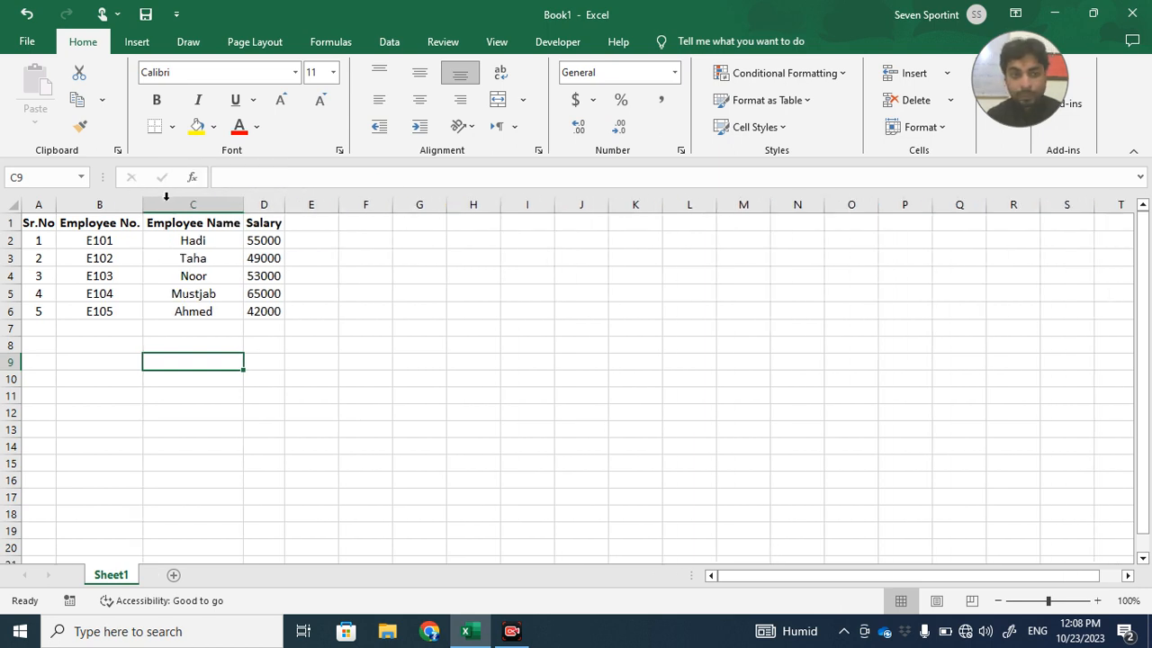
pyautogui.doubleClick(56, 201)
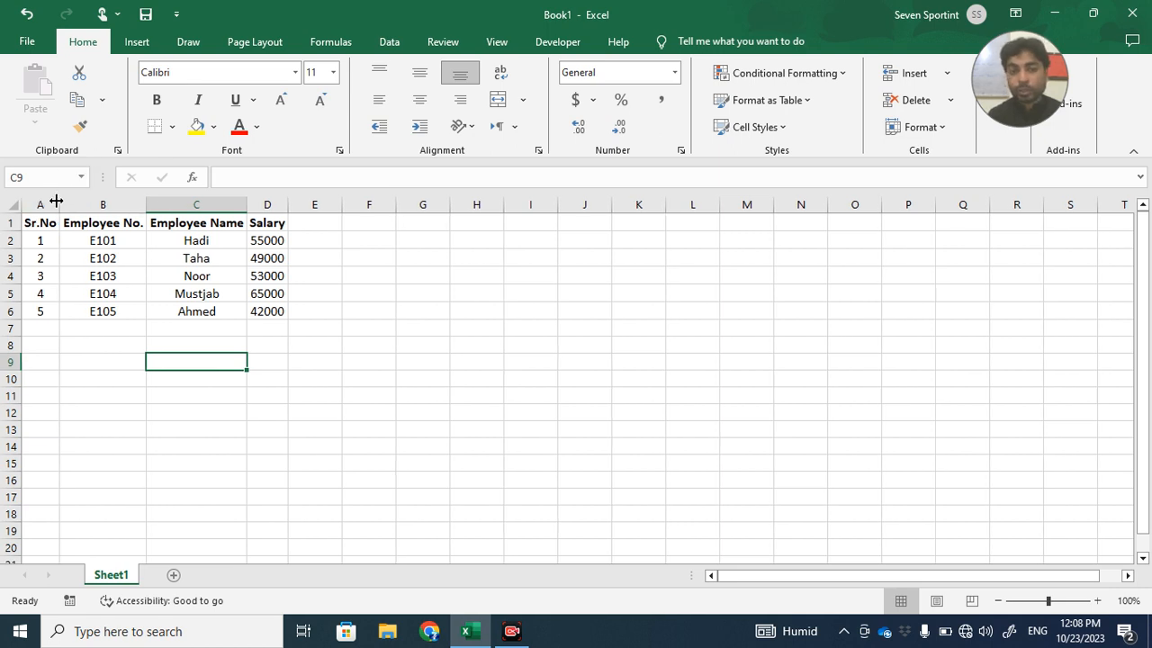
pyautogui.click(241, 383)
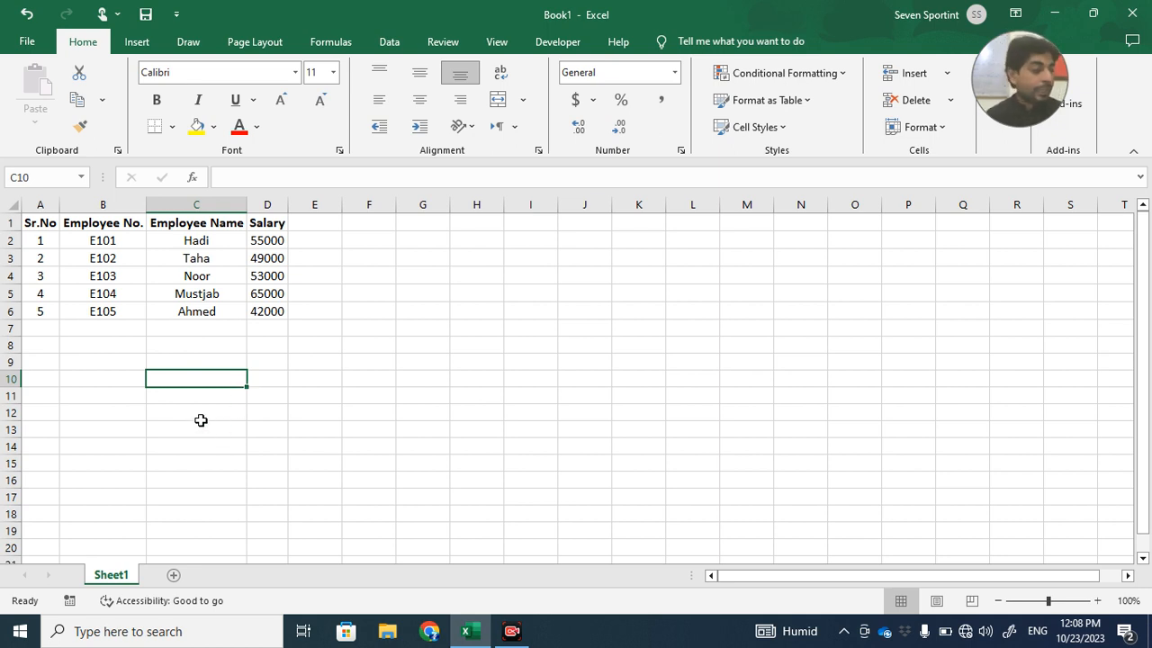
pyautogui.moveTo(288, 204); pyautogui.dragTo(342, 209)
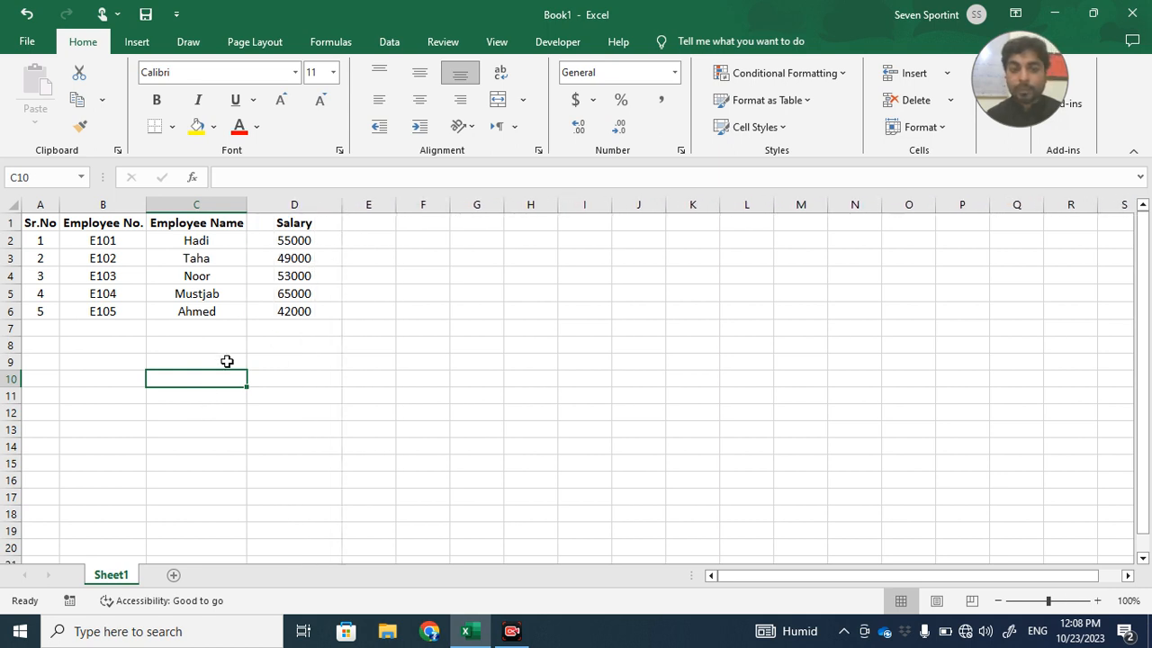
# Enter the label "Total Salary" in cell C9 below the employee table.
pyautogui.click(196, 361)
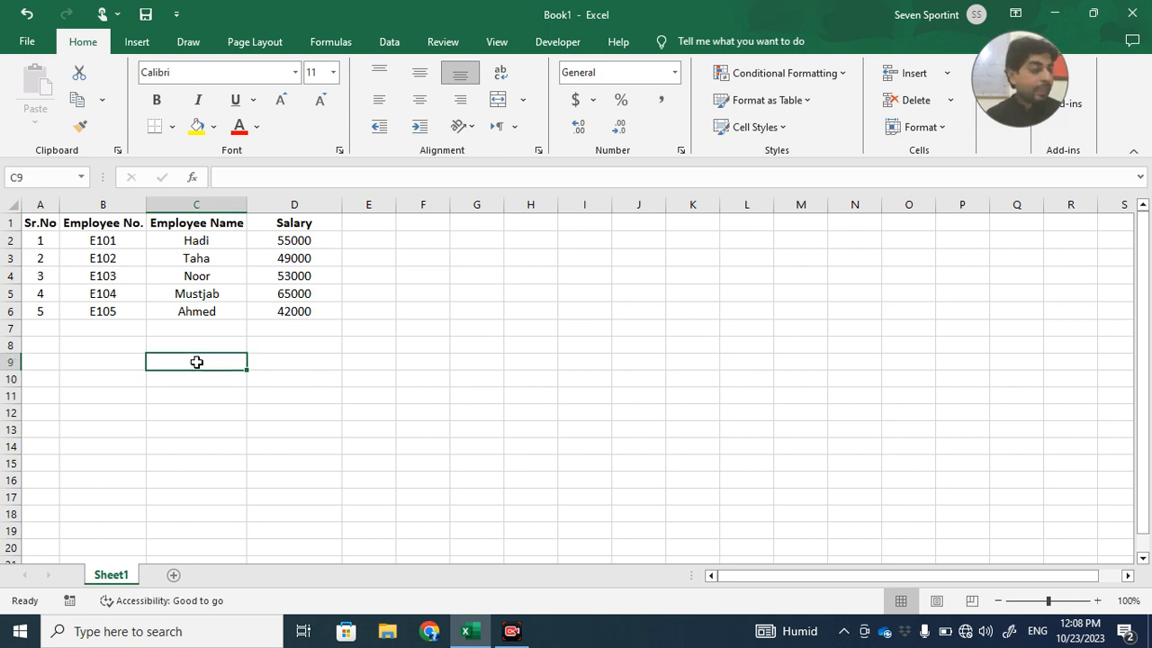
pyautogui.write('T')
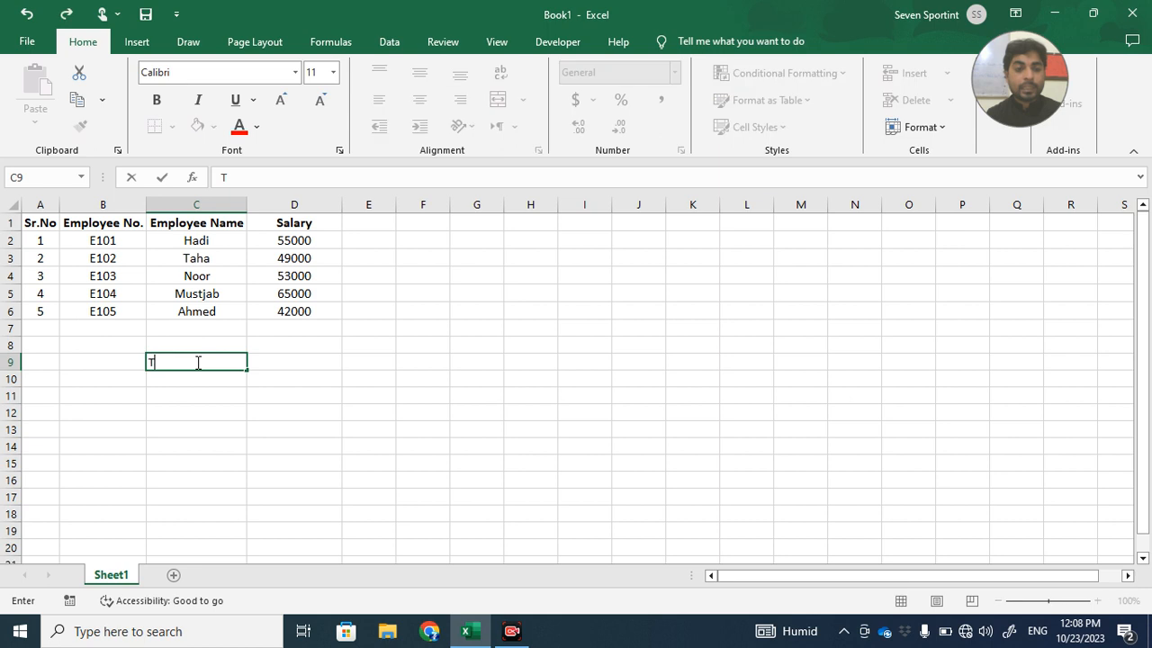
pyautogui.write('otal Salary')
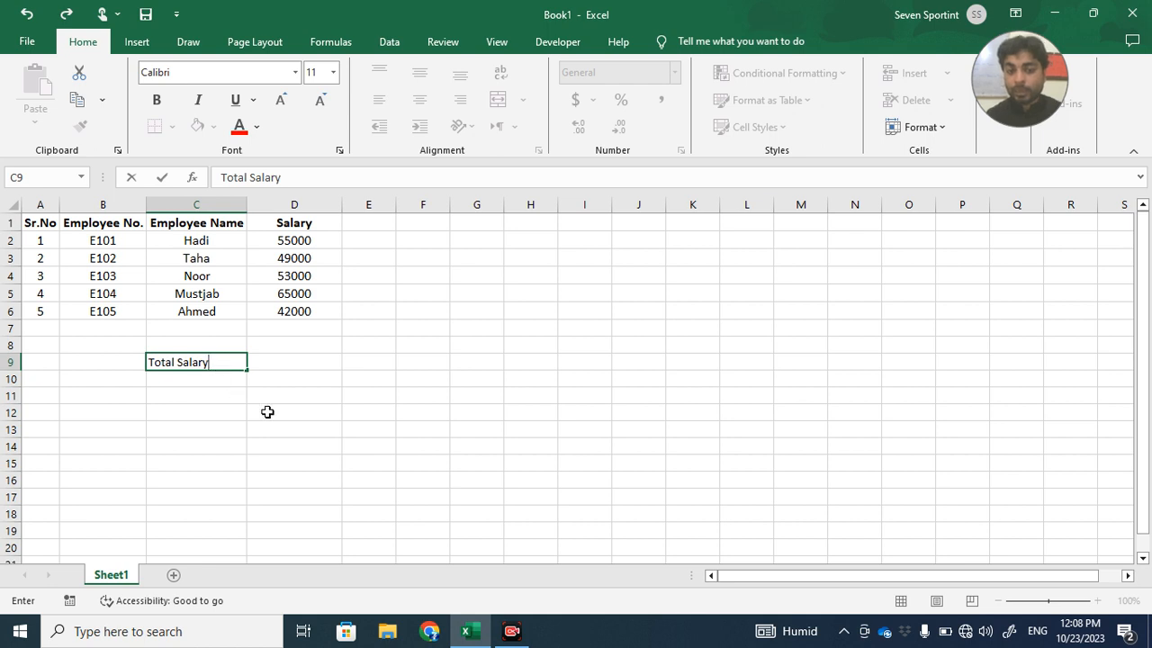
# Calculate the total salary in cell D9 with the SUM function over the salaries D2:D6.
pyautogui.click(285, 368)
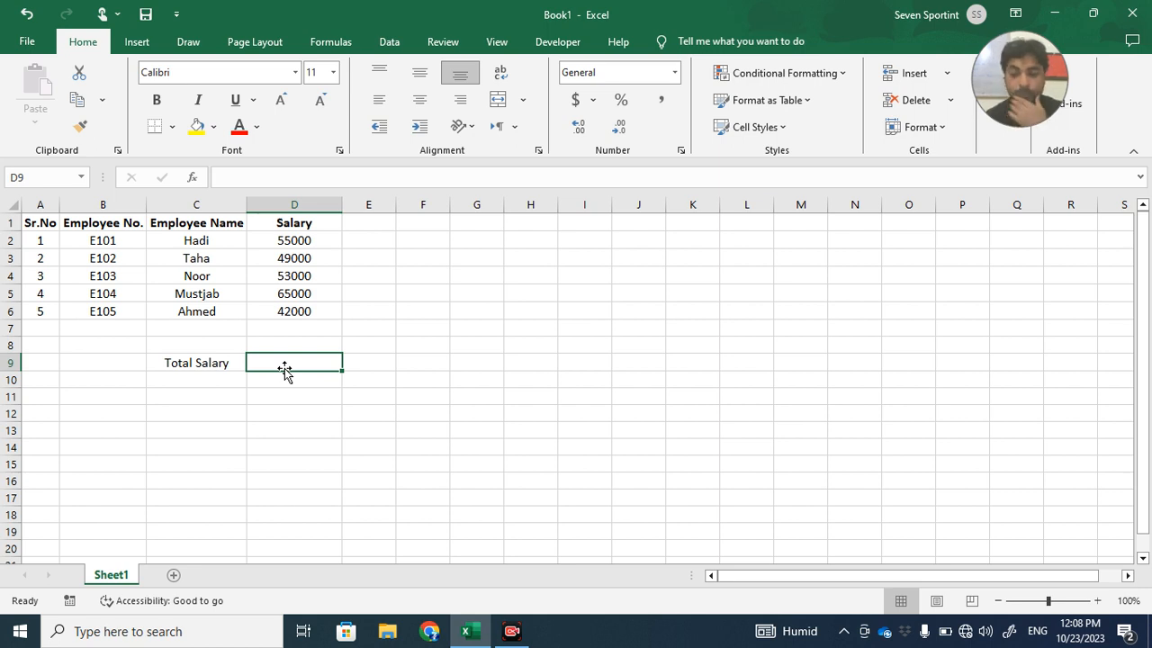
pyautogui.write('=')
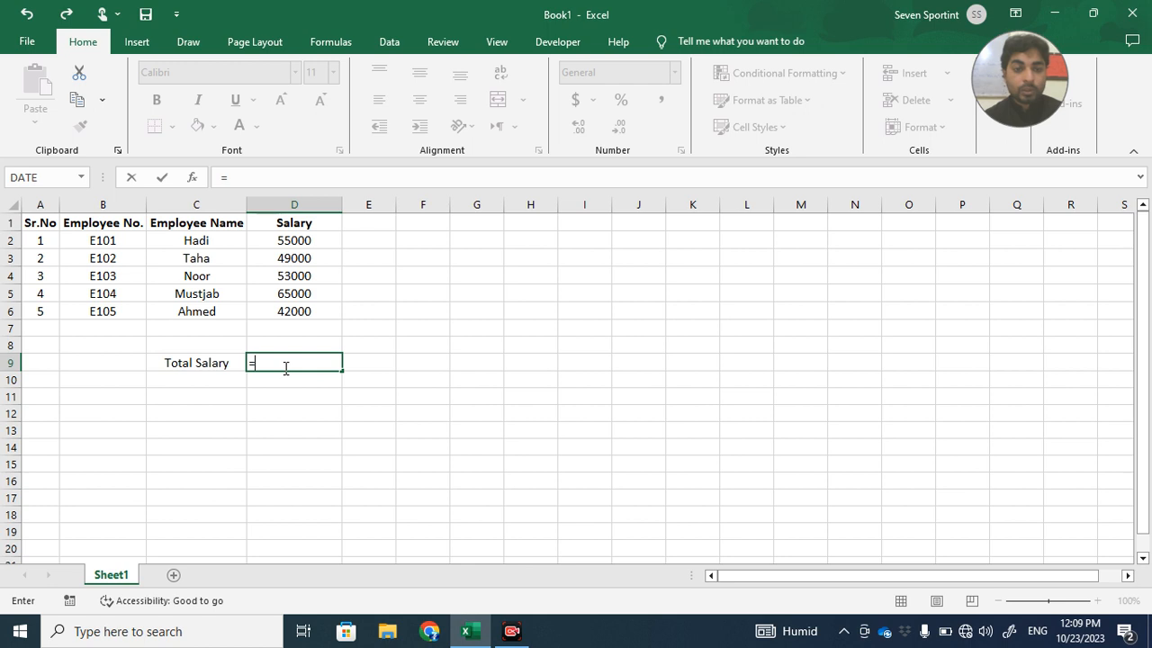
pyautogui.write('s')
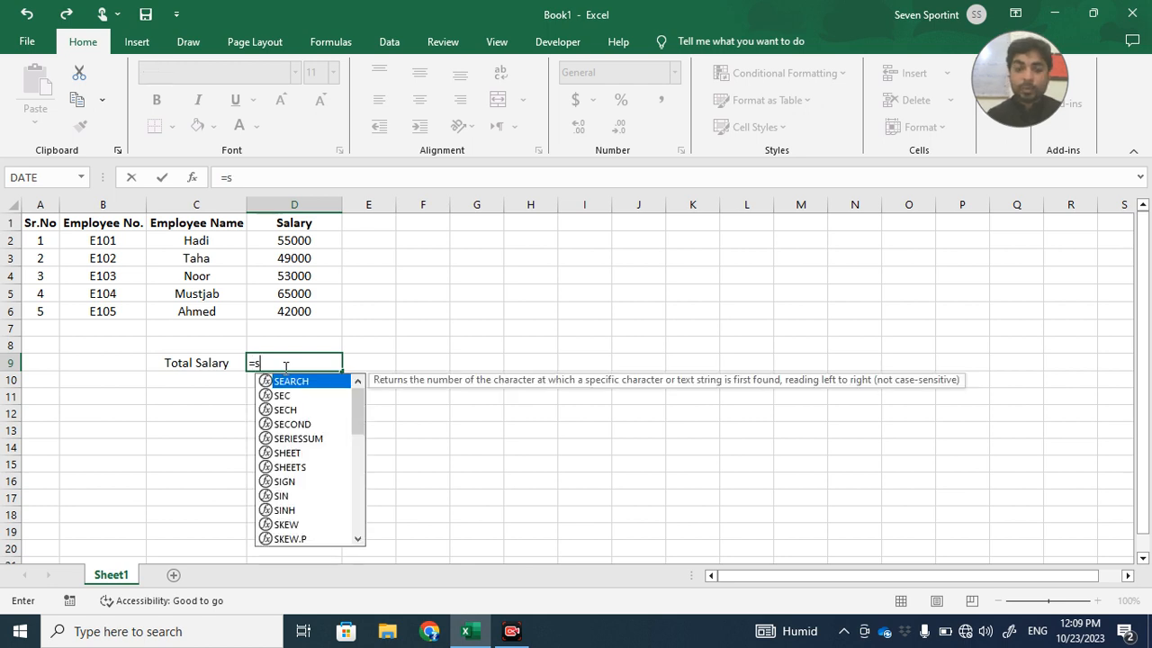
pyautogui.write('um')
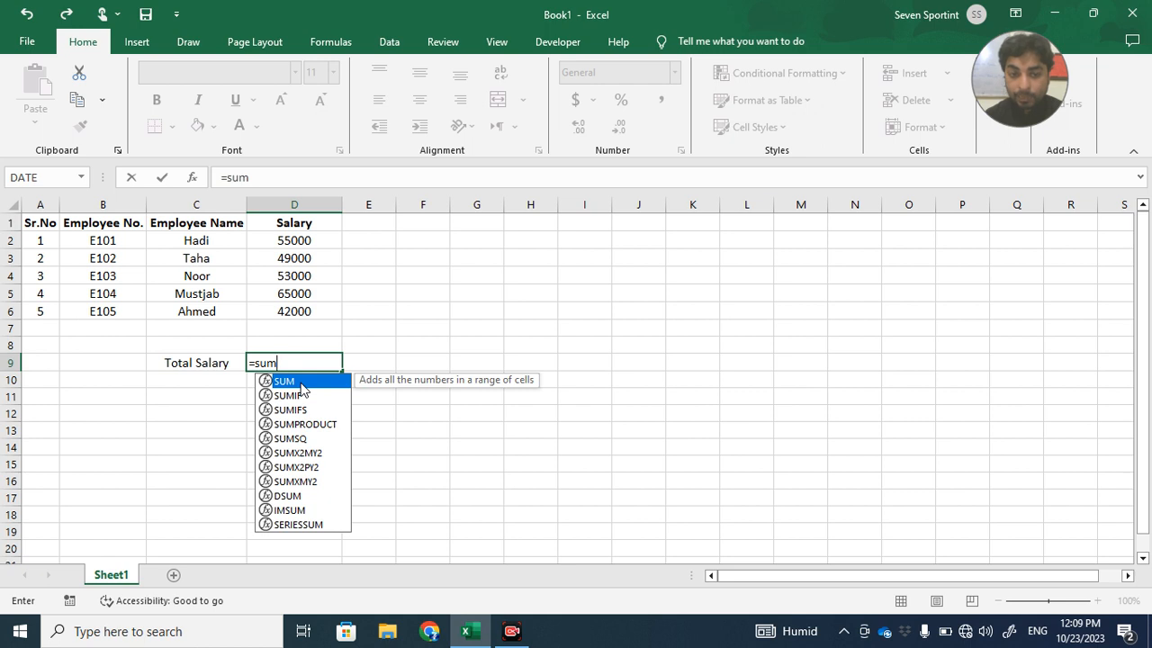
pyautogui.doubleClick(302, 385)
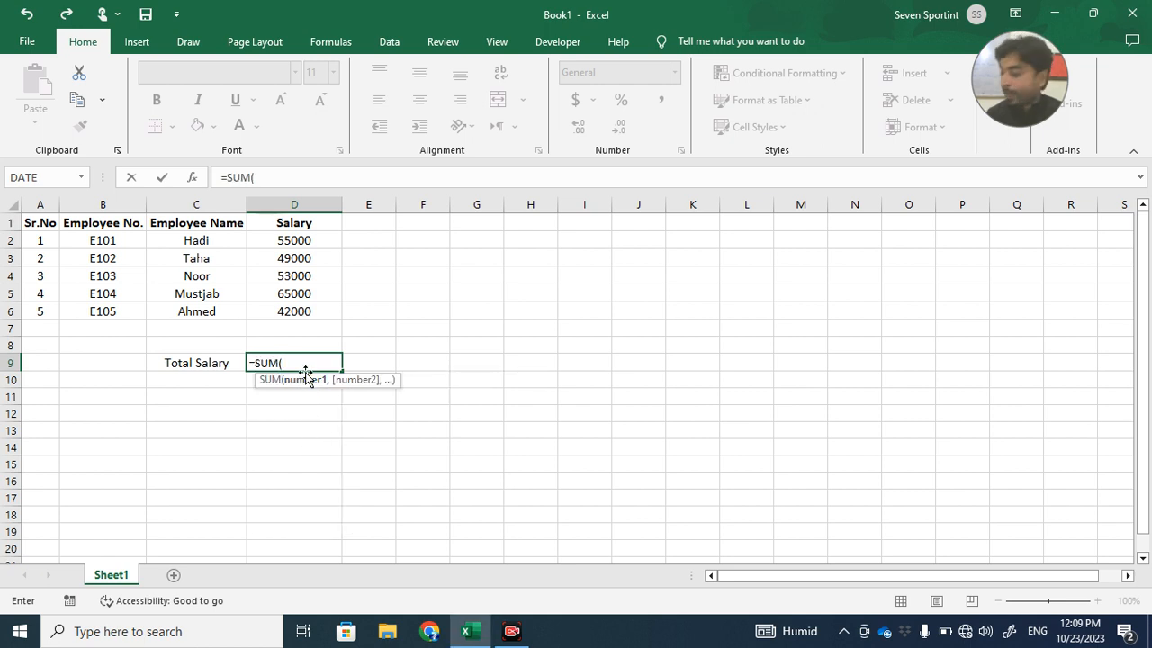
pyautogui.moveTo(300, 240); pyautogui.dragTo(307, 310)
pyautogui.press('Return')
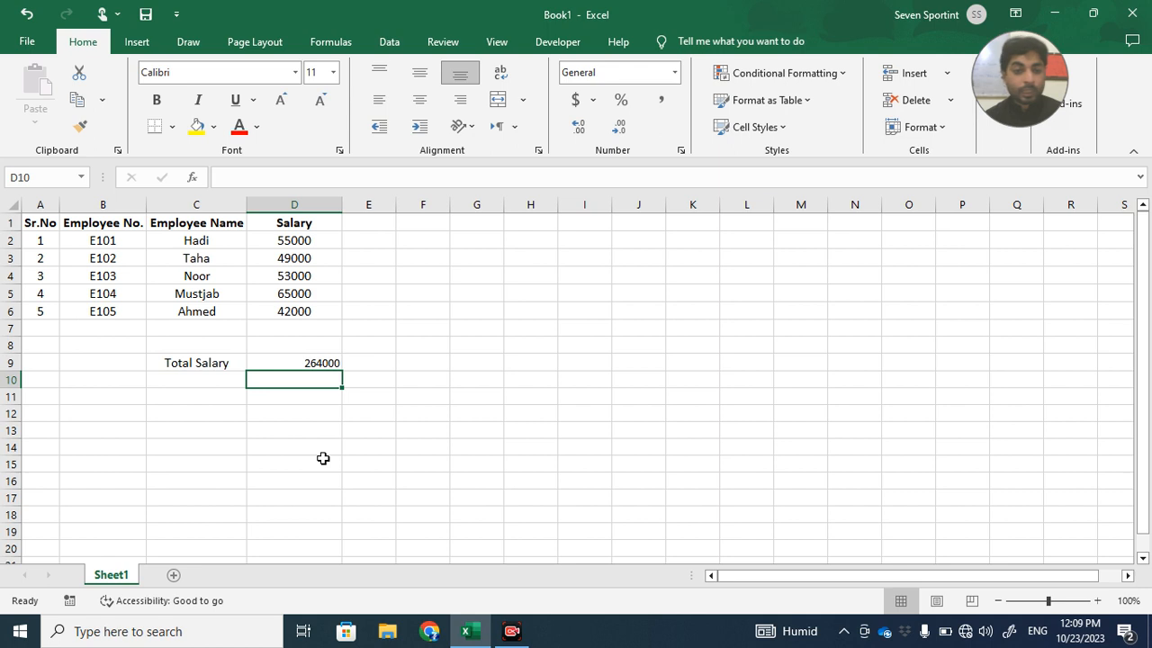
# Enter the label "Average Salary" in cell C10 under the total salary label.
pyautogui.click(218, 382)
pyautogui.write('Avera')
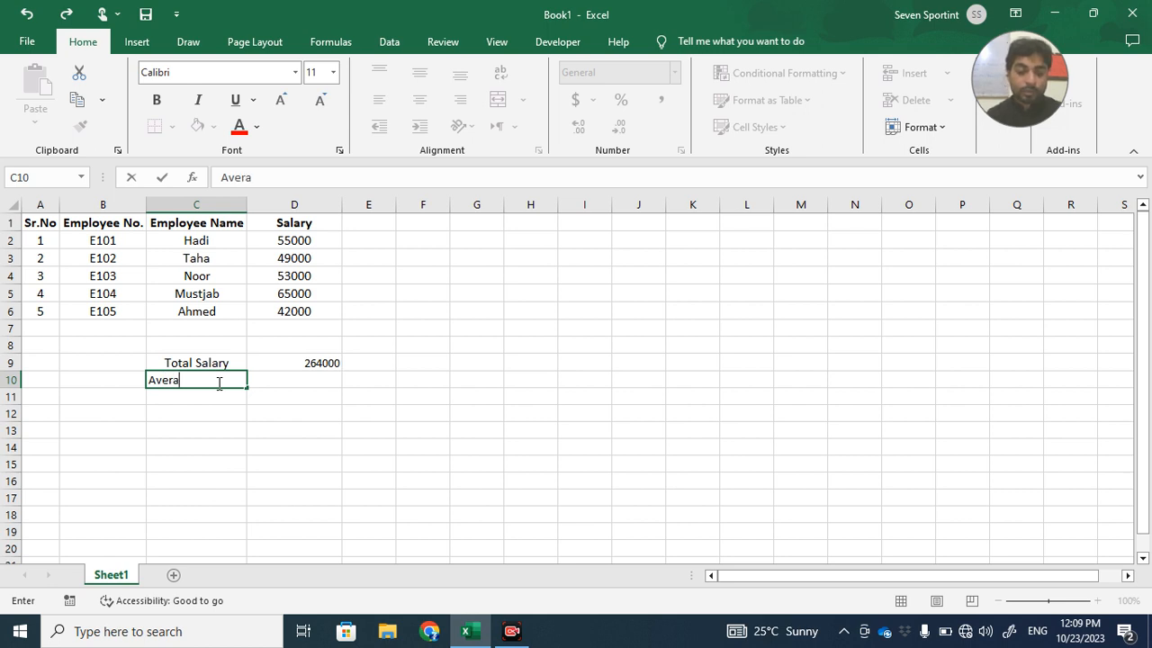
pyautogui.write('ge Salary')
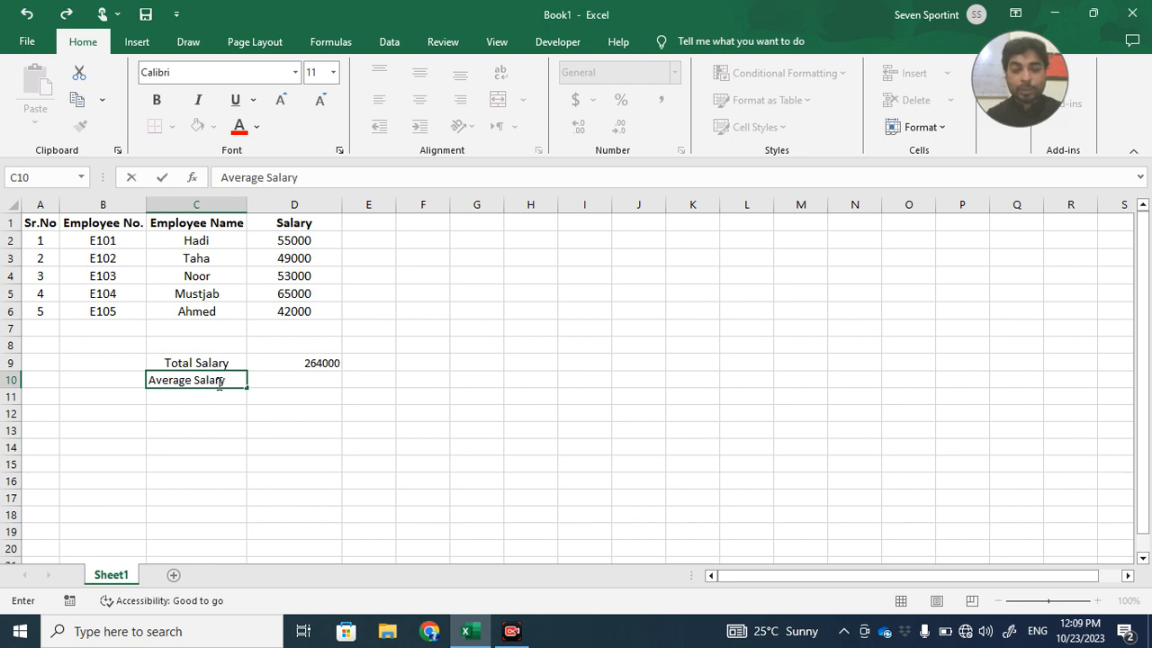
# Calculate the average salary in cell D10 with the AVERAGE function over the salaries D2:D6.
pyautogui.click(320, 378)
pyautogui.write('=')
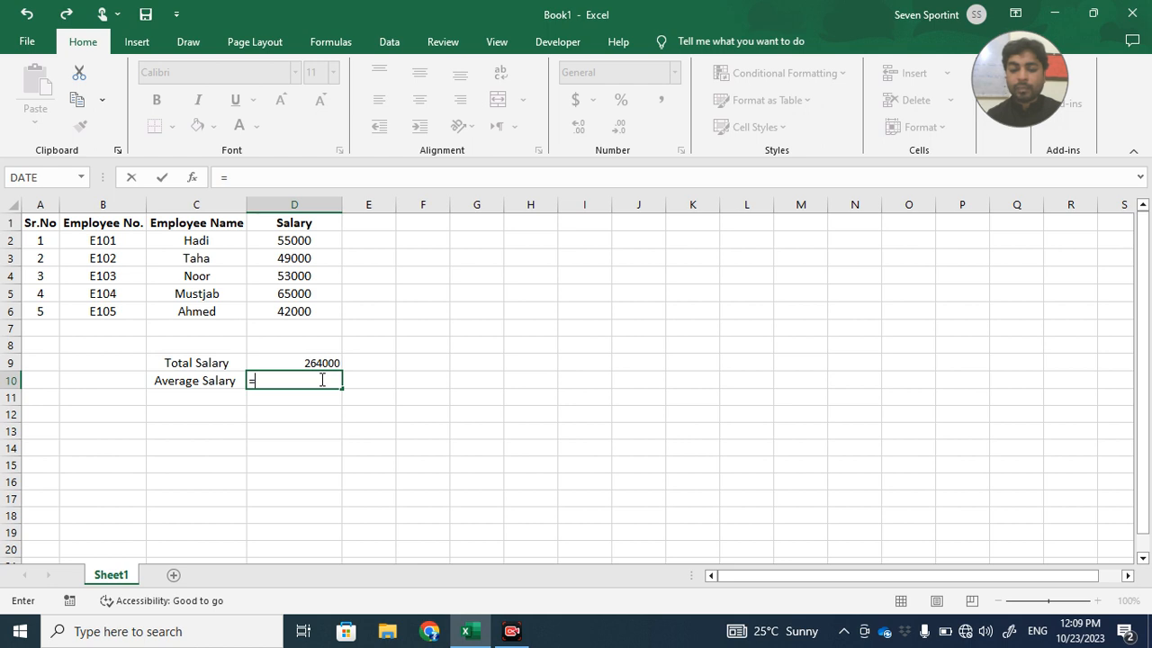
pyautogui.write('ave')
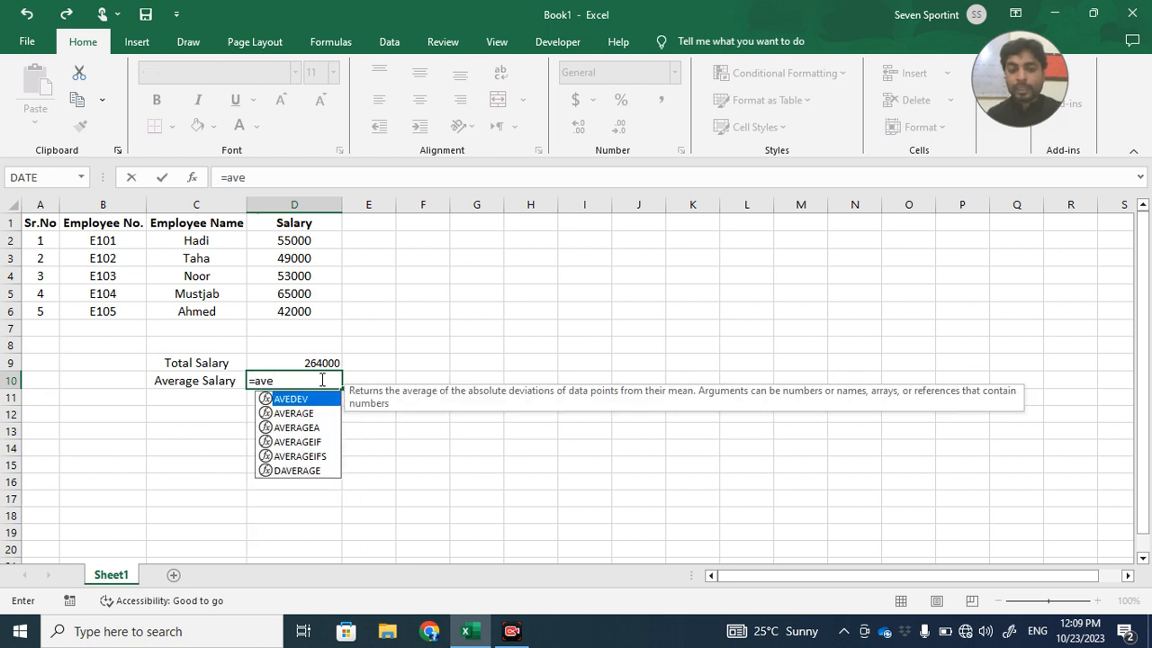
pyautogui.doubleClick(310, 414)
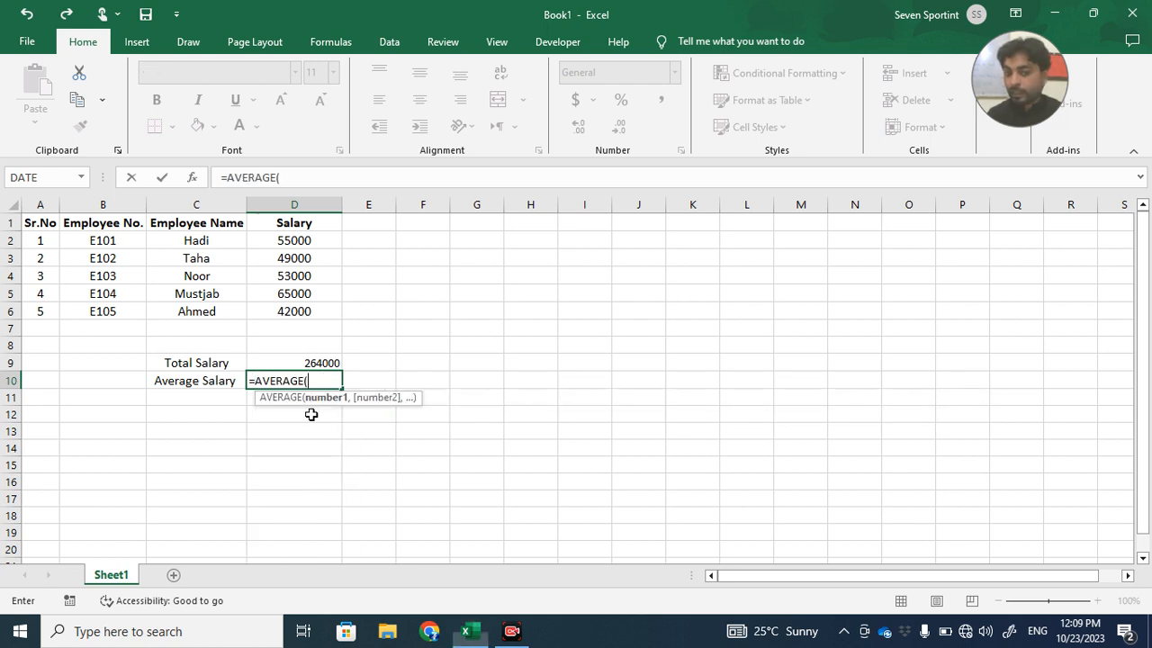
pyautogui.moveTo(293, 239); pyautogui.dragTo(296, 306)
pyautogui.press('Return')
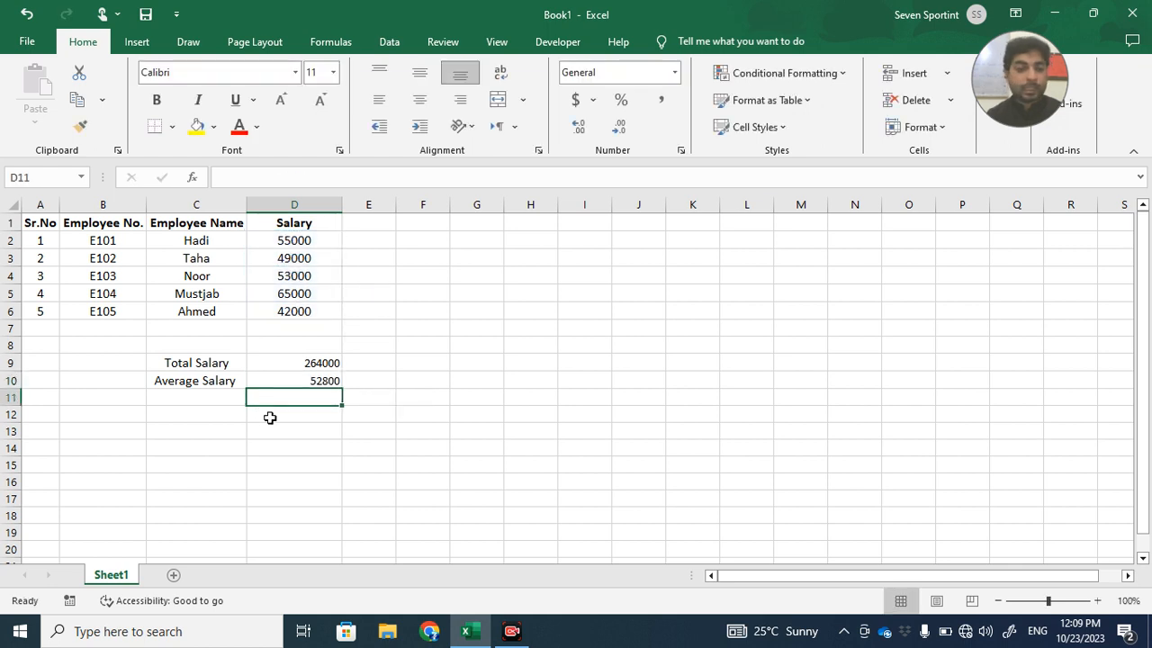
# Enter the label "Max Salary" in cell C11 under the average salary label.
pyautogui.click(219, 399)
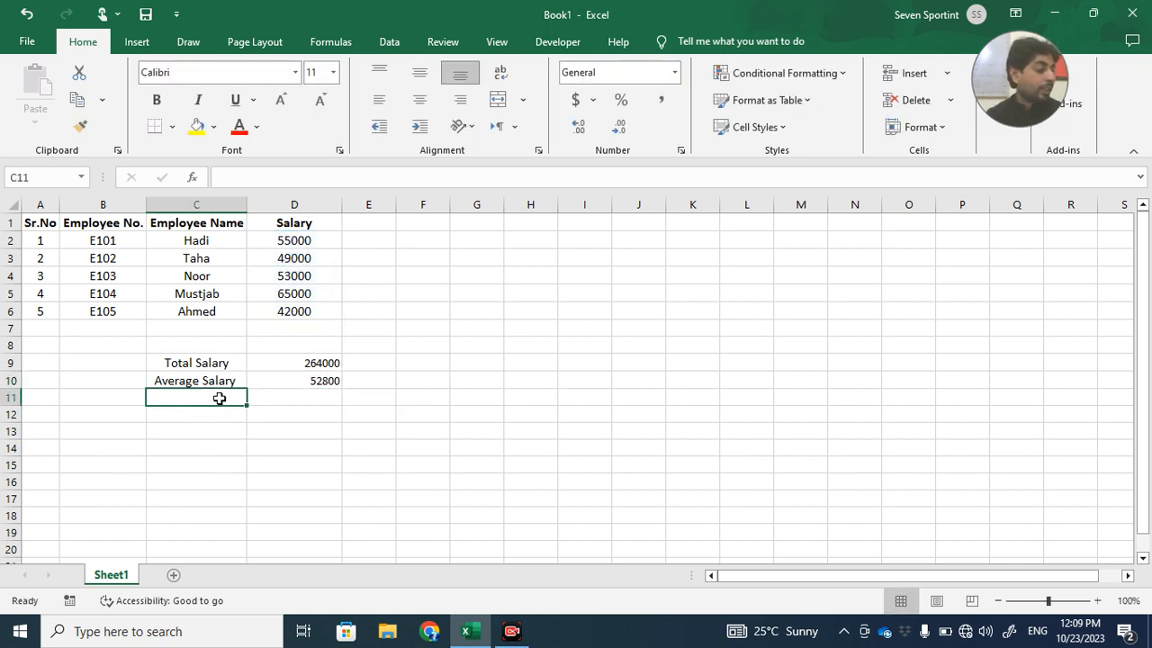
pyautogui.write('Ma')
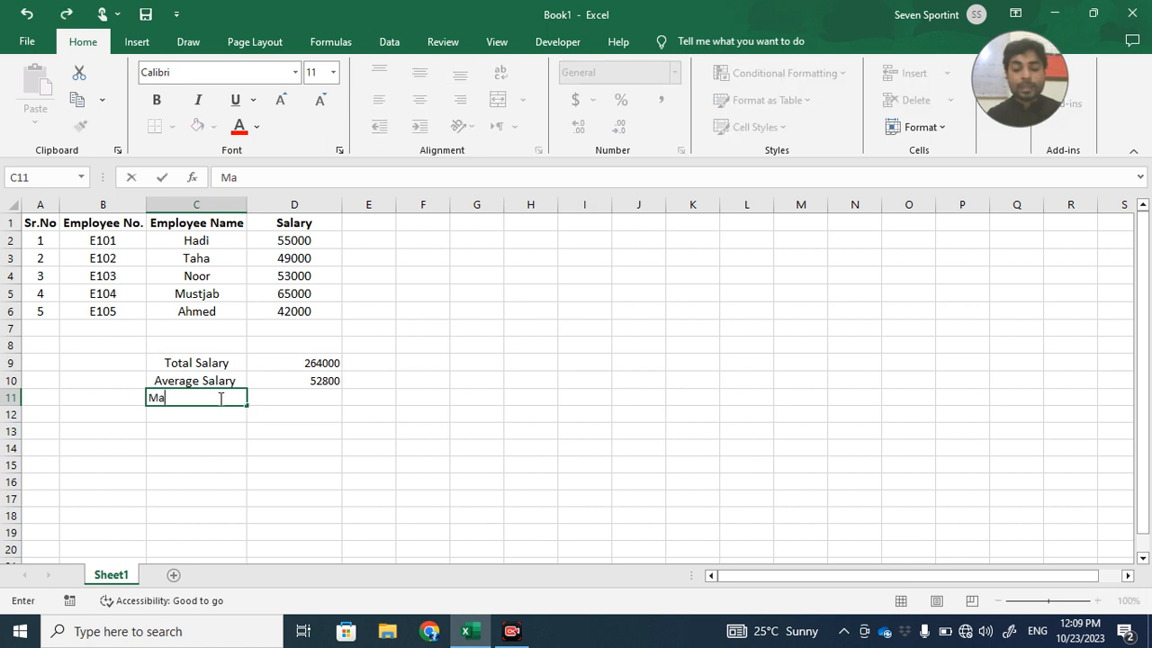
pyautogui.write('x Sal')
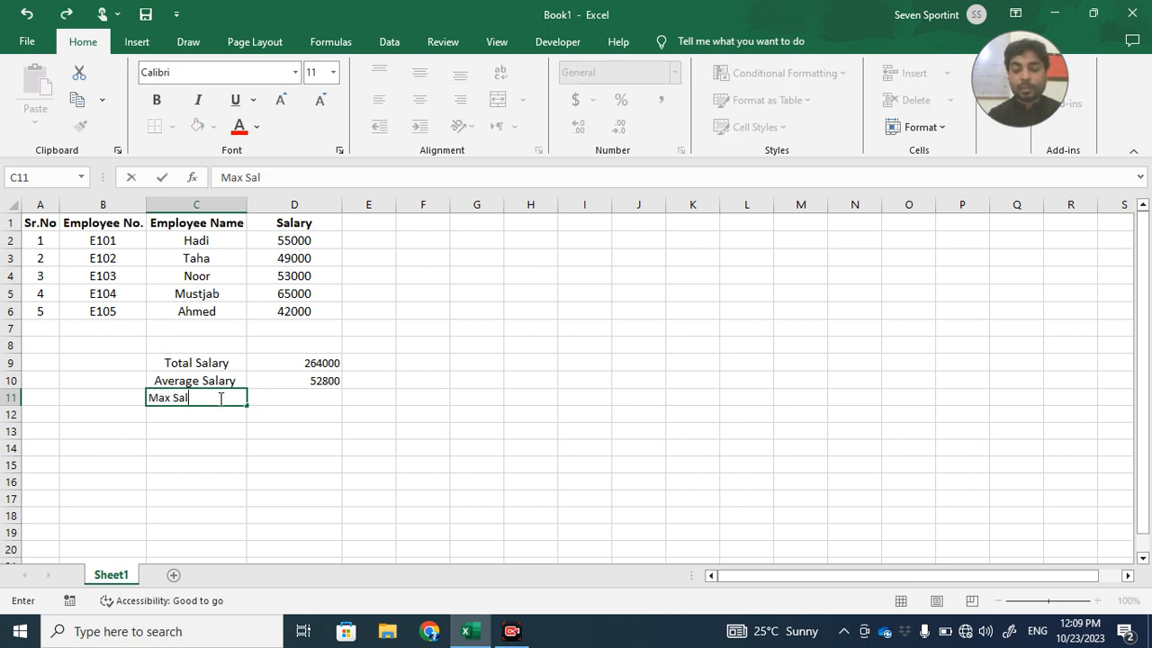
pyautogui.write('ary')
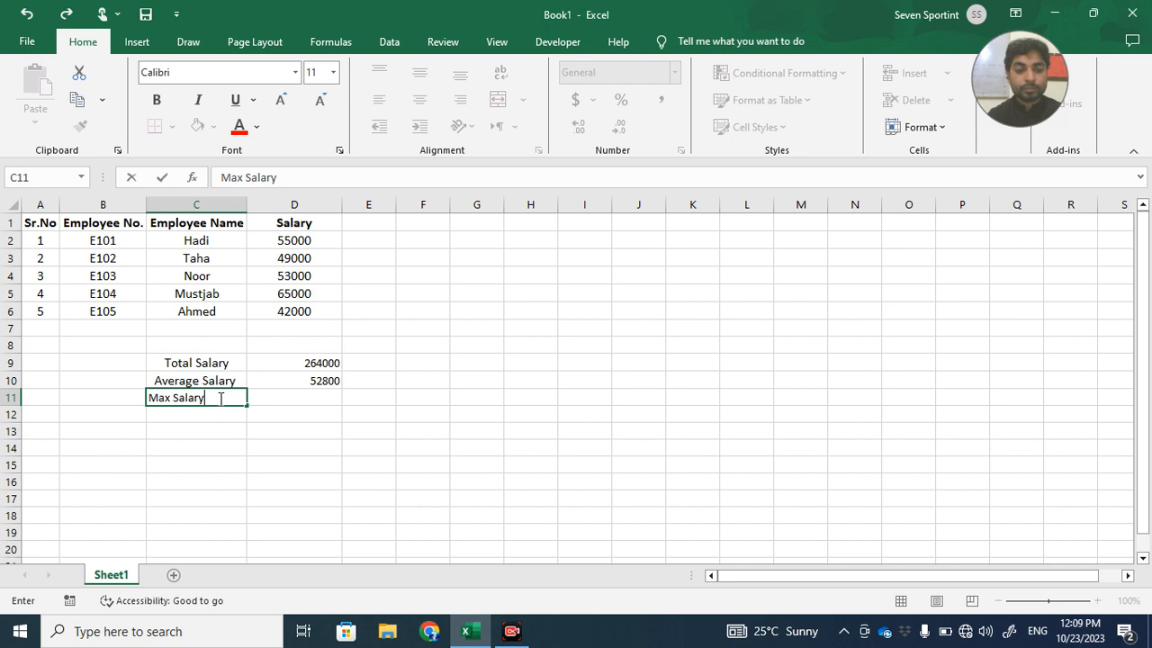
pyautogui.click(318, 480)
# Calculate the highest salary in cell D11 with the MAX function over the salaries D2:D6.
pyautogui.click(310, 405)
pyautogui.write('=')
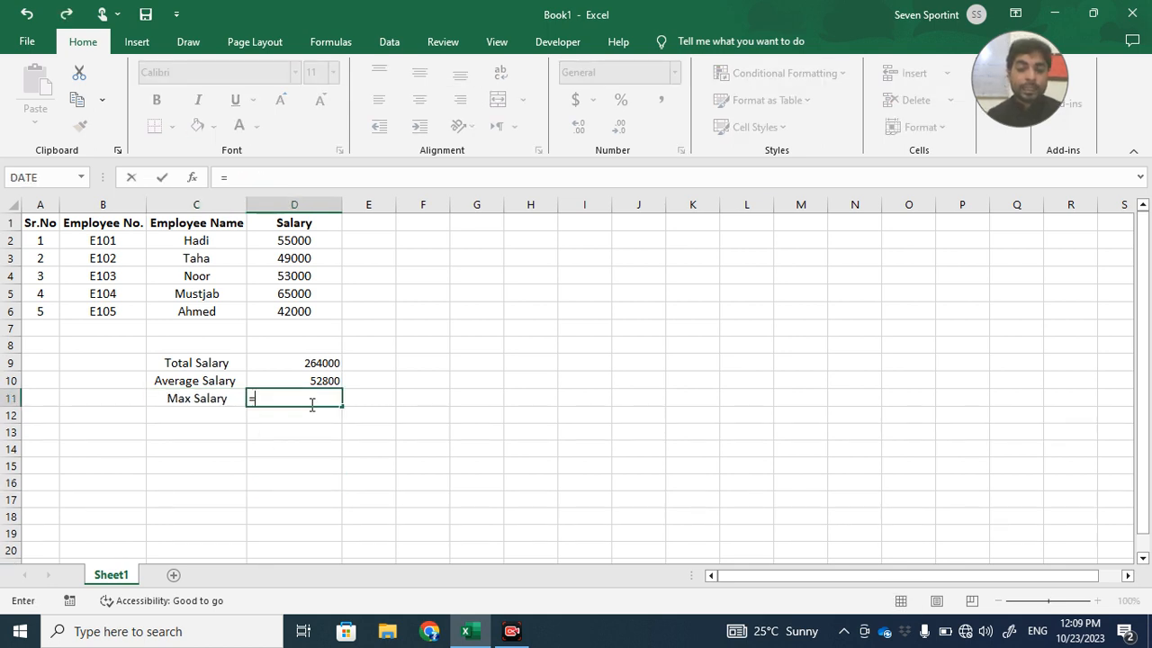
pyautogui.write('max')
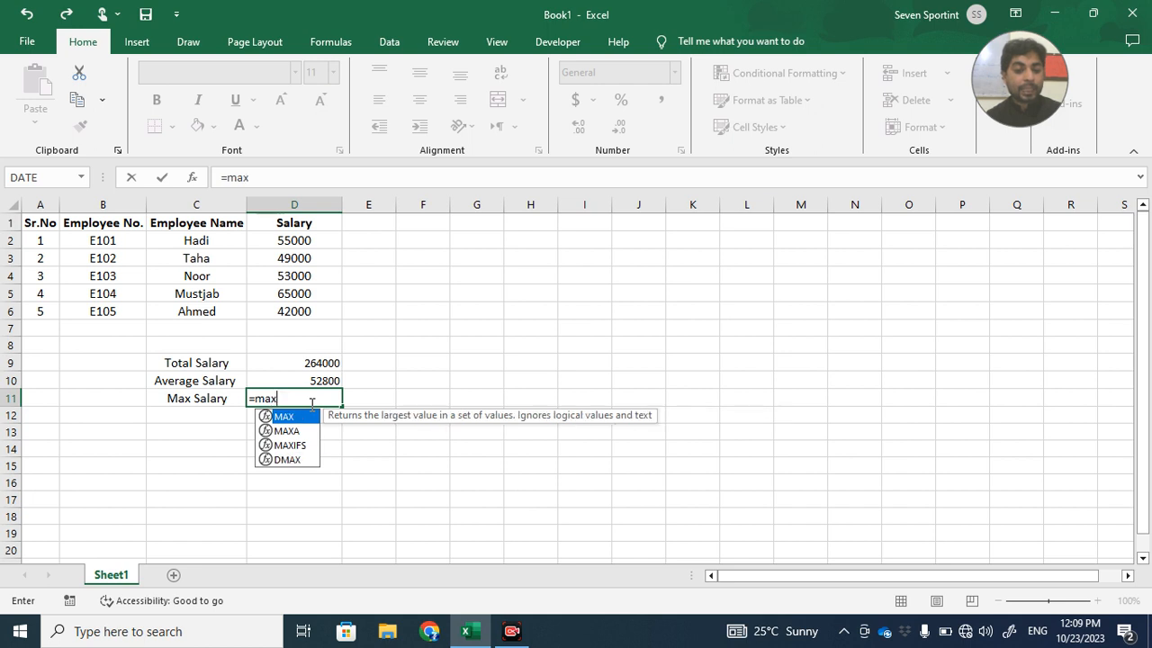
pyautogui.doubleClick(292, 417)
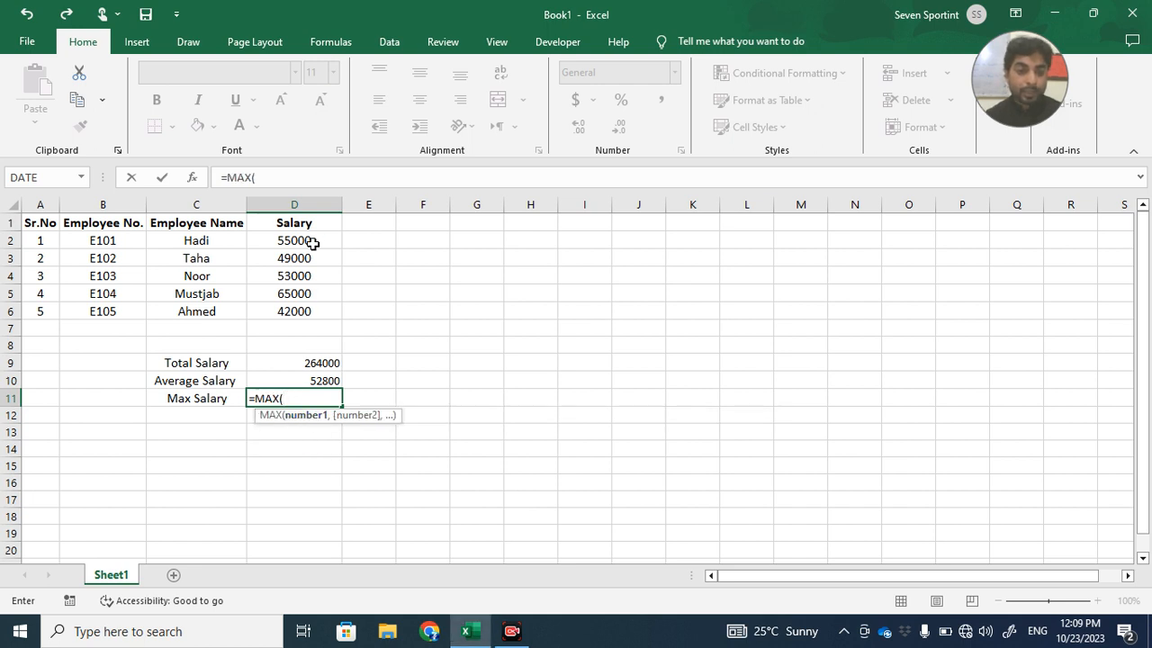
pyautogui.click(312, 241)
pyautogui.moveTo(312, 241); pyautogui.dragTo(310, 313)
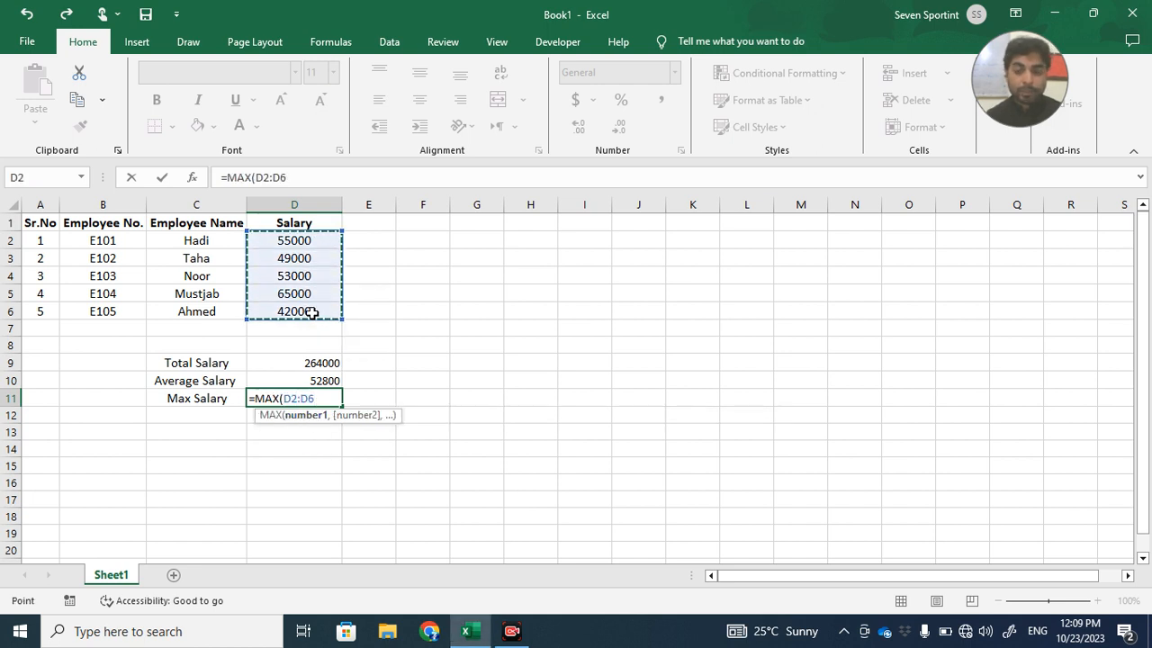
pyautogui.press('Return')
# Enter the label "Mini Salary" in cell C12 under the maximum salary label.
pyautogui.click(225, 415)
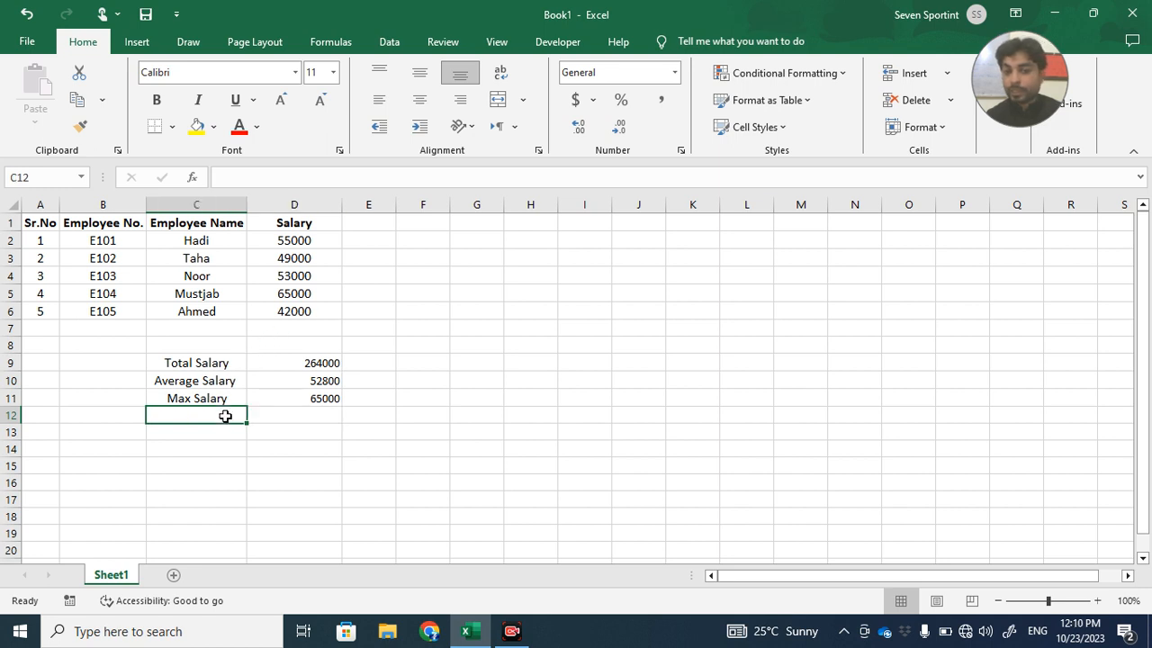
pyautogui.write('Max')
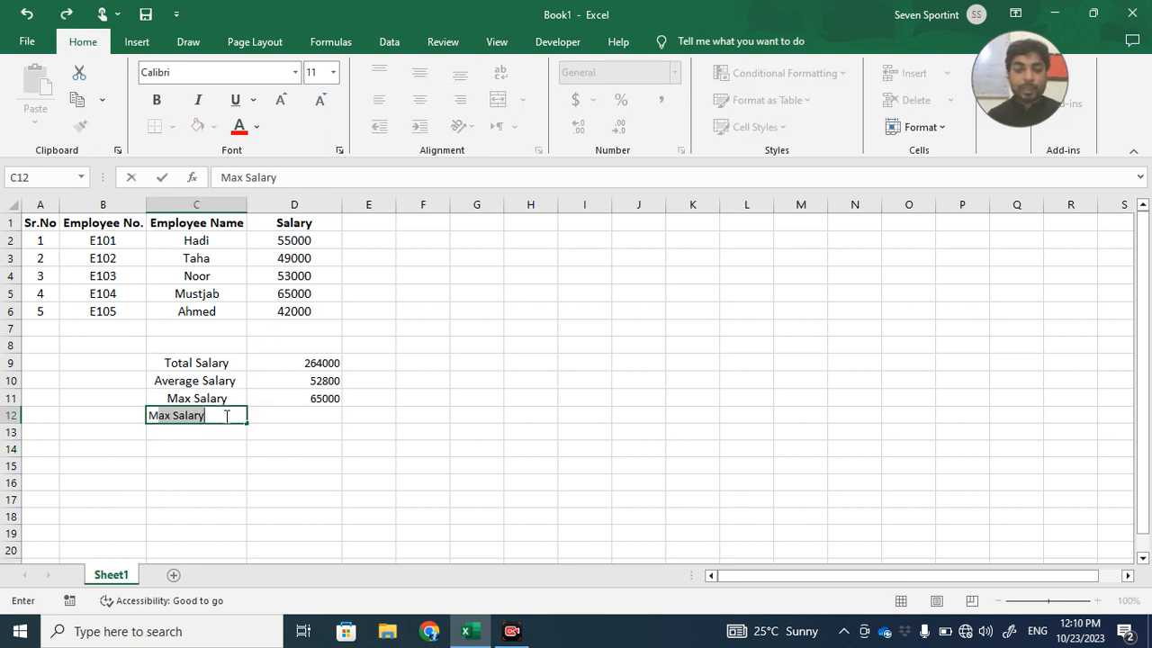
pyautogui.click(172, 416)
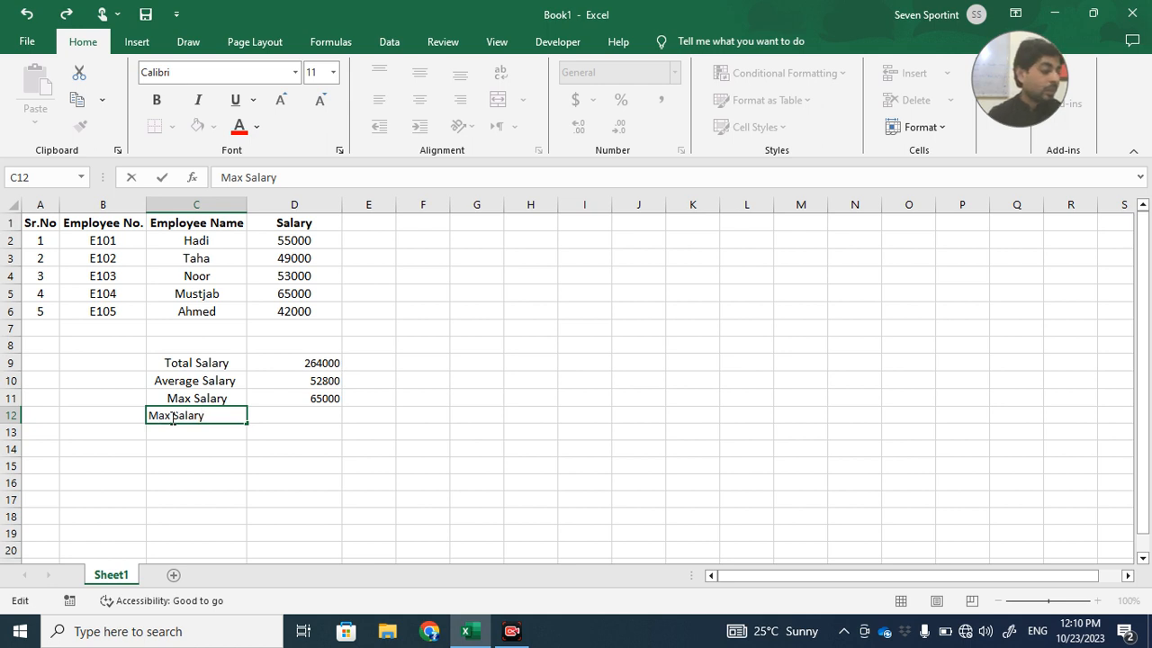
pyautogui.press('BackSpace')
pyautogui.press('BackSpace')
pyautogui.write('ini')
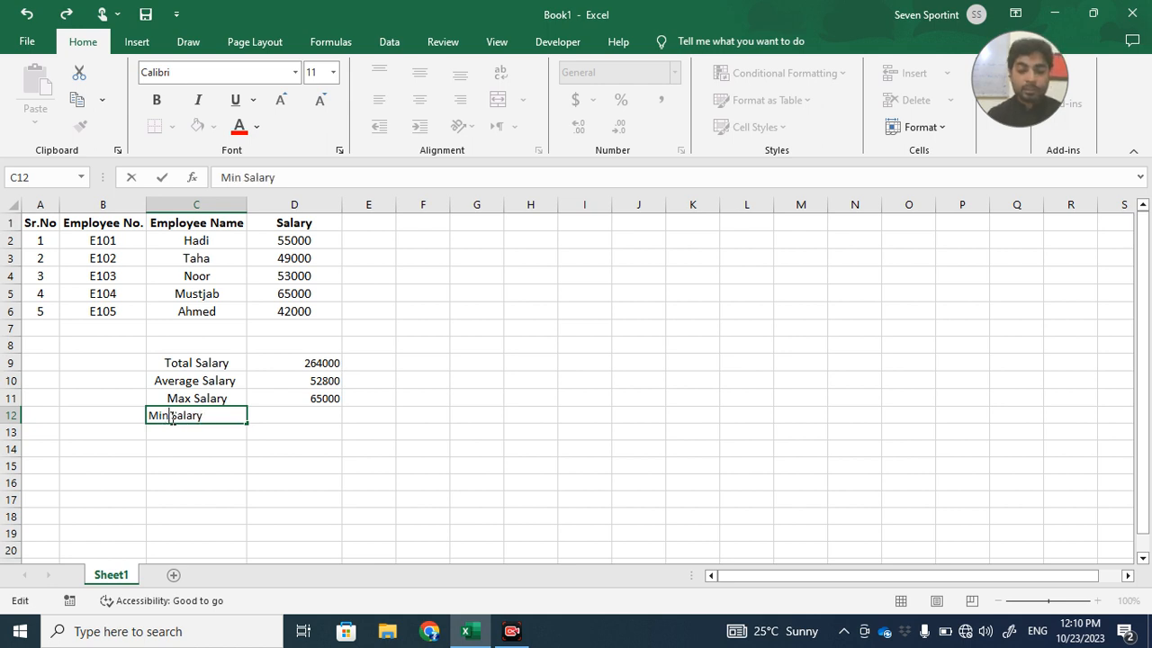
# Calculate the lowest salary in cell D12 with the MIN function over the salaries D2:D6.
pyautogui.click(295, 418)
pyautogui.write('=mi')
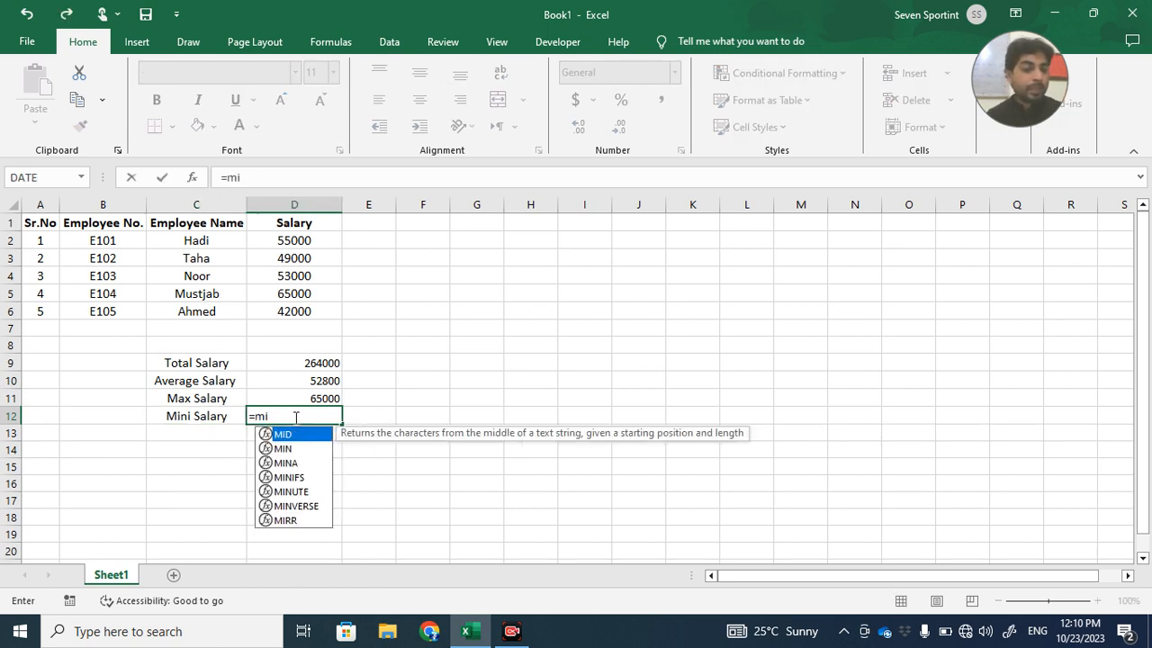
pyautogui.write('n')
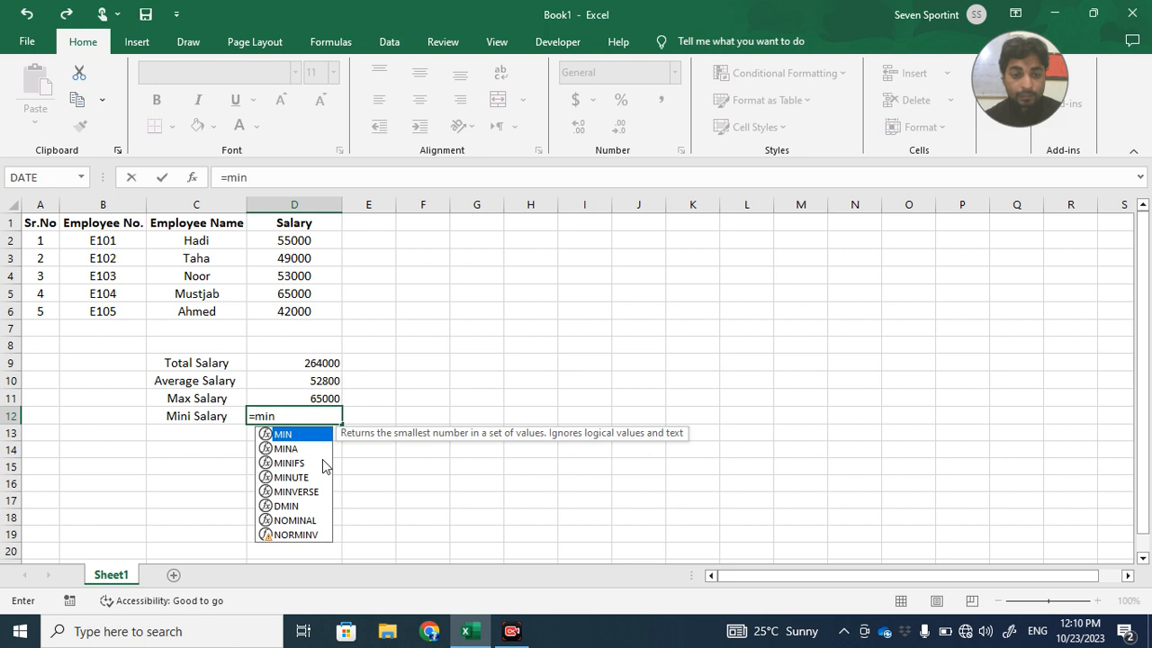
pyautogui.write('im]')
pyautogui.press('BackSpace')
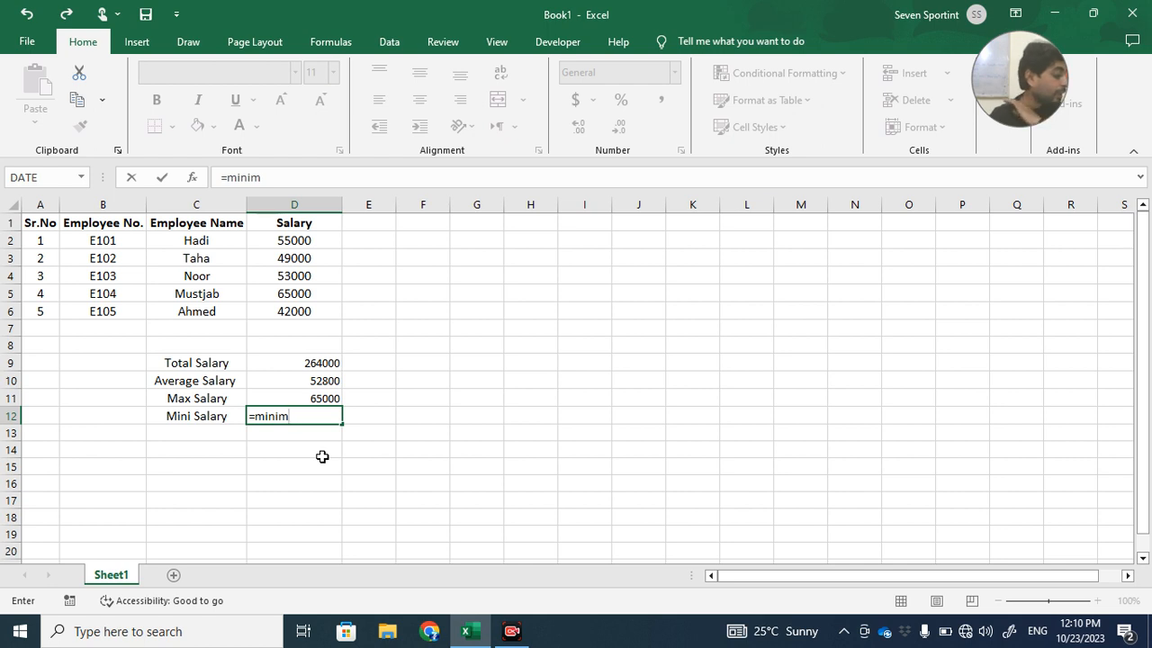
pyautogui.press('BackSpace')
pyautogui.press('BackSpace')
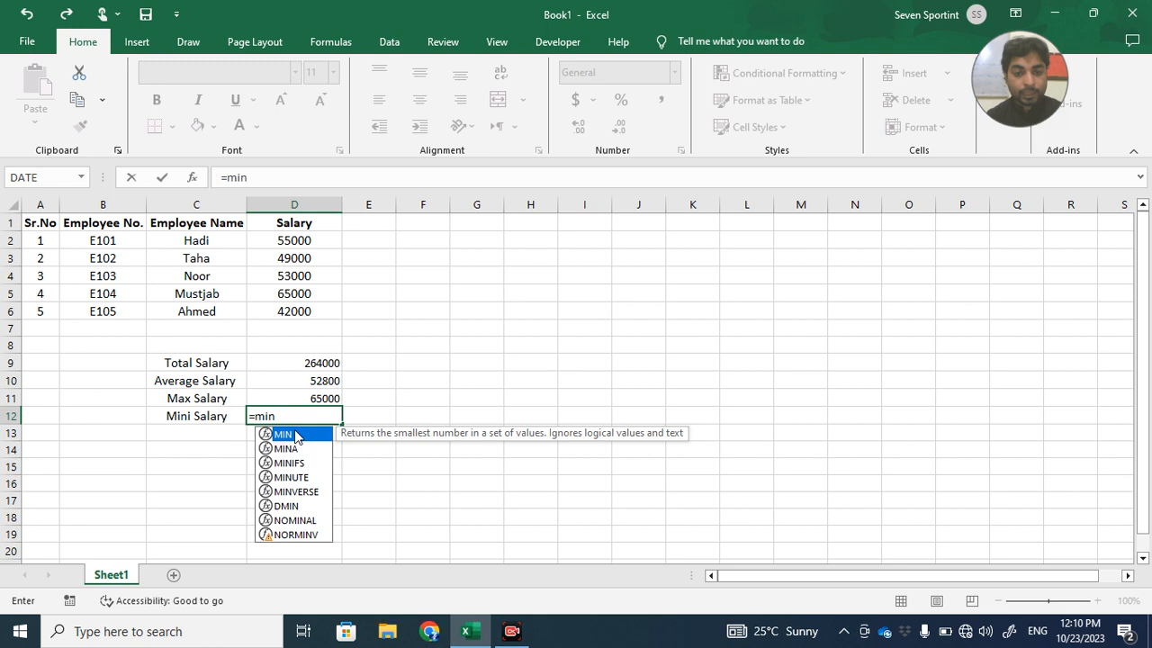
pyautogui.doubleClick(297, 435)
pyautogui.moveTo(299, 239); pyautogui.dragTo(307, 310)
pyautogui.write(')')
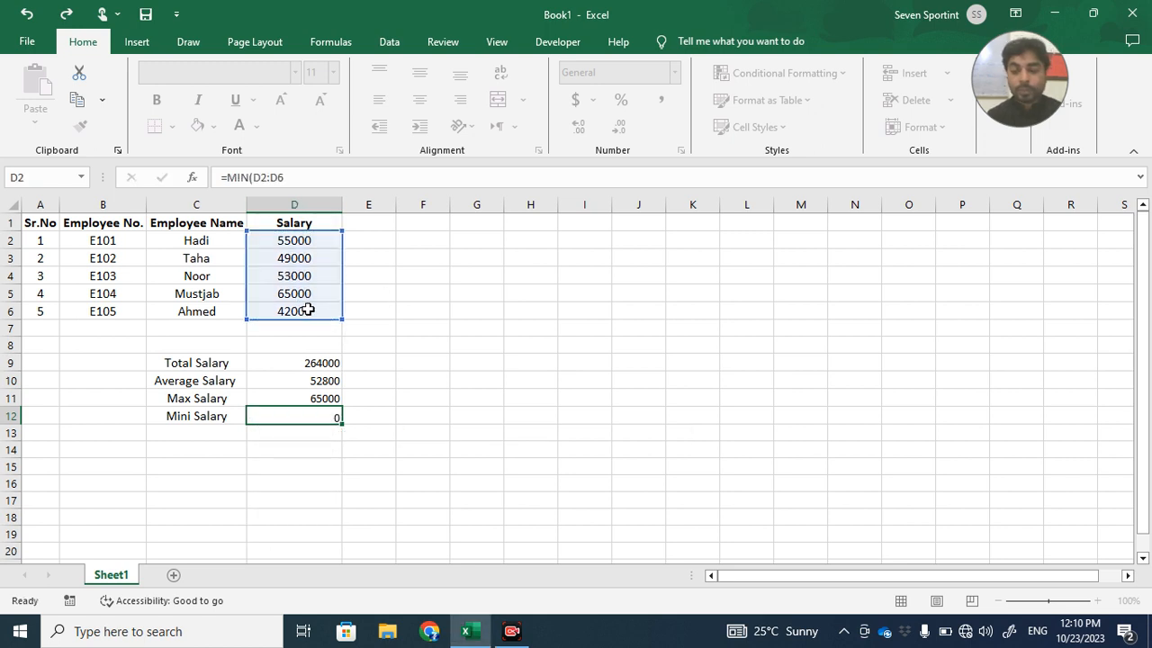
pyautogui.press('Return')
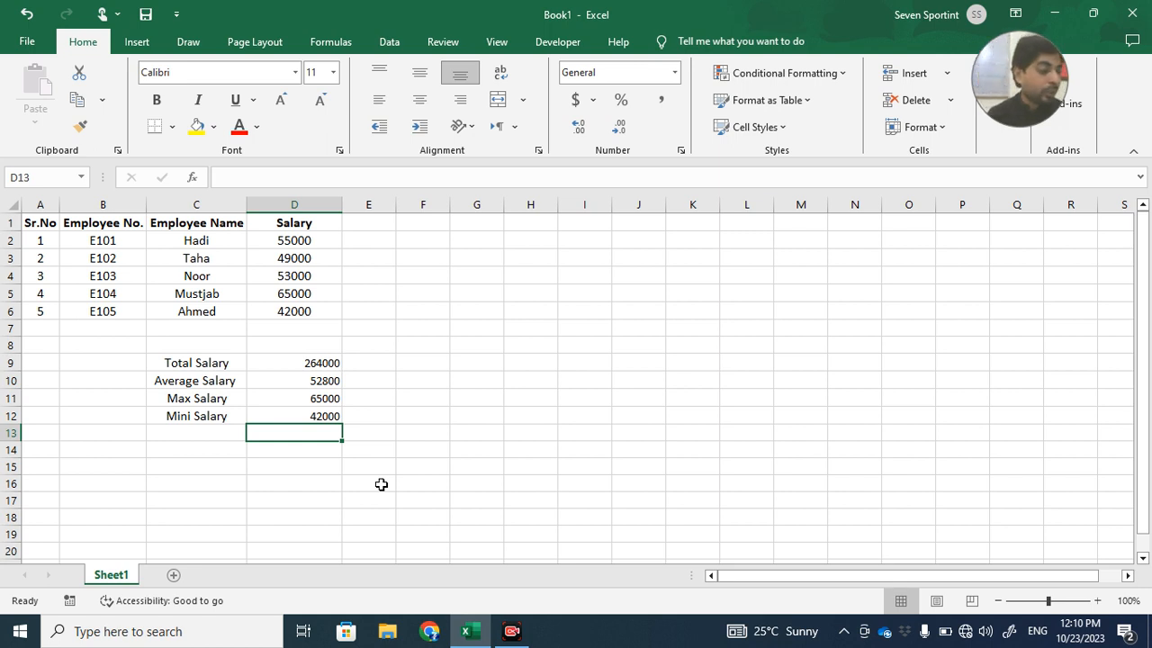
# Apply all borders to the employee table A1:D6 and to the salary summary C9:D12.
pyautogui.click(128, 396)
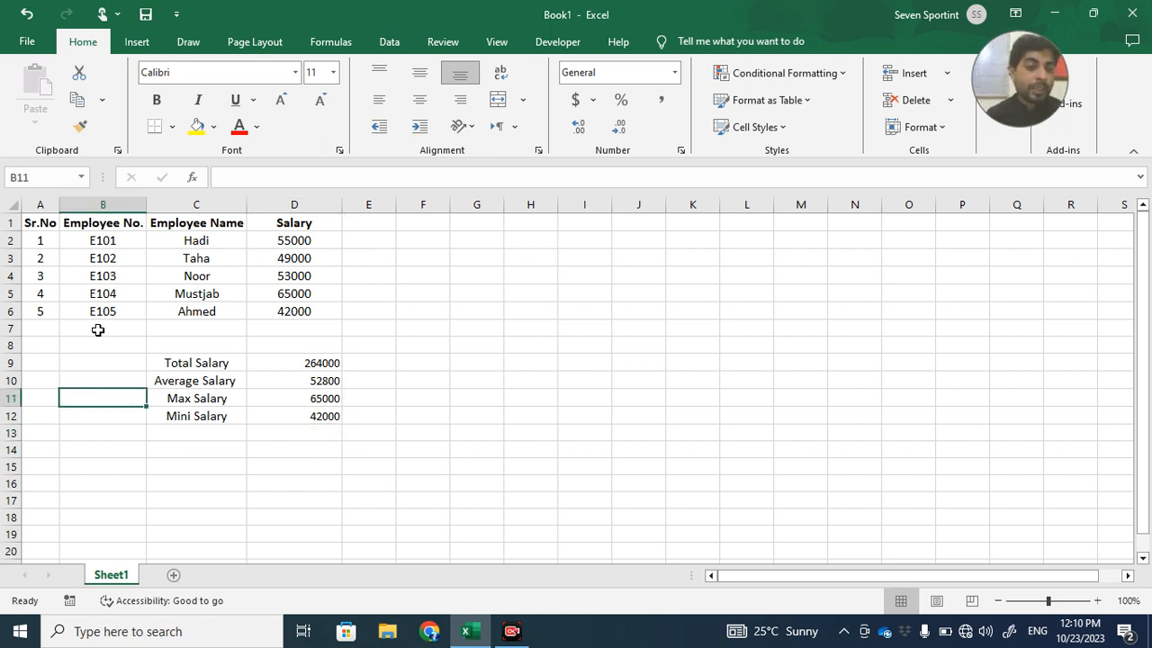
pyautogui.moveTo(28, 226); pyautogui.dragTo(270, 310)
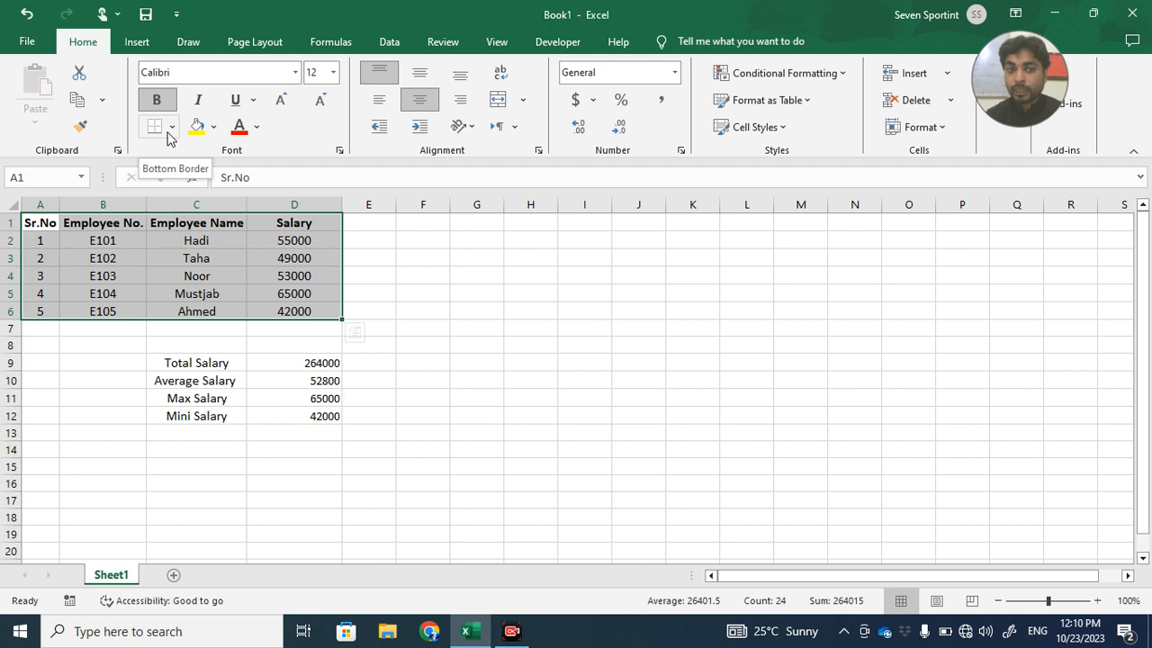
pyautogui.click(171, 129)
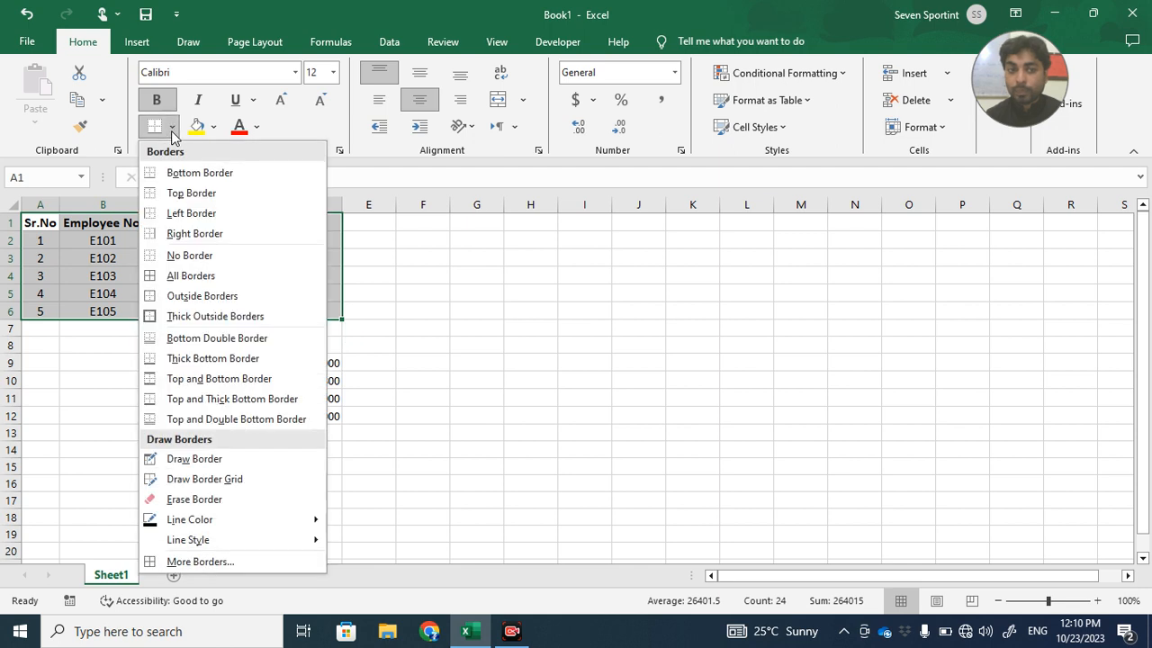
pyautogui.click(224, 276)
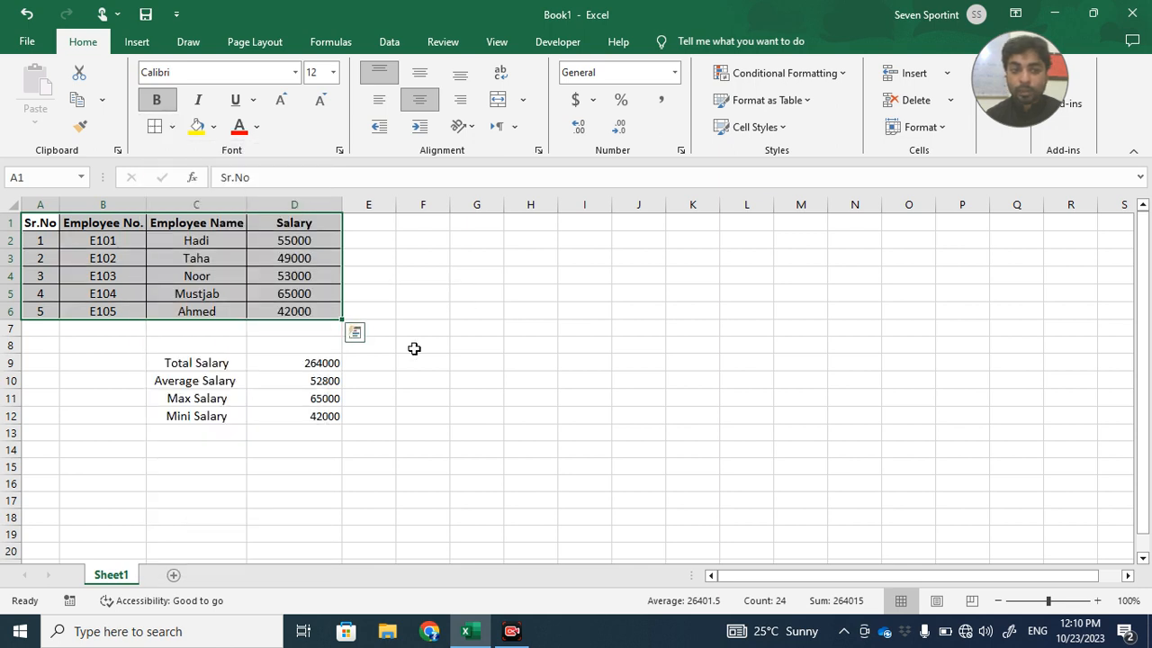
pyautogui.click(439, 363)
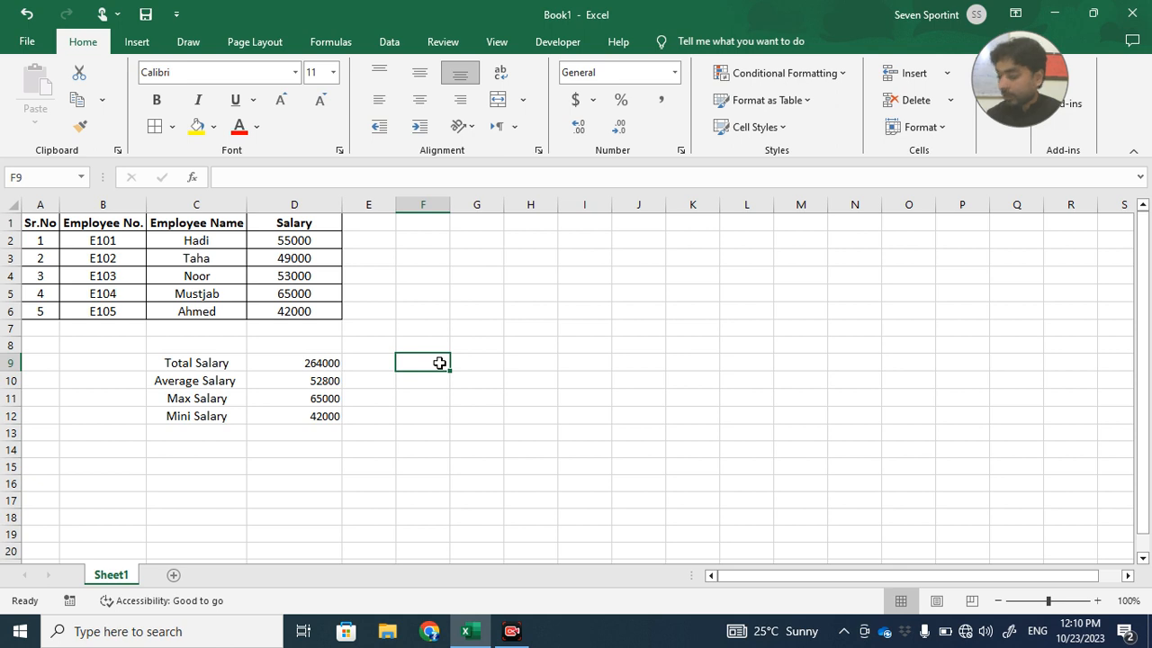
pyautogui.moveTo(168, 360); pyautogui.dragTo(301, 416)
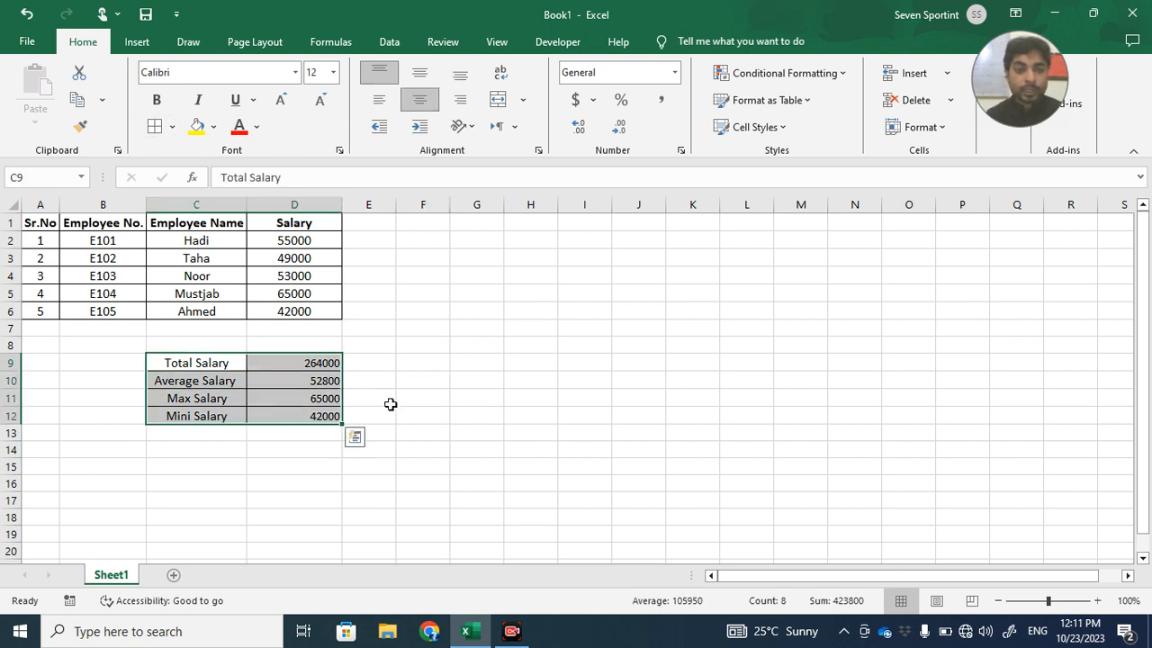
pyautogui.click(420, 448)
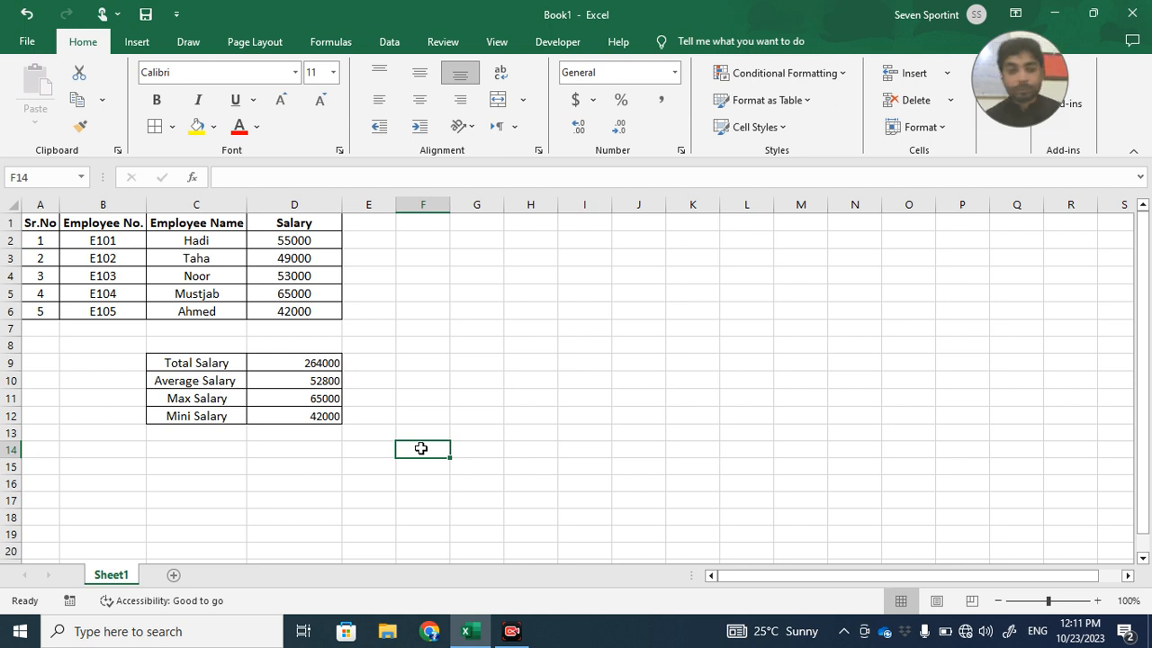
# Enter the label "No. Of Emp" in cell C14 below the salary summary.
pyautogui.click(281, 340)
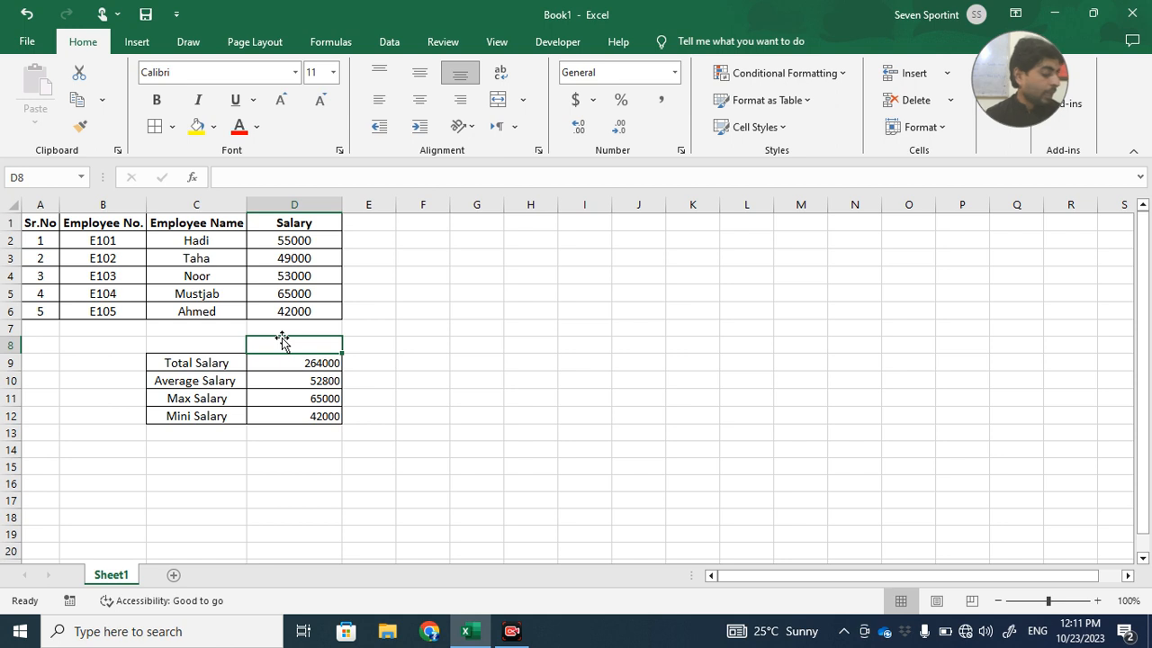
pyautogui.click(187, 447)
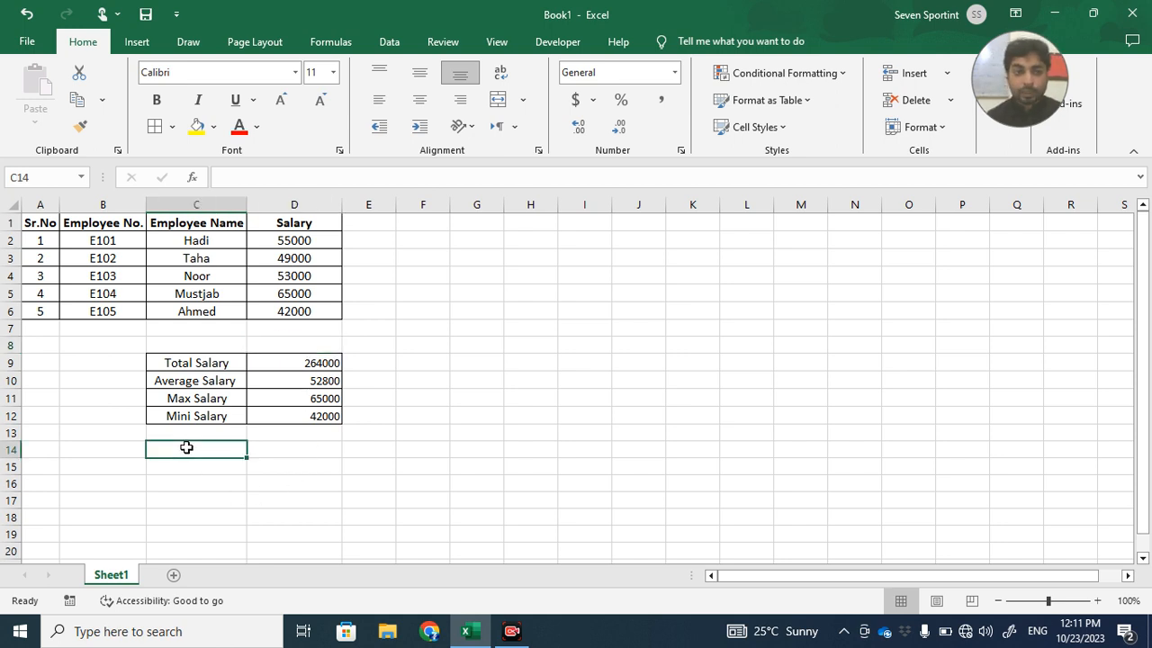
pyautogui.write('No')
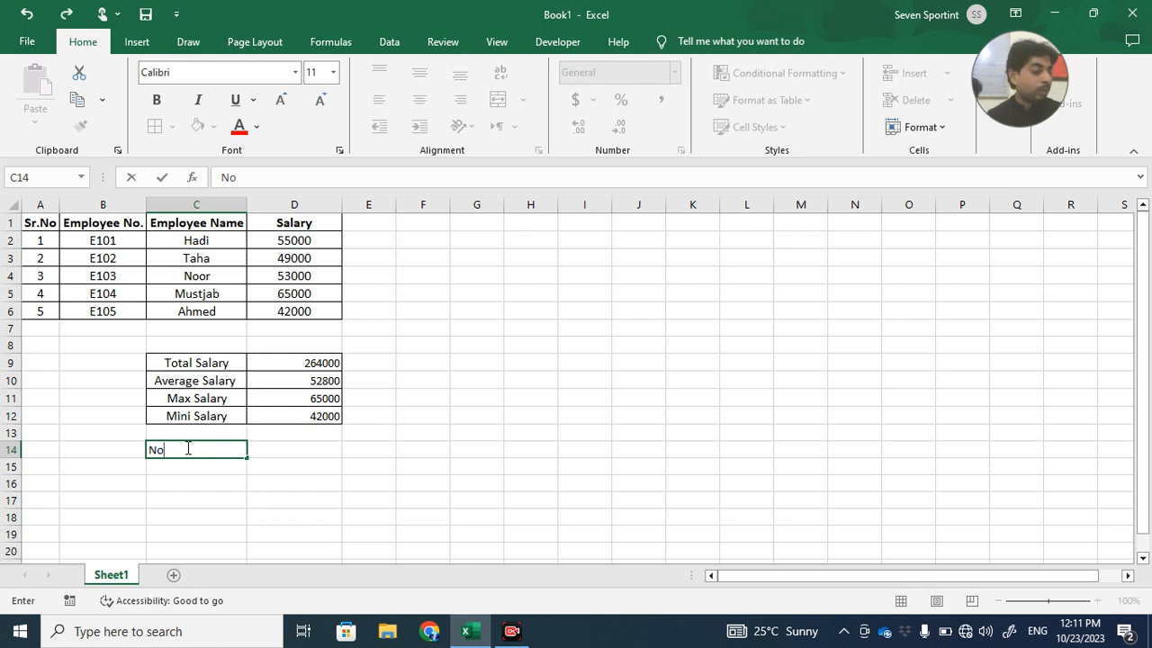
pyautogui.write('. Of ')
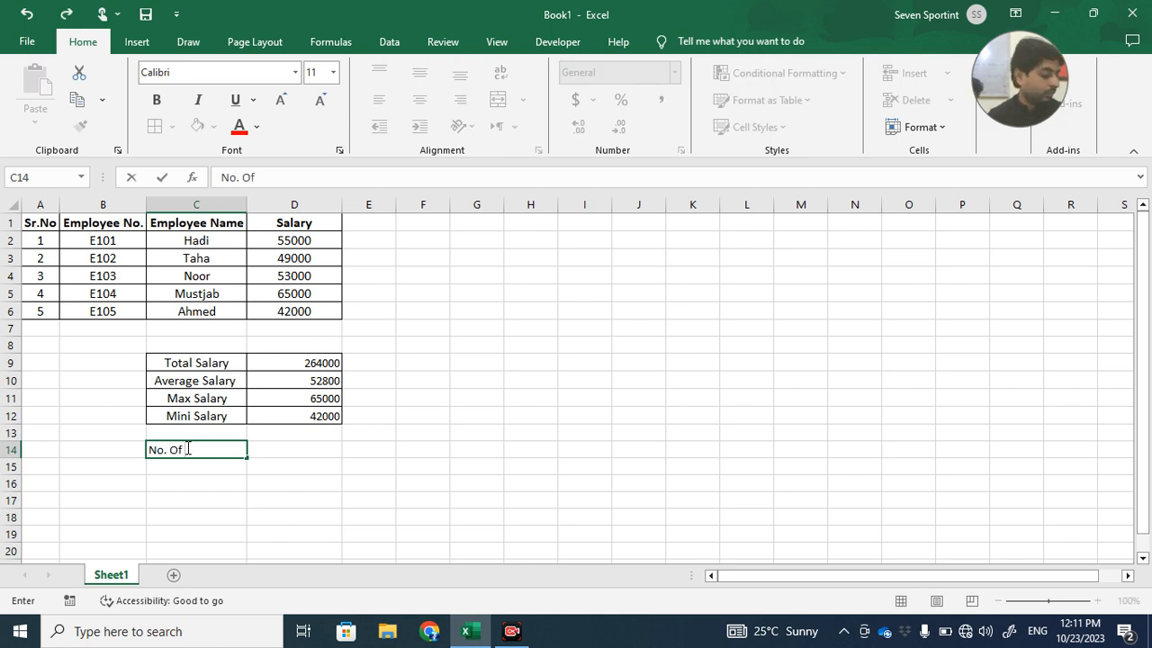
pyautogui.write('Emp')
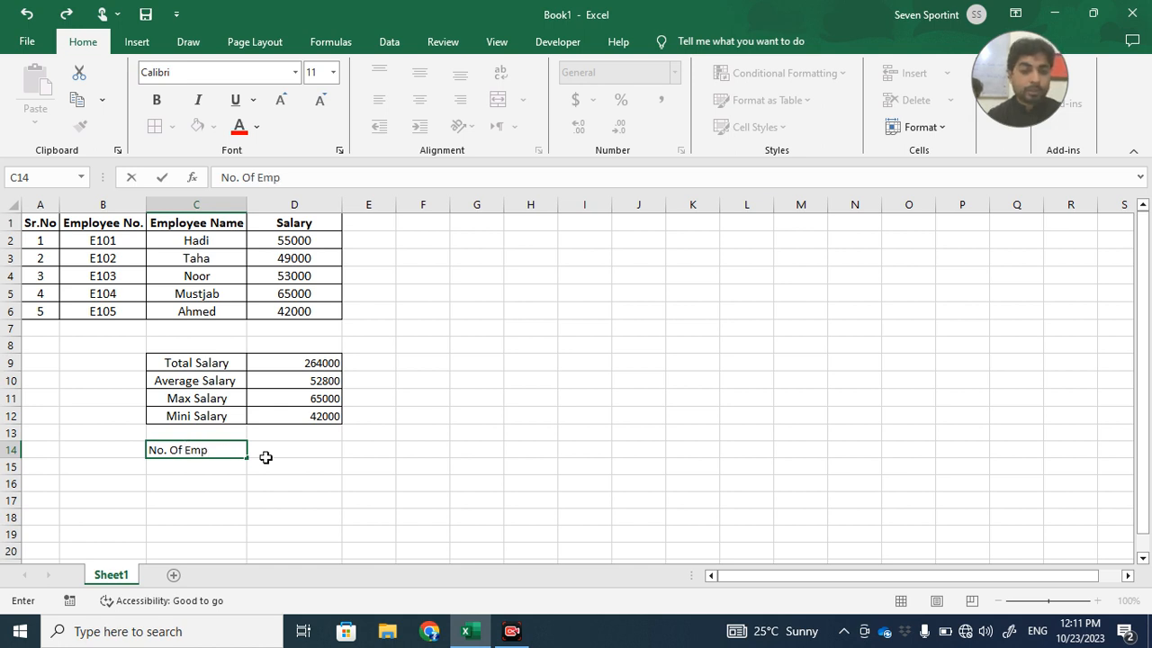
# Try to count the employees in cell D14 with the COUNT function over the names C2:C6, and undo the entry.
pyautogui.click(338, 449)
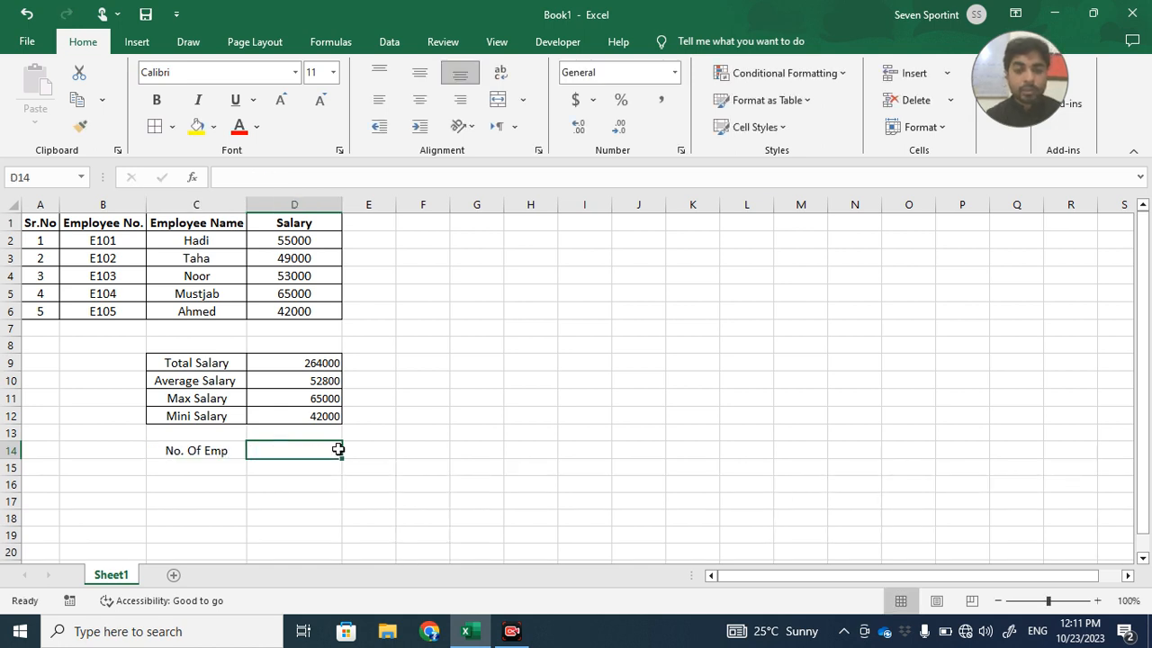
pyautogui.write('=')
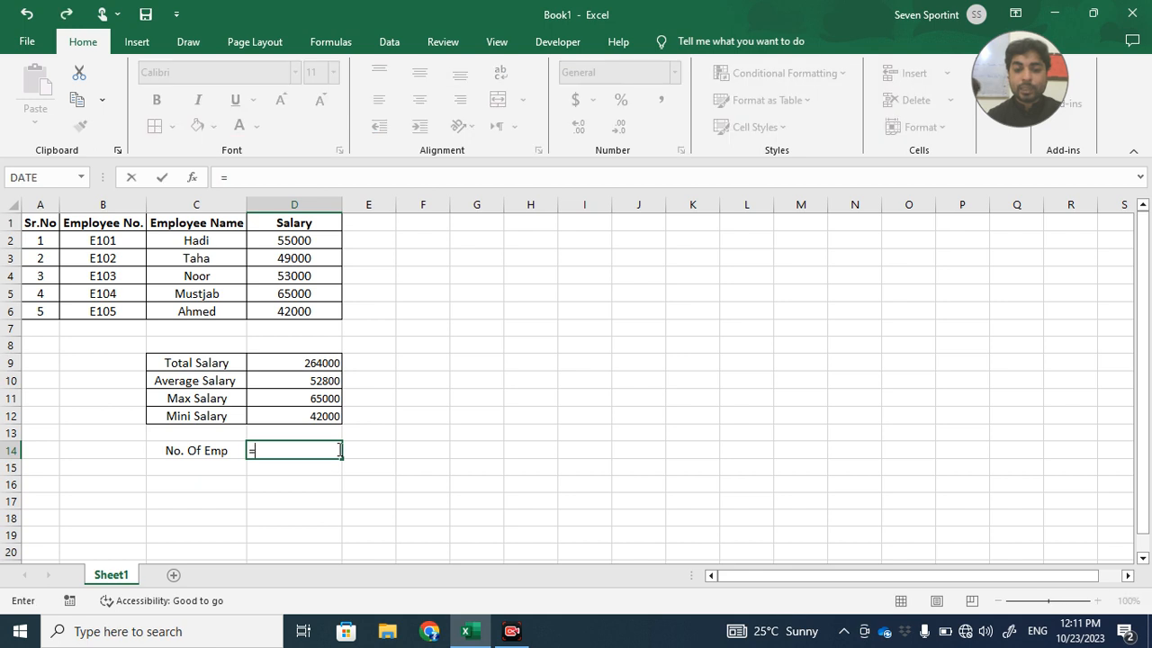
pyautogui.write('c0uny')
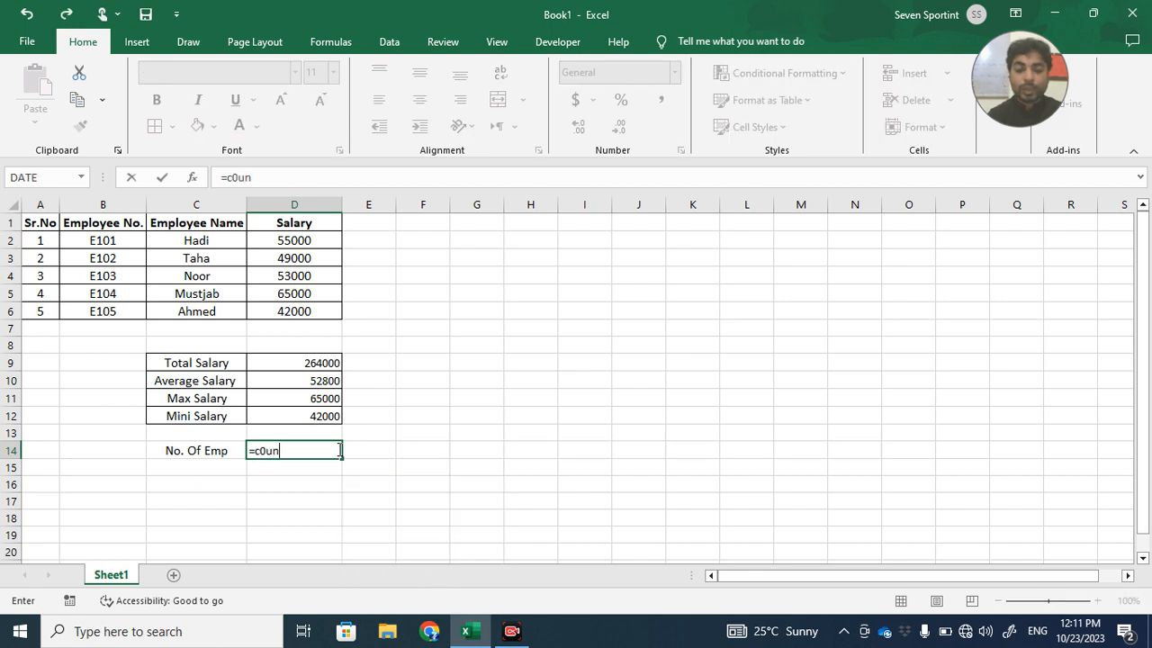
pyautogui.press('BackSpace')
pyautogui.press('BackSpace')
pyautogui.press('BackSpace')
pyautogui.press('BackSpace')
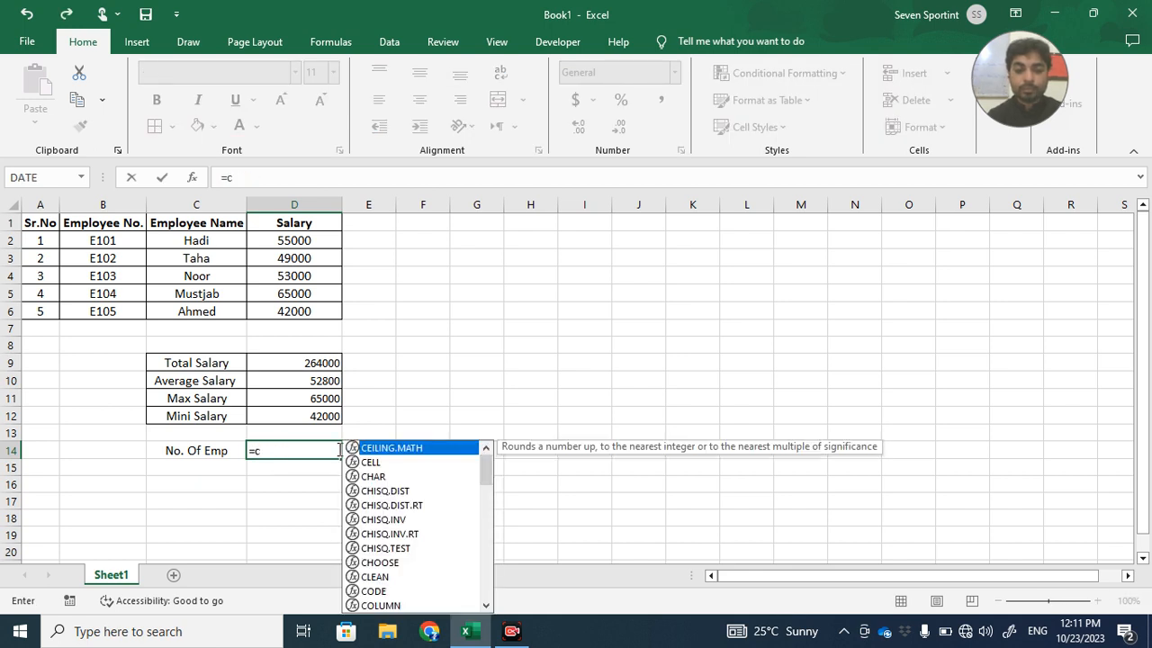
pyautogui.write('ount')
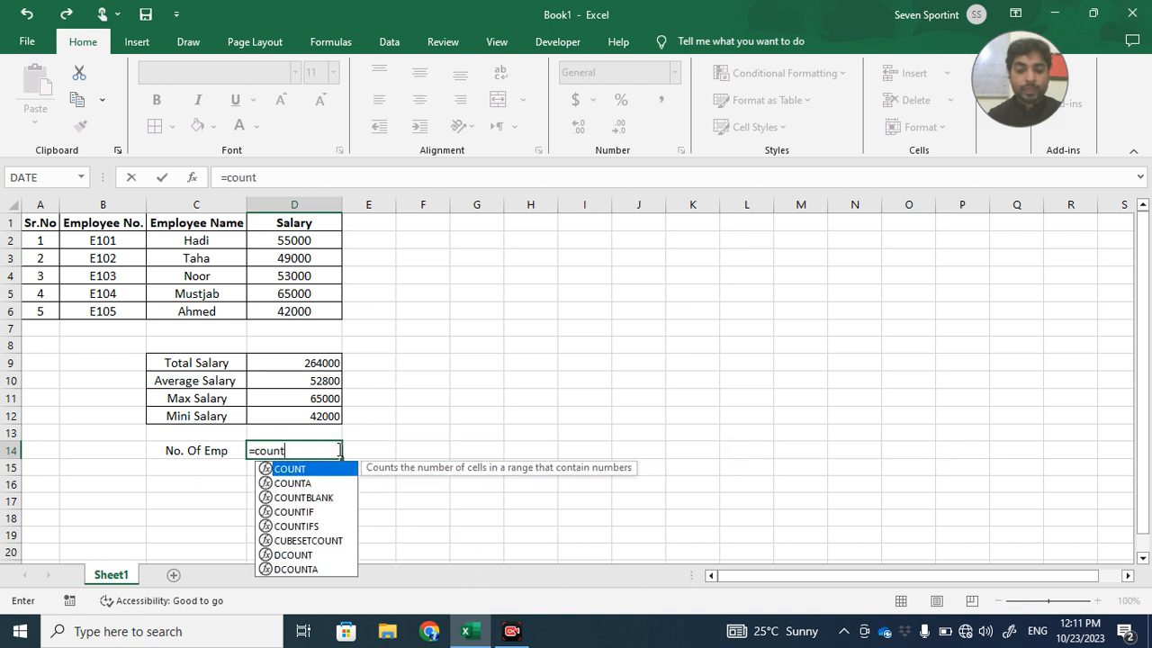
pyautogui.doubleClick(321, 469)
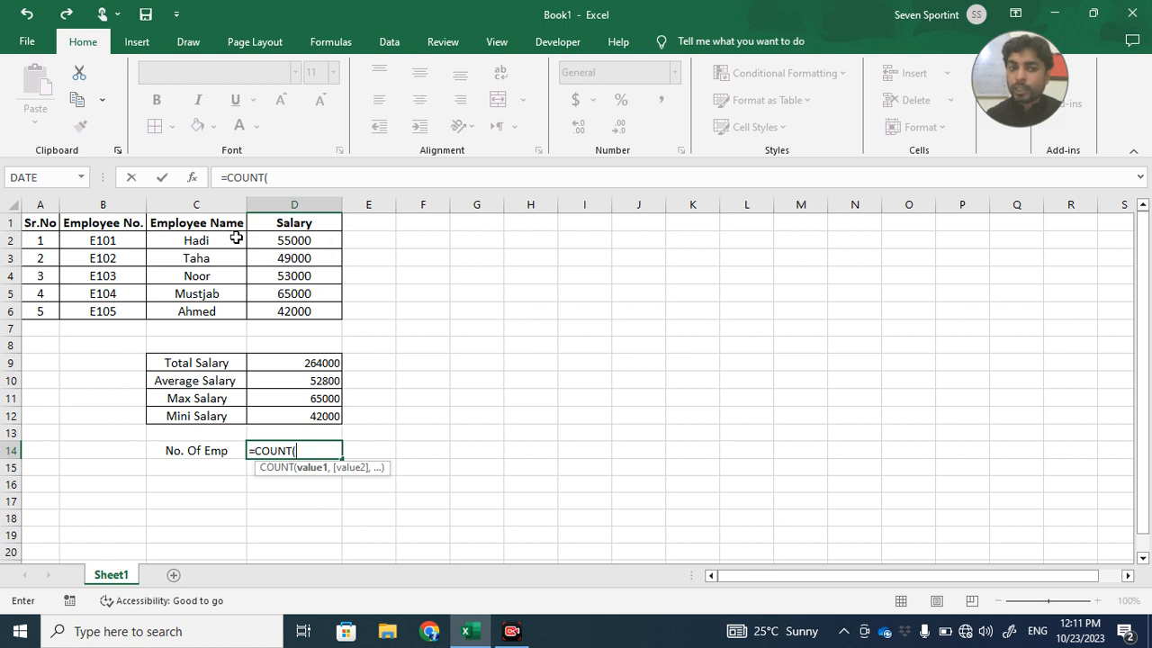
pyautogui.moveTo(236, 239); pyautogui.dragTo(231, 312)
pyautogui.write(')')
pyautogui.press('Return')
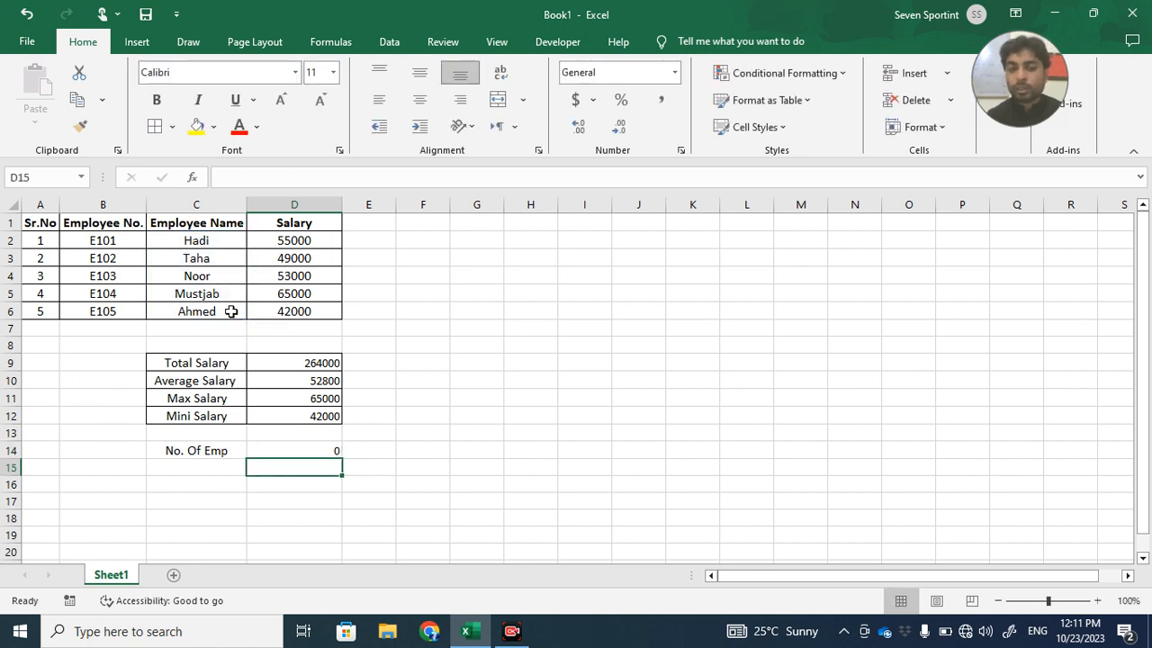
pyautogui.hotkey('ctrl', 'z')
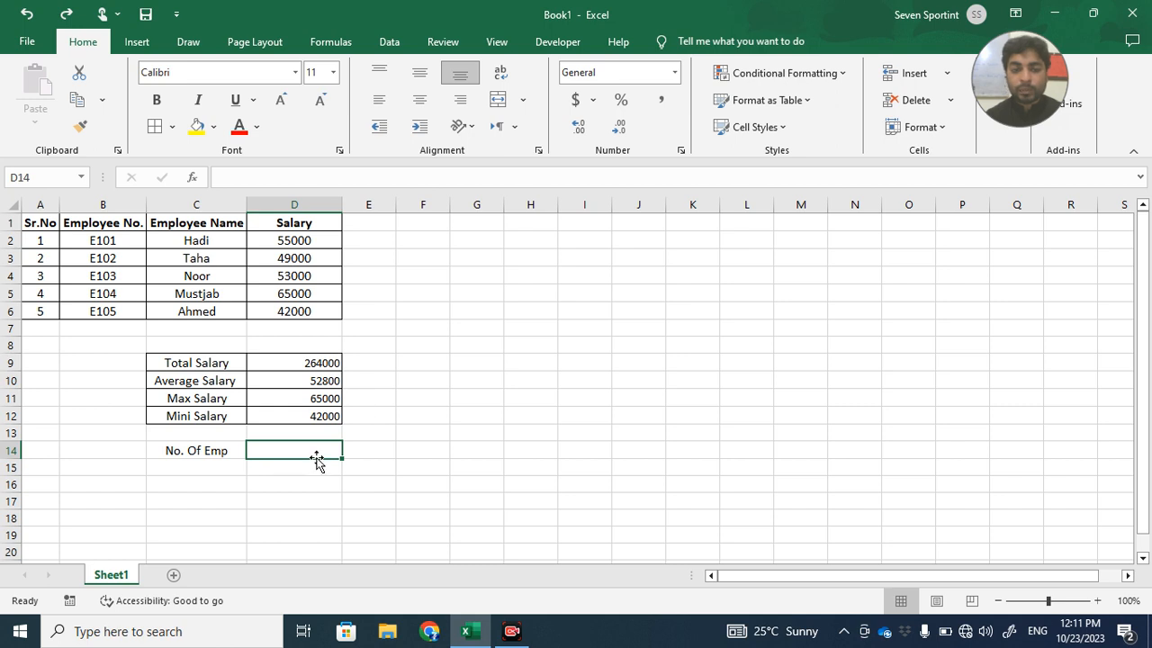
# Count the employees in cell D14 with the COUNT function over the salaries D2:D6.
pyautogui.write('=')
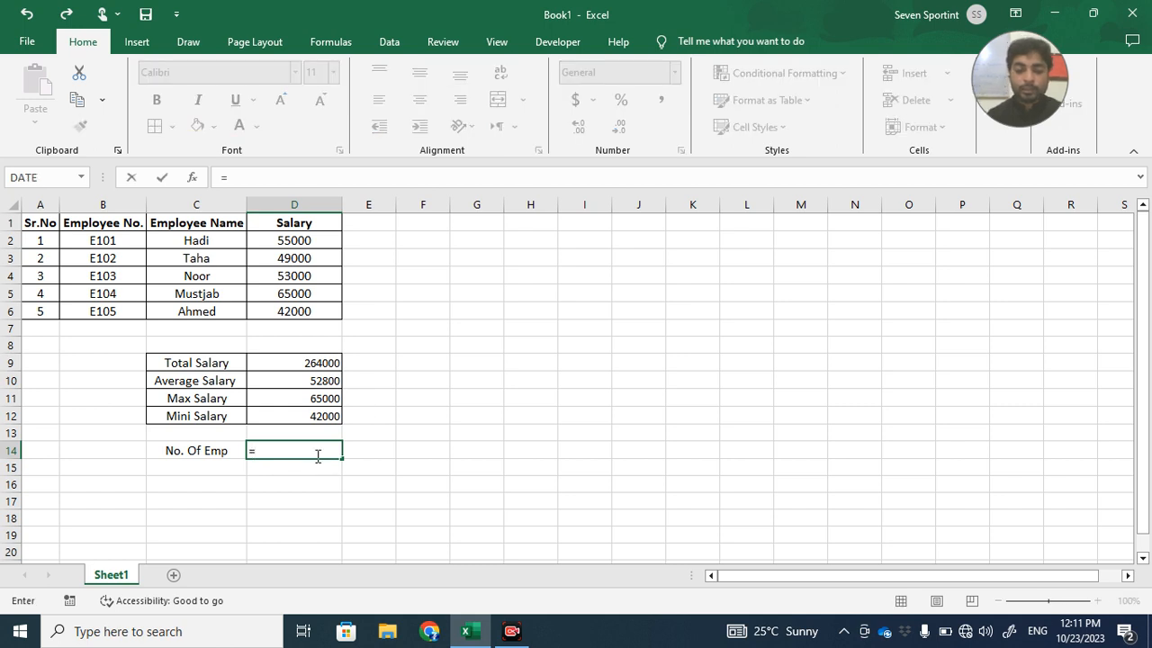
pyautogui.write('count')
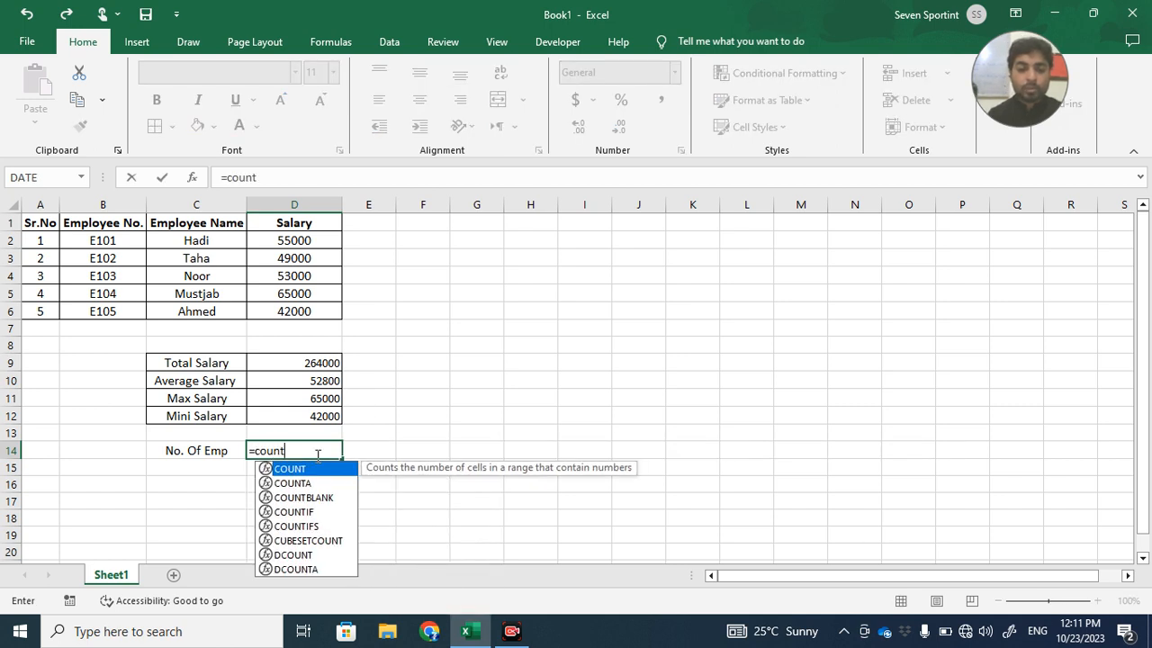
pyautogui.doubleClick(315, 468)
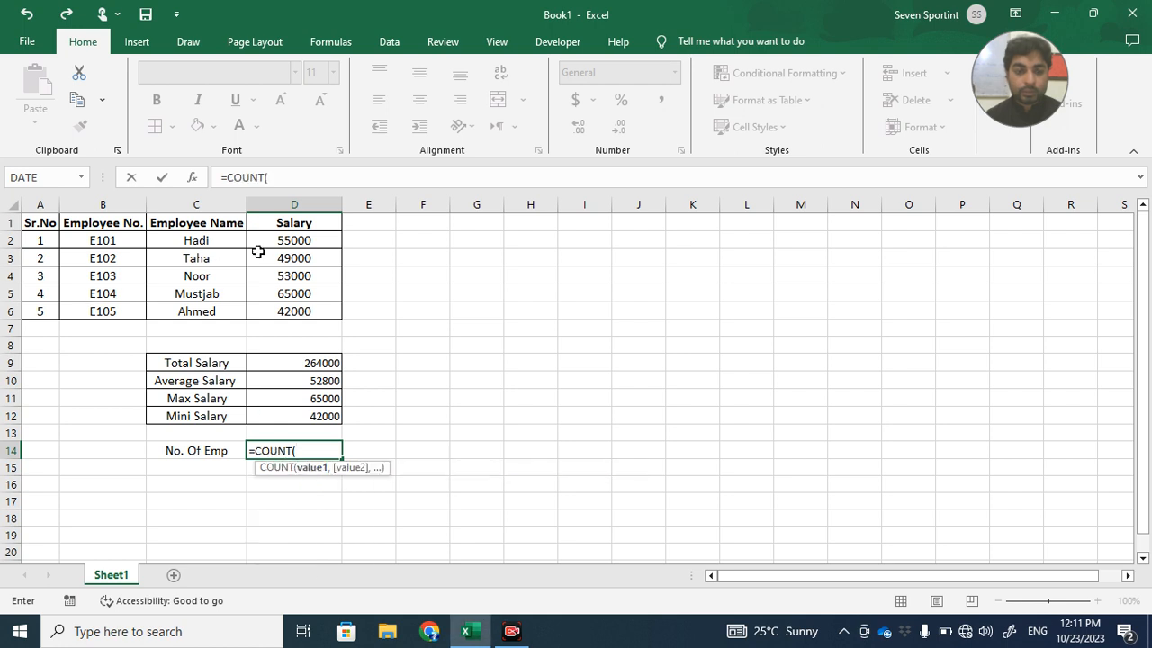
pyautogui.moveTo(283, 238); pyautogui.dragTo(288, 311)
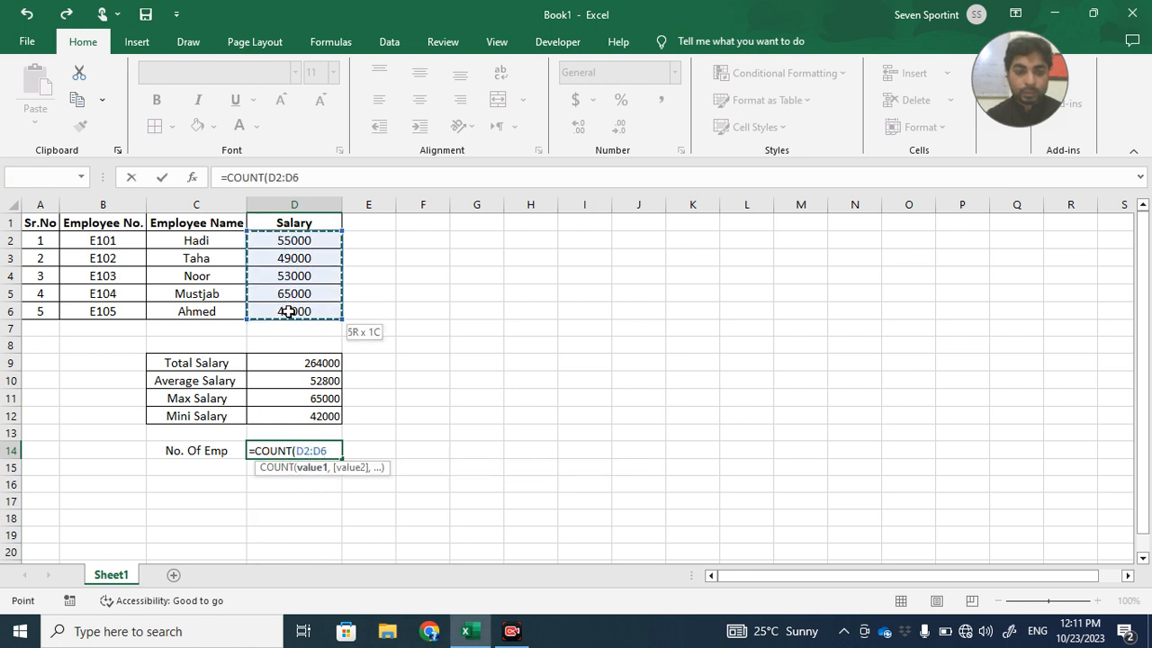
pyautogui.press('Return')
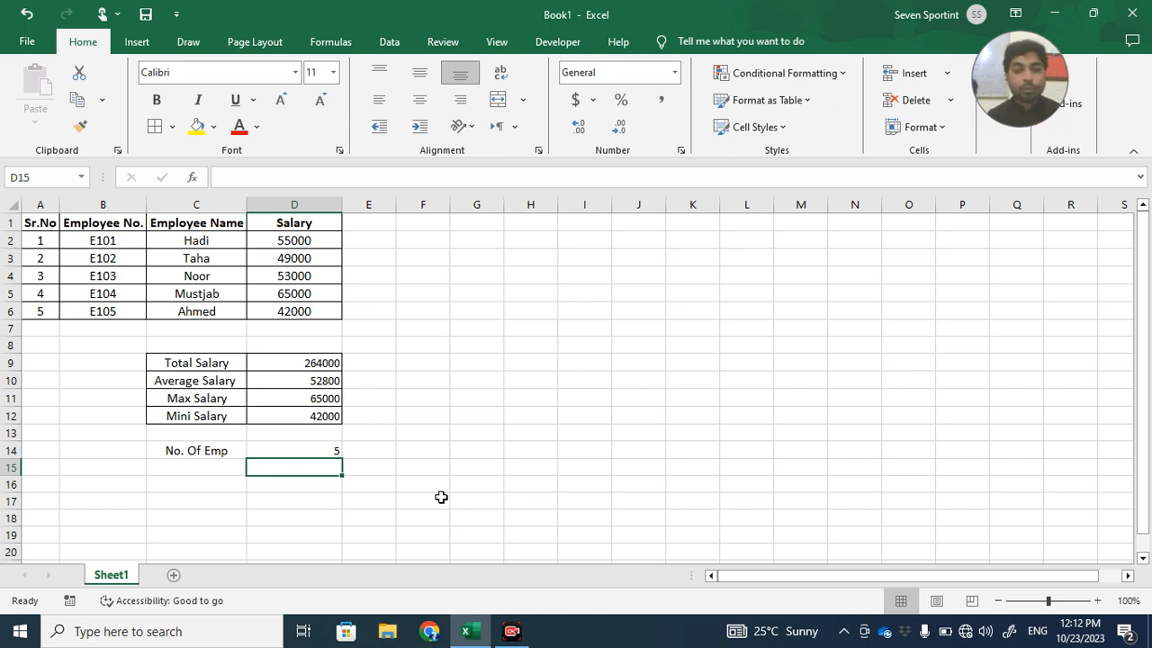
# Try to open Word through the Windows search and dismiss the Office sign-in dialog.
pyautogui.click(524, 239)
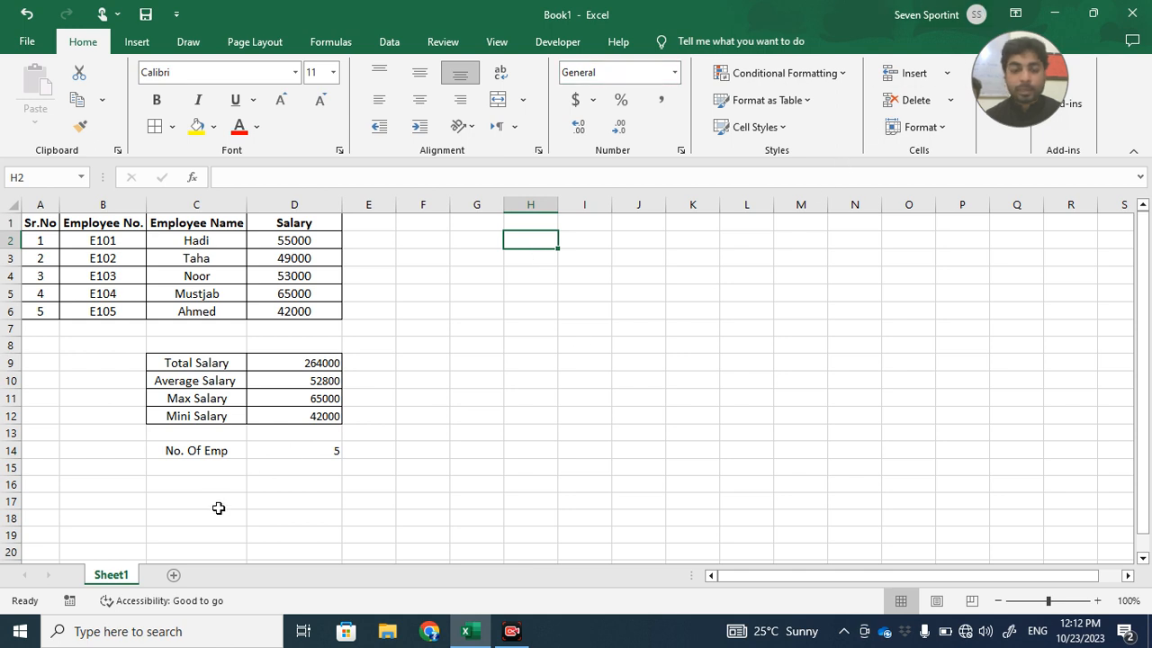
pyautogui.click(135, 631)
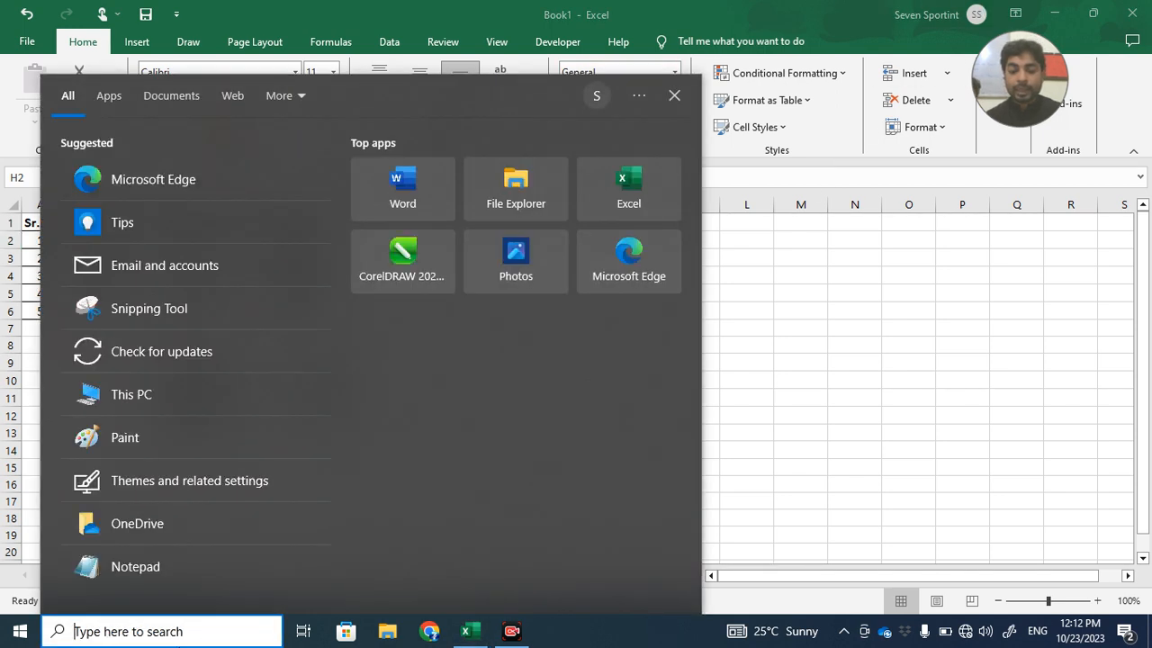
pyautogui.write('ms')
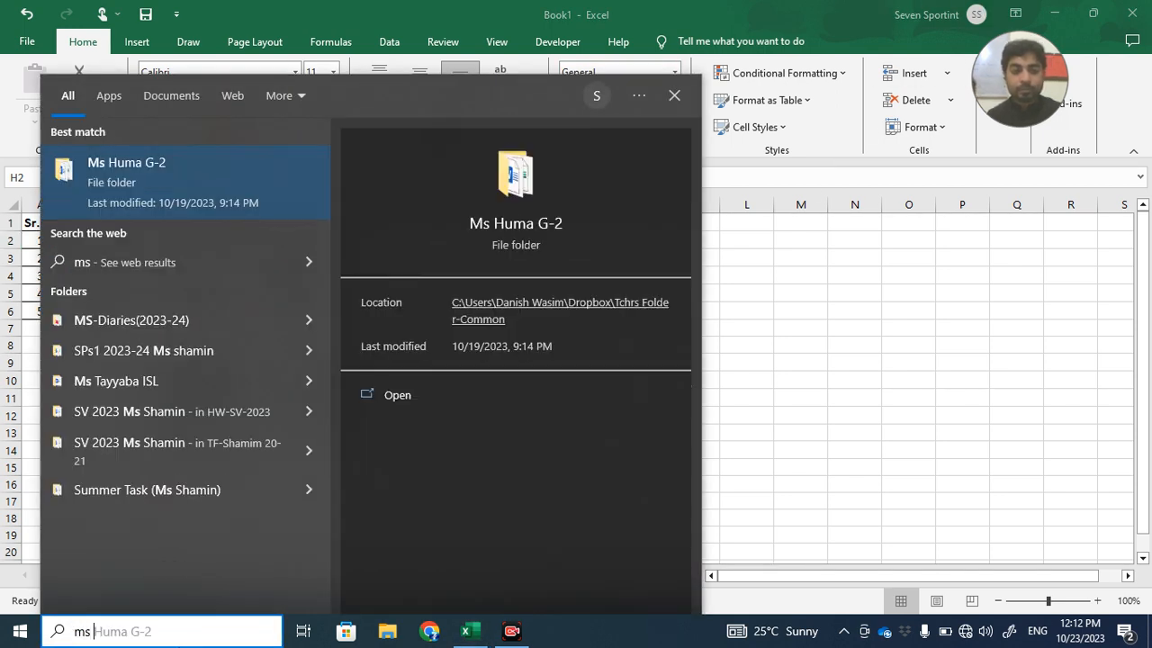
pyautogui.press('BackSpace')
pyautogui.press('BackSpace')
pyautogui.press('BackSpace')
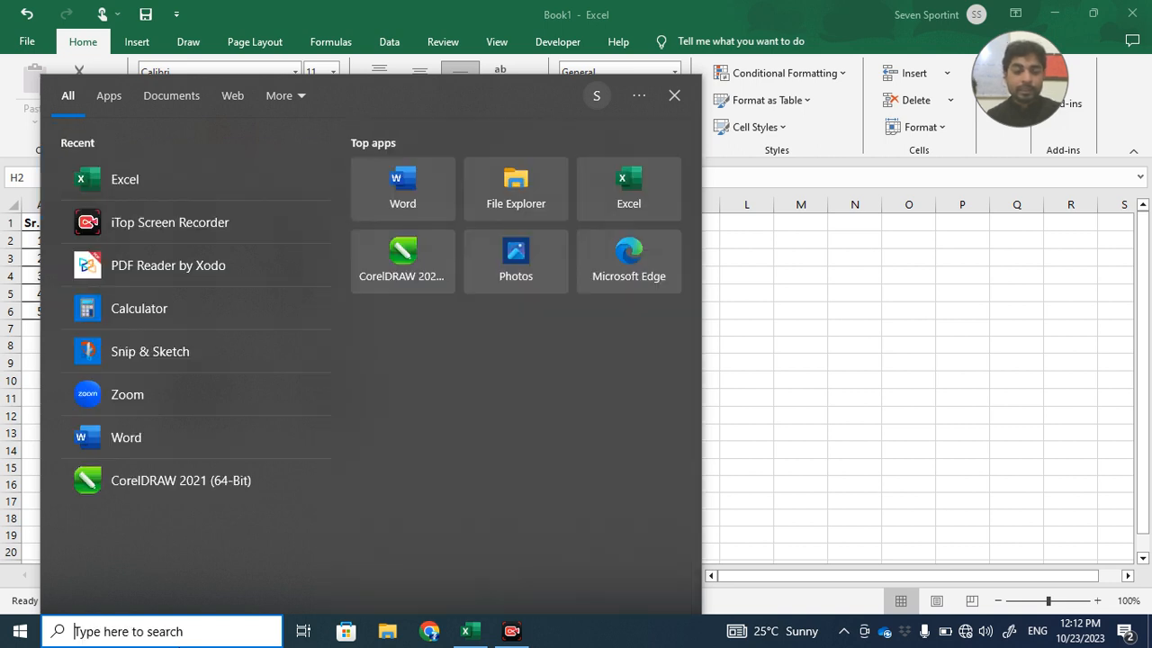
pyautogui.write('wor')
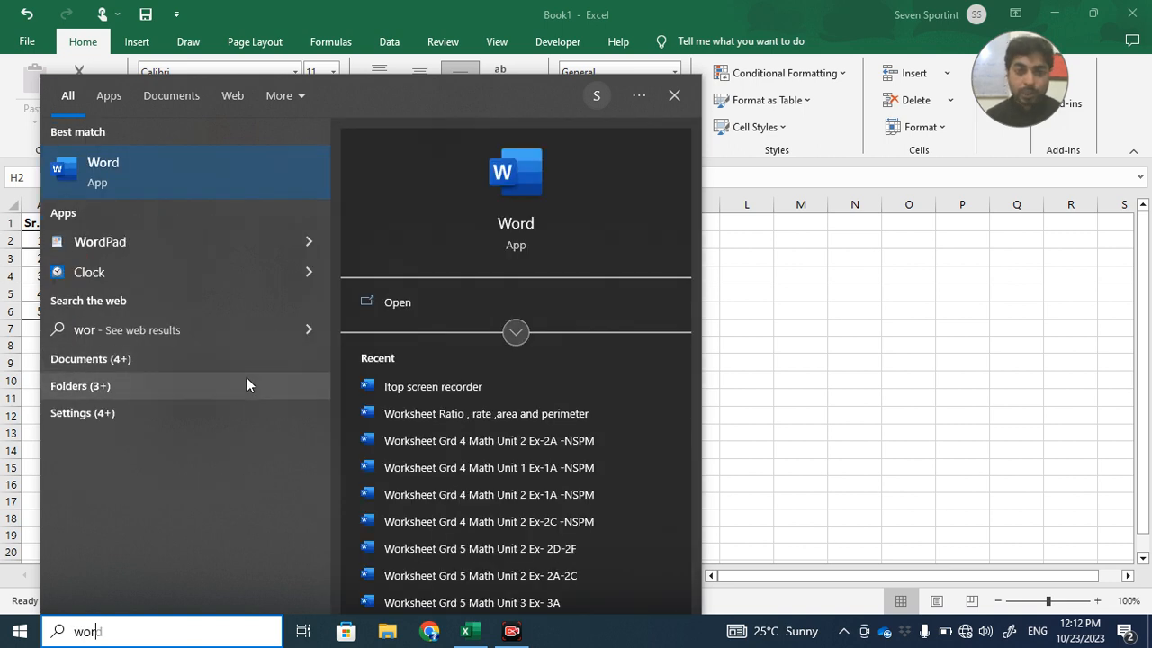
pyautogui.click(252, 165)
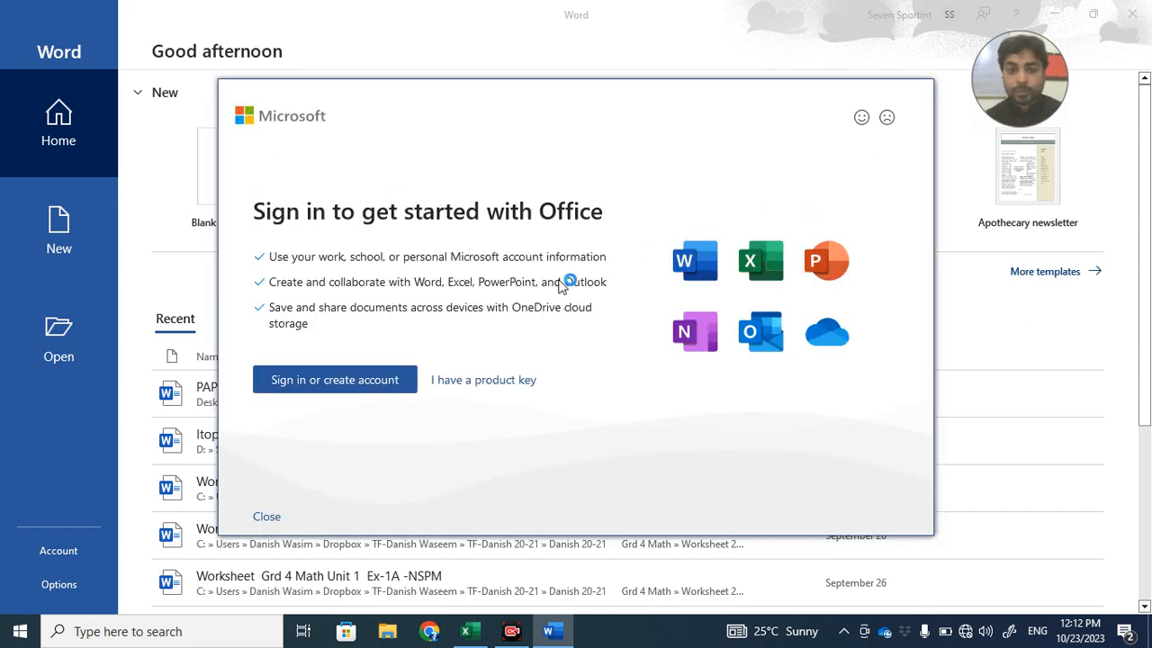
pyautogui.click(270, 518)
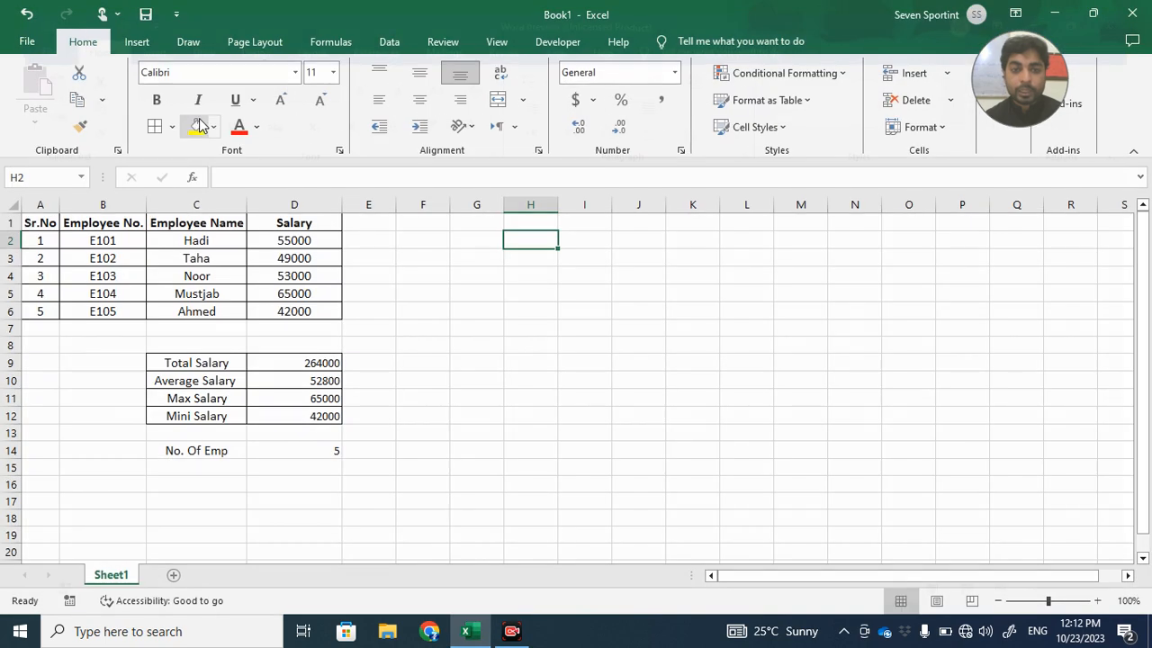
# Try again to open Word, this time starting a blank document, and close the sign-in dialog.
pyautogui.click(187, 629)
pyautogui.write('wo')
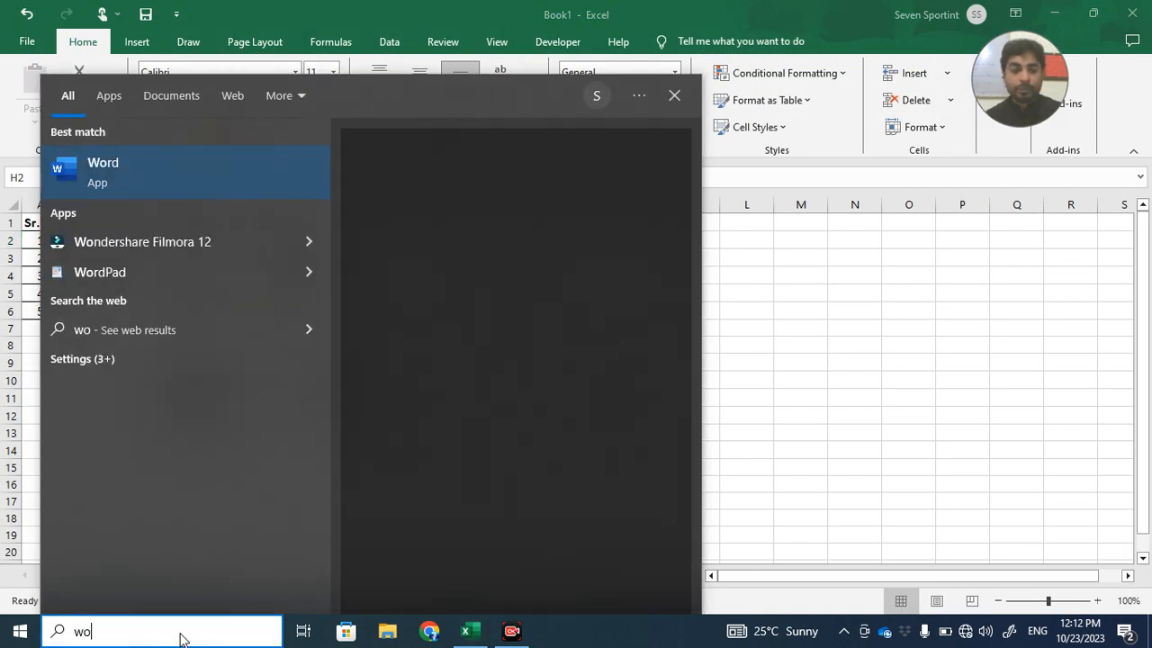
pyautogui.click(138, 169)
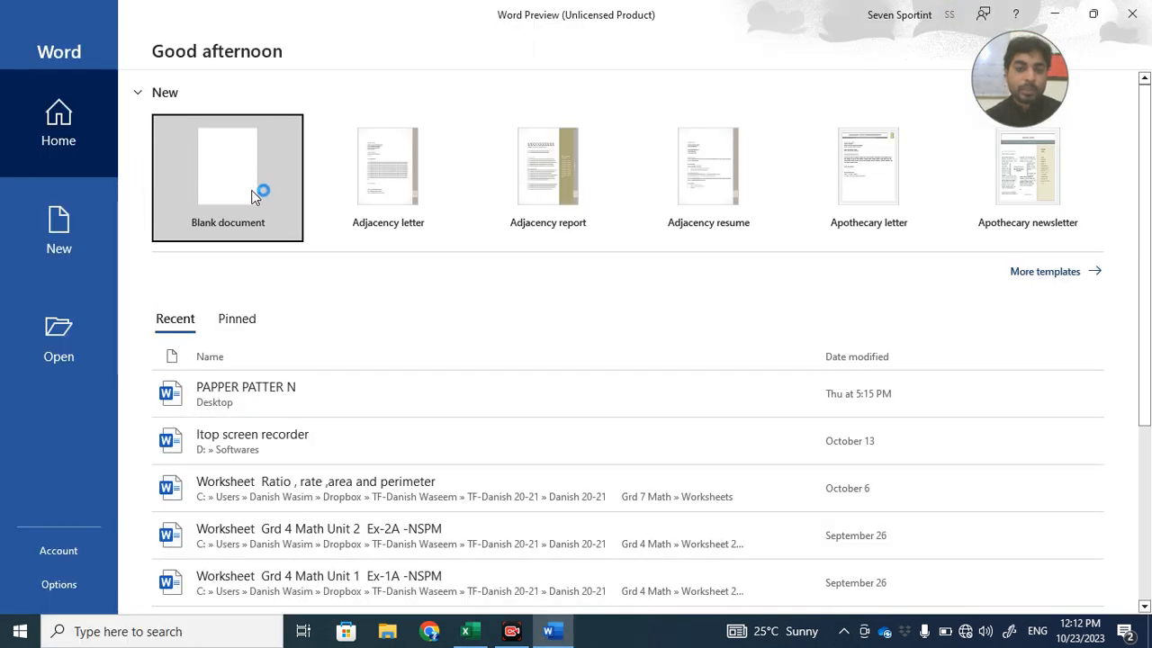
pyautogui.click(201, 187)
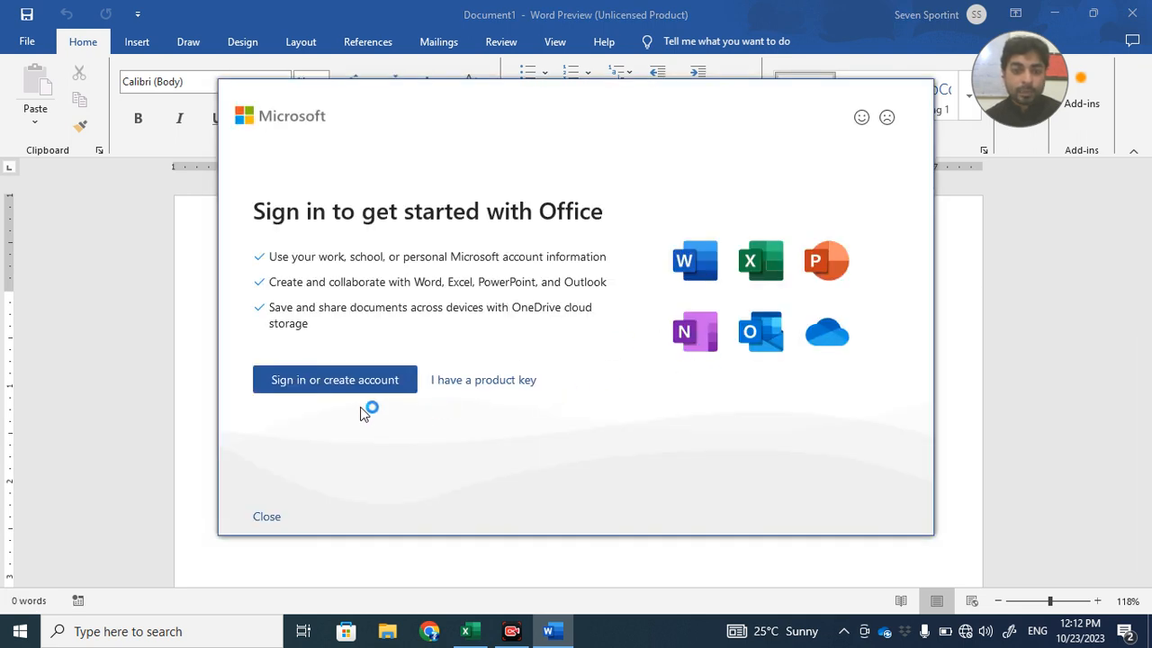
pyautogui.click(263, 515)
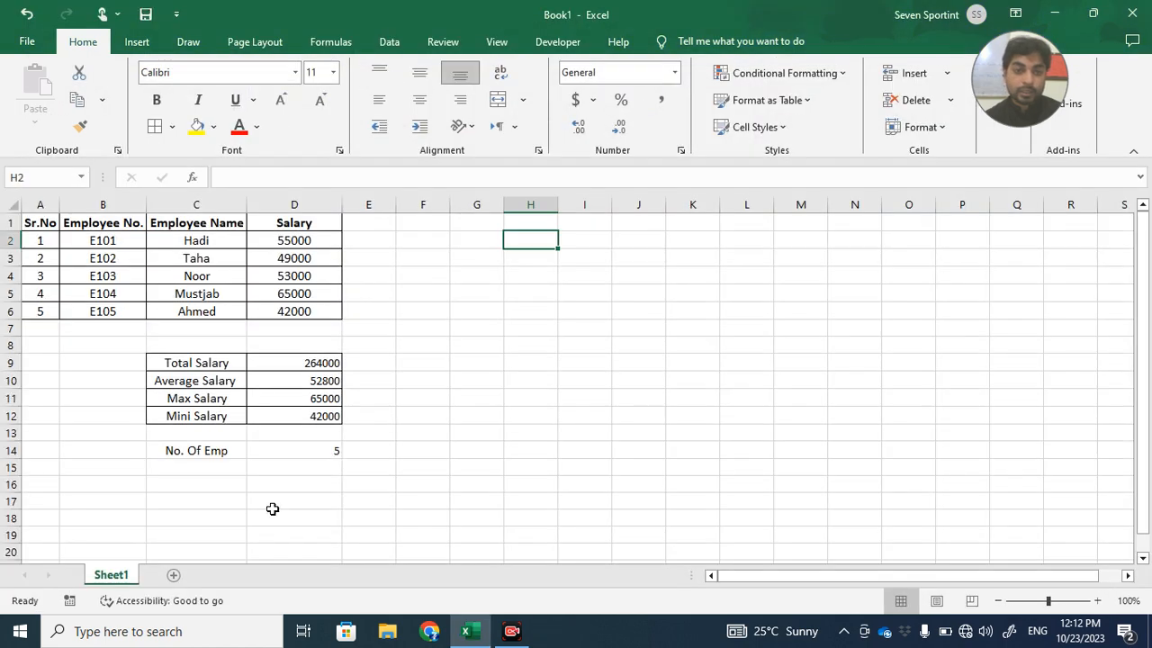
# Enter the label "Sum" in cell H2 of the empty area beside the employee table.
pyautogui.click(582, 286)
pyautogui.moveTo(553, 223)
pyautogui.mouseDown()
pyautogui.moveTo(562, 236)
pyautogui.moveTo(549, 236)
pyautogui.mouseUp()
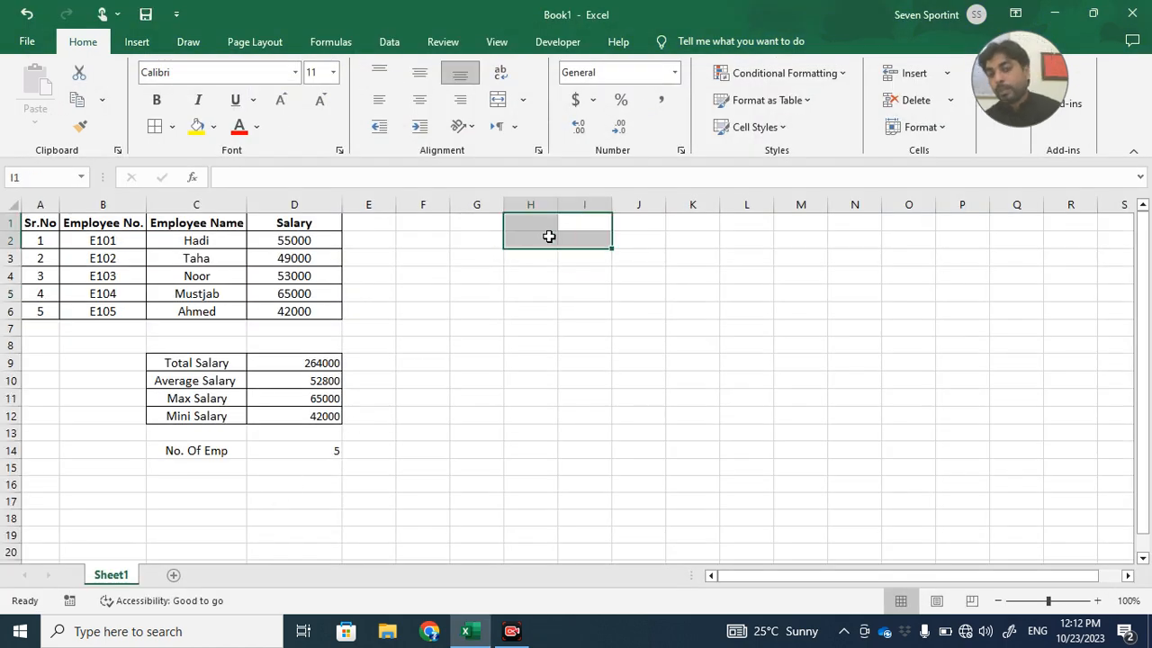
pyautogui.click(549, 236)
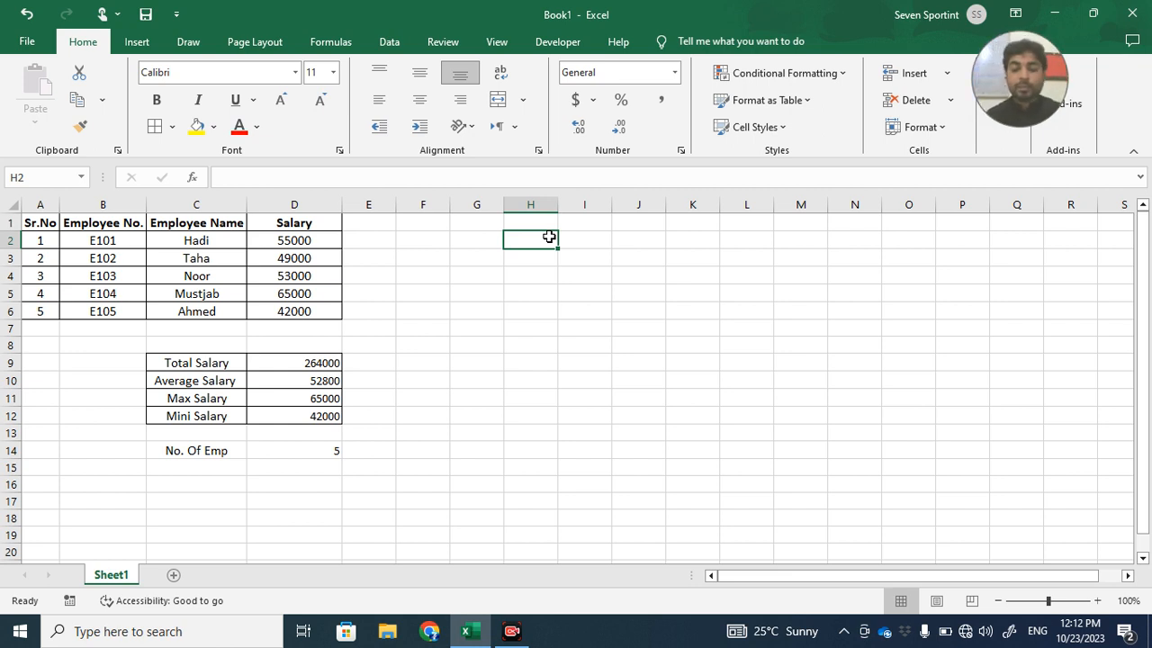
pyautogui.write('M')
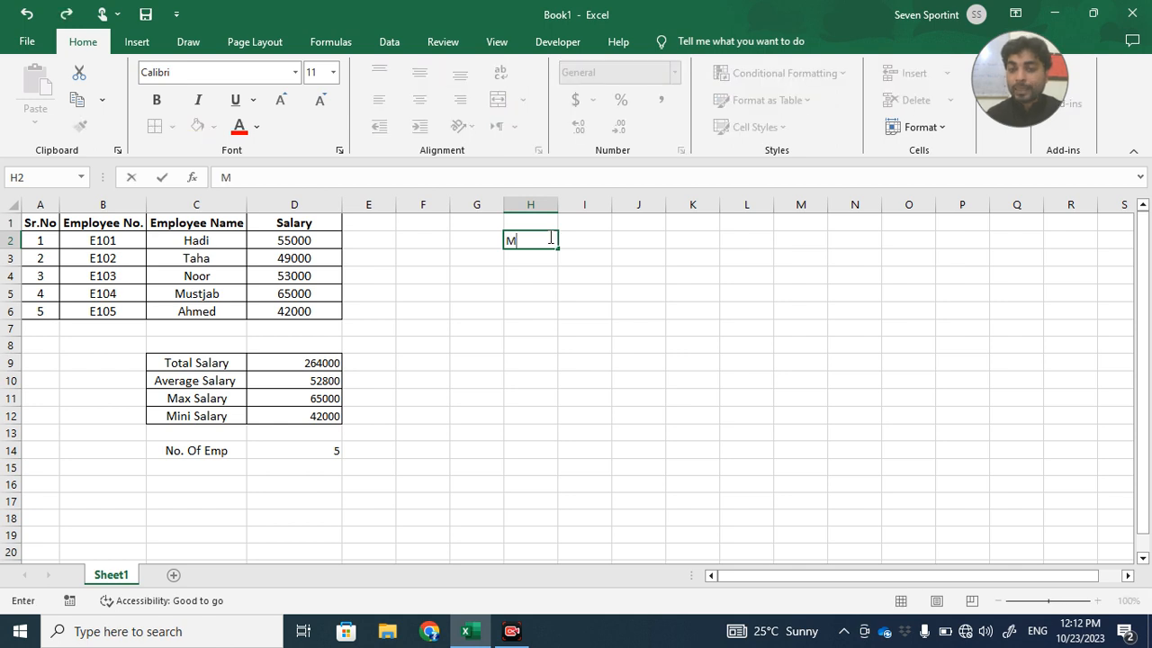
pyautogui.press('BackSpace')
pyautogui.write('S')
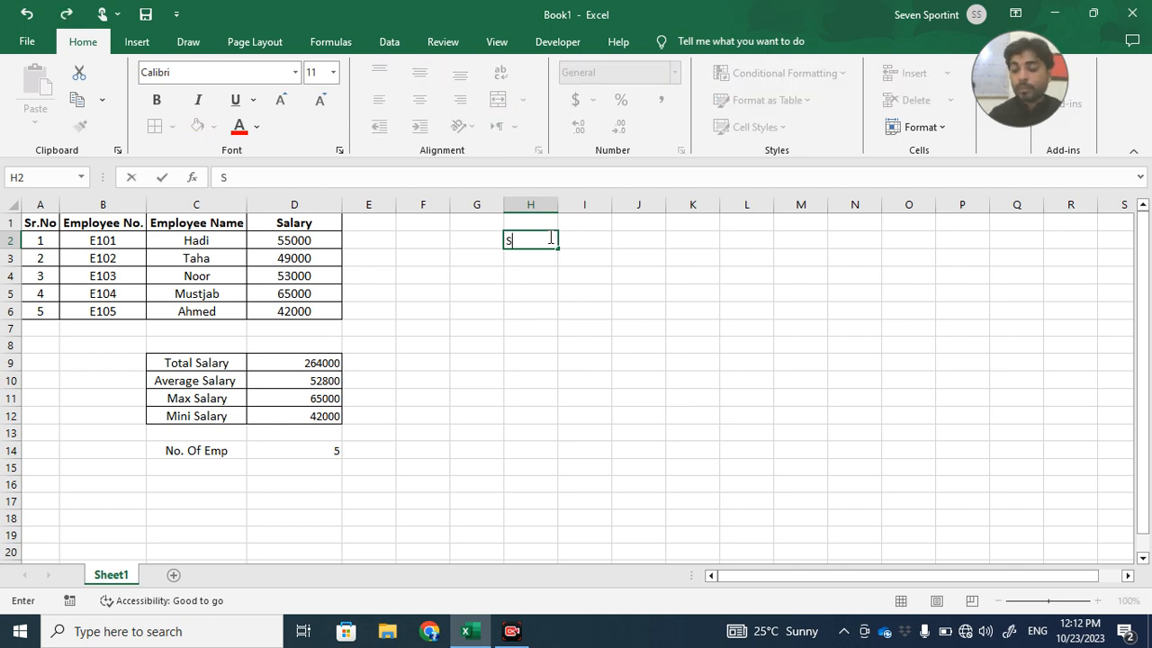
pyautogui.write('um')
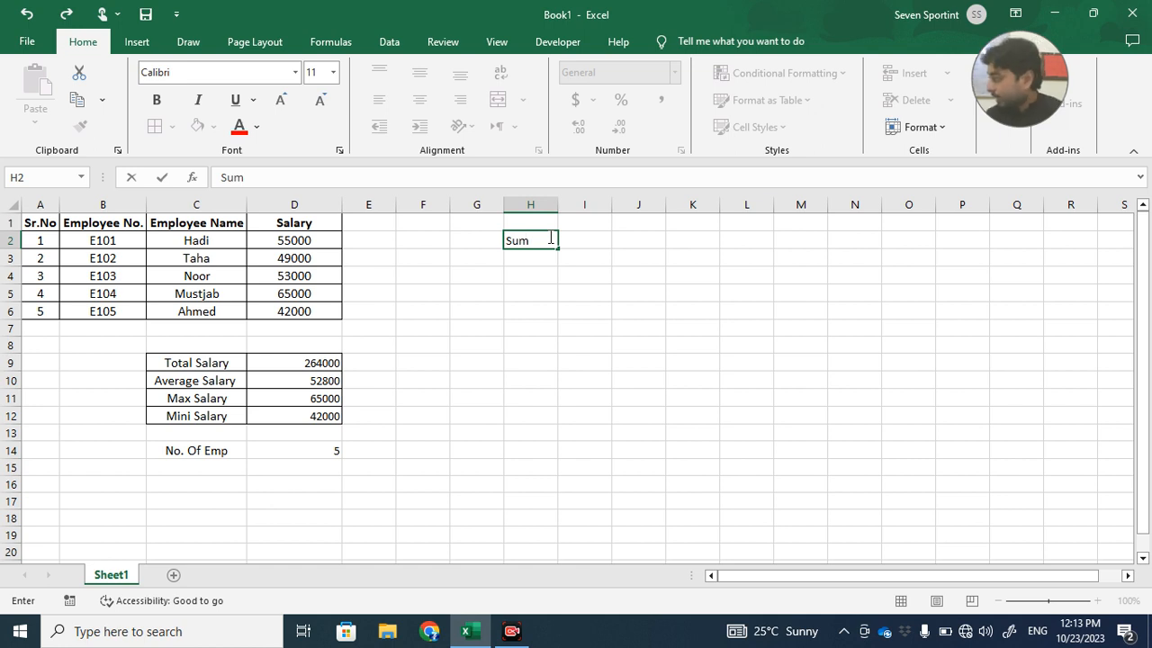
# Total the salaries D2:D6 in cell I2 with the SUM function.
pyautogui.click(582, 240)
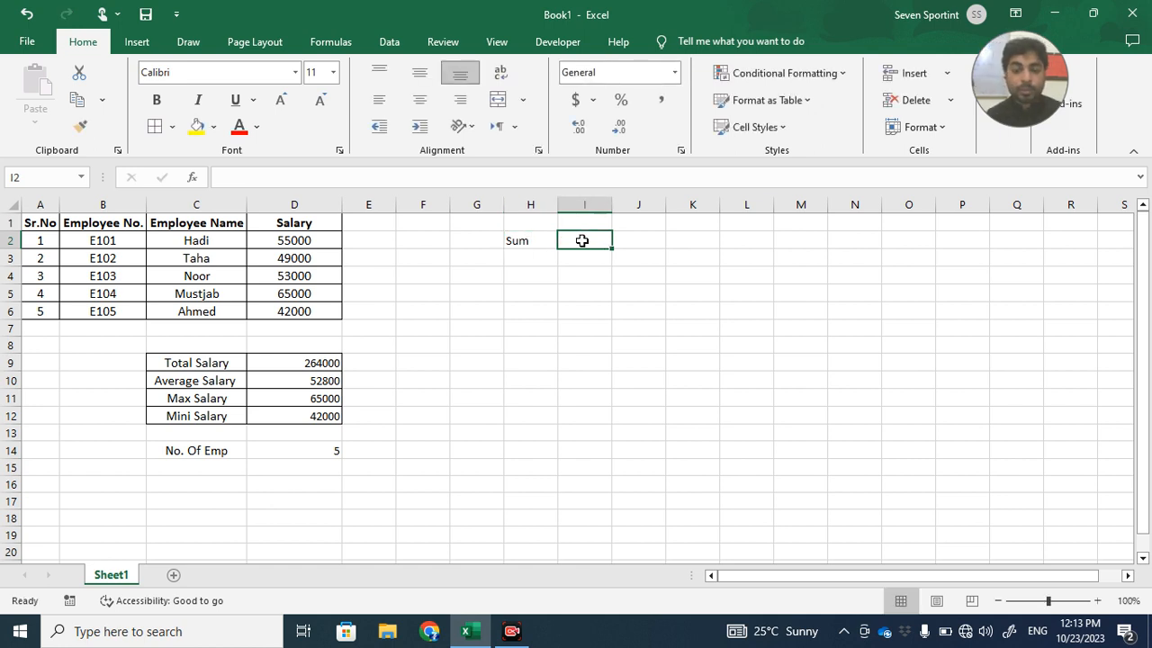
pyautogui.write('=')
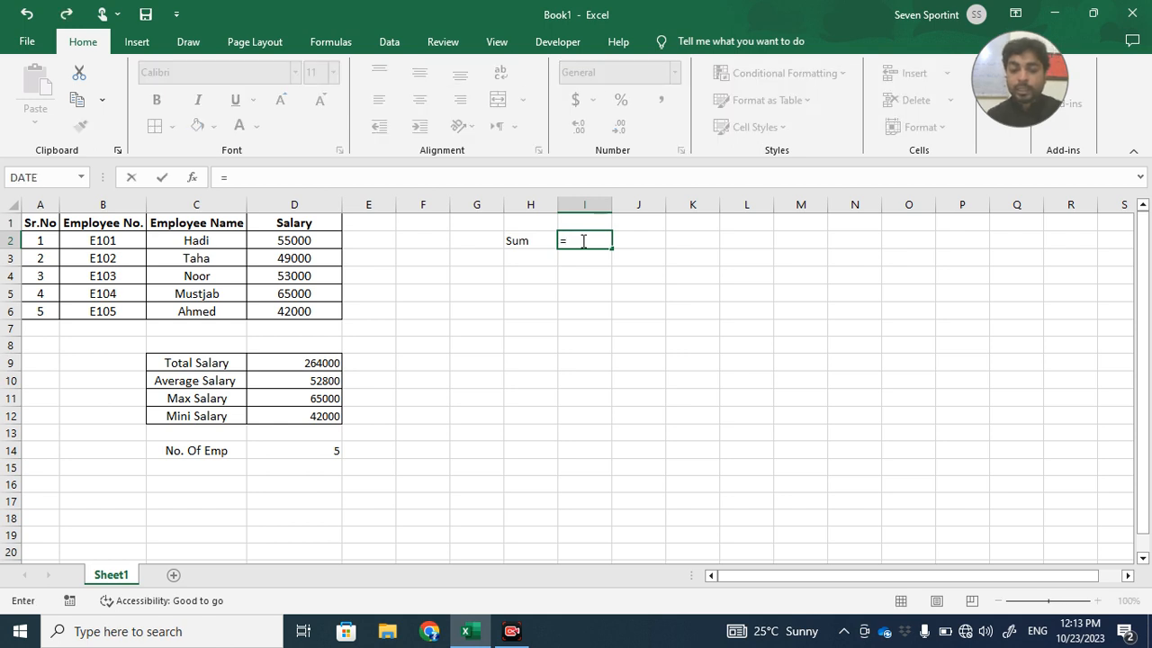
pyautogui.write('sum')
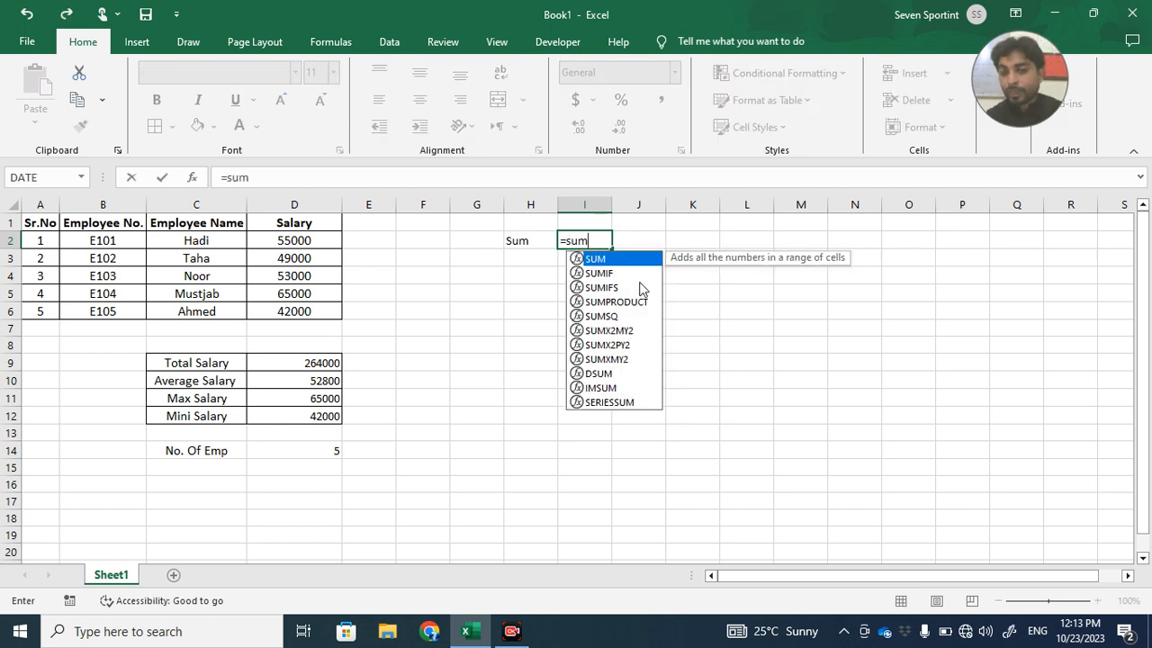
pyautogui.press('Tab')
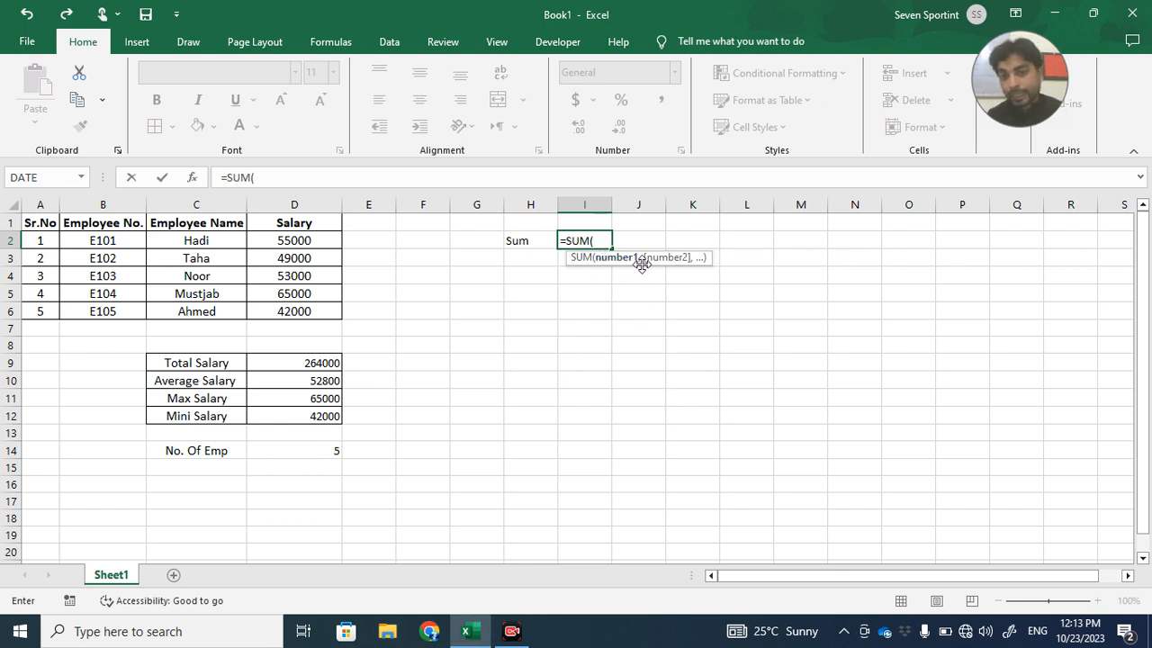
pyautogui.click(317, 250)
pyautogui.moveTo(317, 251); pyautogui.dragTo(315, 312)
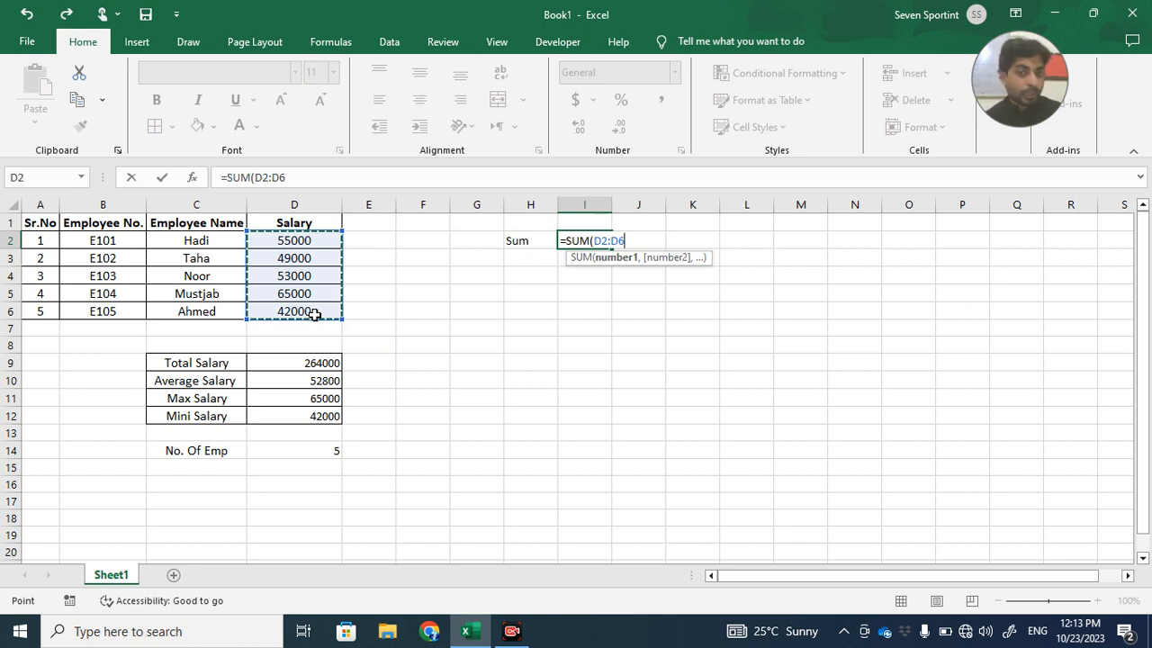
pyautogui.press('Return')
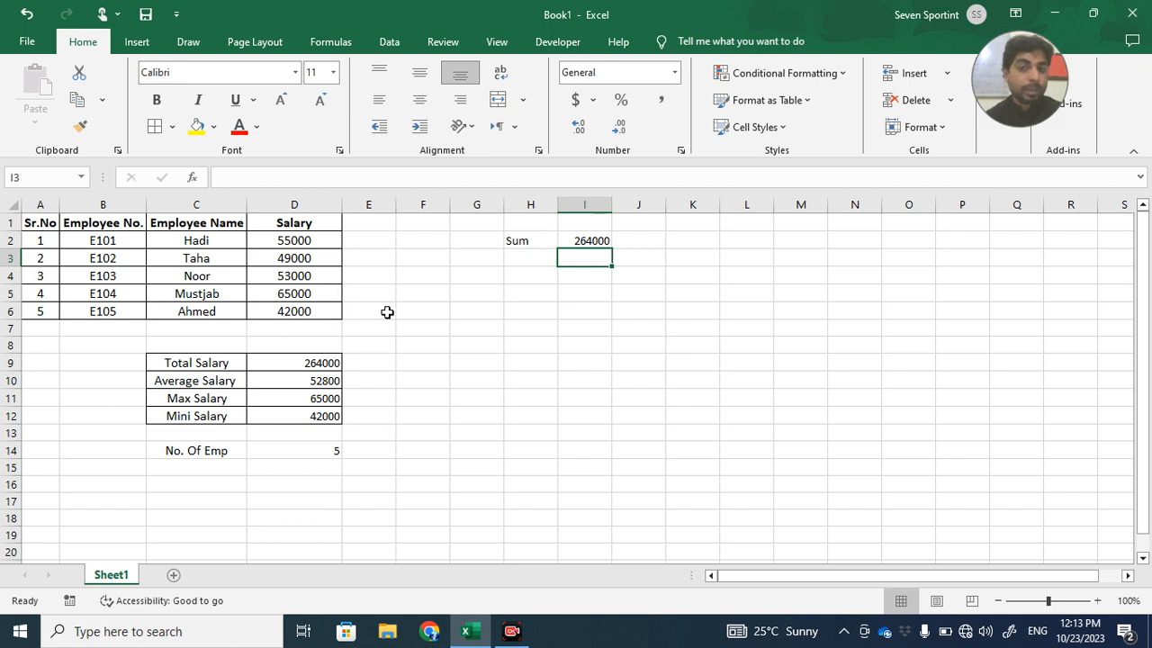
# Label cell H3 "Av" and average the salaries D2:D6 in cell I3 with the AVERAGE function.
pyautogui.click(514, 262)
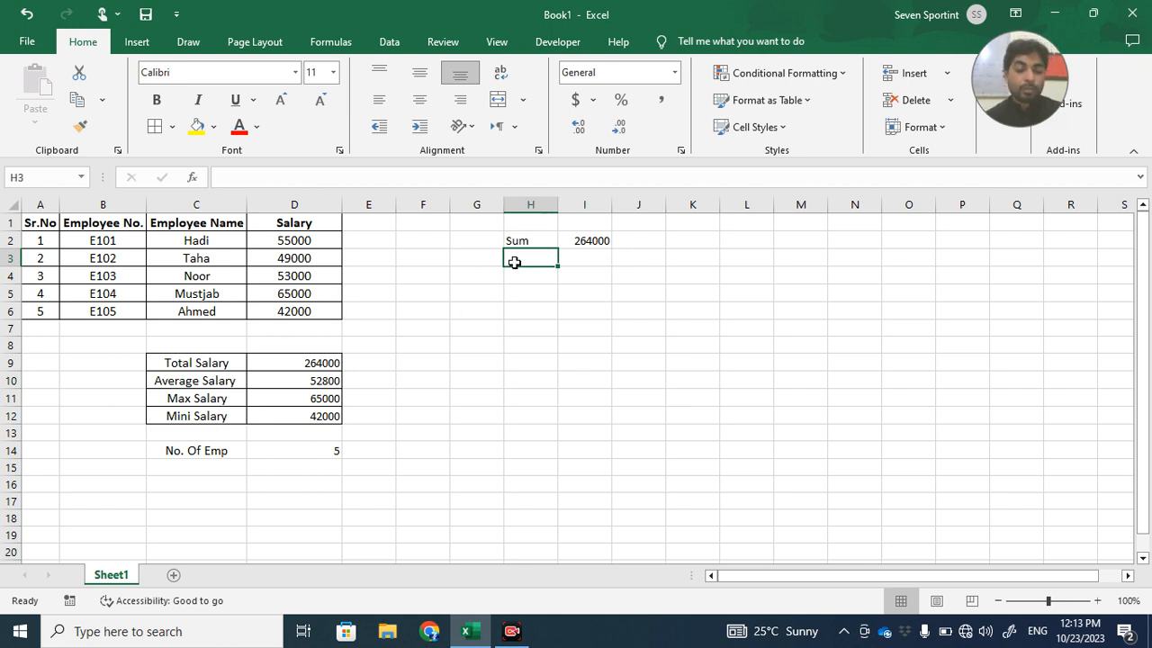
pyautogui.write('Av')
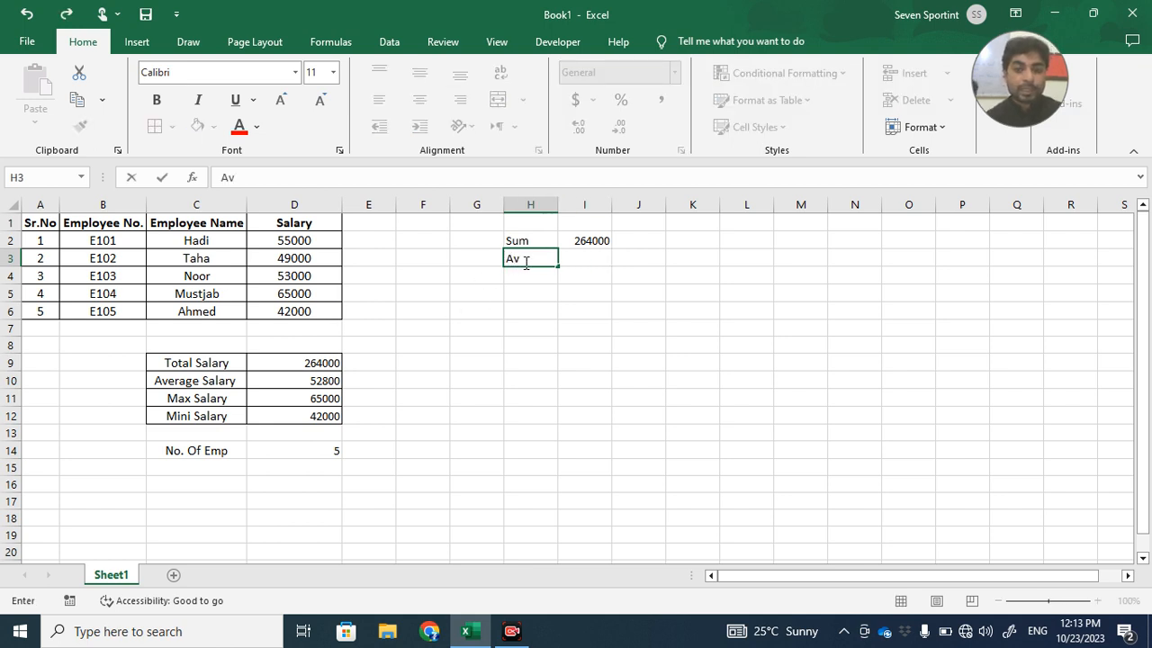
pyautogui.click(589, 258)
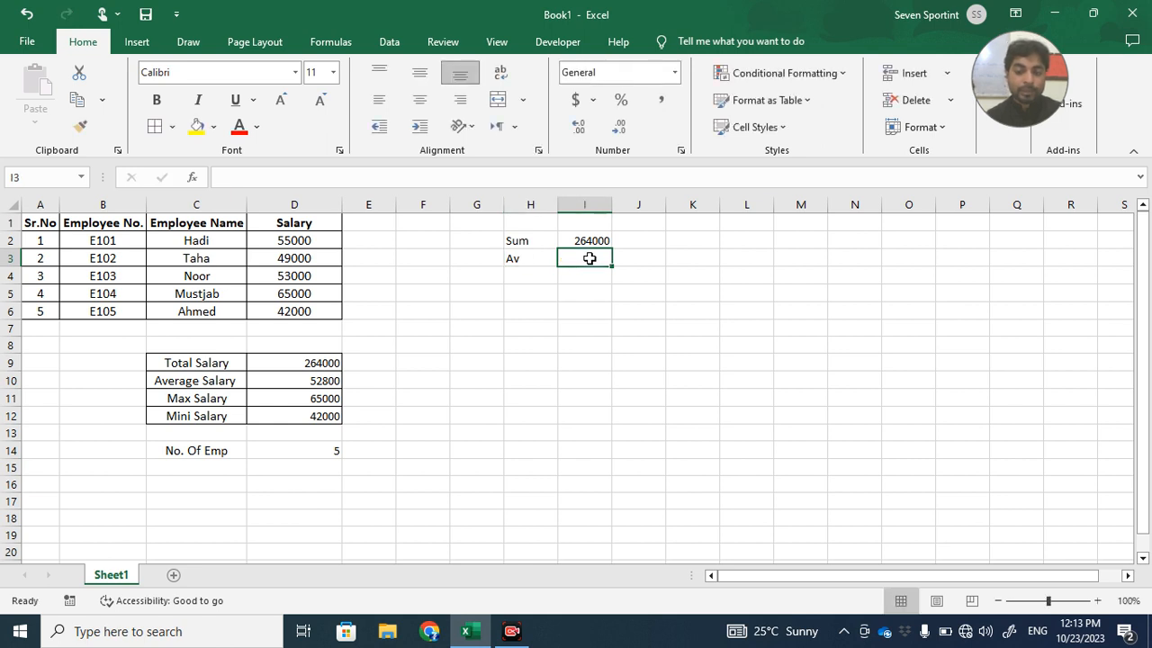
pyautogui.write('=av')
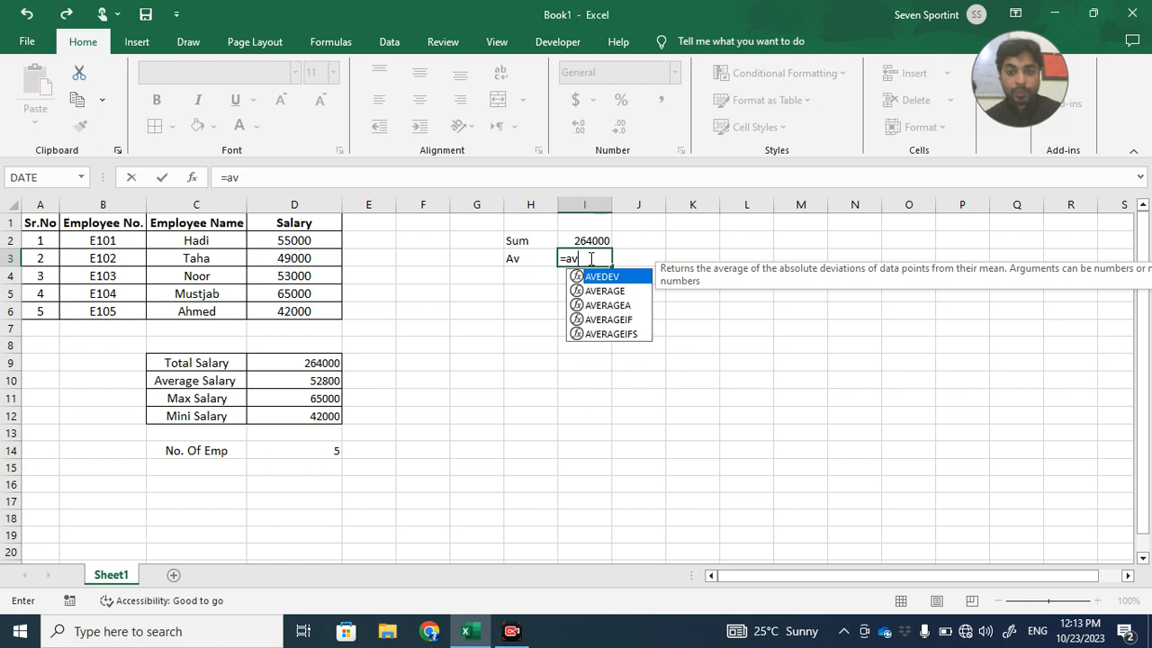
pyautogui.click(615, 294)
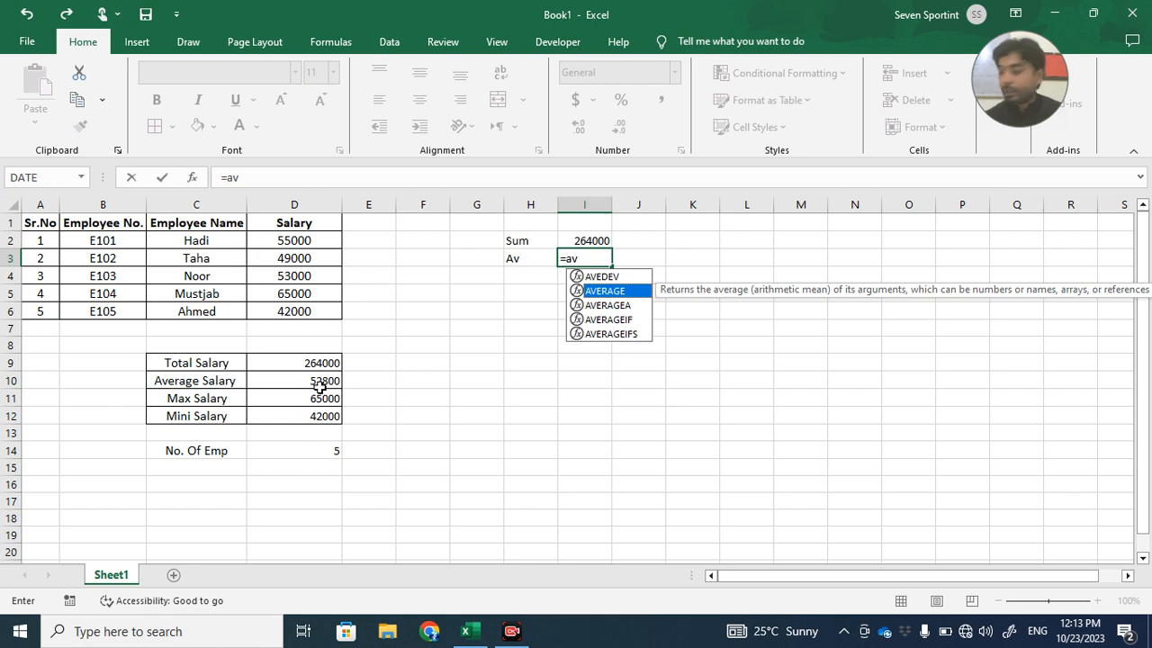
pyautogui.doubleClick(615, 291)
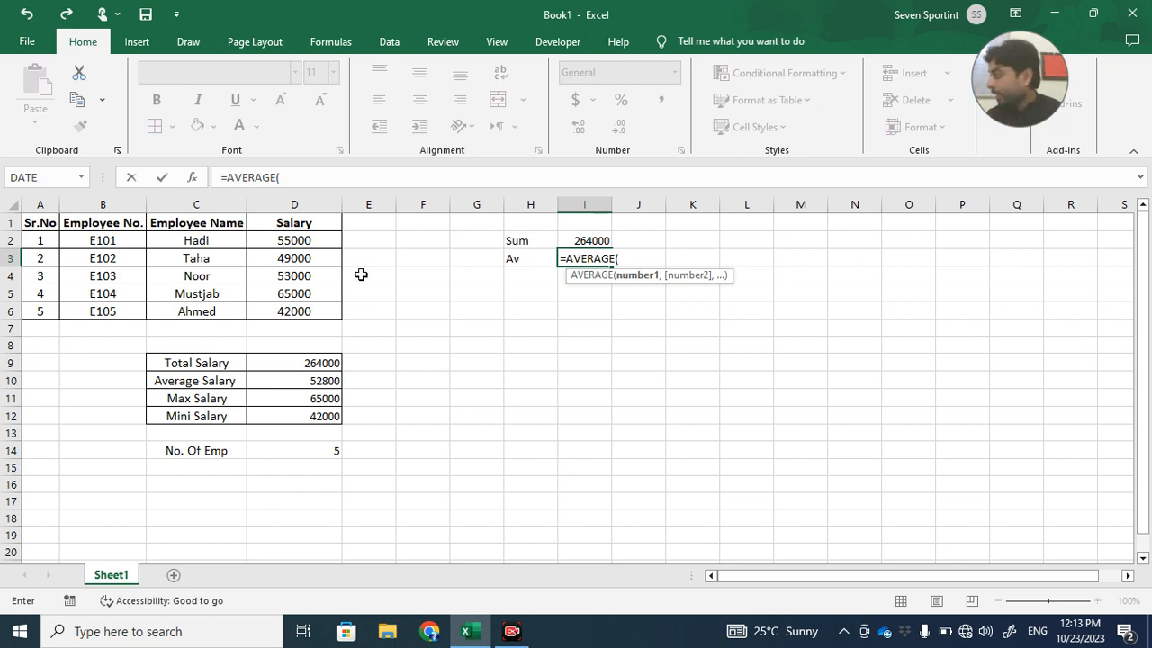
pyautogui.moveTo(318, 238); pyautogui.dragTo(322, 320)
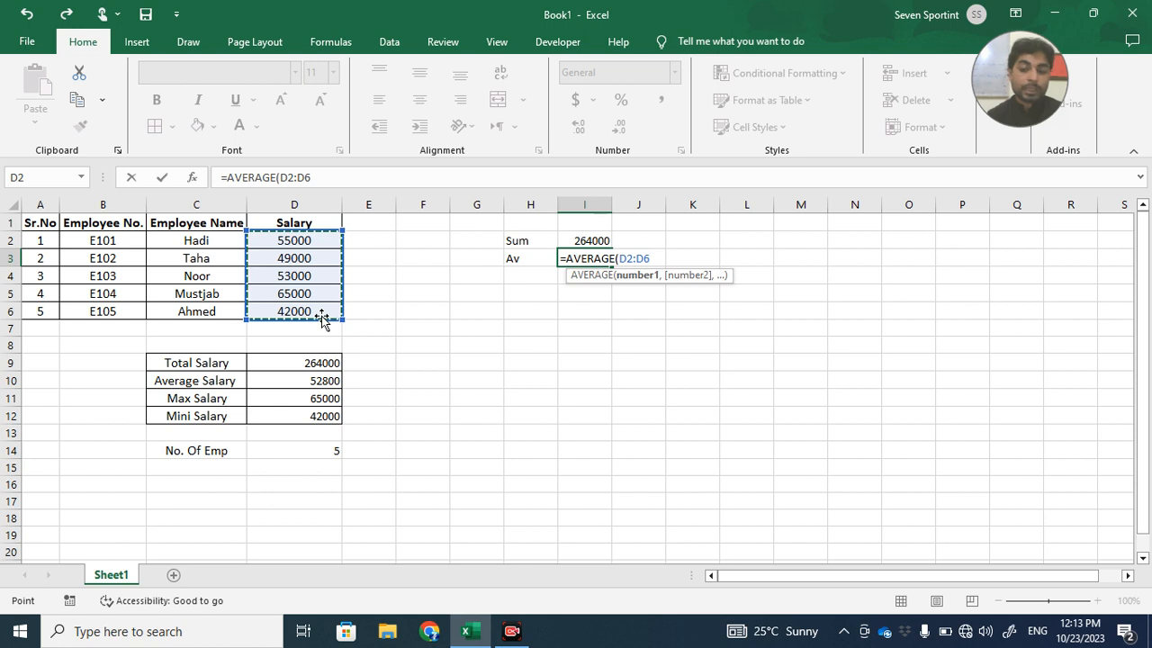
pyautogui.press('Return')
# Label cell H4 "Max" and find the highest salary of D2:D6 in cell I4 with the MAX function.
pyautogui.click(529, 276)
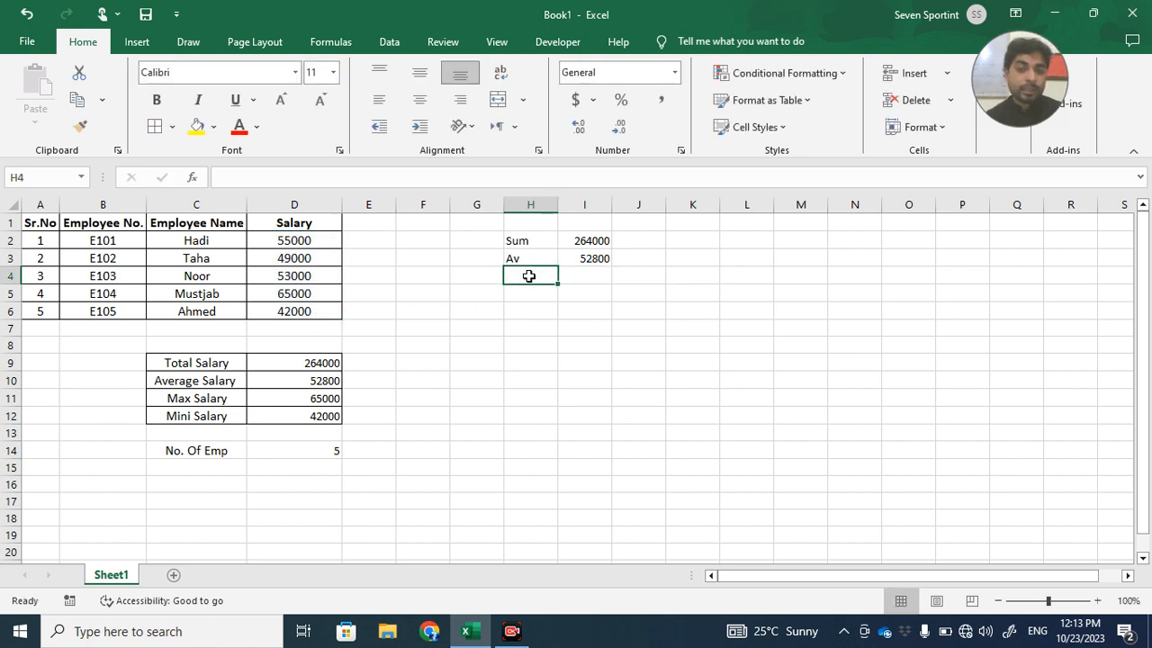
pyautogui.write('Max')
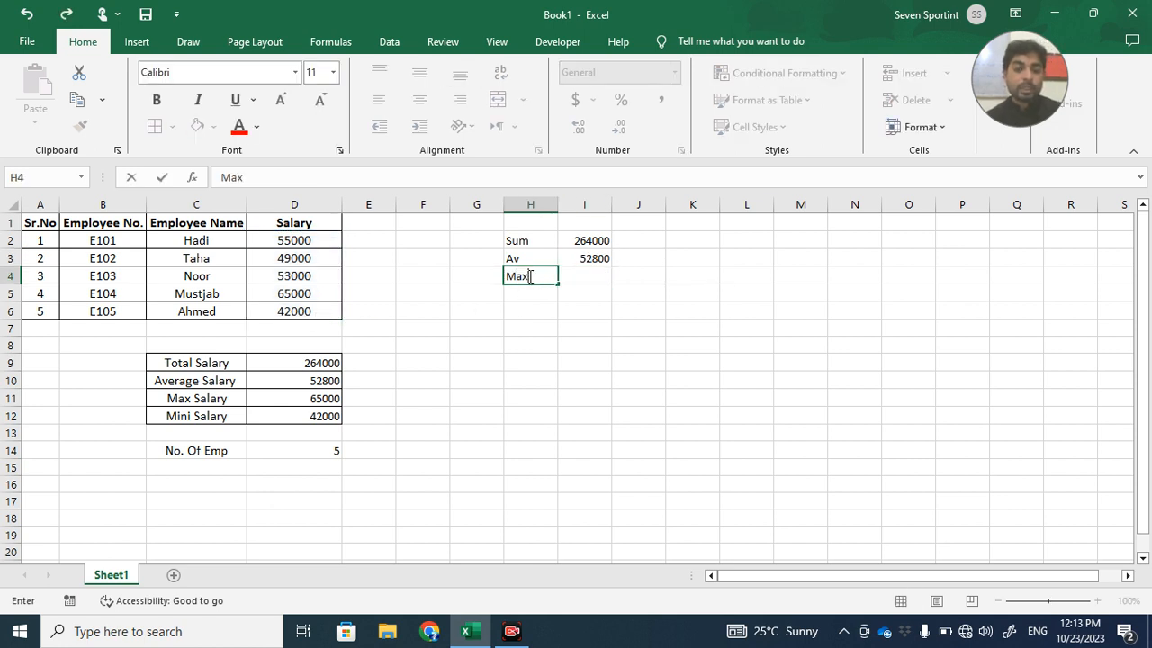
pyautogui.click(581, 282)
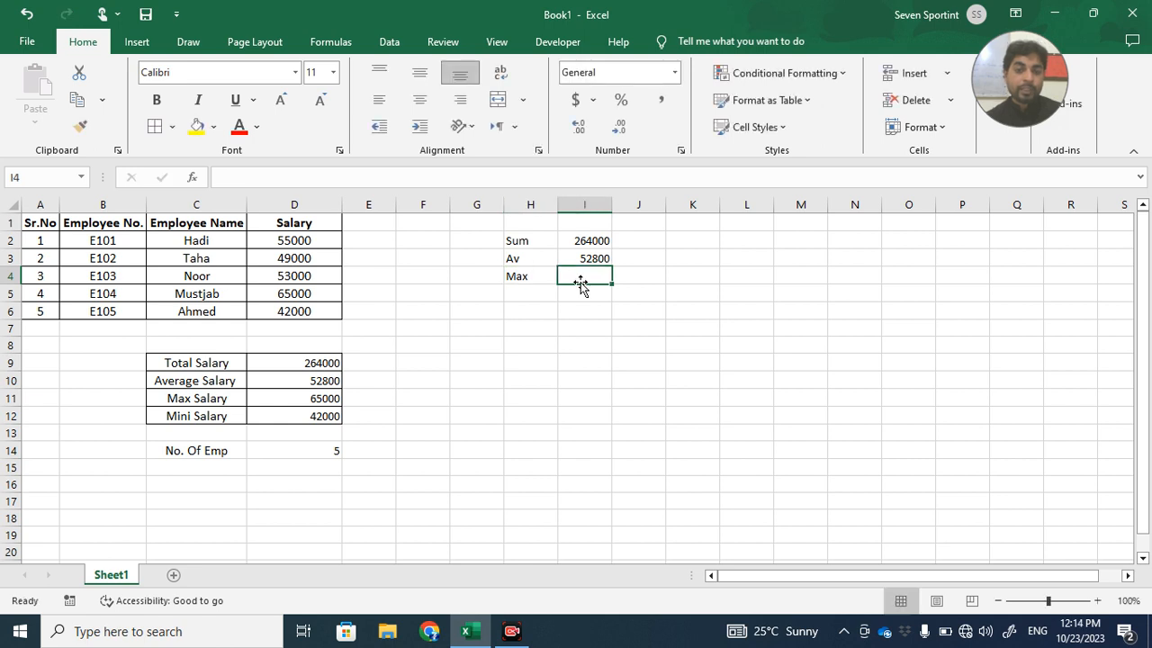
pyautogui.write('=mam')
pyautogui.press('BackSpace')
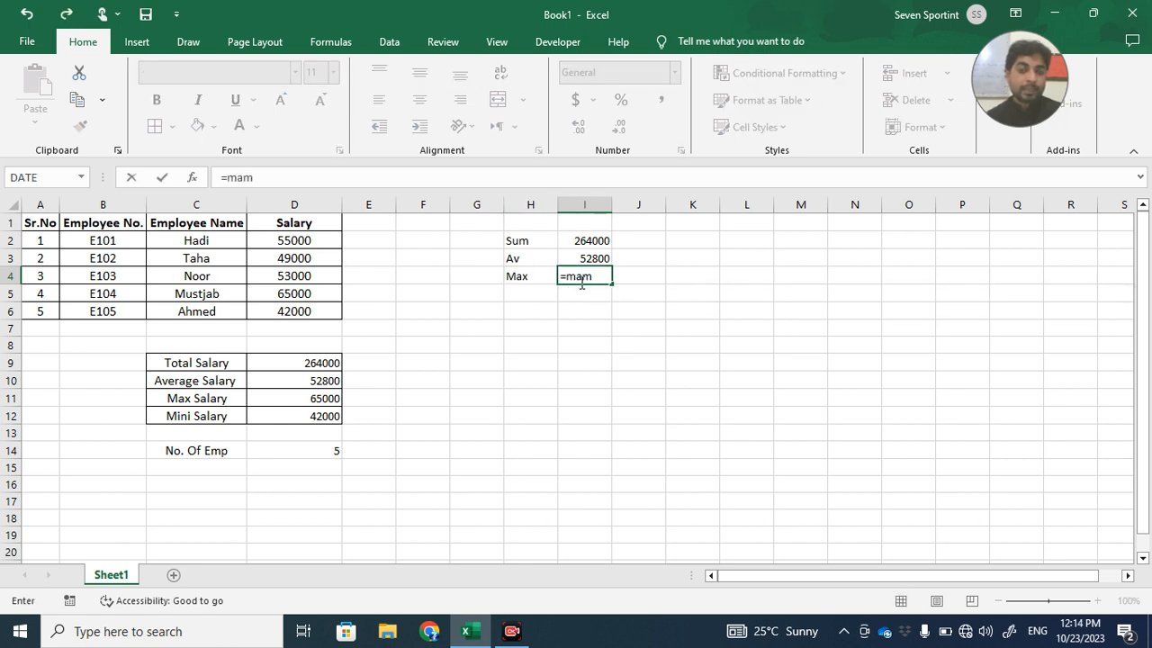
pyautogui.write('x')
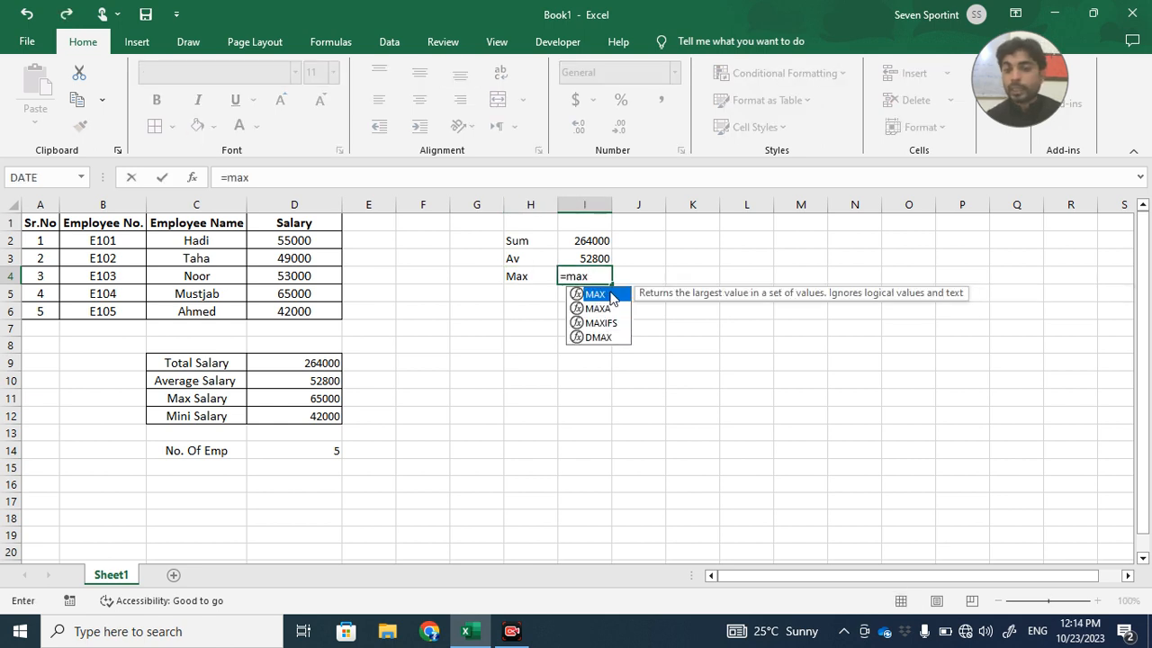
pyautogui.doubleClick(611, 298)
pyautogui.moveTo(322, 243); pyautogui.dragTo(325, 310)
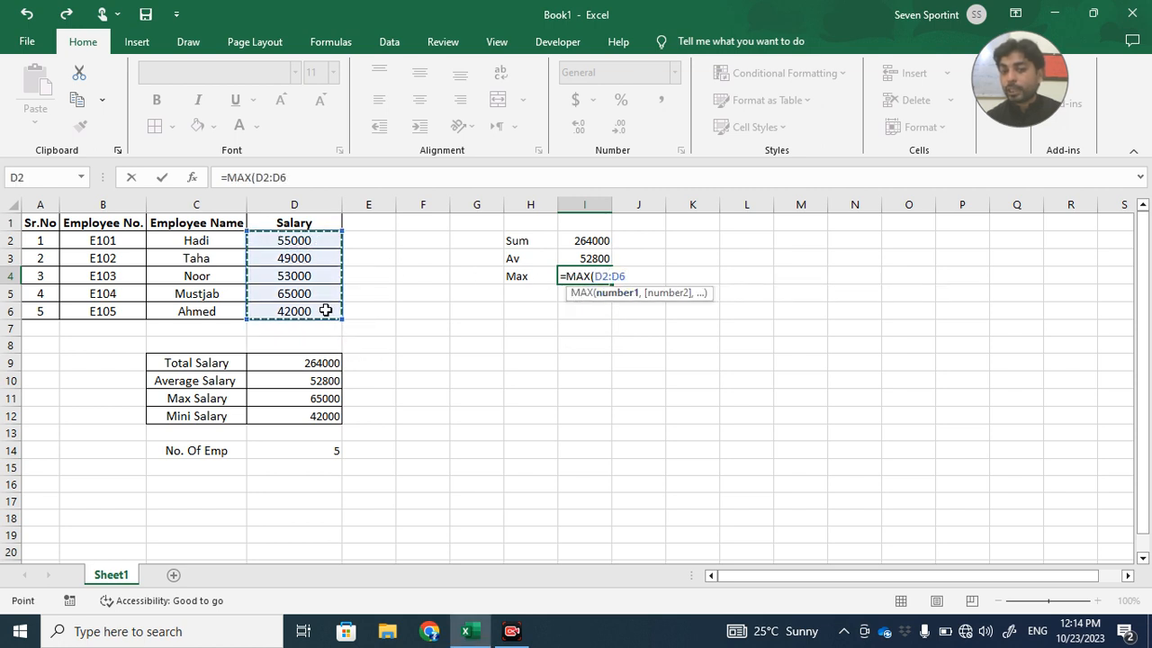
pyautogui.press('Return')
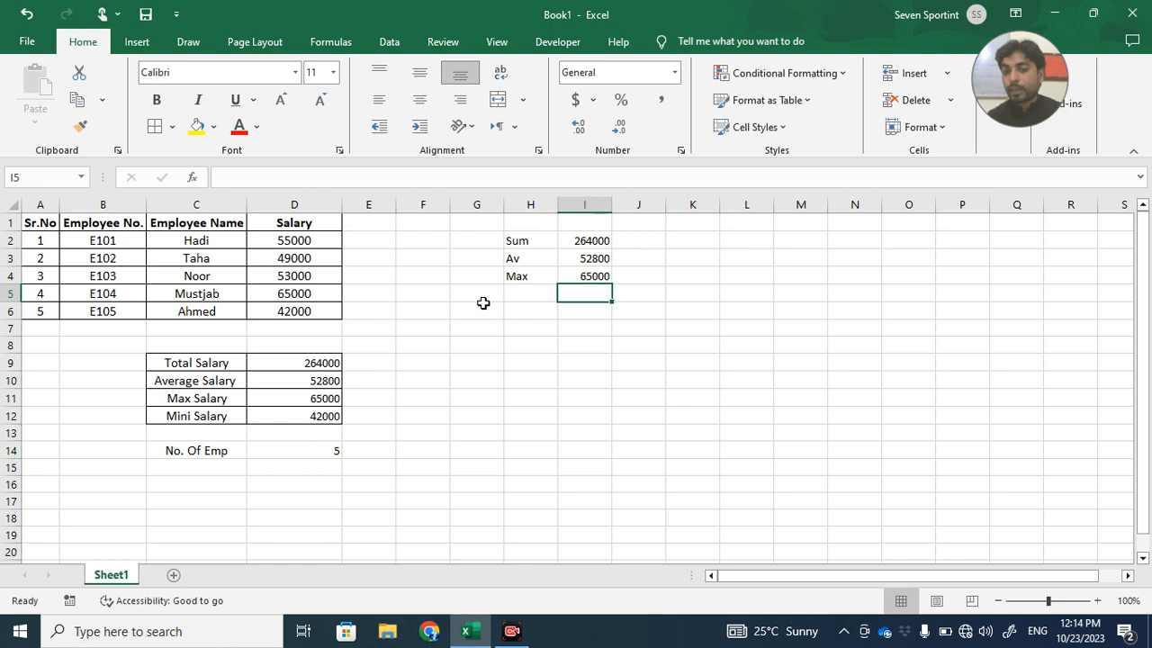
# Label cell H5 "Min" and find the lowest salary of D2:D6 in cell I5 with the MIN function.
pyautogui.click(524, 293)
pyautogui.write('Min')
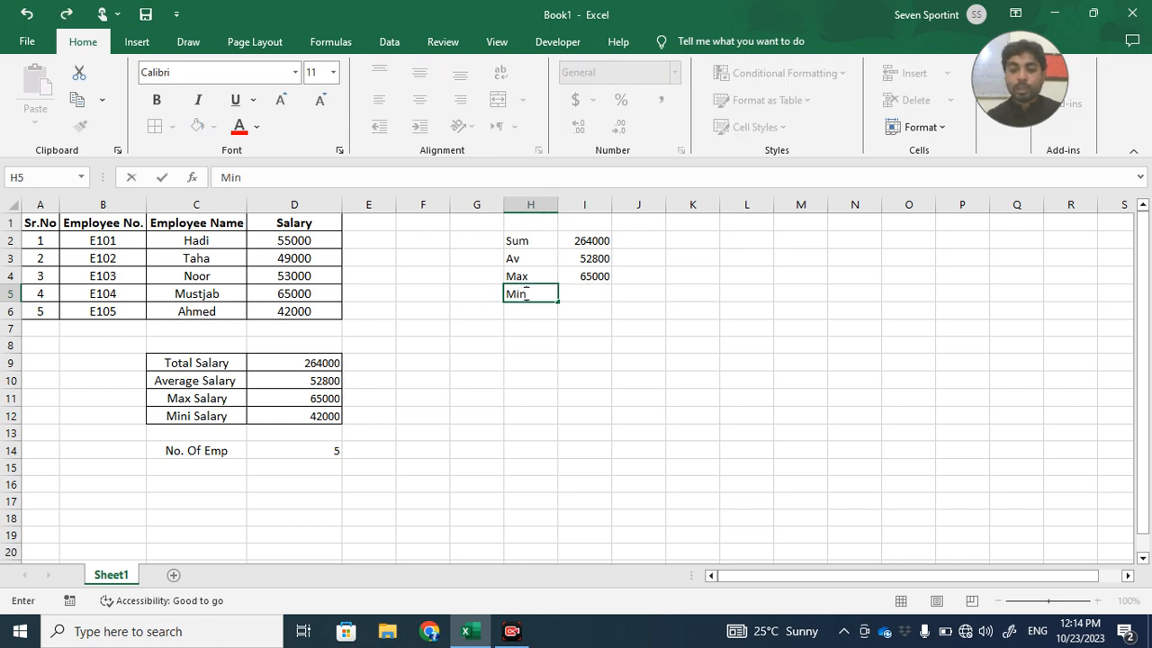
pyautogui.click(591, 288)
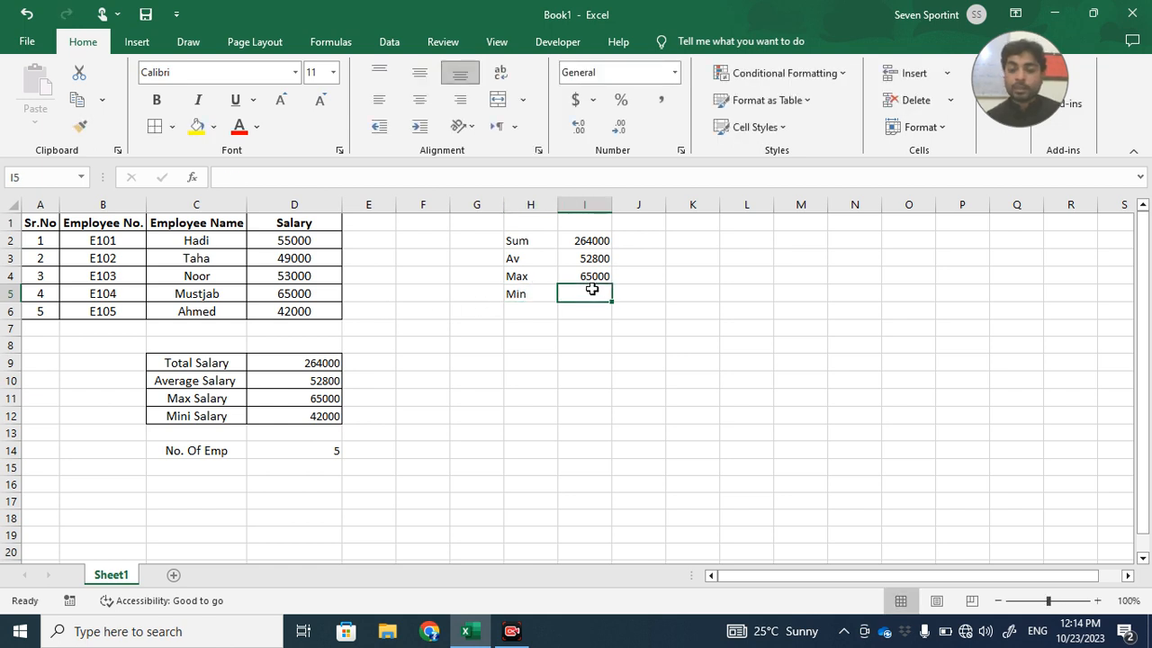
pyautogui.write('=')
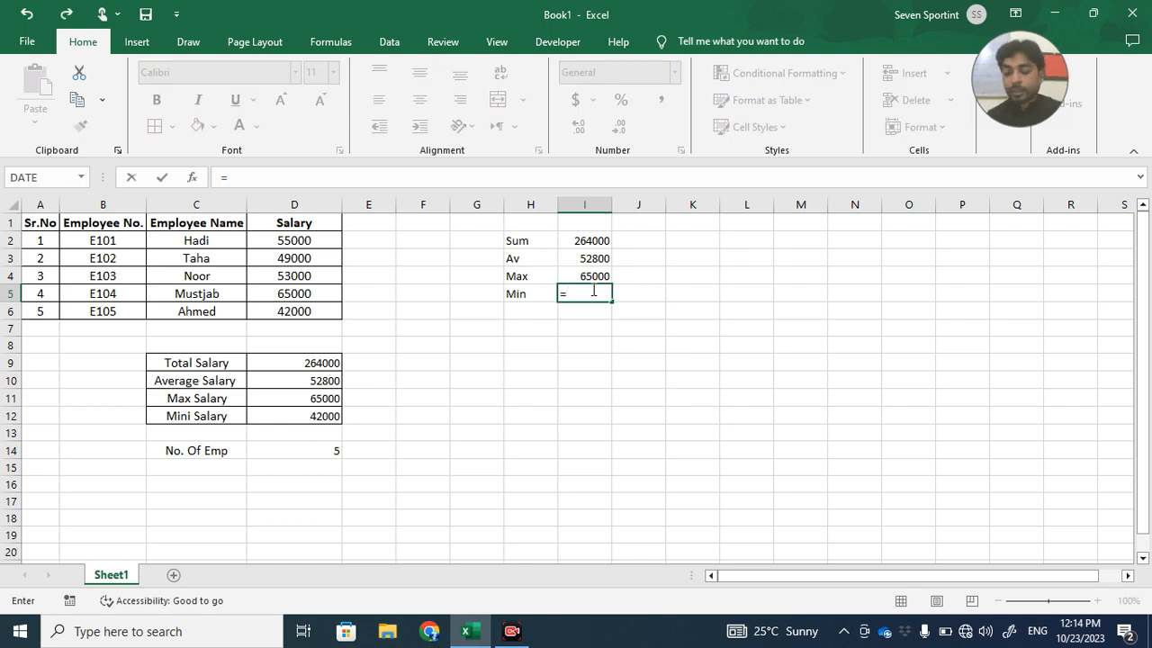
pyautogui.write('min')
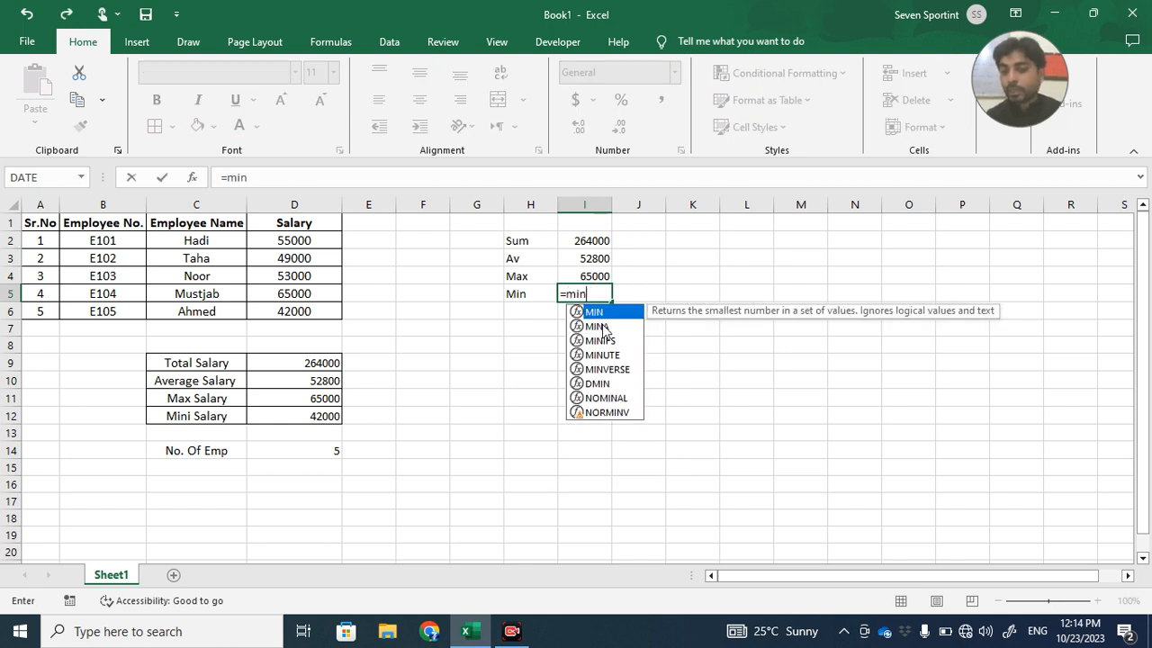
pyautogui.press('Tab')
pyautogui.moveTo(310, 245); pyautogui.dragTo(317, 306)
pyautogui.press('Return')
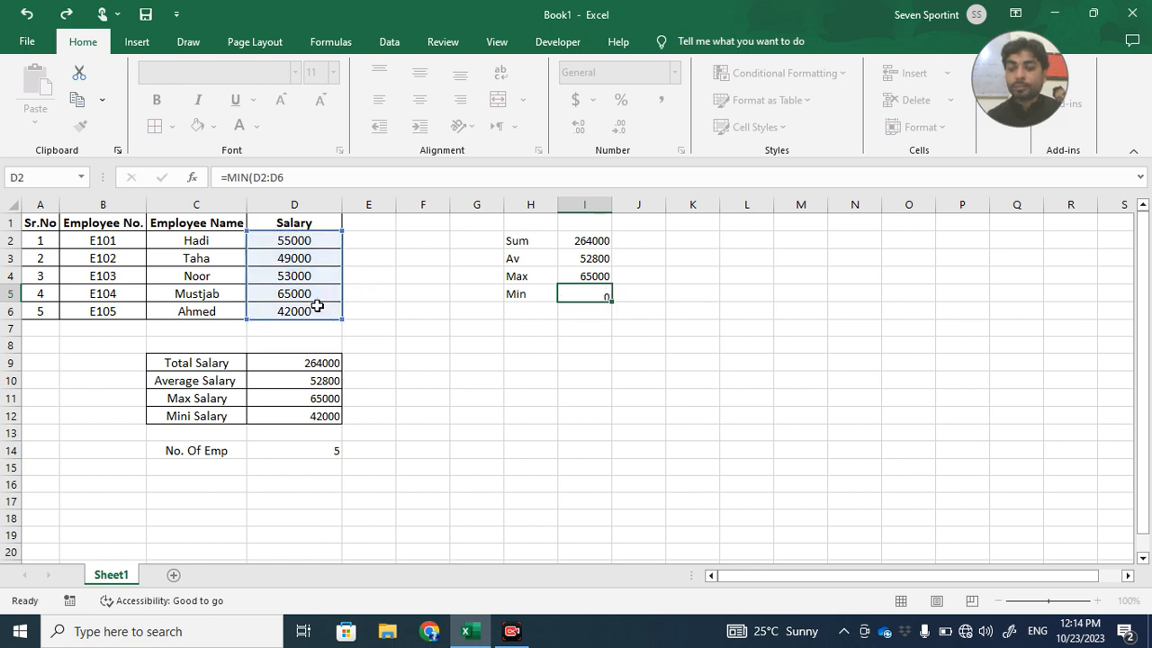
# Label cell H6 "count" and count the salary entries D2:D6 in cell I6 with the COUNT function.
pyautogui.click(533, 310)
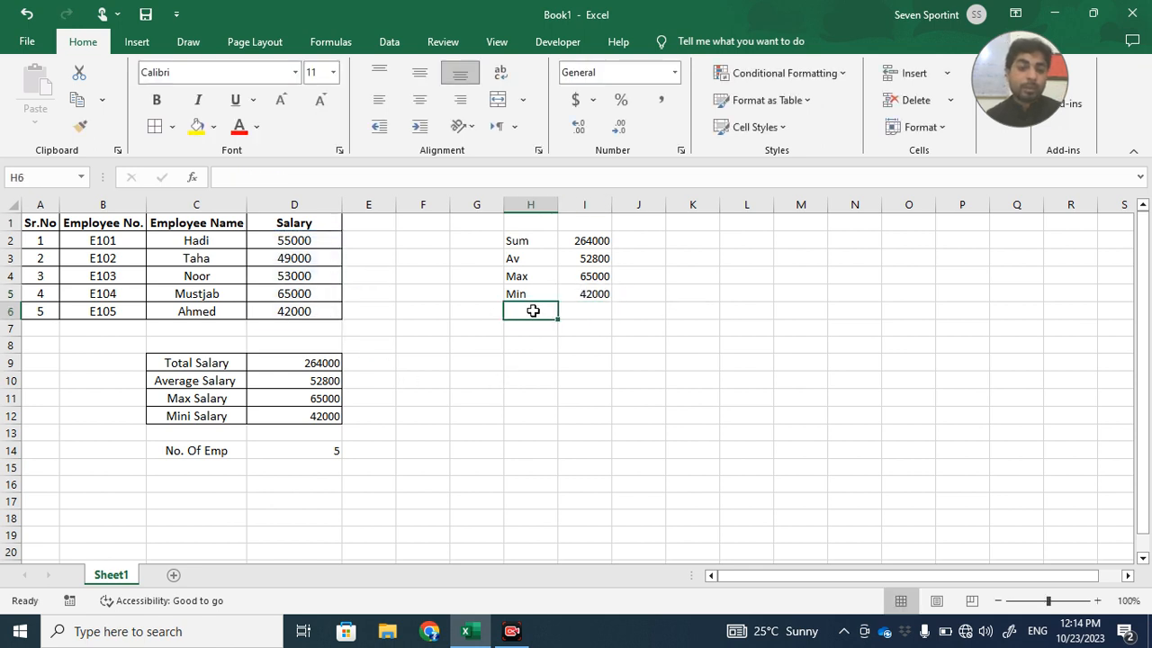
pyautogui.write('count')
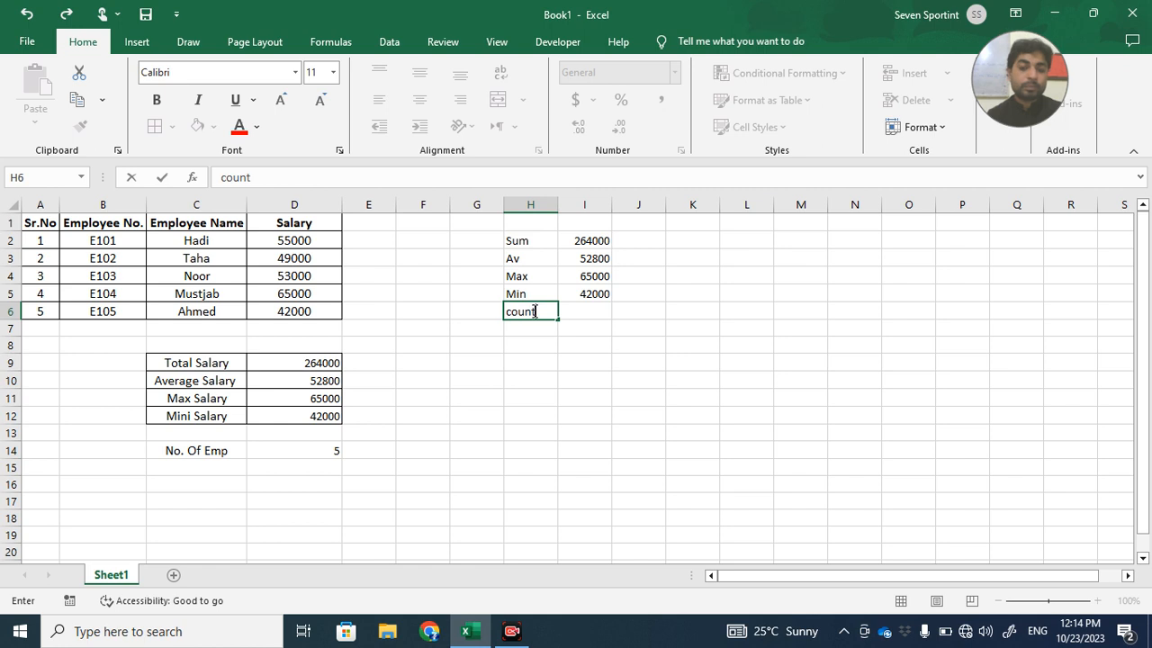
pyautogui.click(598, 315)
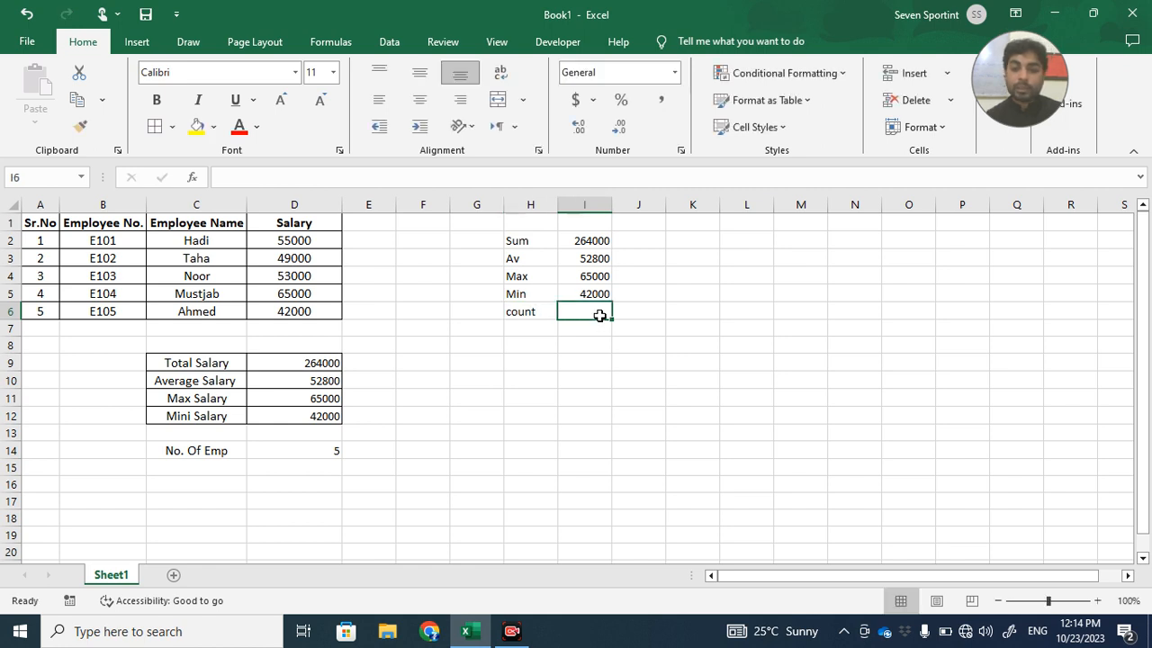
pyautogui.write('=co')
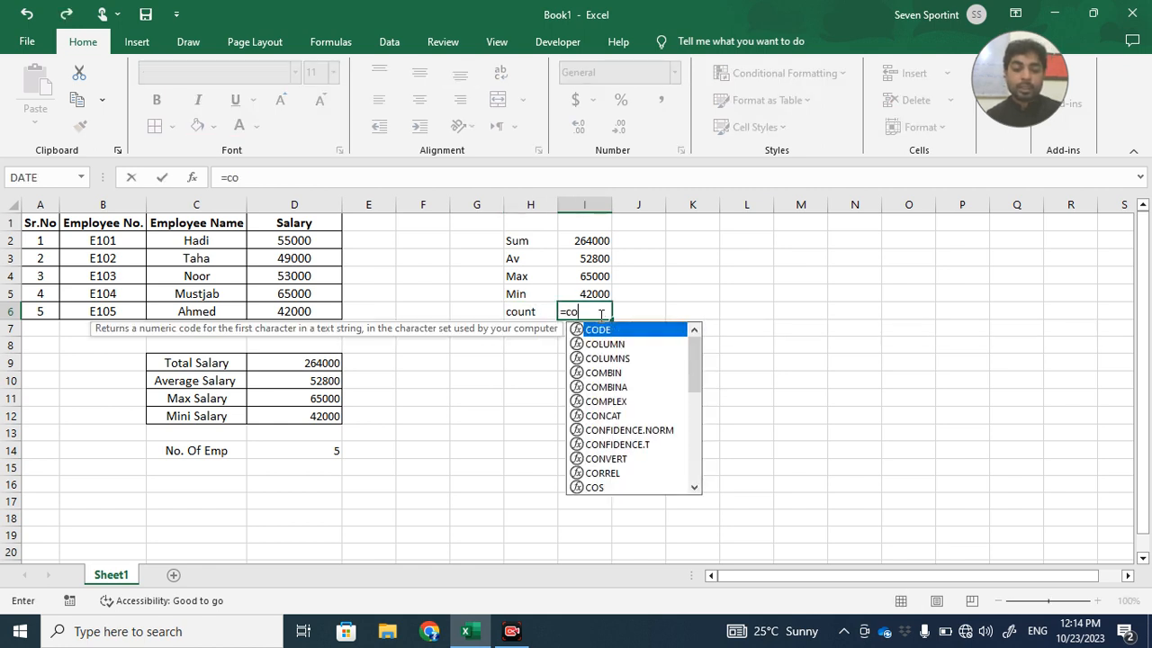
pyautogui.write('unt')
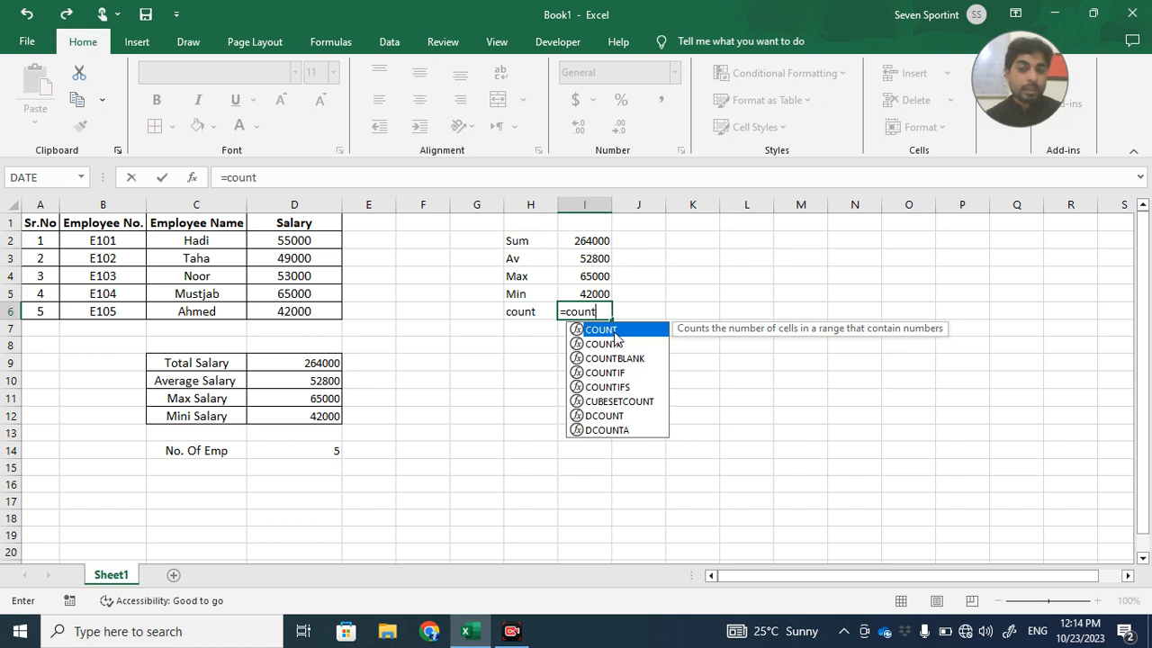
pyautogui.doubleClick(615, 331)
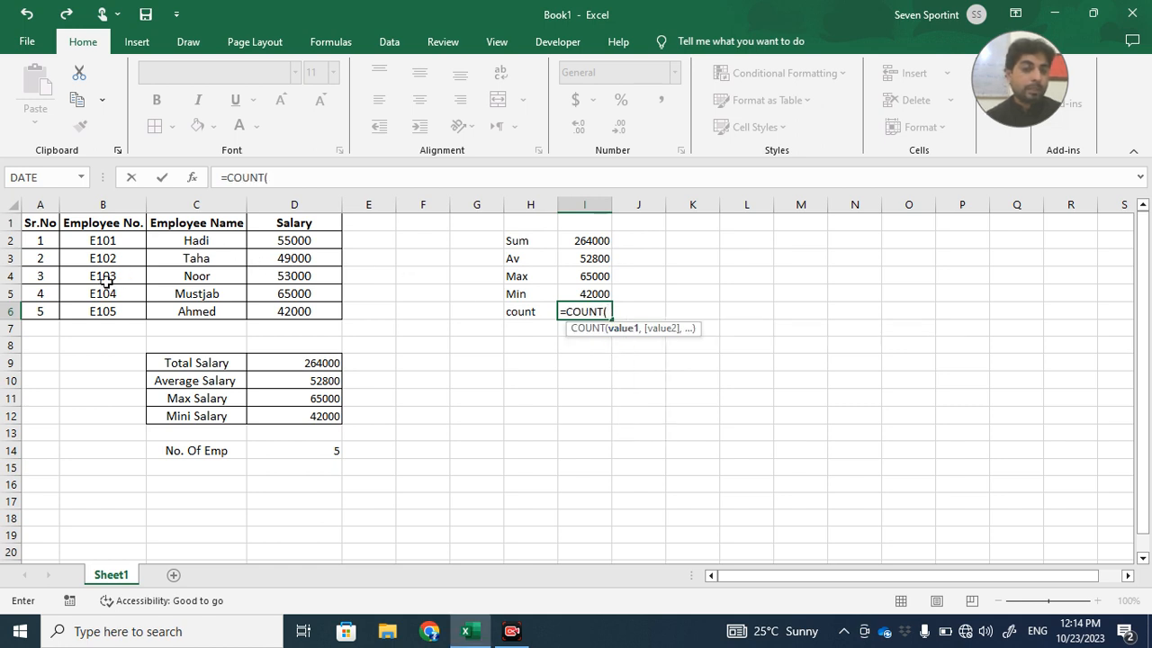
pyautogui.moveTo(329, 238); pyautogui.dragTo(321, 317)
pyautogui.press('Return')
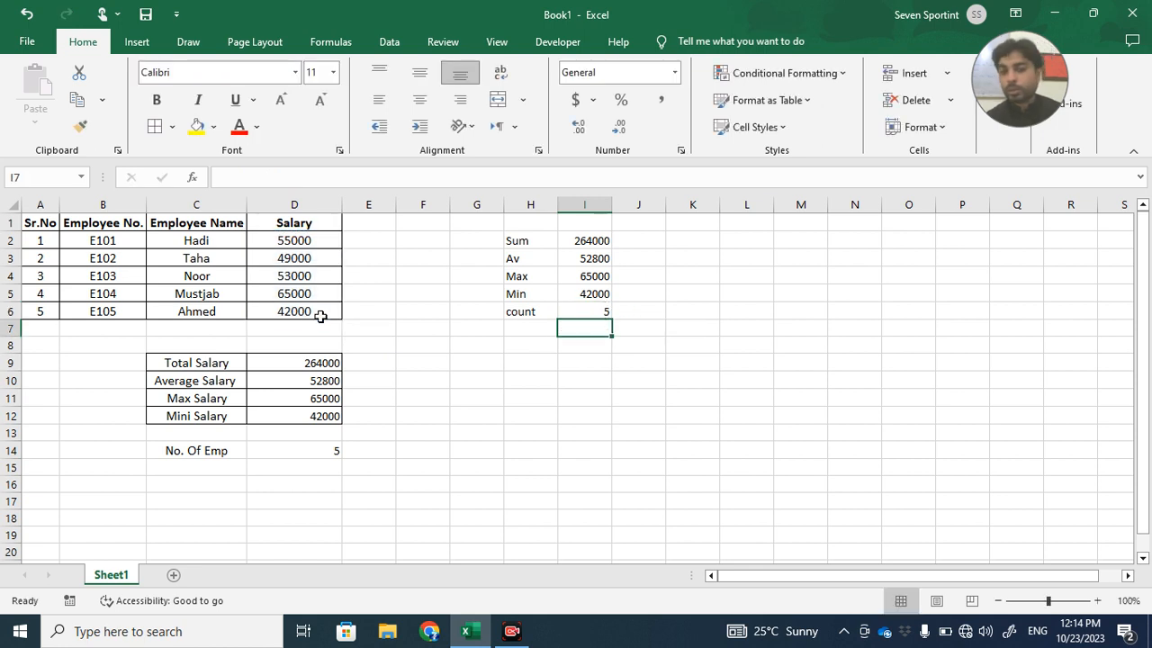
pyautogui.click(462, 429)
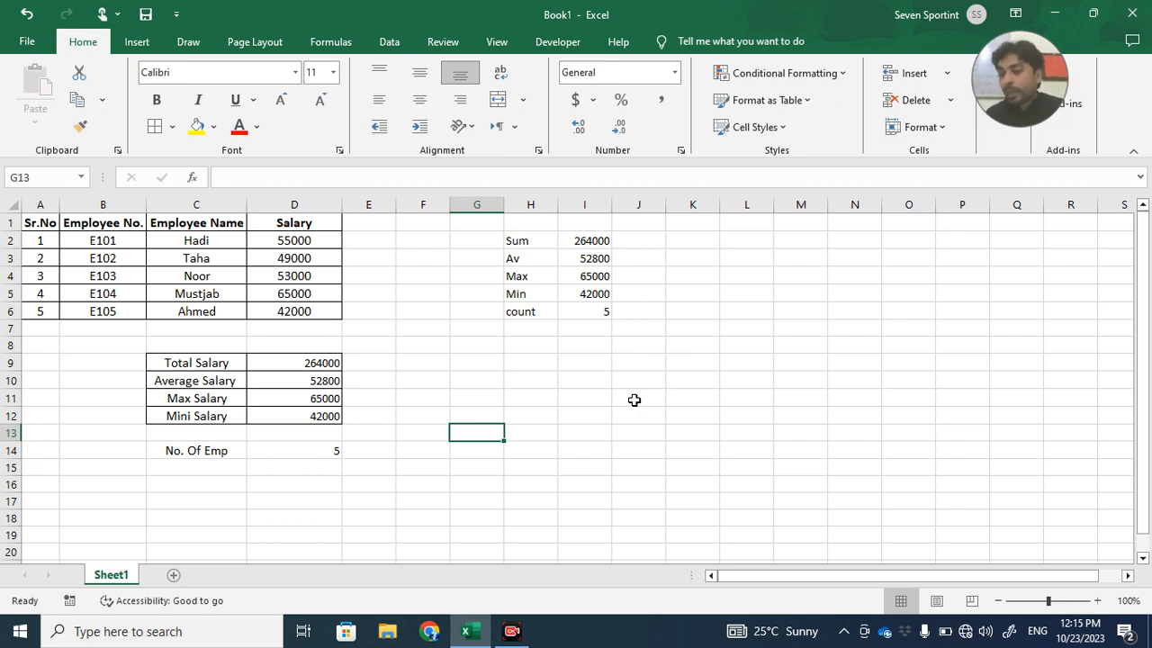
# Write the percentage calculation example "10/20 *100" as plain text in empty cell N11.
pyautogui.click(846, 396)
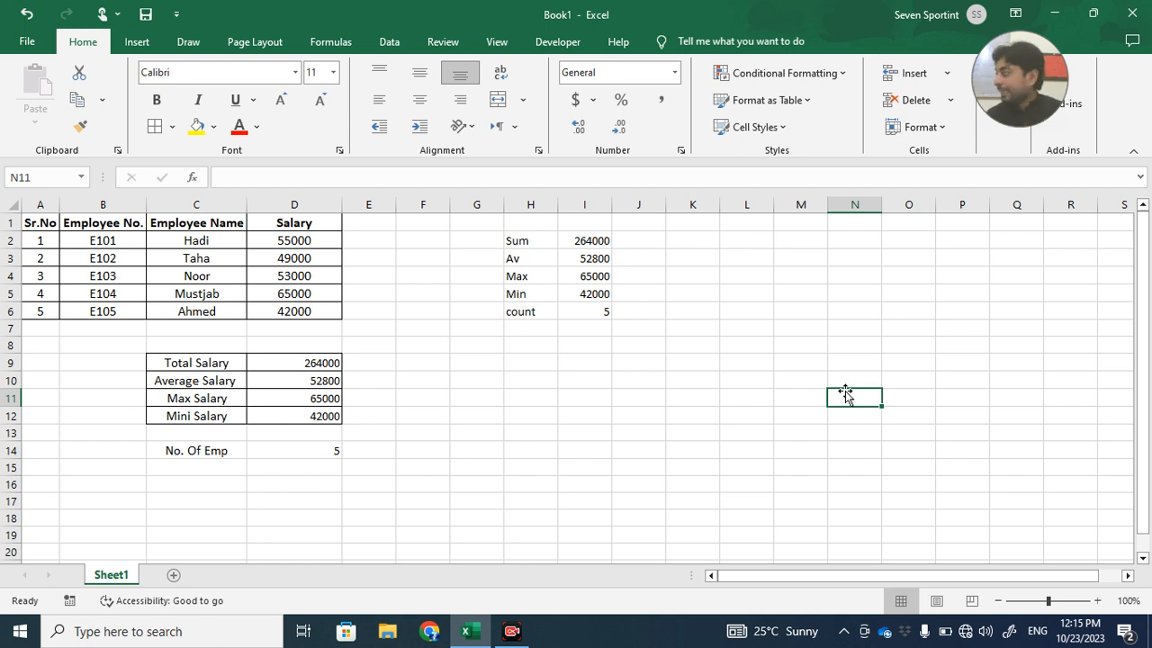
pyautogui.write('10/')
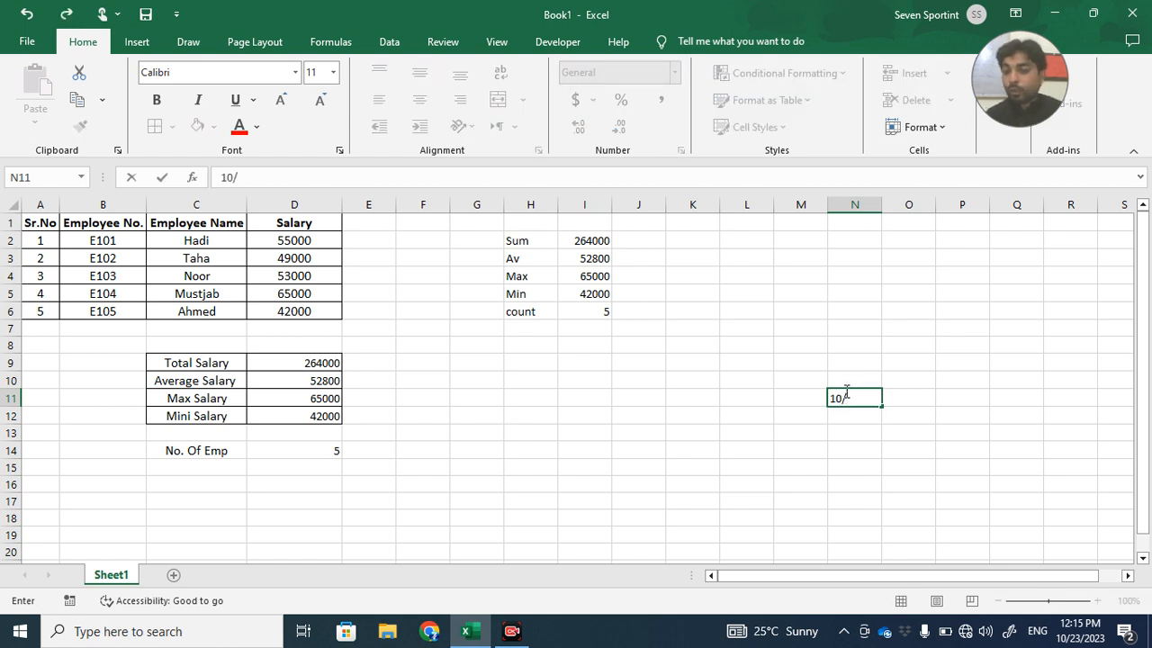
pyautogui.write('20')
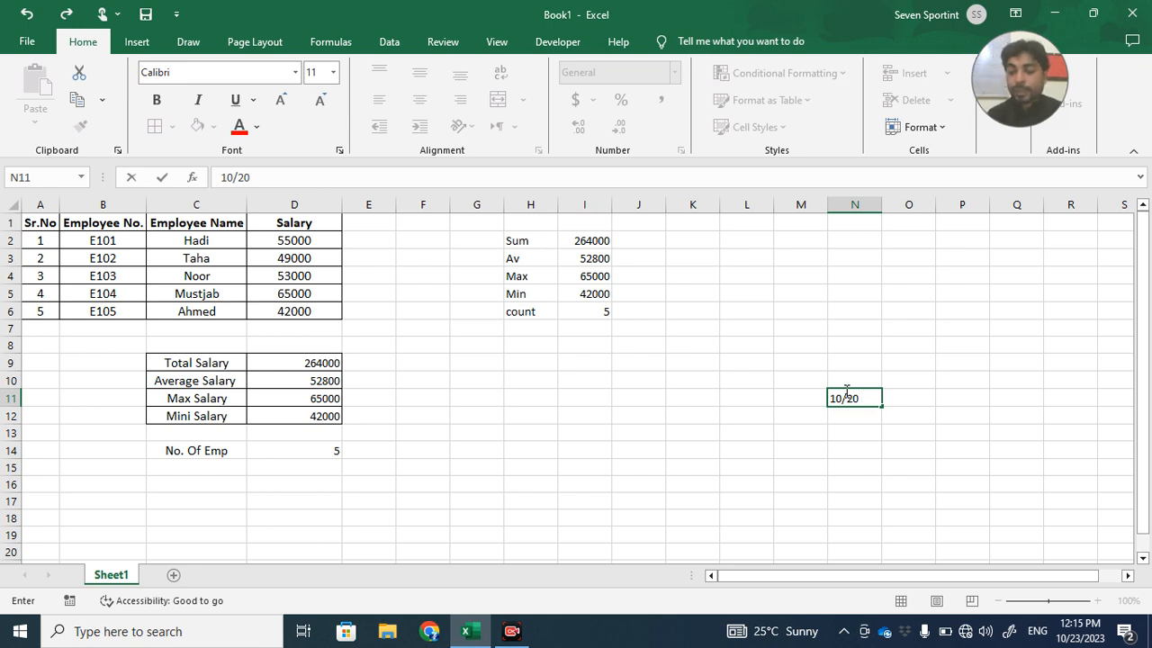
pyautogui.write('8')
pyautogui.press('BackSpace')
pyautogui.write('*100')
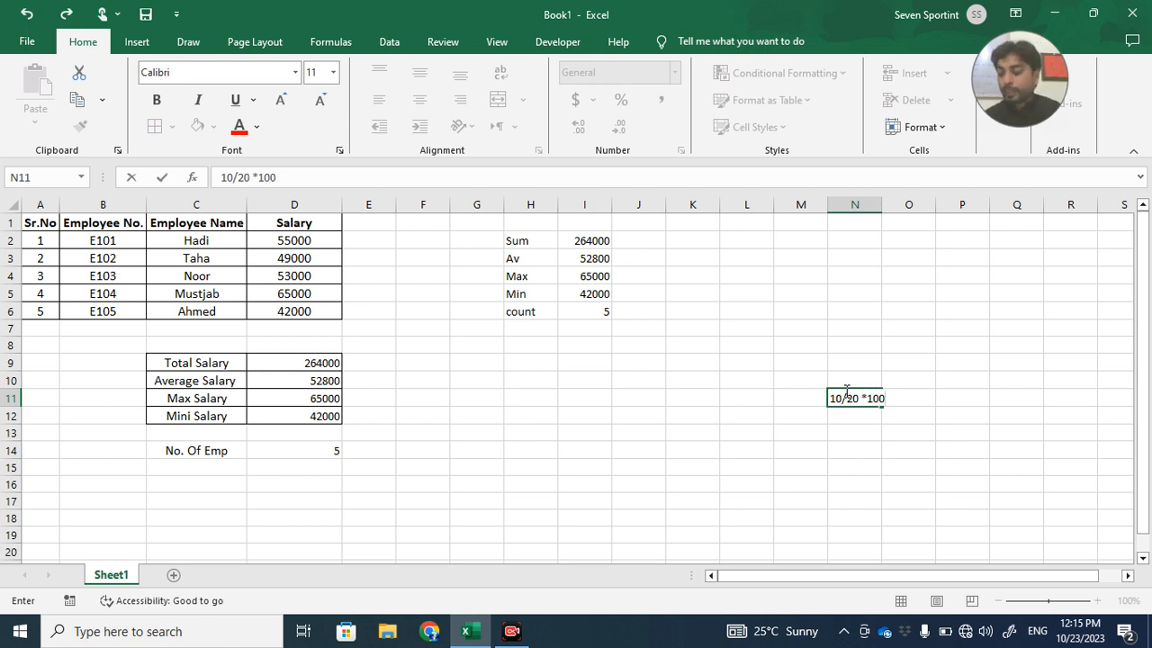
pyautogui.press('Return')
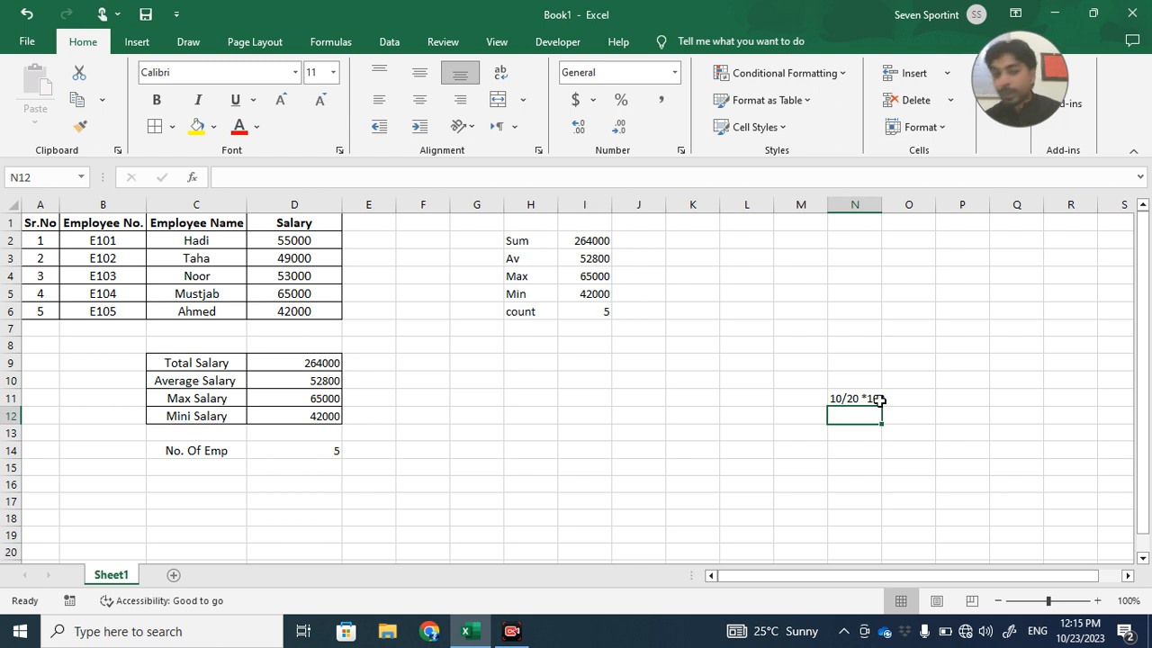
# Calculate the first employee's share of the total salary in cell E2 with the formula =D2/D9*100.
pyautogui.click(356, 242)
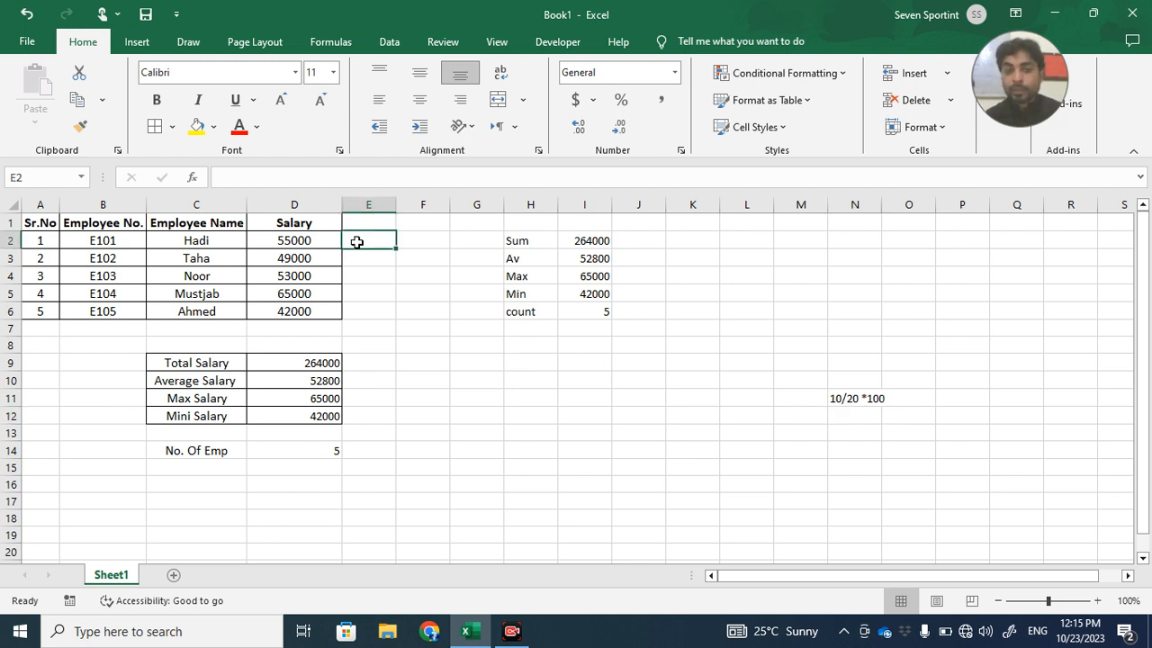
pyautogui.write('=')
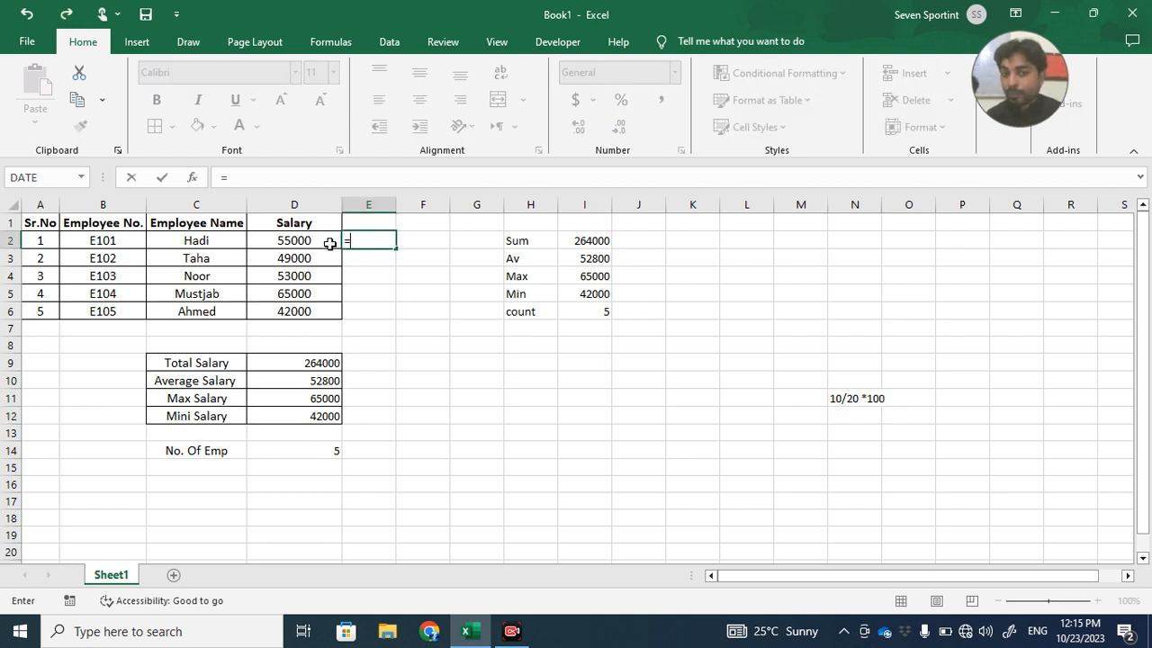
pyautogui.click(323, 243)
pyautogui.write('/')
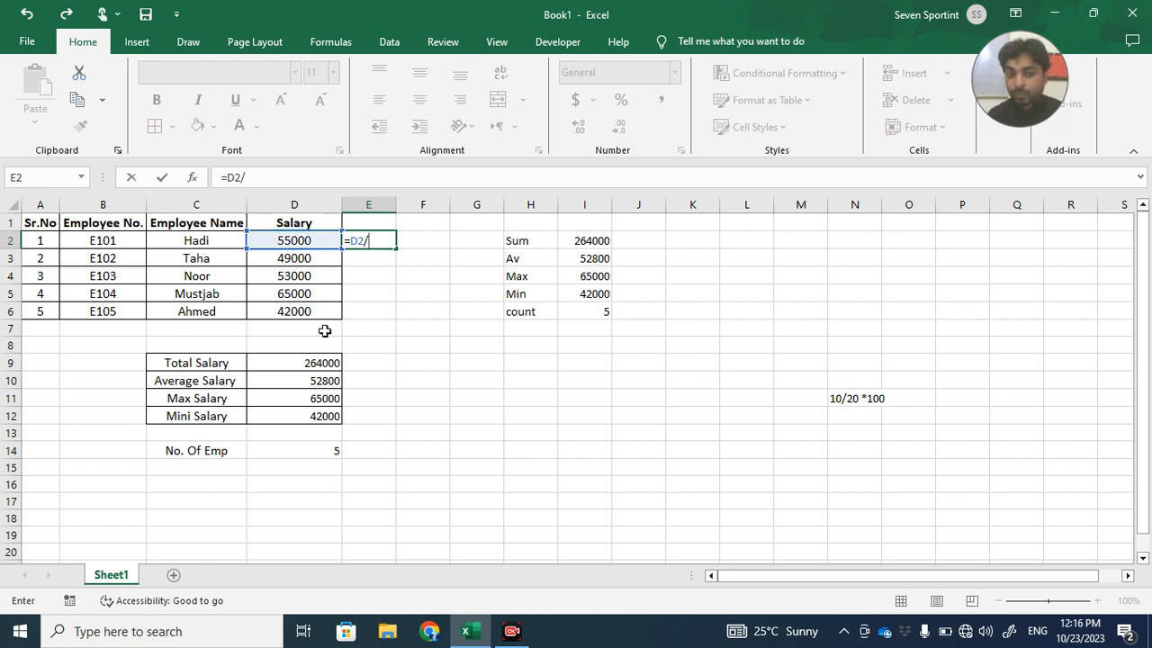
pyautogui.click(323, 362)
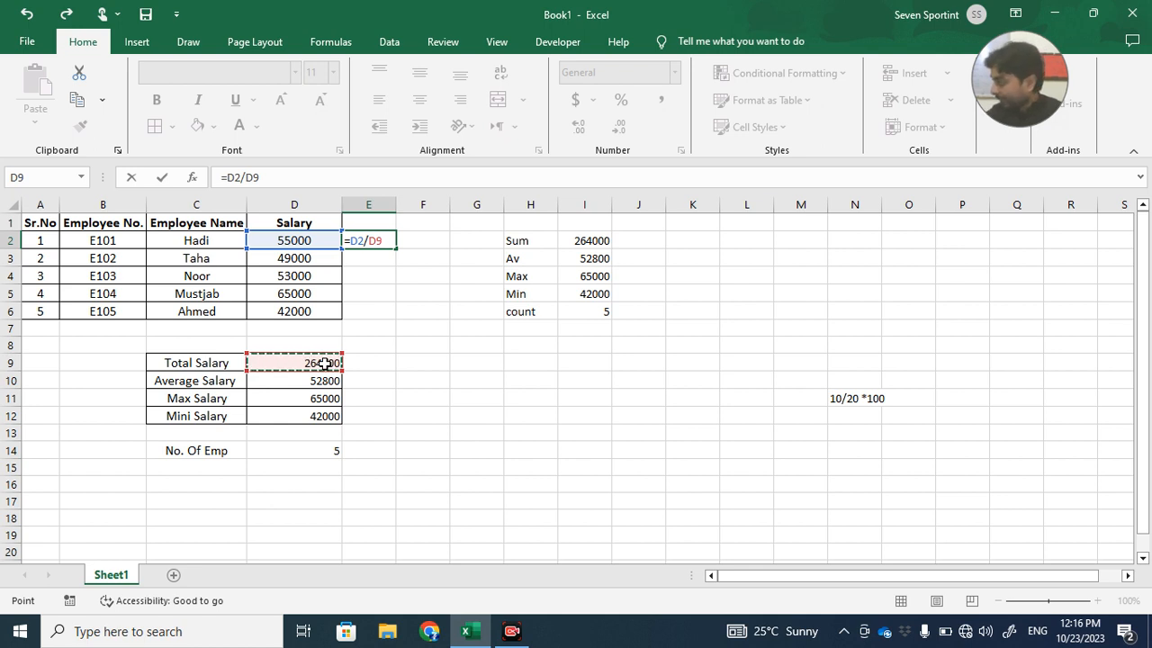
pyautogui.write('*100')
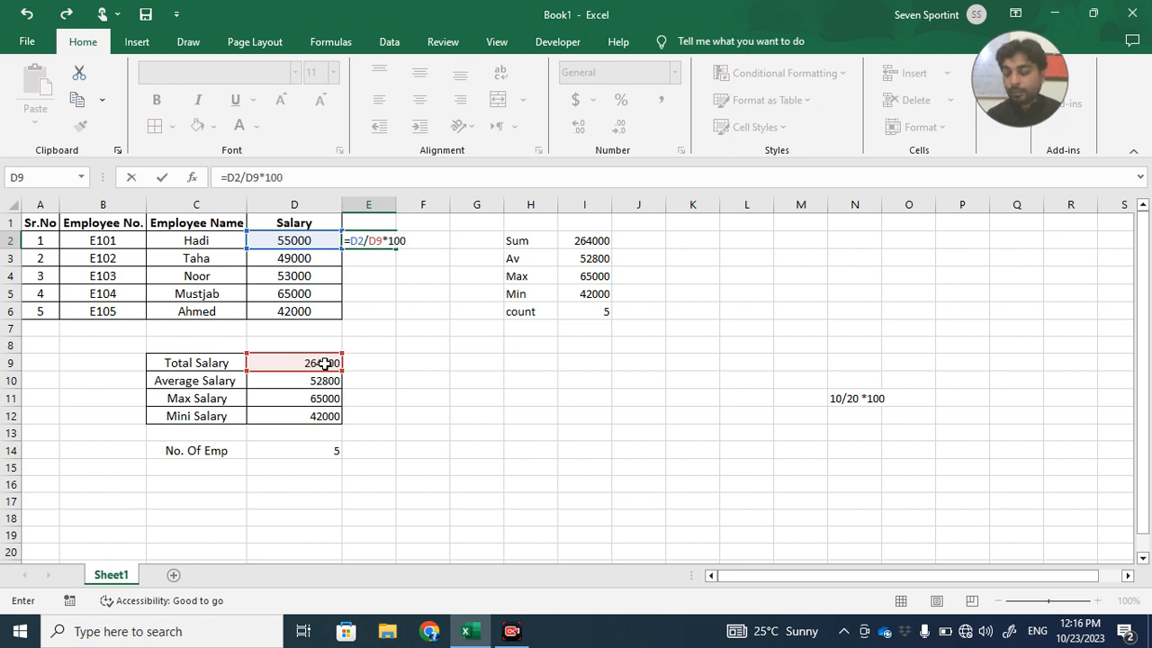
pyautogui.press('Return')
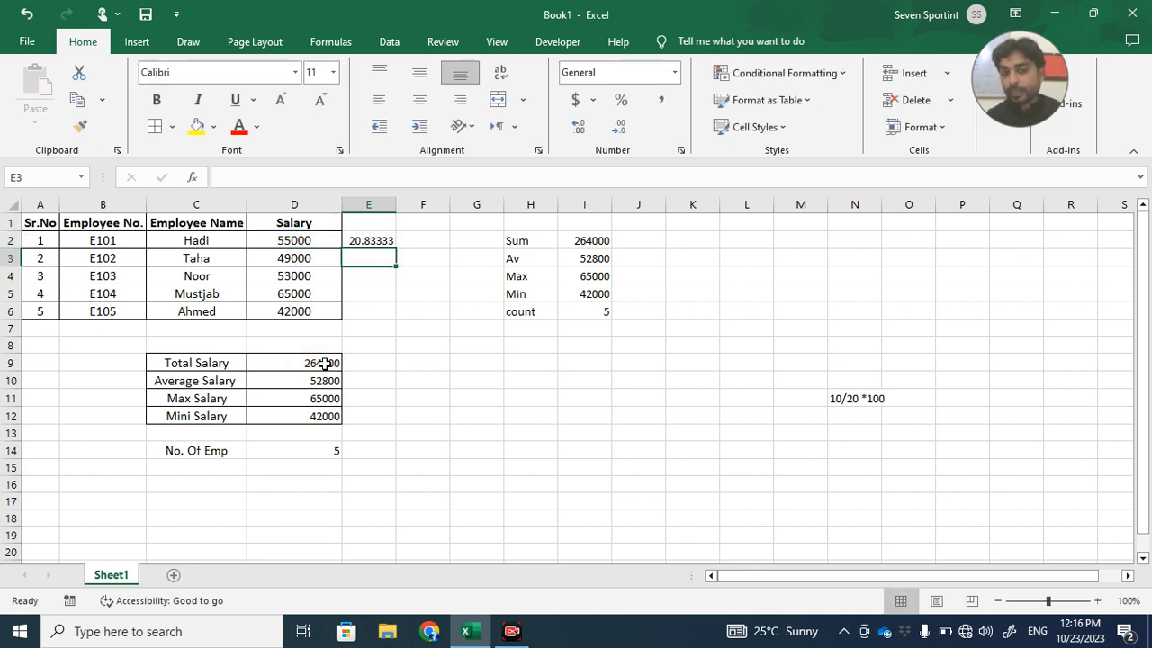
pyautogui.click(423, 378)
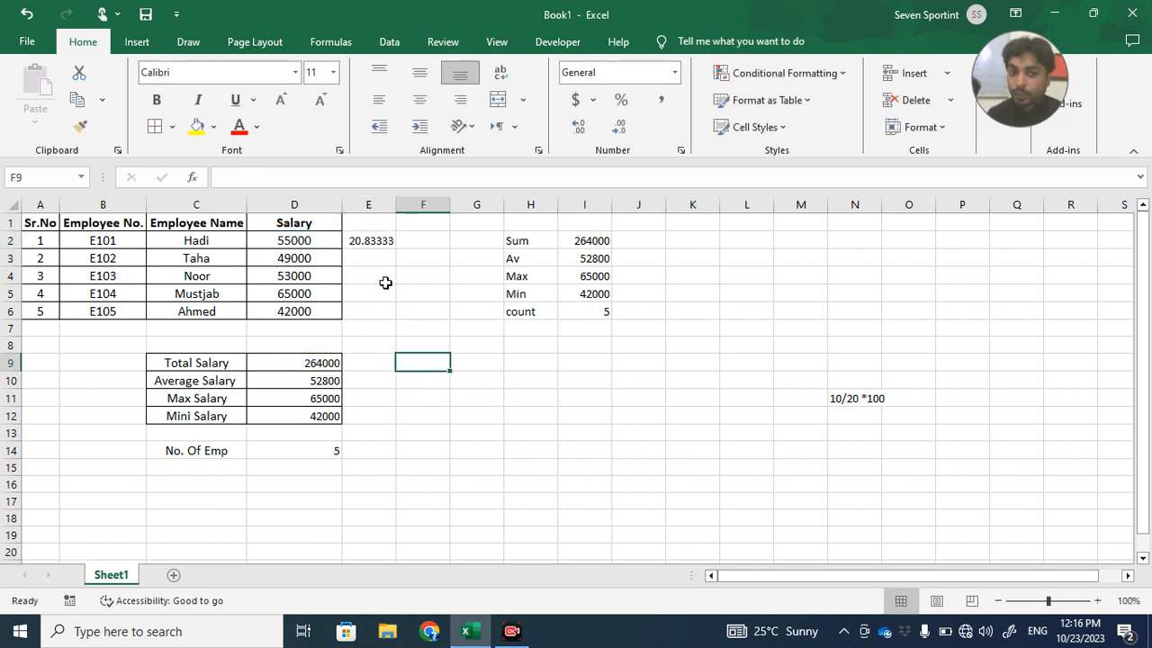
# Fill the percentage formula from E2 down to E6 and inspect the copied formulas in E3 and E4.
pyautogui.click(381, 241)
pyautogui.moveTo(393, 252); pyautogui.dragTo(394, 321)
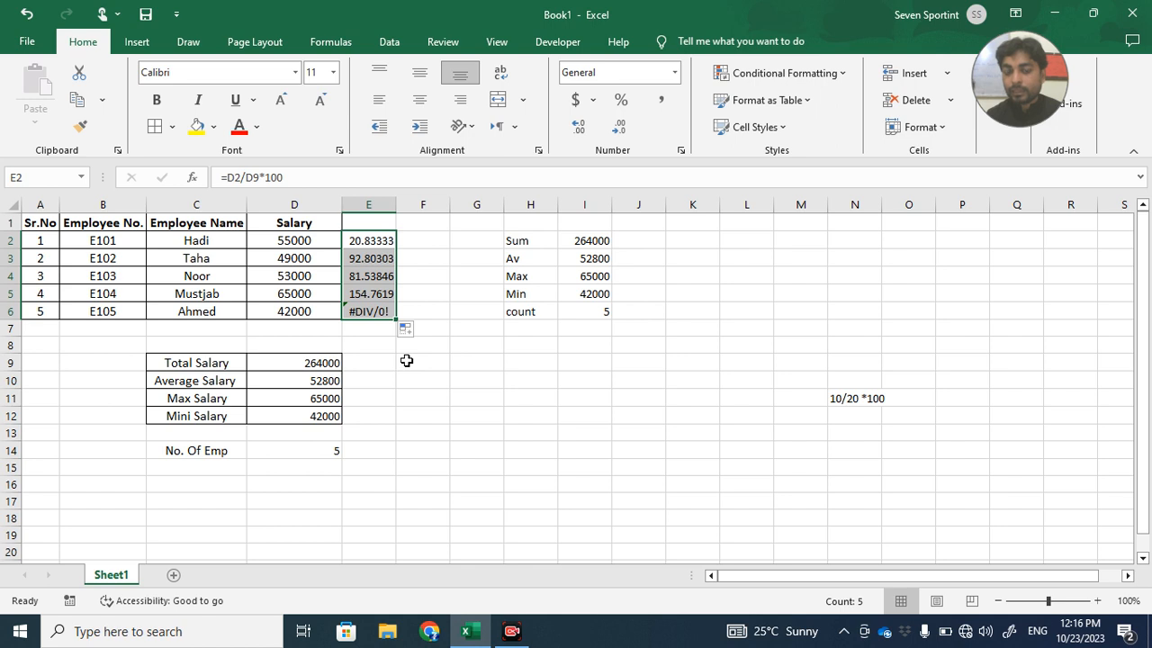
pyautogui.click(384, 284)
pyautogui.click(384, 258)
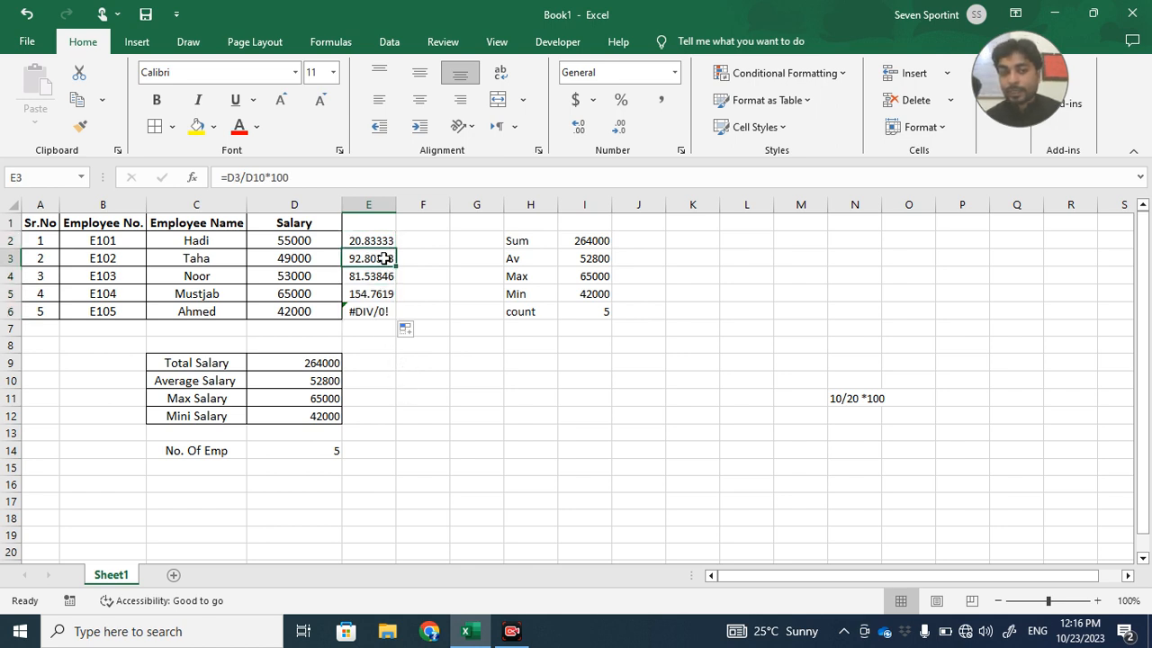
pyautogui.click(385, 277)
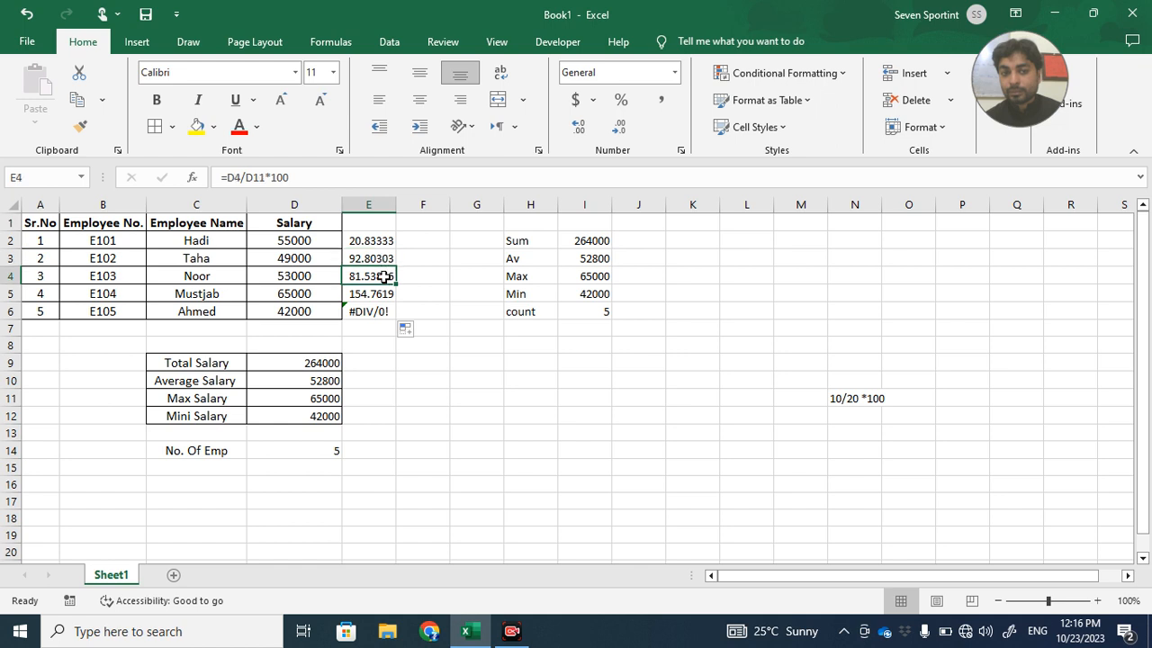
# Undo the downward fill of the percentage formula and the formula entry in cell E2.
pyautogui.click(387, 297)
pyautogui.hotkey('ctrl', 'z')
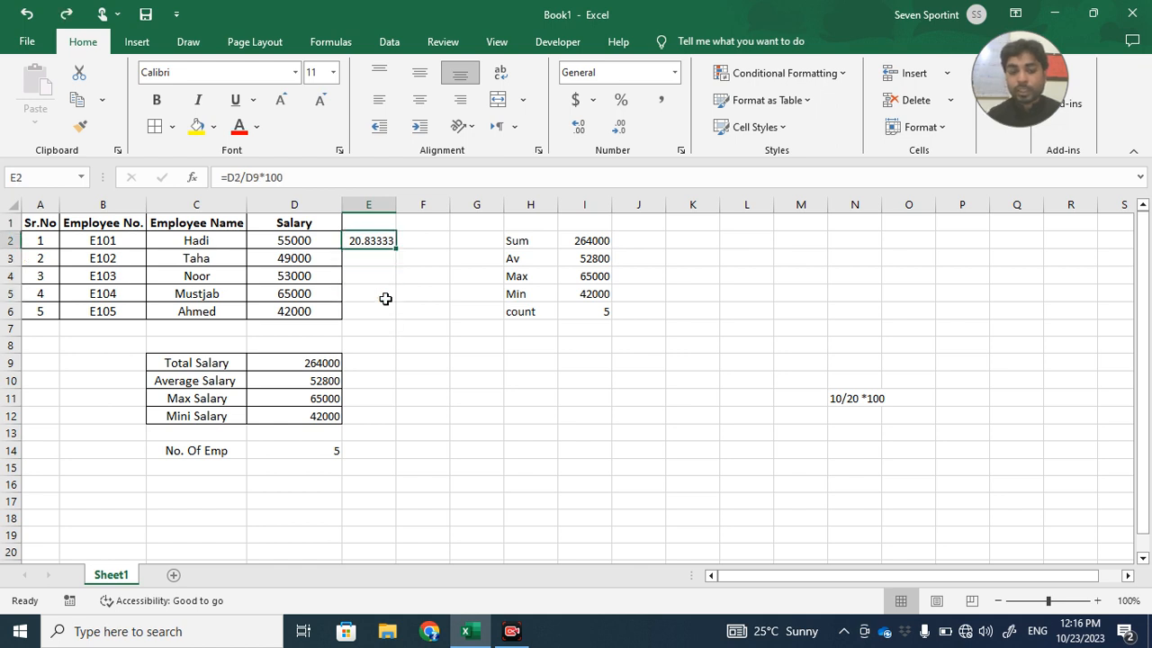
pyautogui.hotkey('ctrl', 'z')
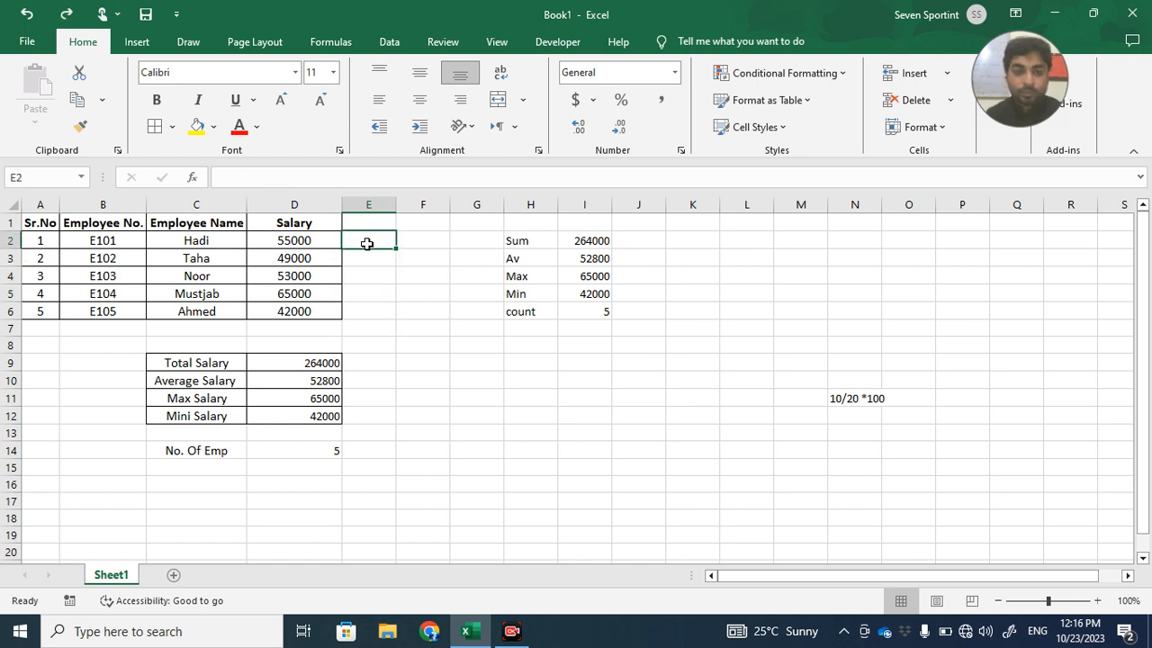
# Re-enter the first employee's share of the total salary in cell E2 with the formula =D2/D9*100.
pyautogui.write('=')
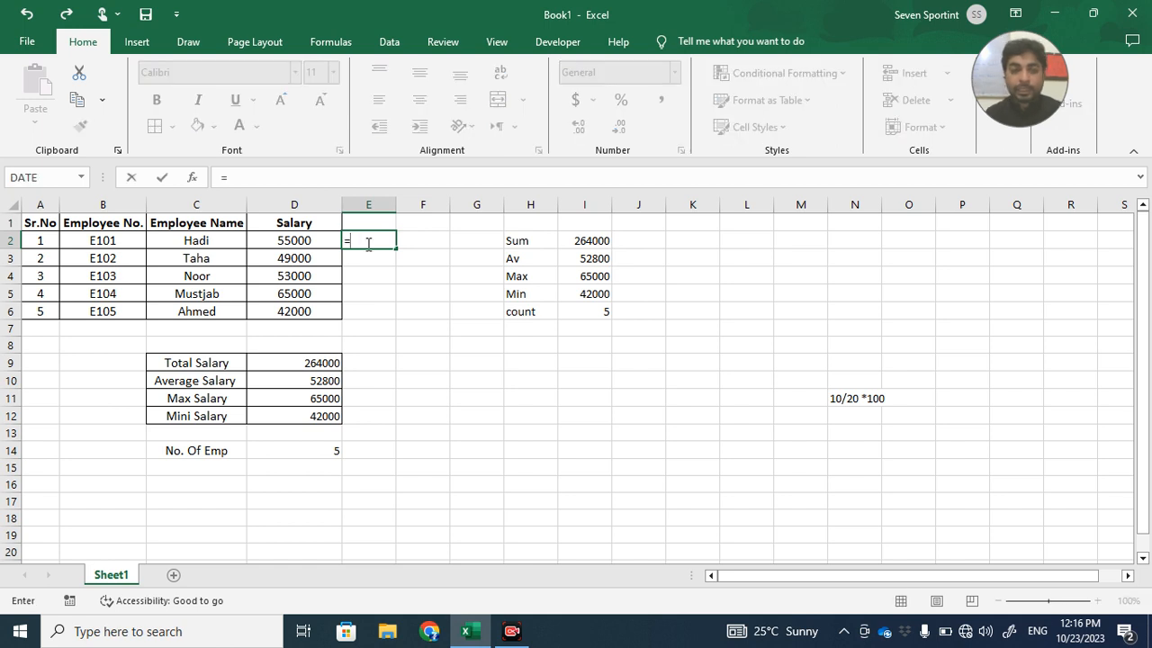
pyautogui.click(328, 240)
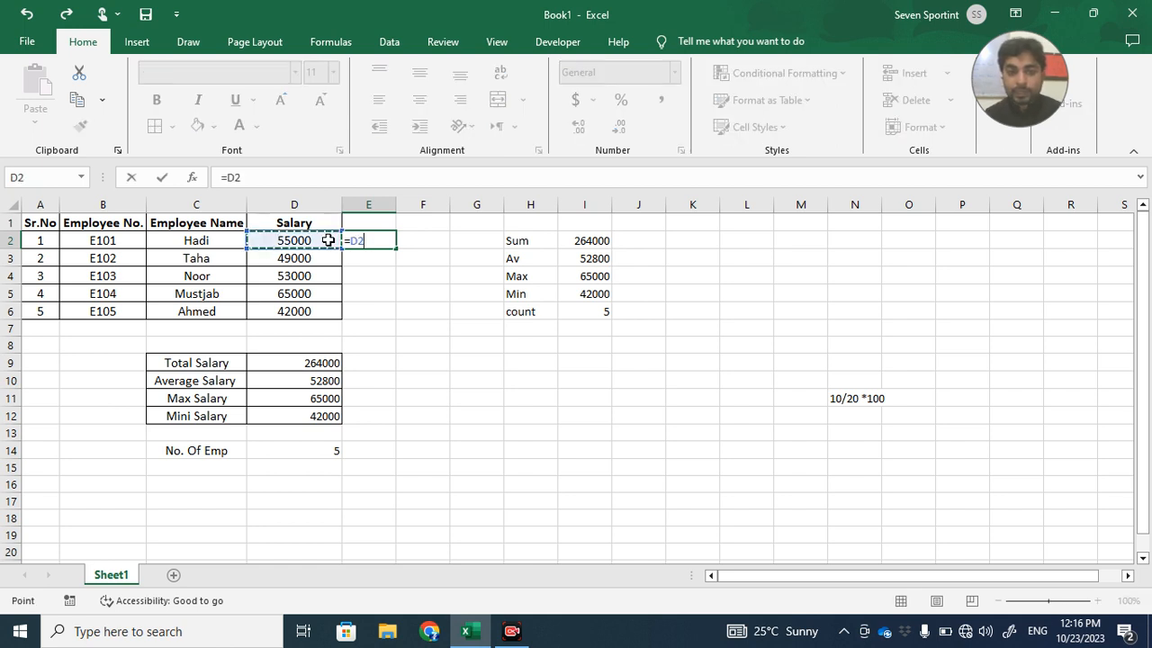
pyautogui.write('/')
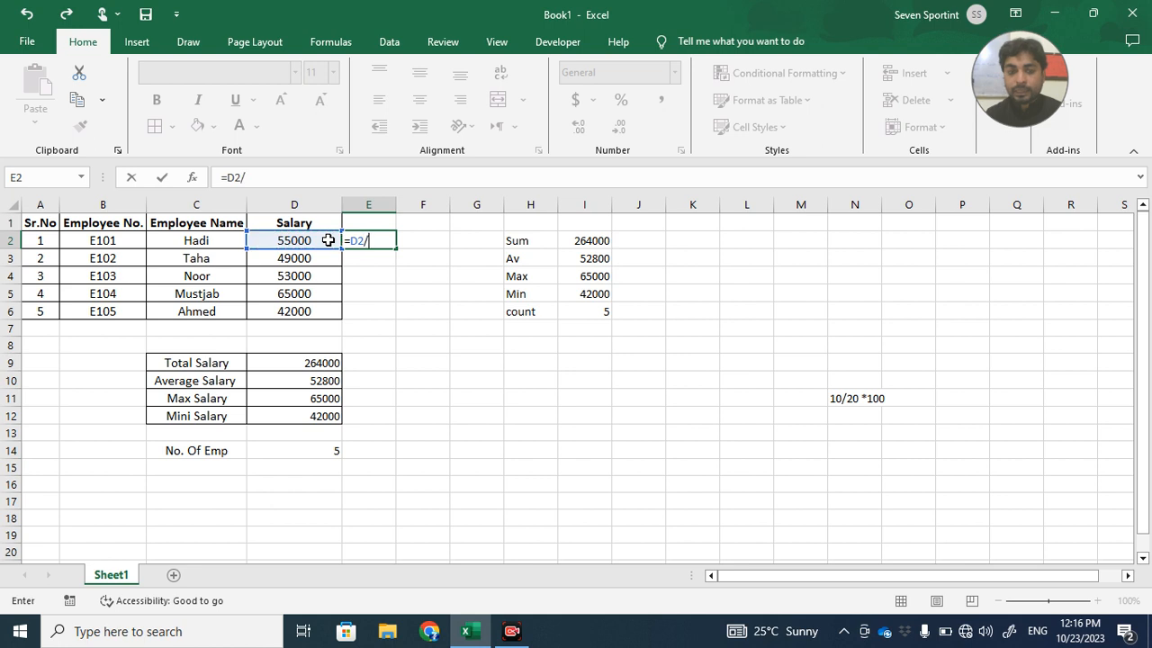
pyautogui.click(334, 363)
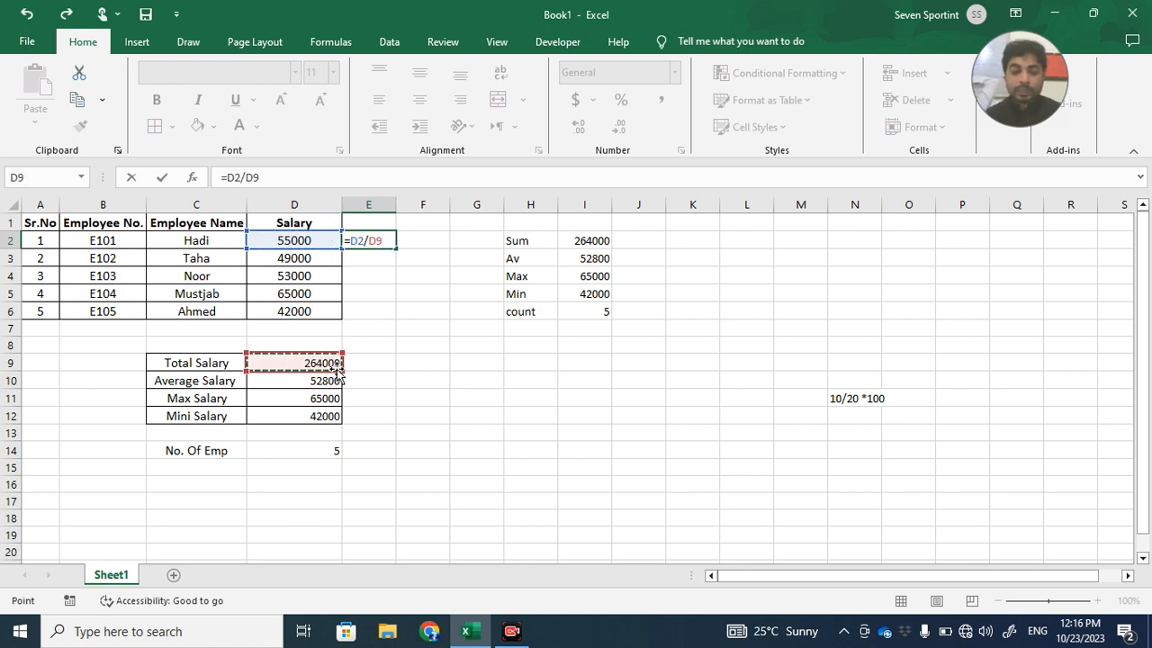
pyautogui.write('*100')
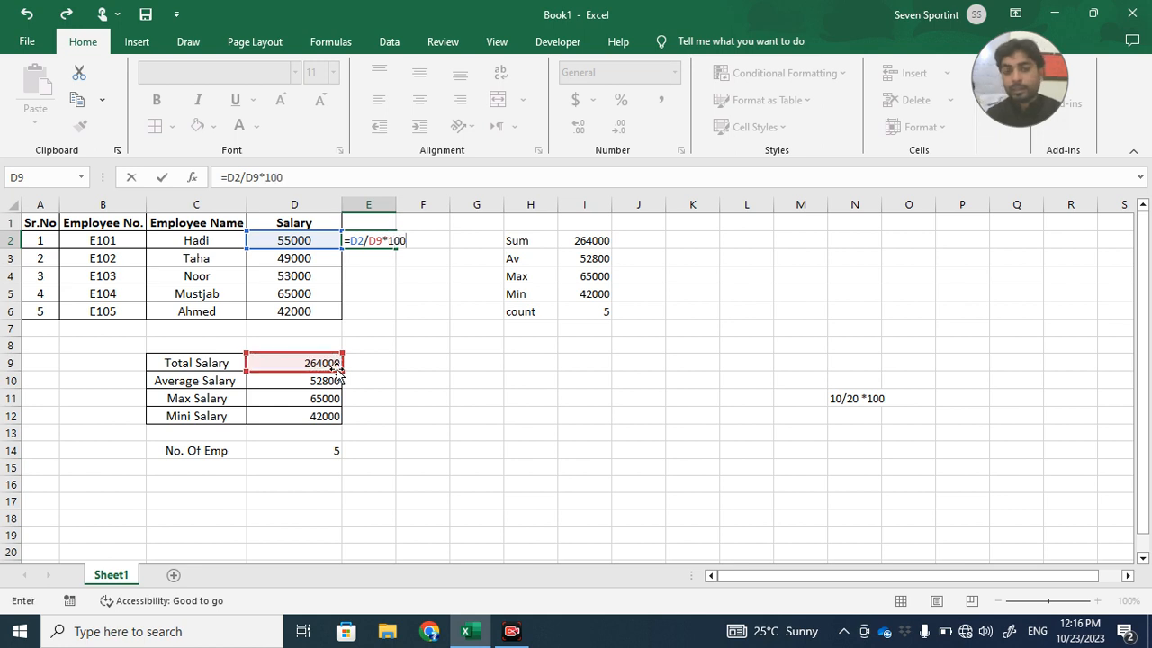
pyautogui.press('Return')
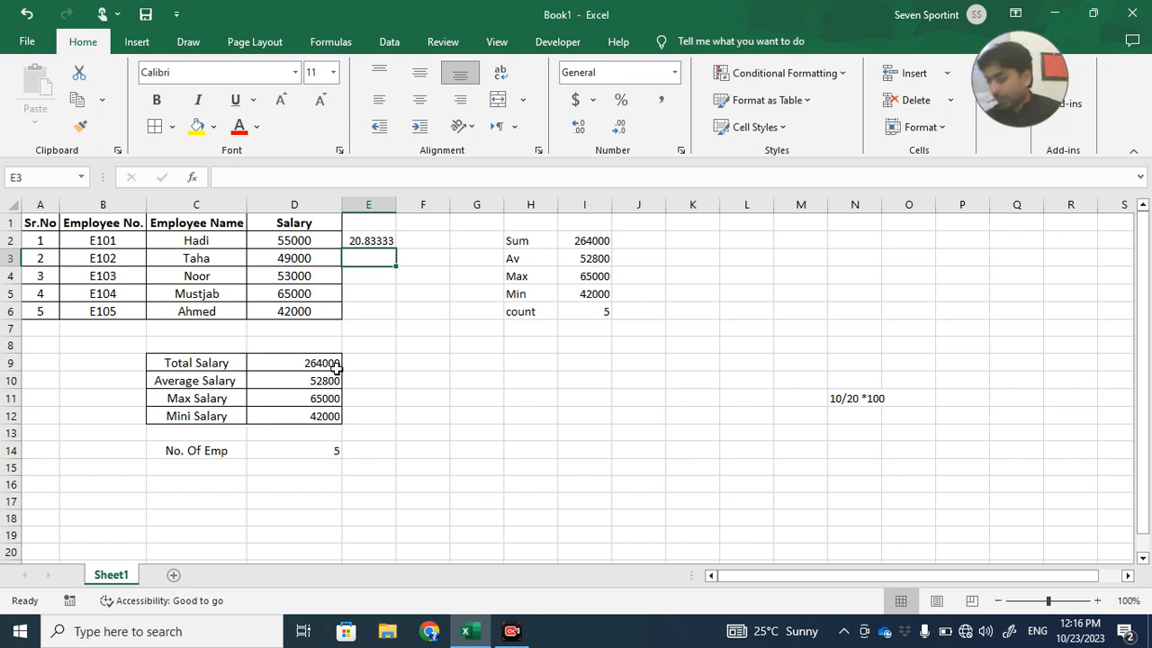
# Calculate the percentage example in empty cell I14 with the formula =10/20*100.
pyautogui.click(575, 447)
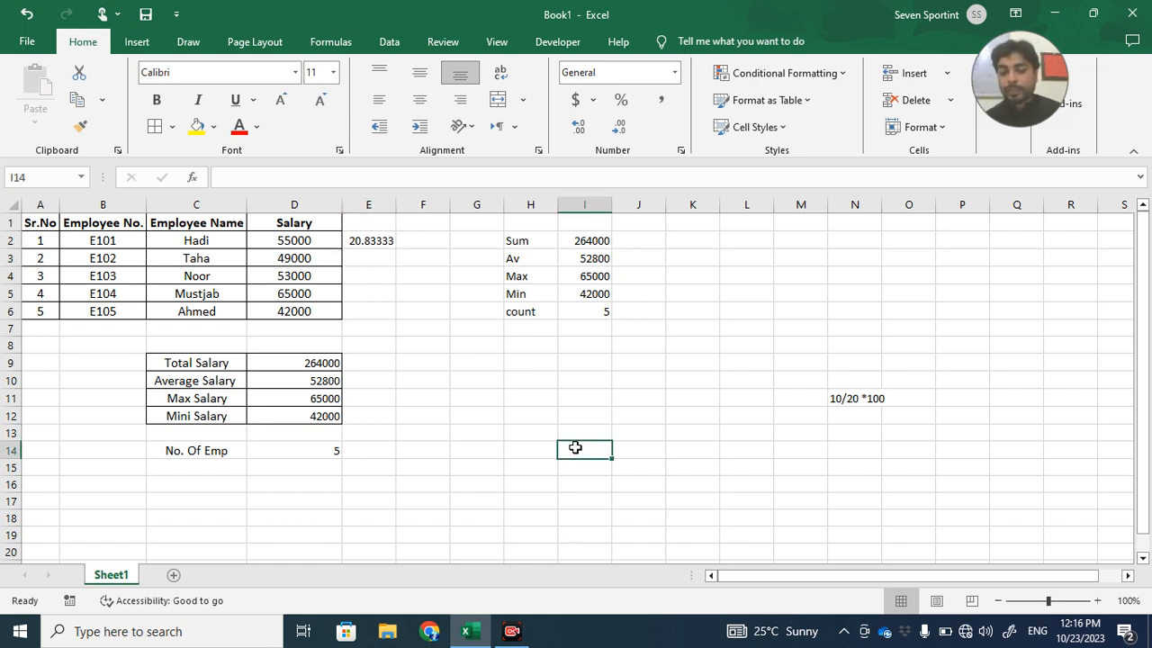
pyautogui.doubleClick(575, 447)
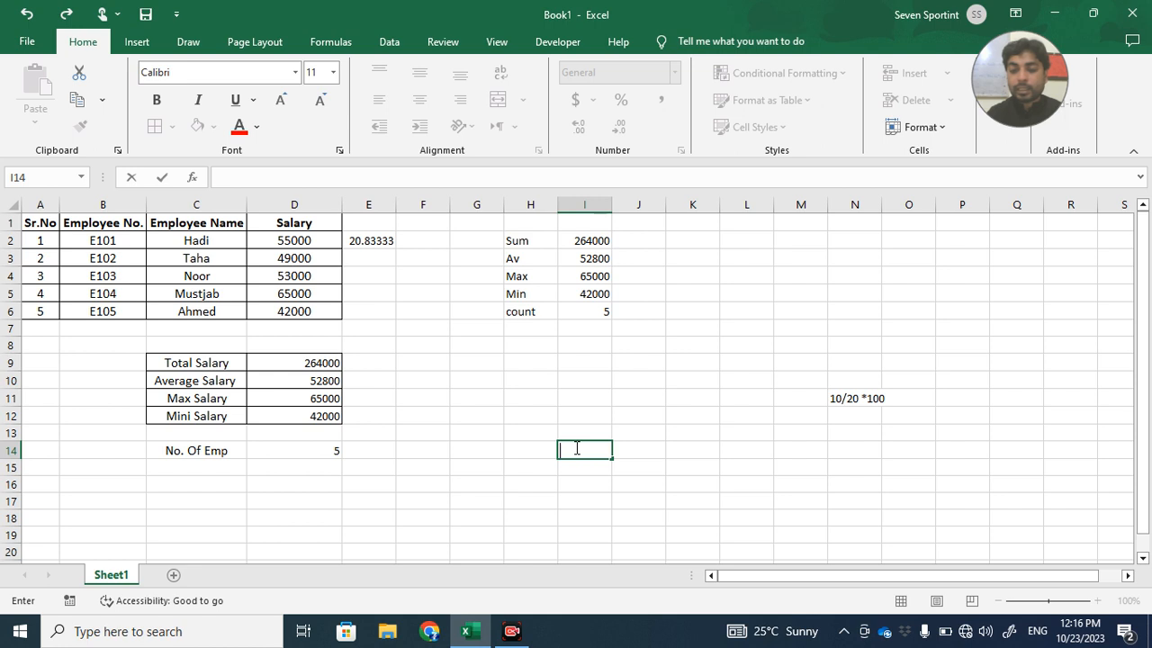
pyautogui.write('1')
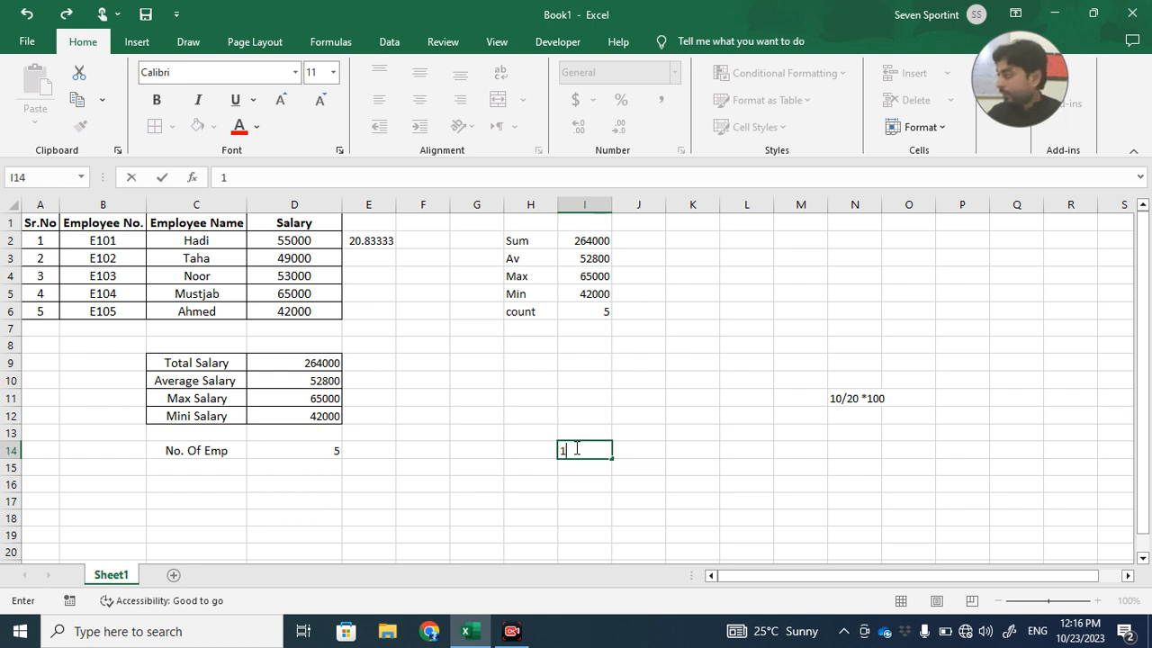
pyautogui.press('BackSpace')
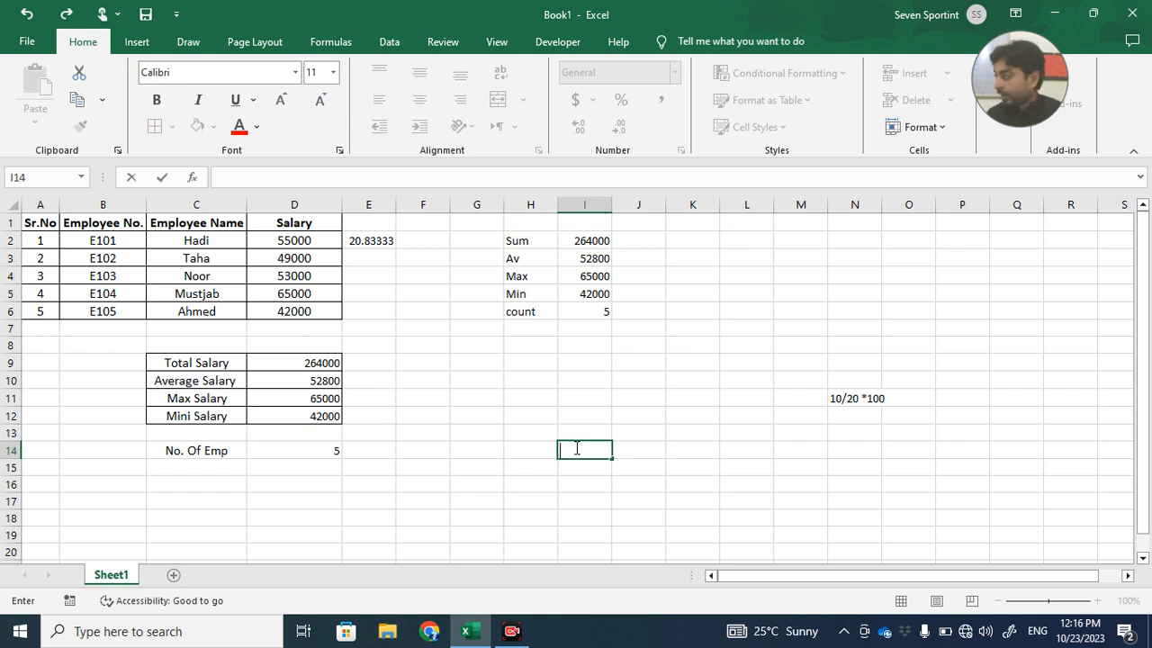
pyautogui.write('=')
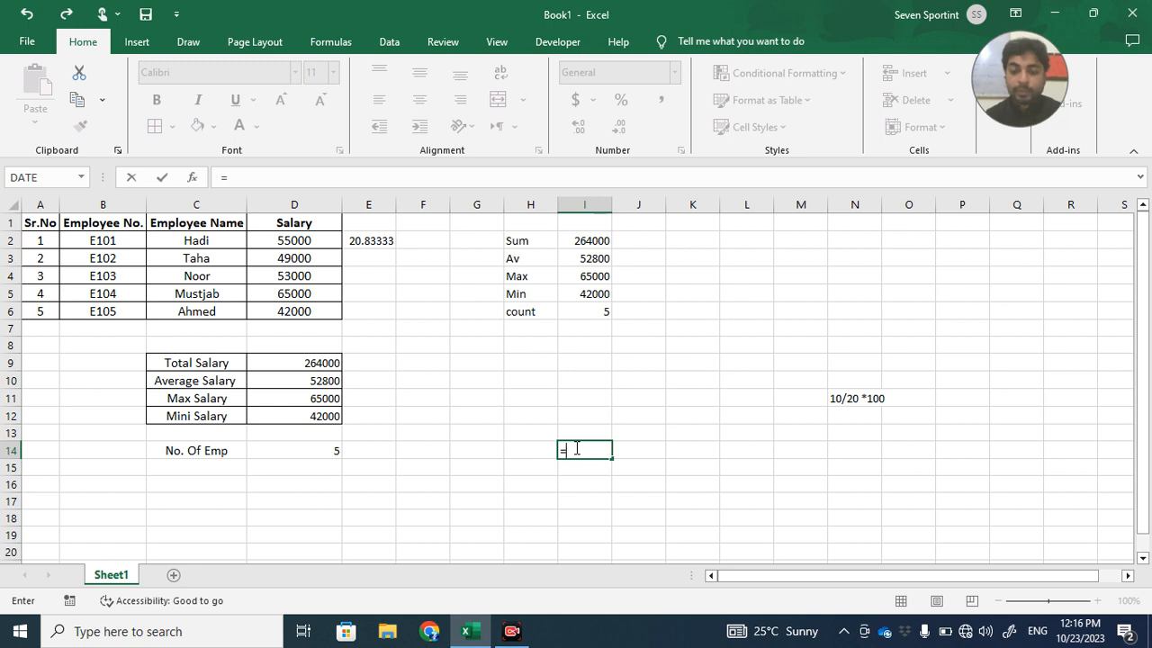
pyautogui.write('10/20')
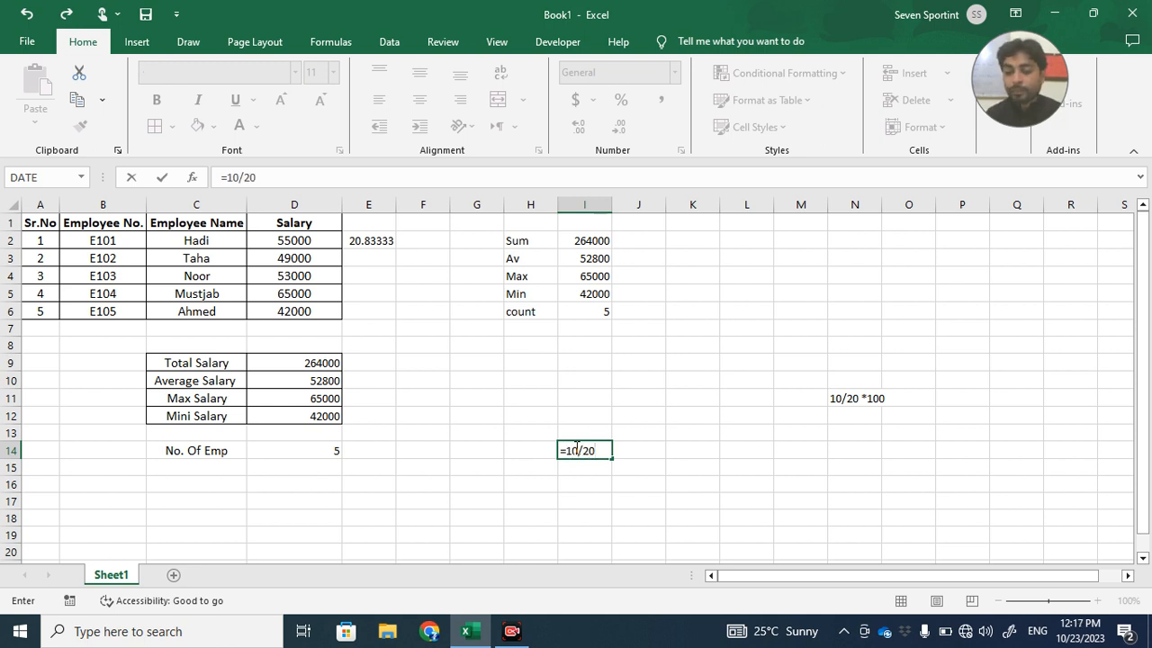
pyautogui.write('*100')
pyautogui.press('Return')
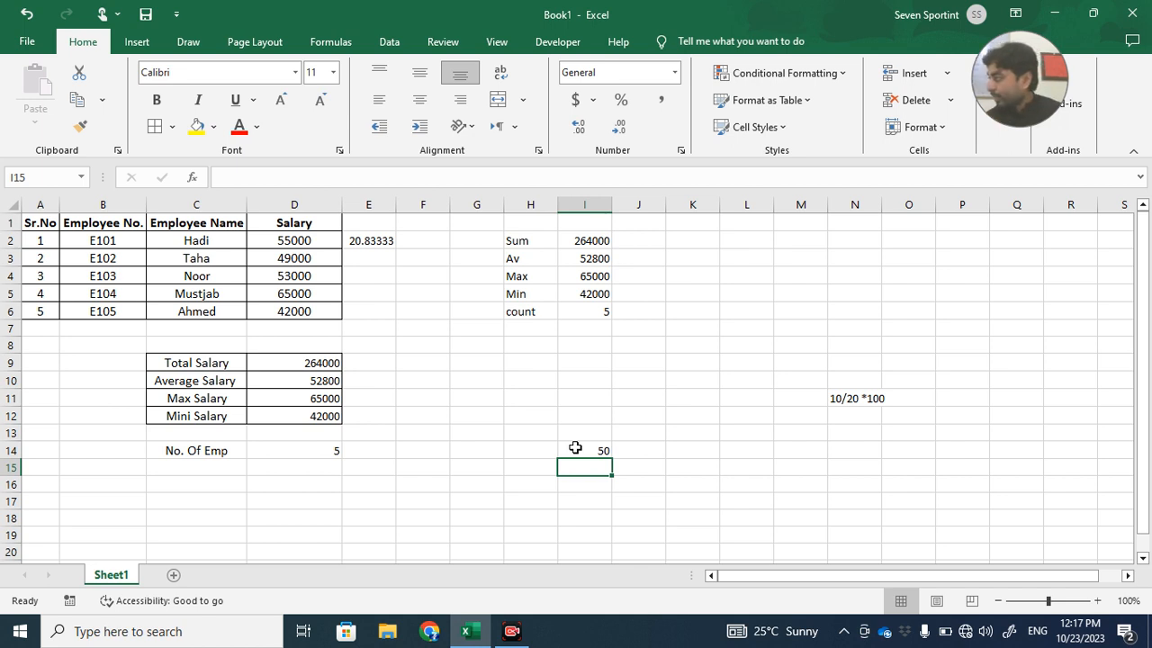
pyautogui.click(384, 241)
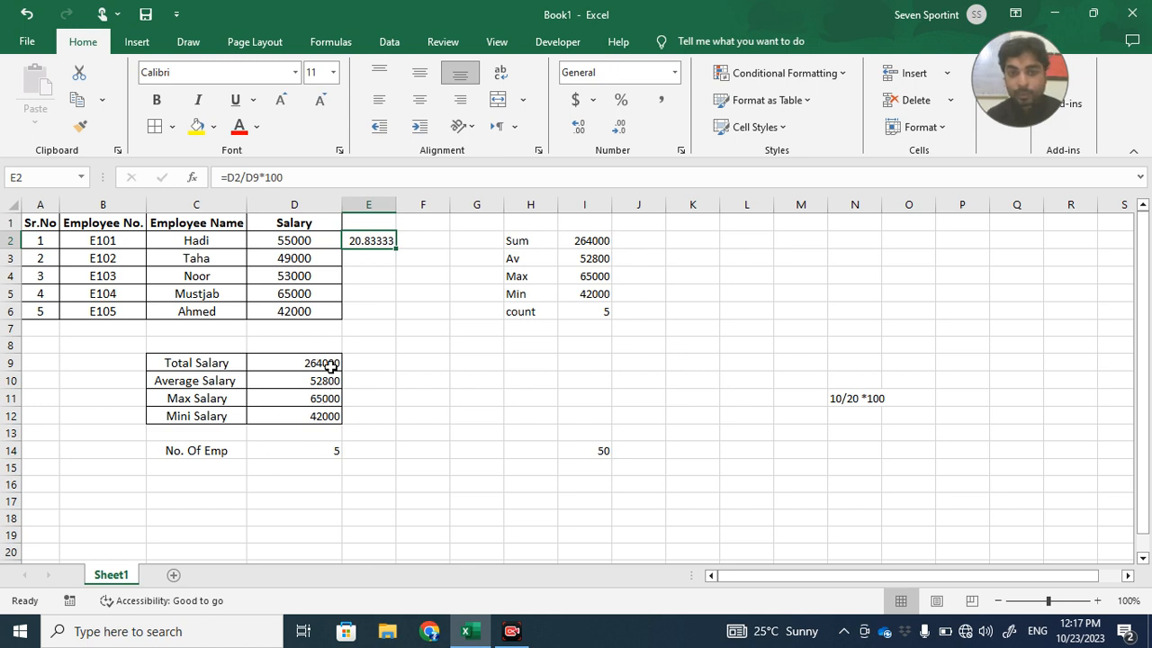
pyautogui.click(368, 262)
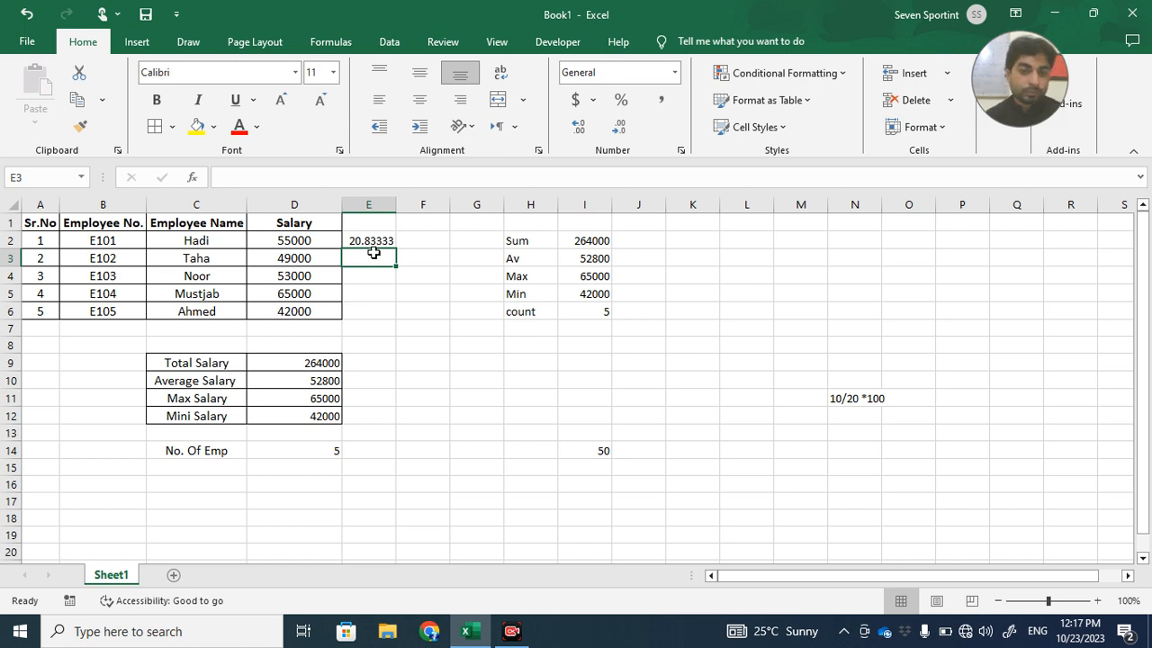
pyautogui.write('=pec')
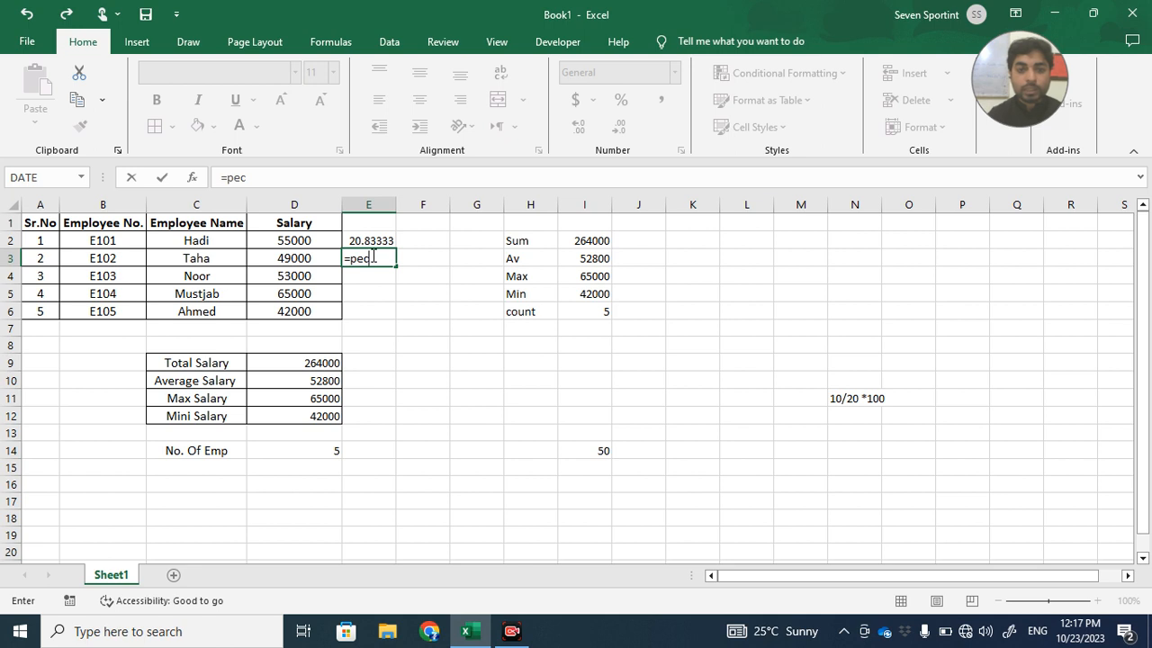
pyautogui.press('BackSpace')
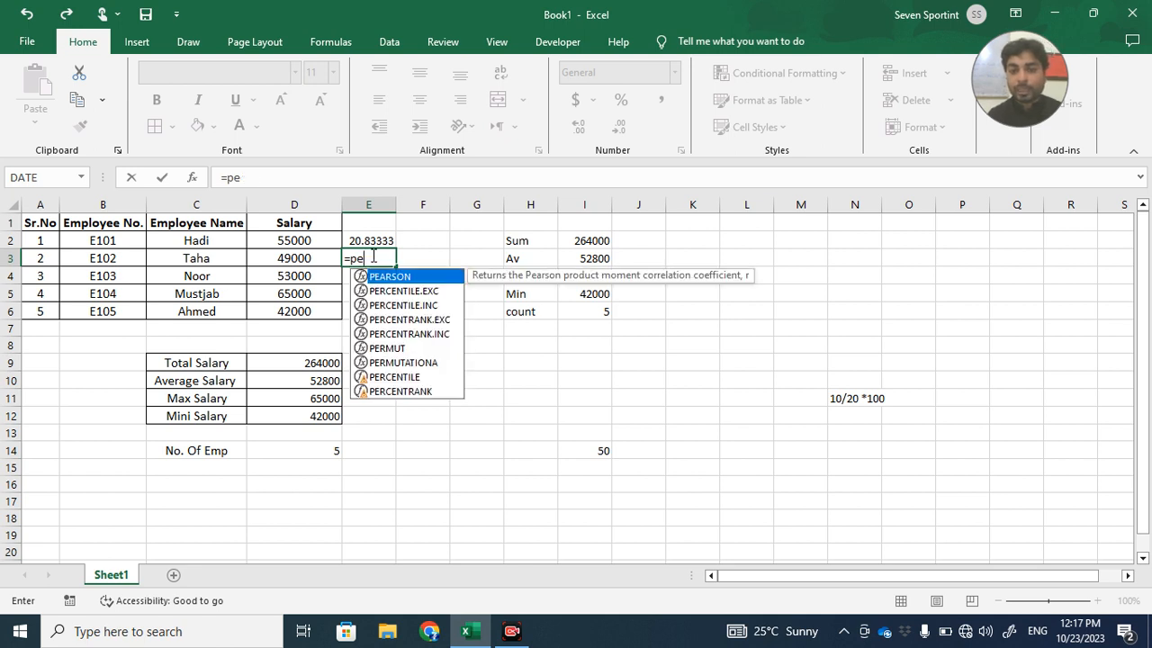
pyautogui.press('BackSpace')
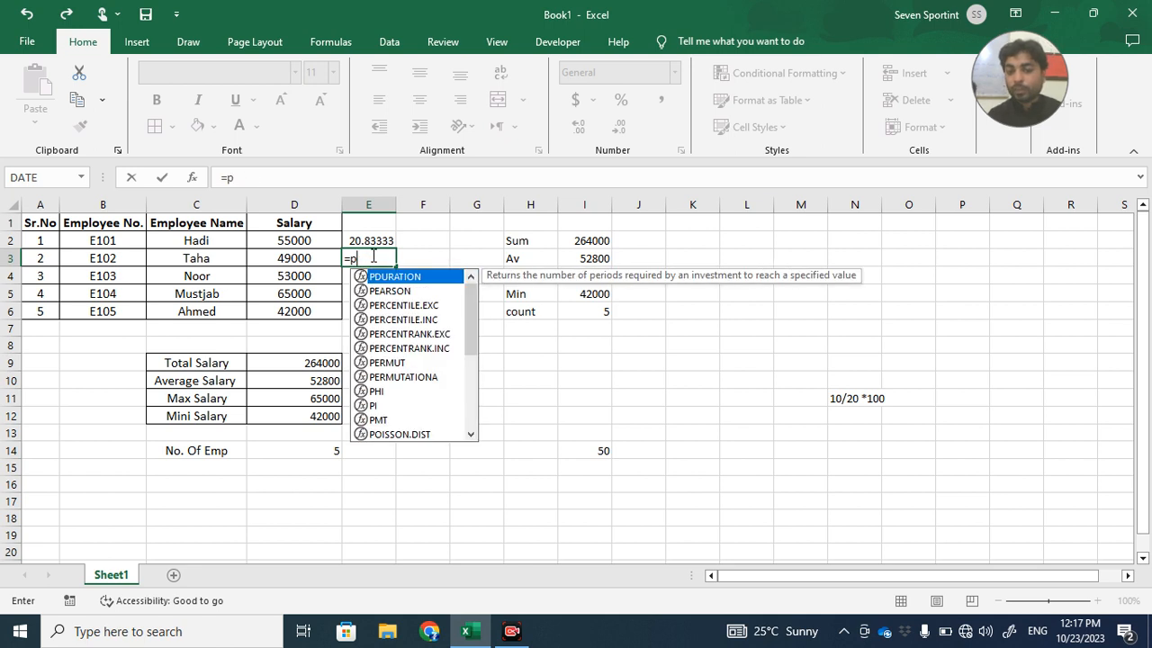
pyautogui.press('BackSpace')
pyautogui.press('BackSpace')
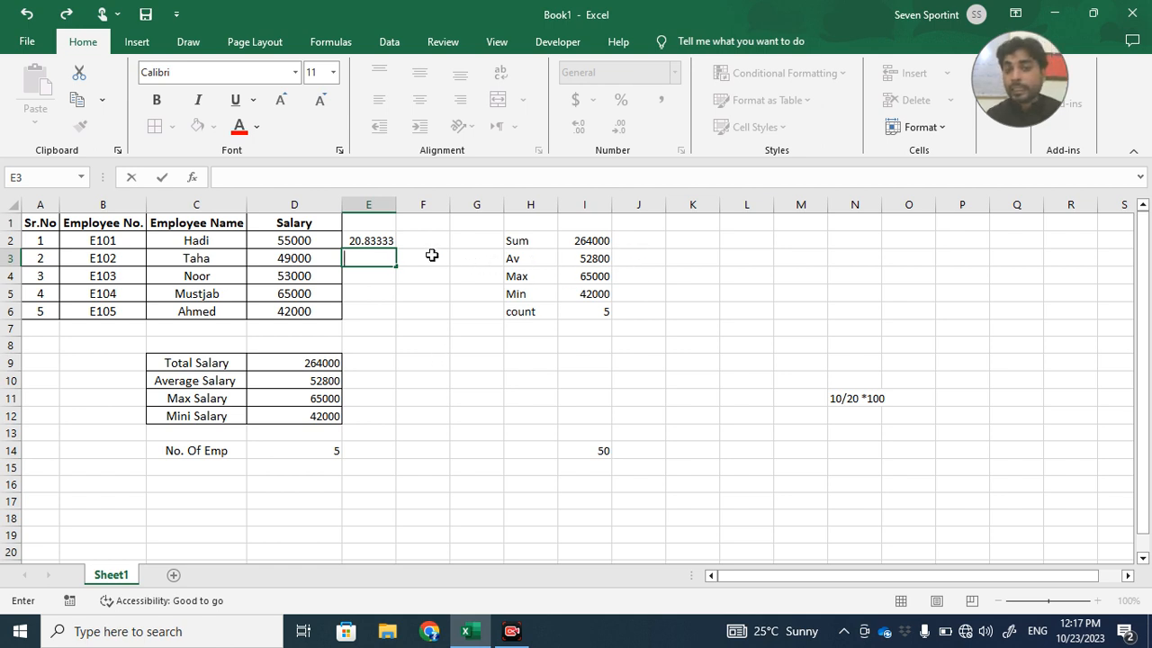
# Clear the percentage formula from cell E2.
pyautogui.click(376, 241)
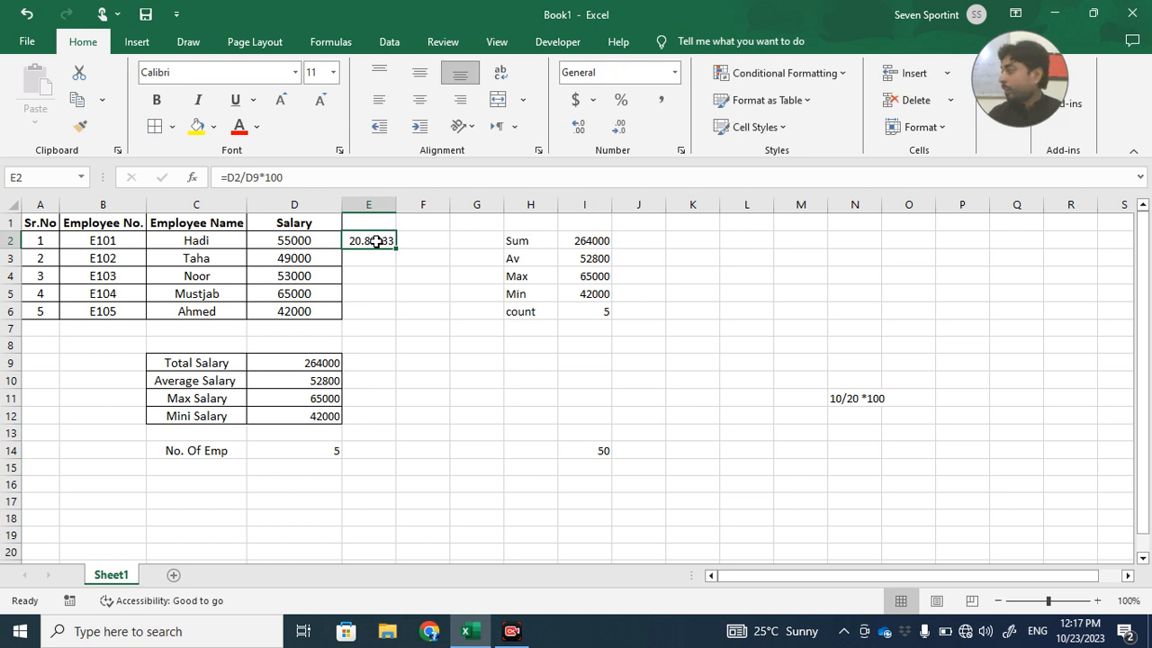
pyautogui.press('Delete')
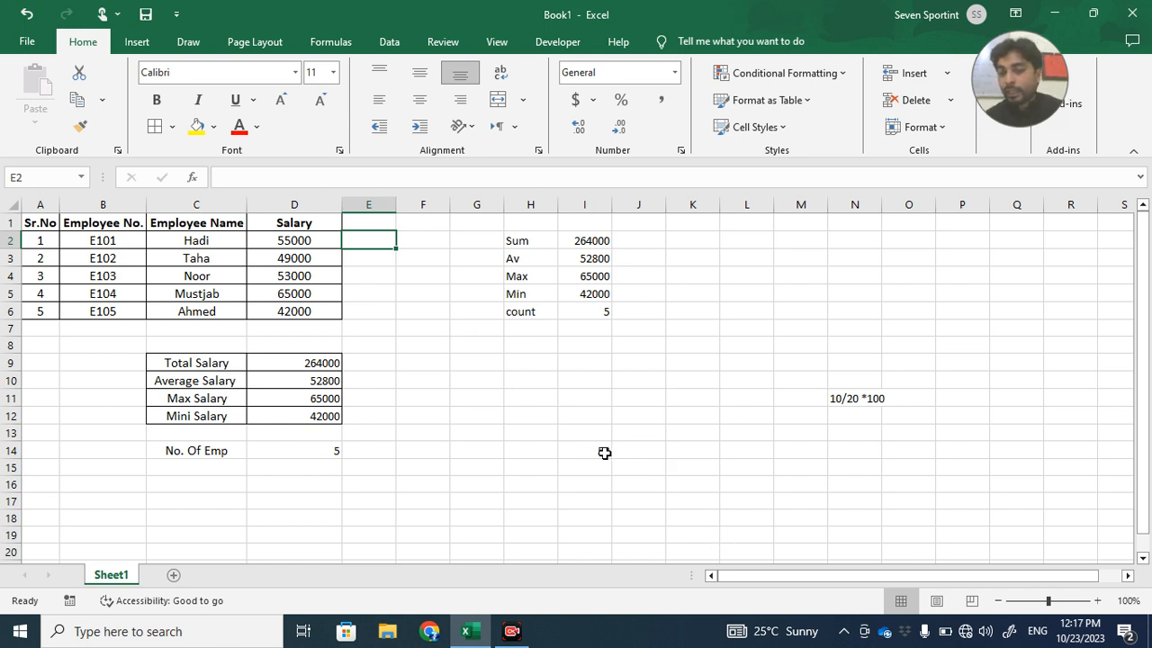
# Enter the sample value 100 in empty cell I16.
pyautogui.click(594, 481)
pyautogui.write('100')
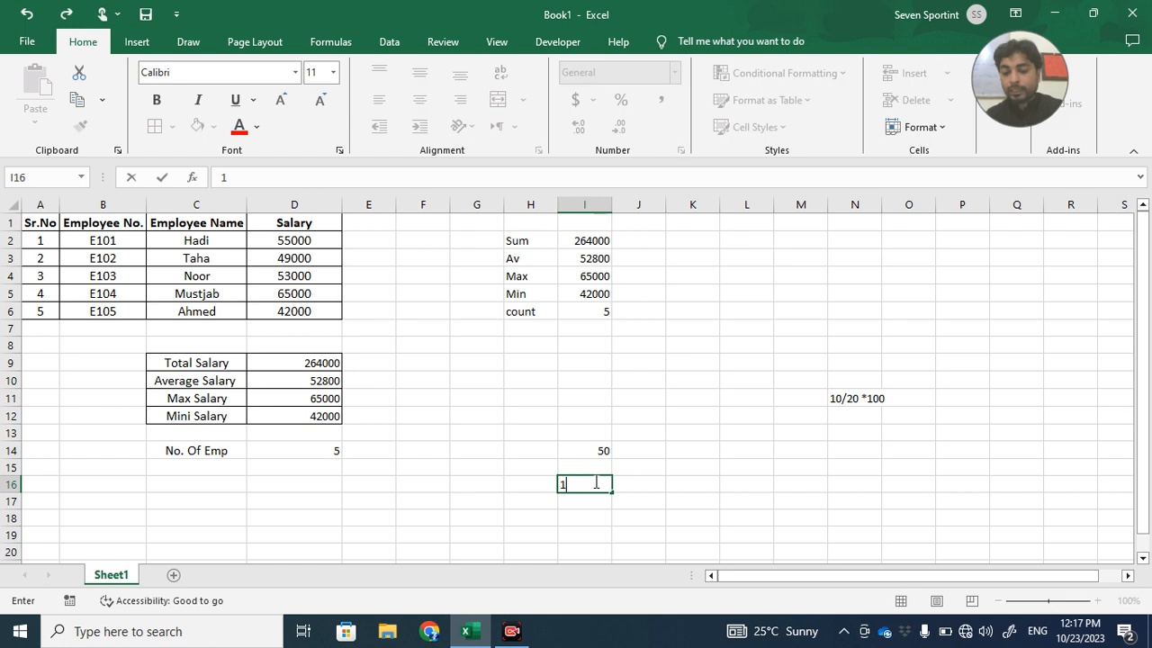
pyautogui.click(630, 485)
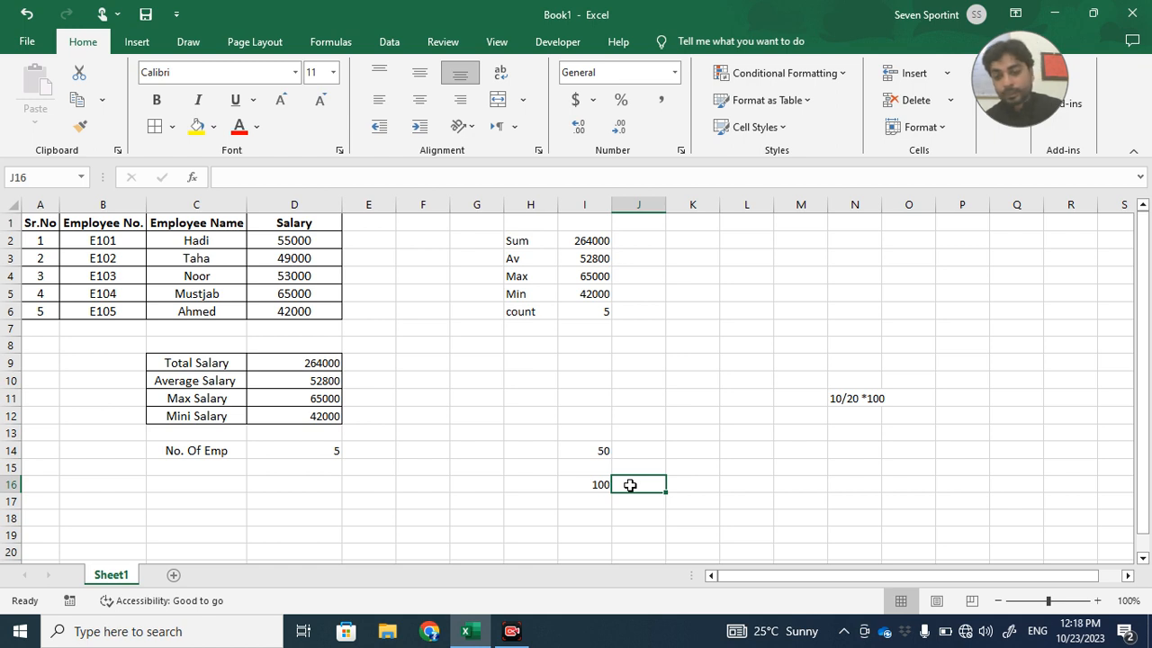
# Calculate the sample value increased by 10% in cell J16 with the formula =I16+I16*10%.
pyautogui.write('=')
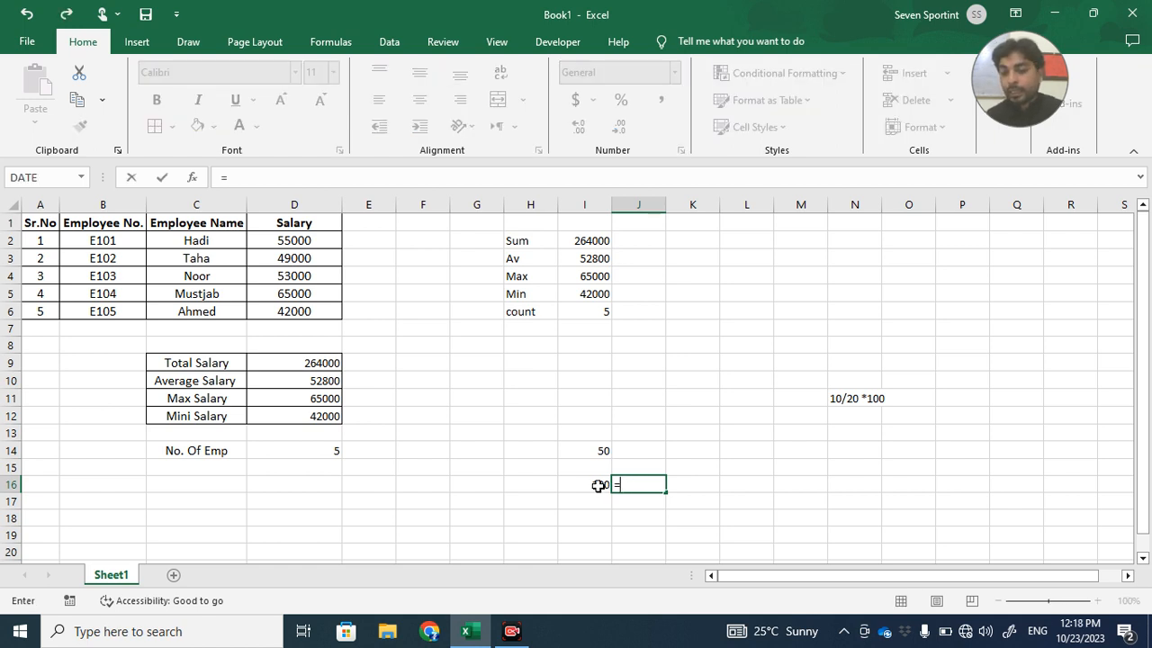
pyautogui.click(598, 485)
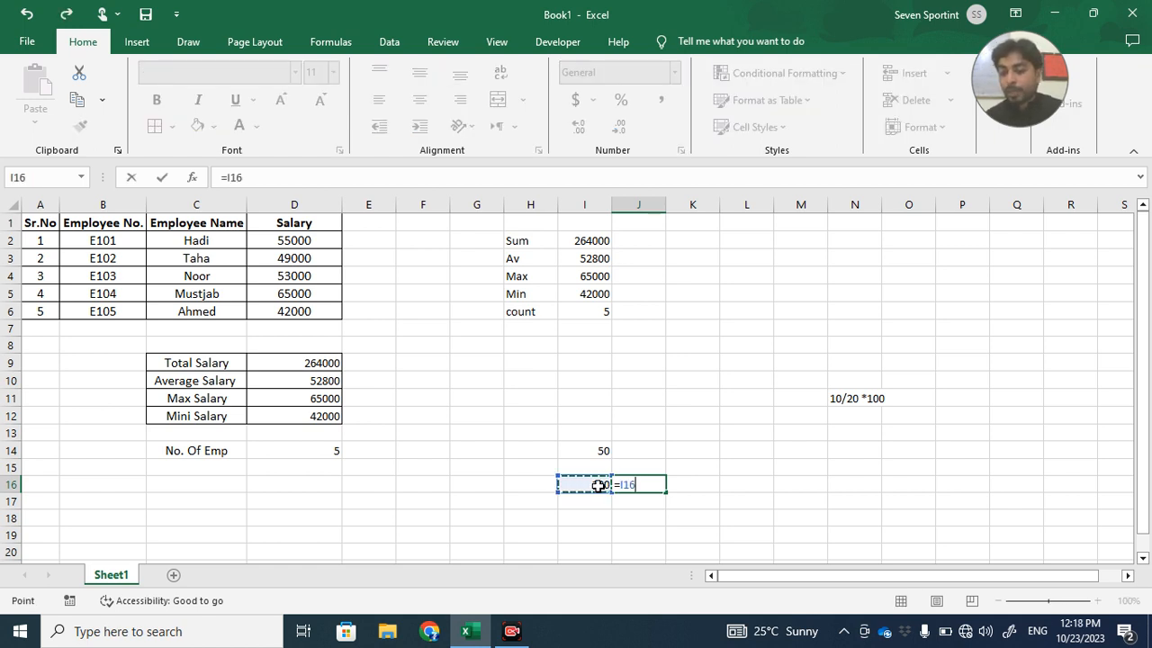
pyautogui.write('+')
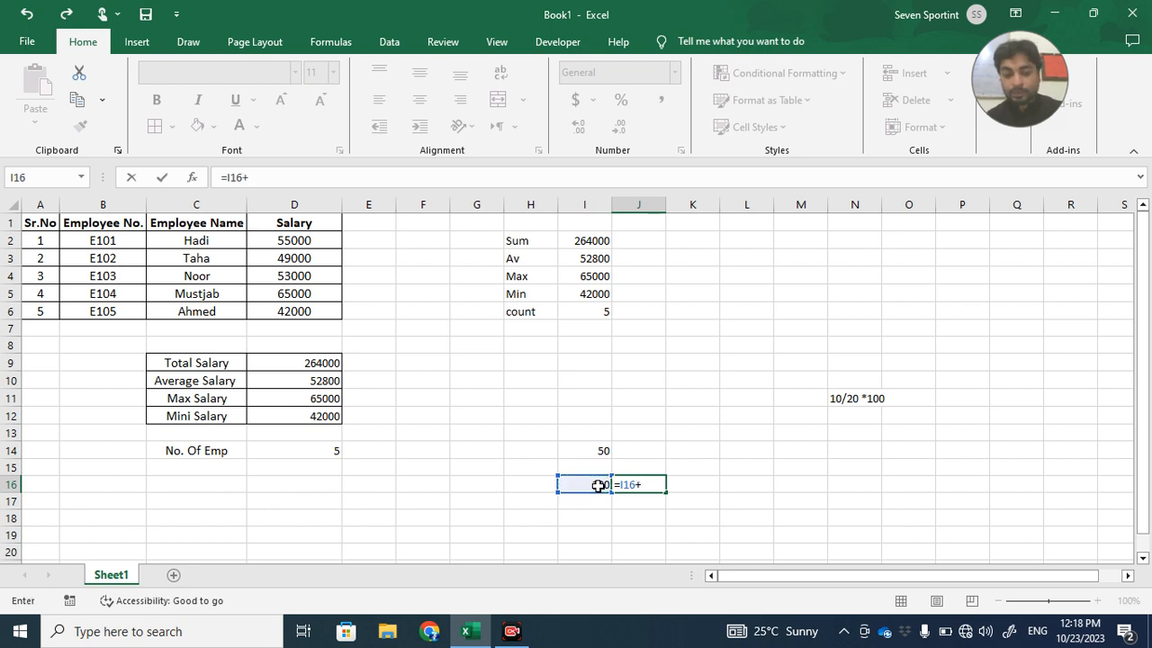
pyautogui.write('10%')
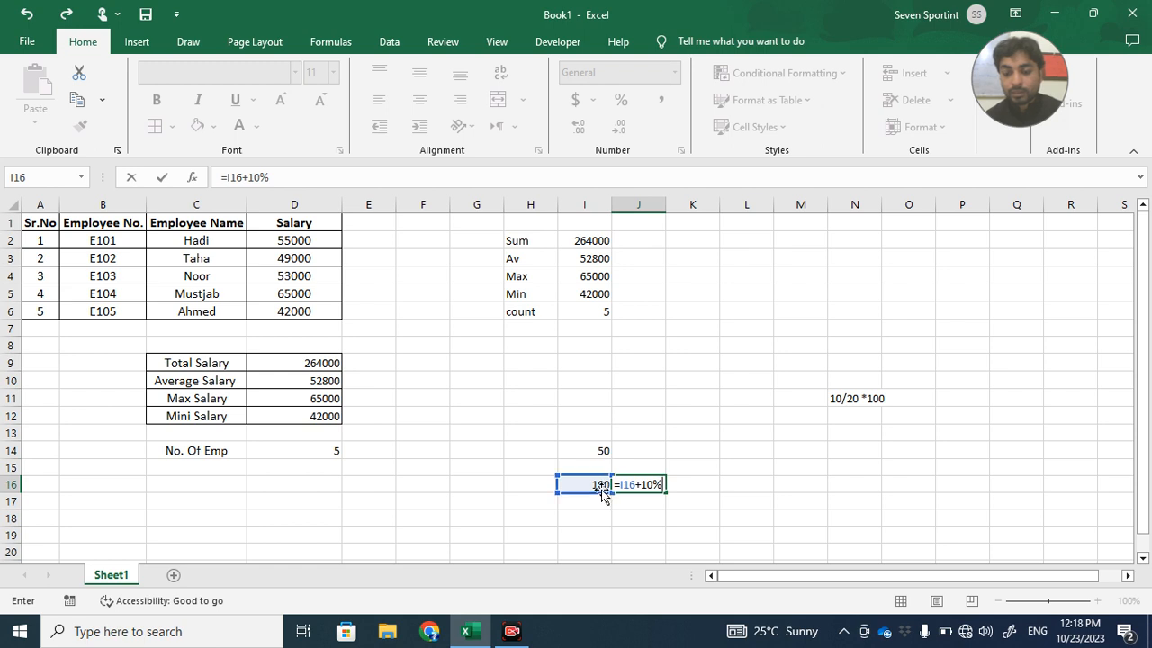
pyautogui.press('BackSpace')
pyautogui.press('BackSpace')
pyautogui.press('BackSpace')
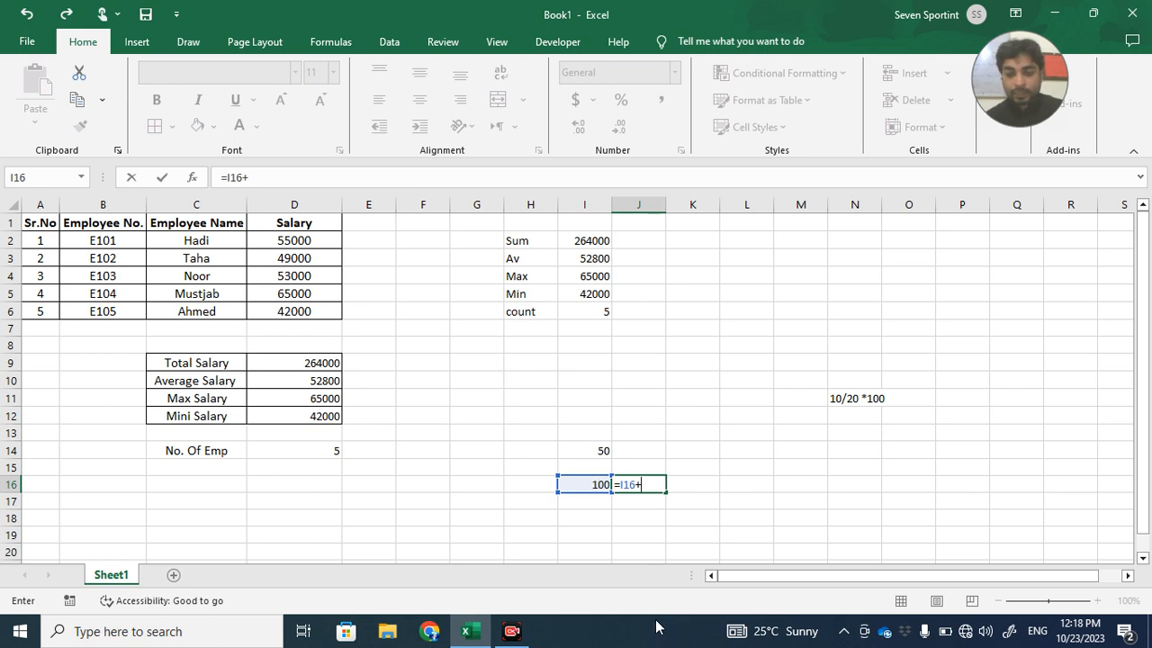
pyautogui.click(579, 484)
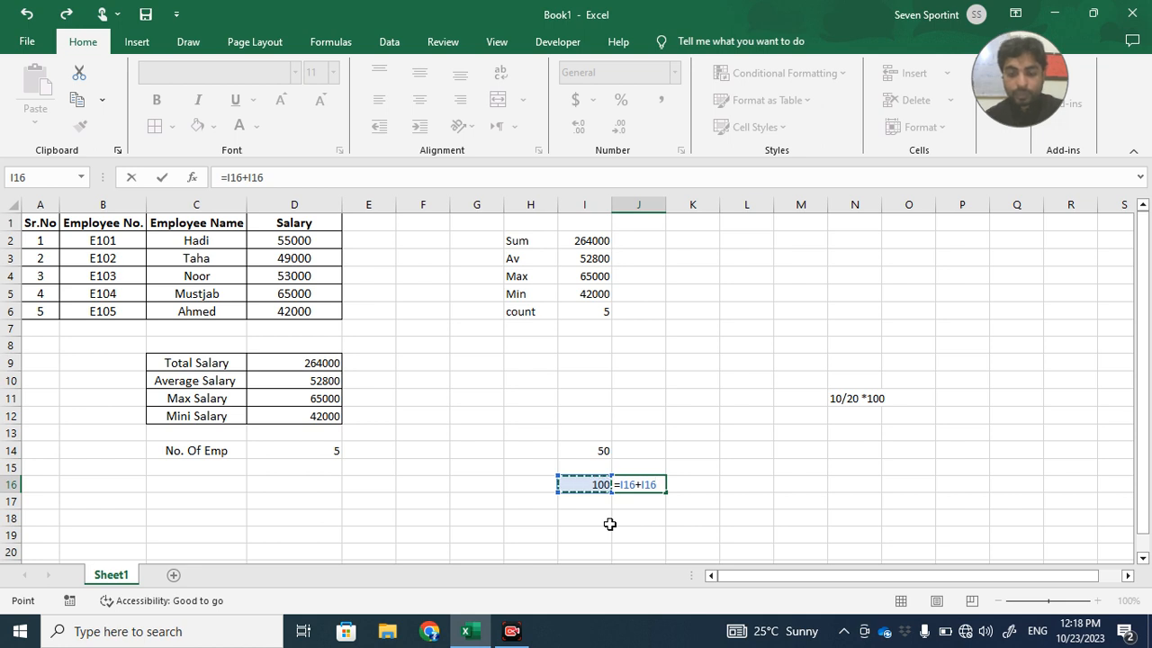
pyautogui.write('*')
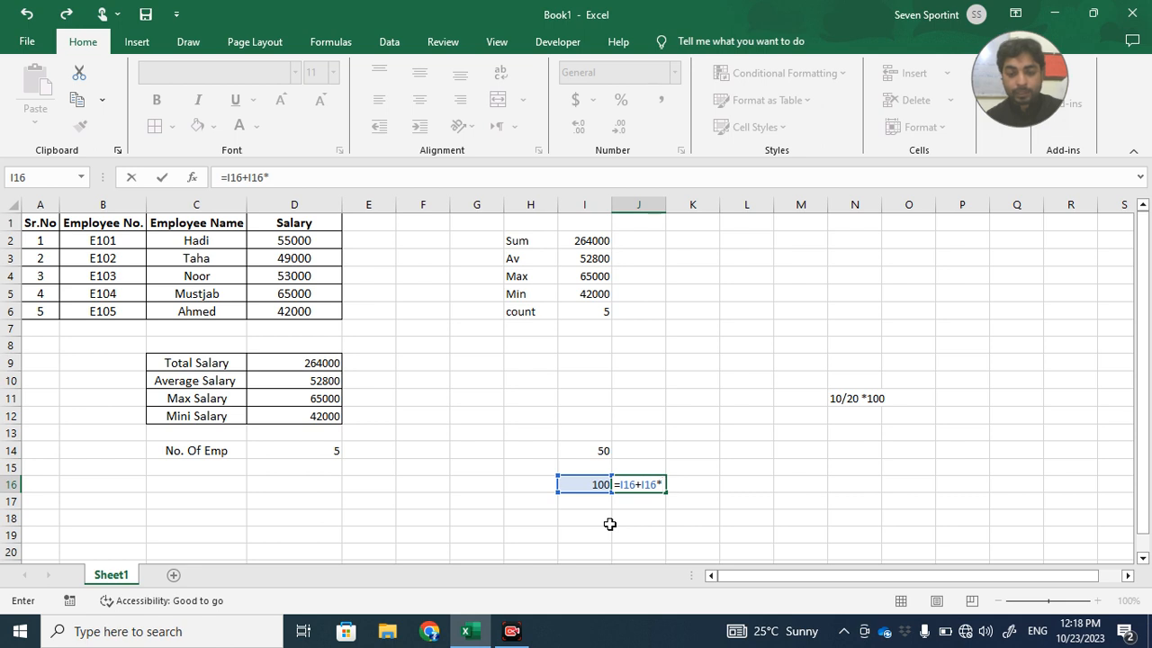
pyautogui.write('10%')
pyautogui.press('Return')
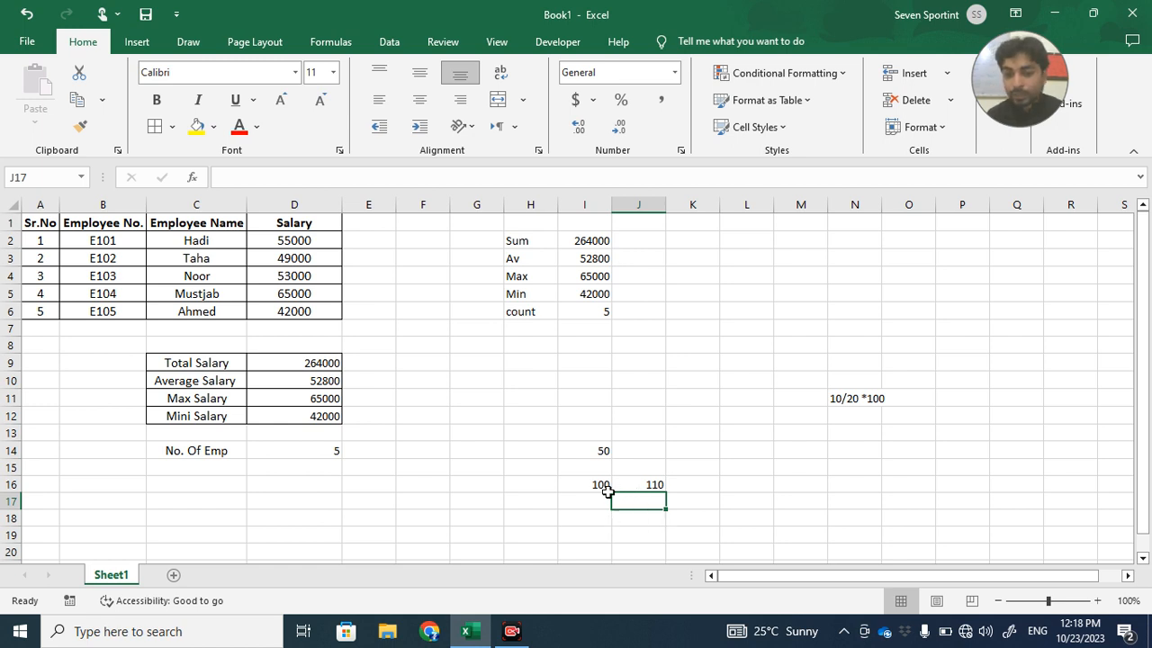
# Calculate the first employee's salary increased by 10% in cell E2 with the formula =D2+10%*D2.
pyautogui.click(365, 240)
pyautogui.write('=')
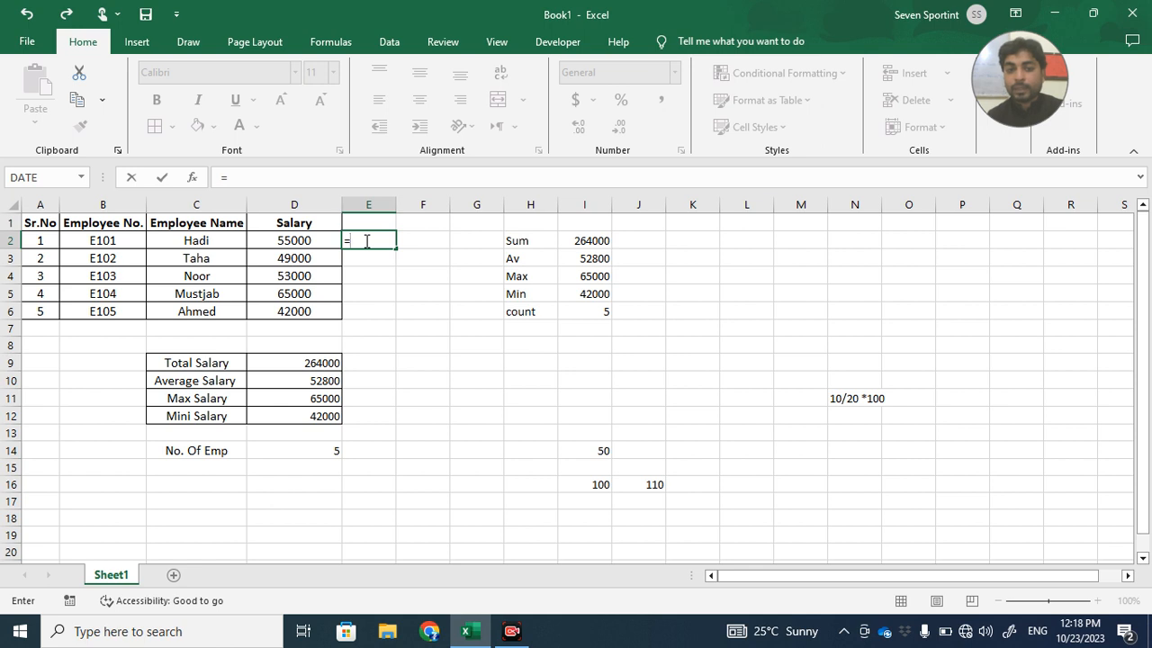
pyautogui.click(308, 240)
pyautogui.write('+')
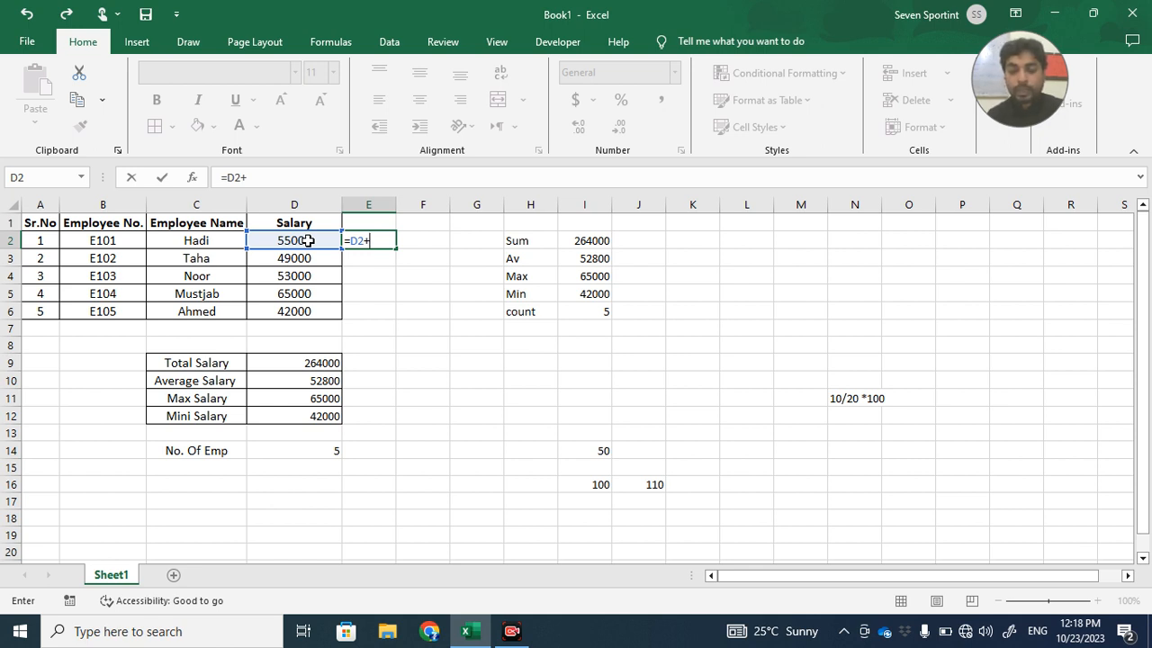
pyautogui.write('10%')
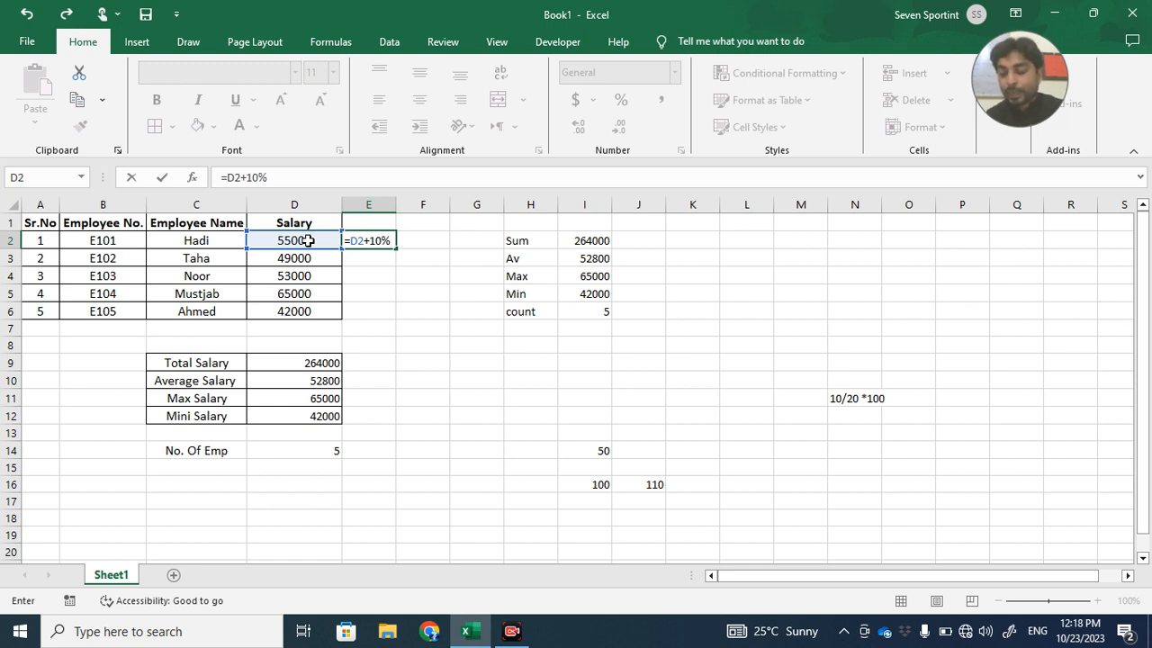
pyautogui.write('*')
pyautogui.click(292, 241)
pyautogui.press('Return')
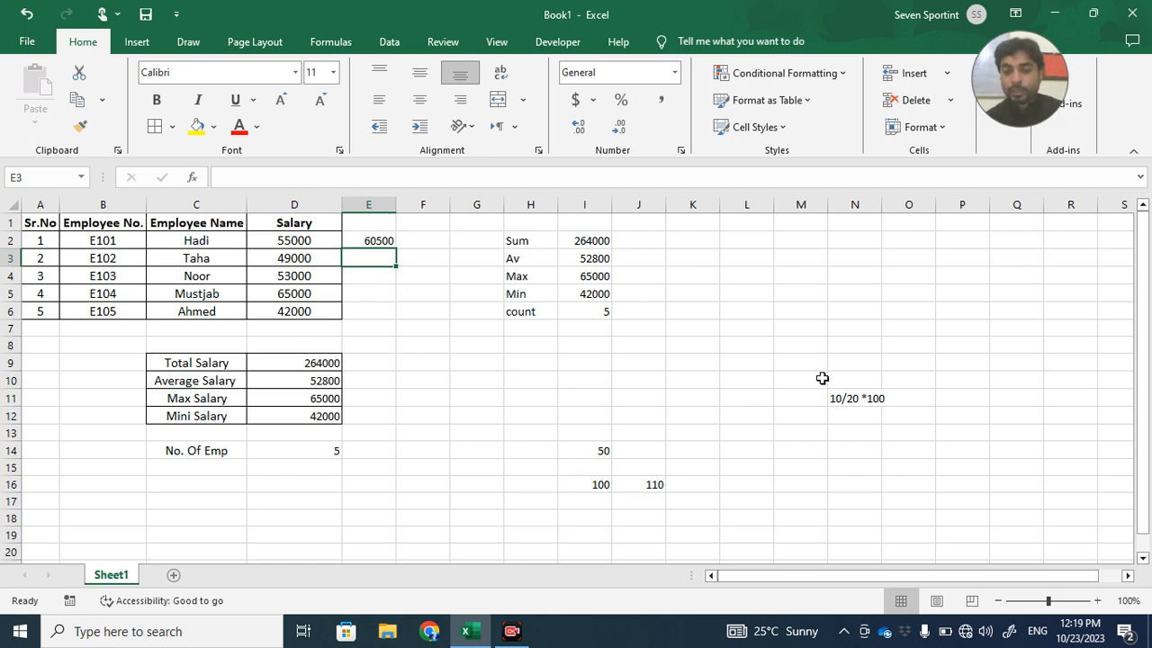
# Enter the sample value 100 in empty cell M4.
pyautogui.moveTo(791, 258); pyautogui.dragTo(791, 274)
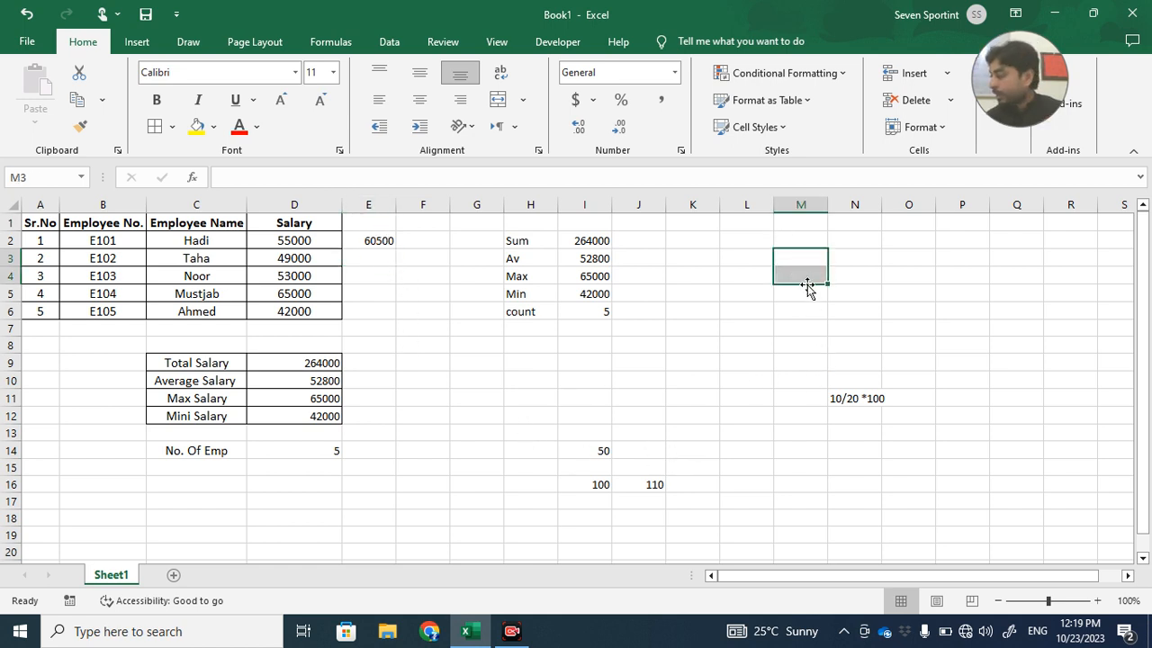
pyautogui.doubleClick(804, 274)
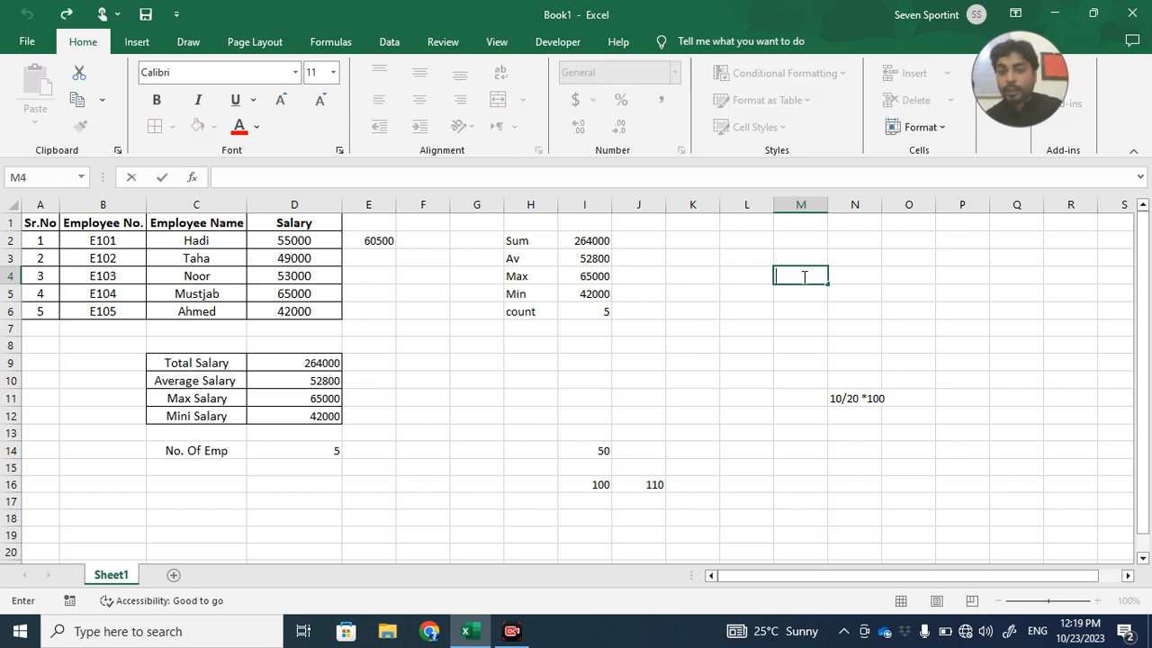
pyautogui.press('Escape')
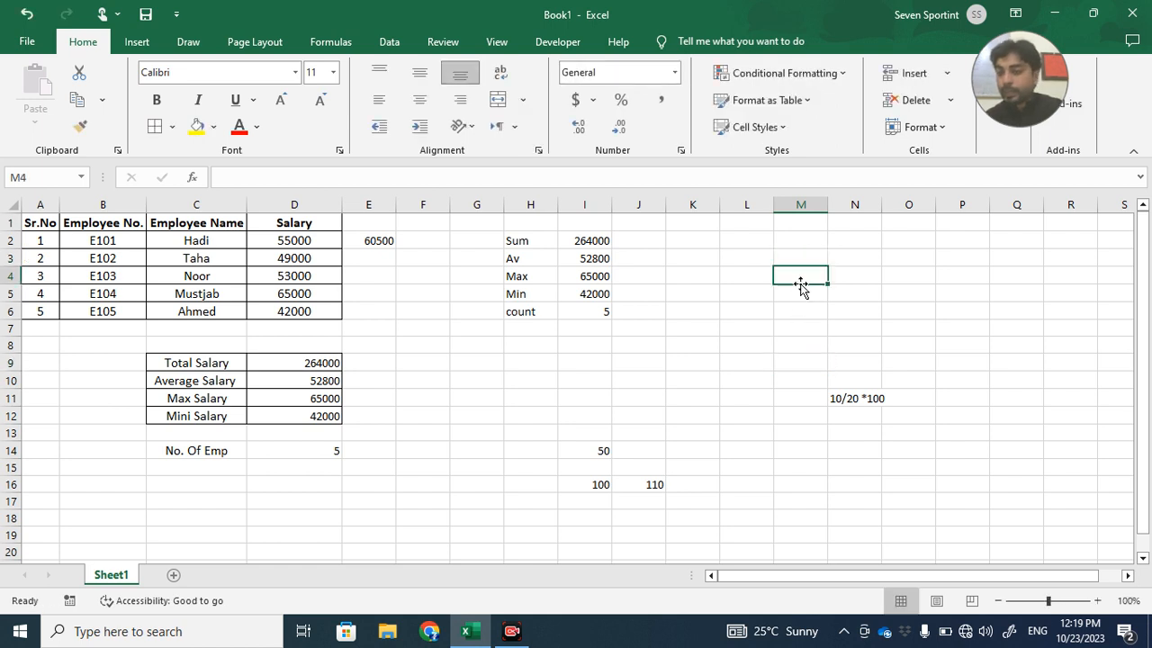
pyautogui.write('100')
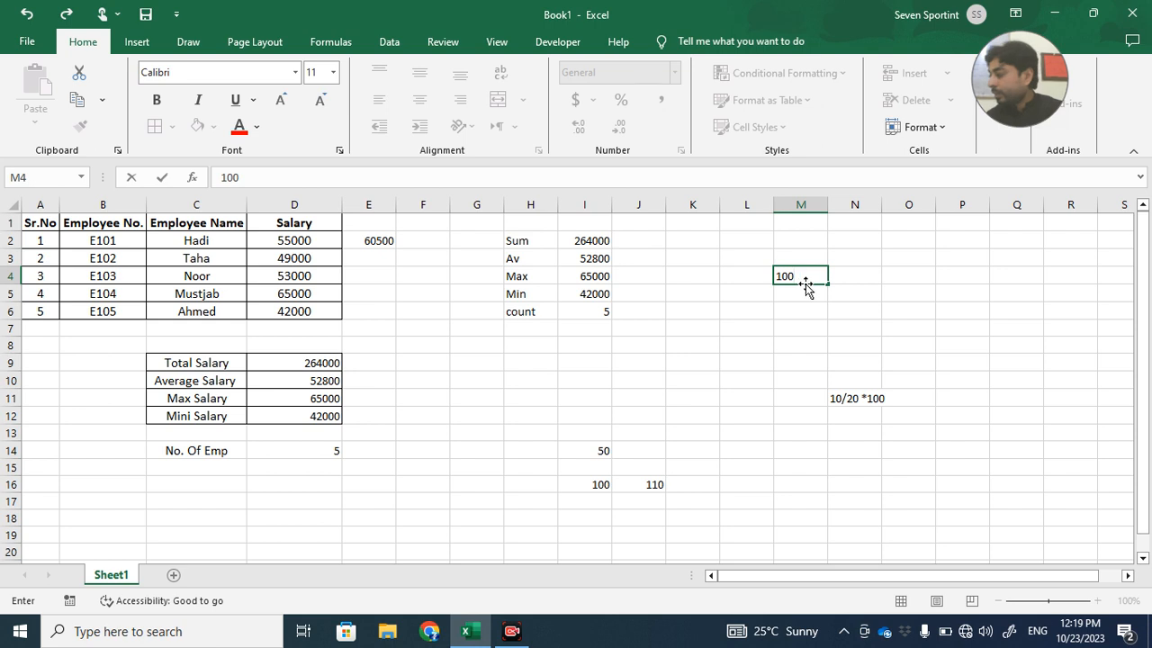
pyautogui.click(897, 300)
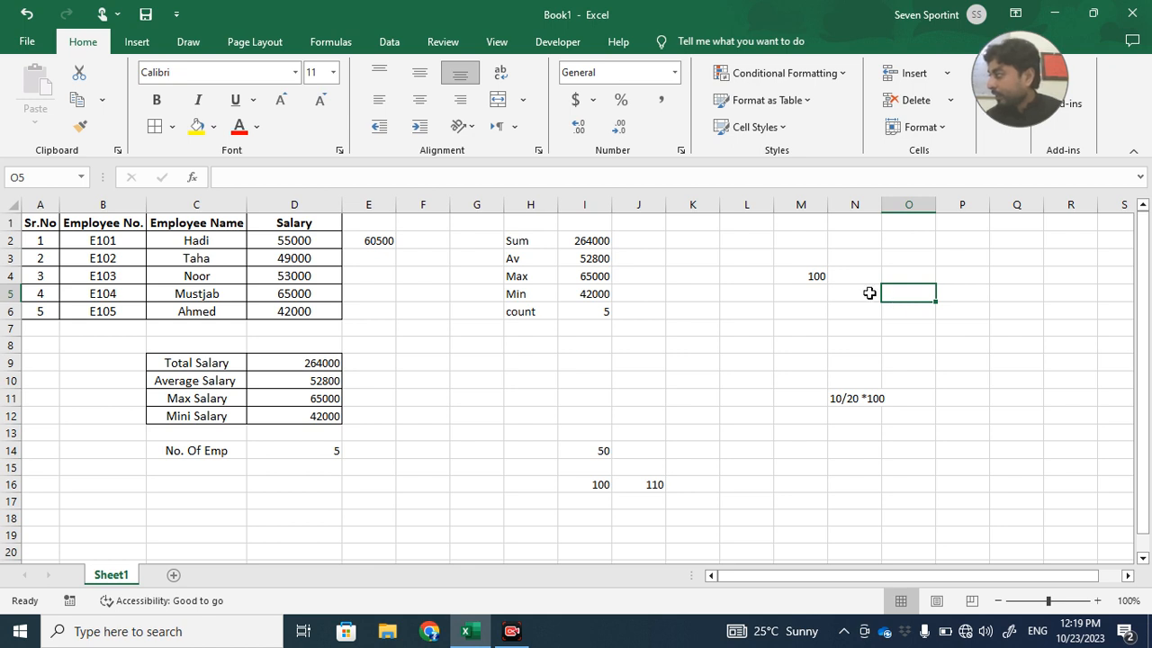
# Calculate the sample value increased by 30% in cell N4 with the formula =M4+30%*M4.
pyautogui.click(846, 278)
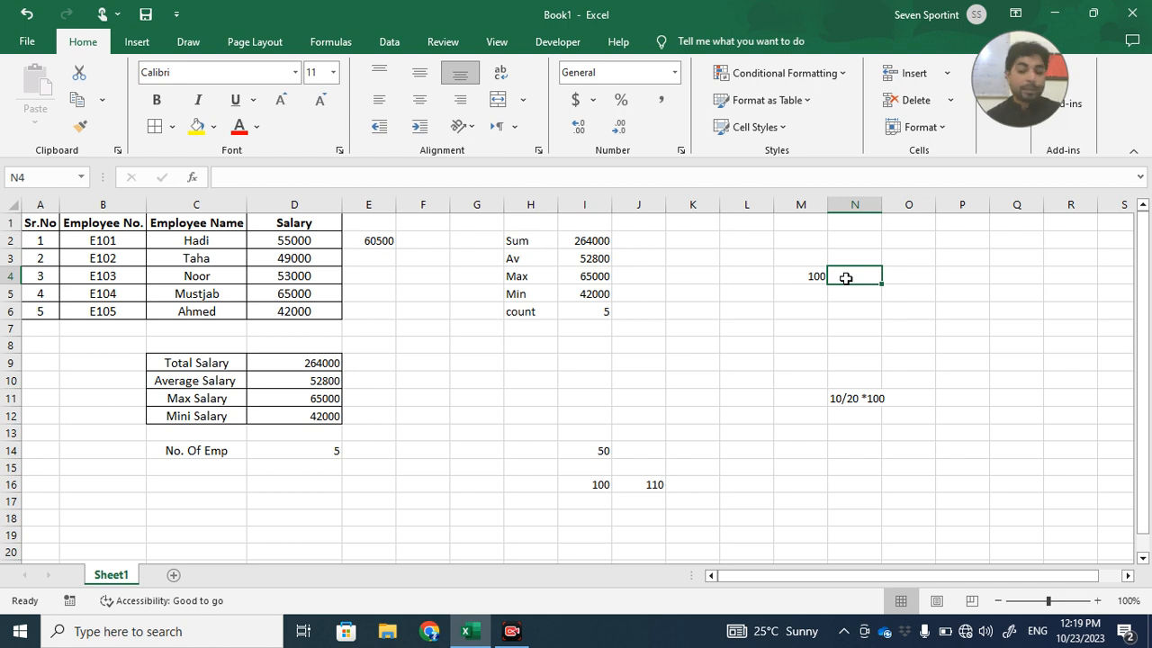
pyautogui.write('=')
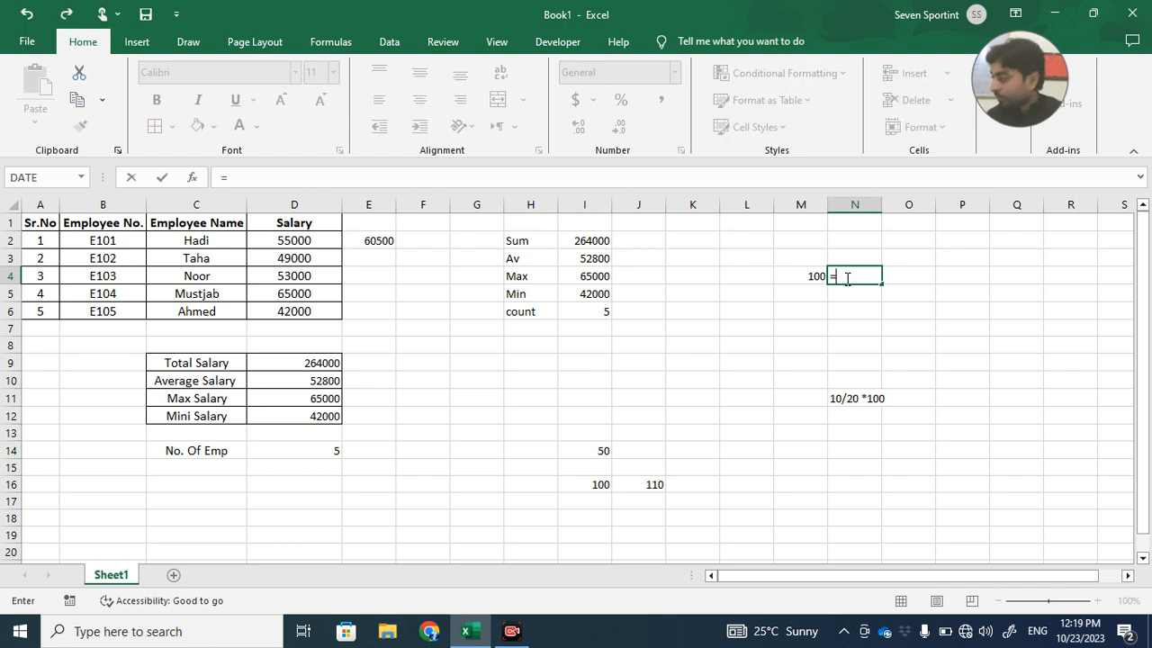
pyautogui.click(814, 278)
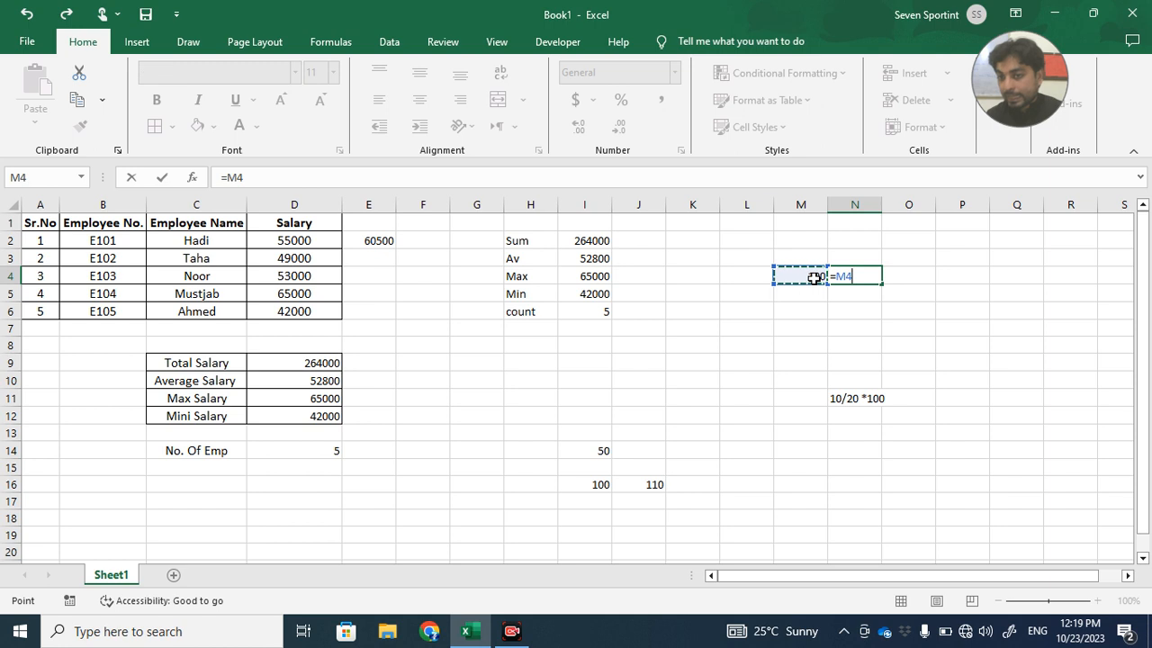
pyautogui.write('+')
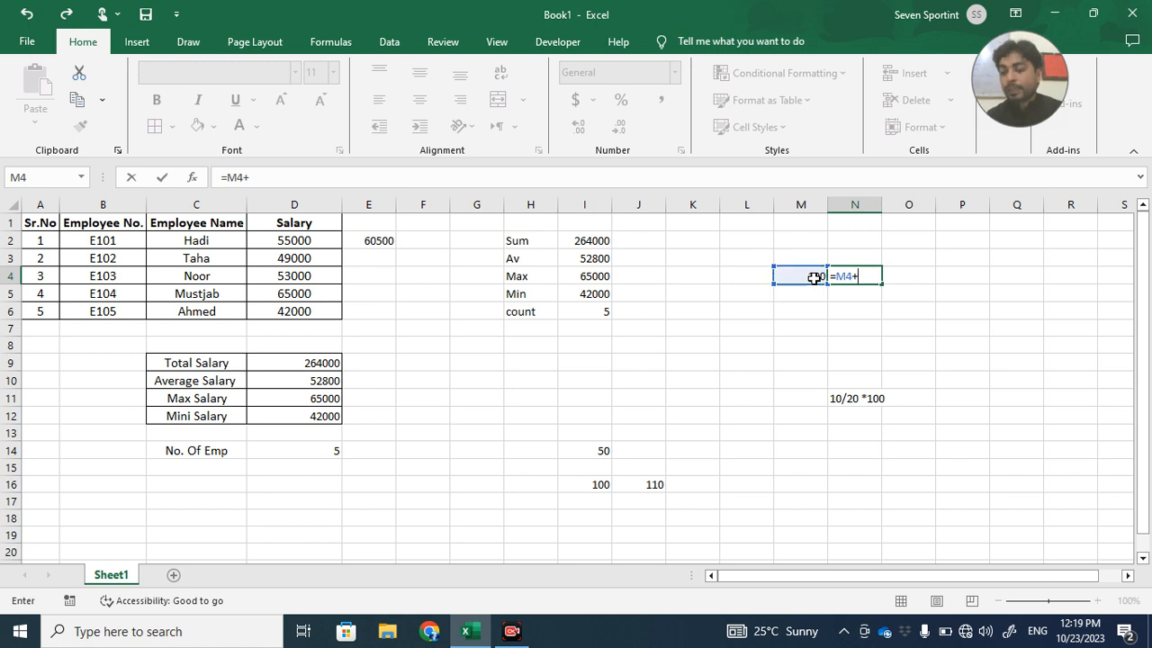
pyautogui.write('30%')
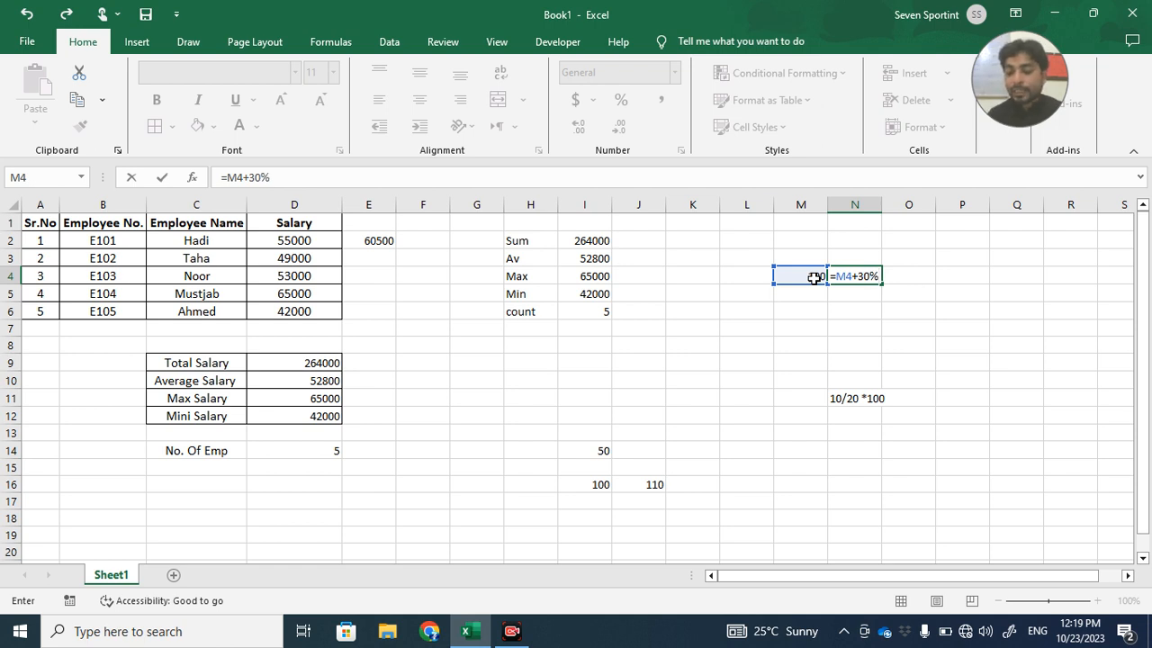
pyautogui.write('*')
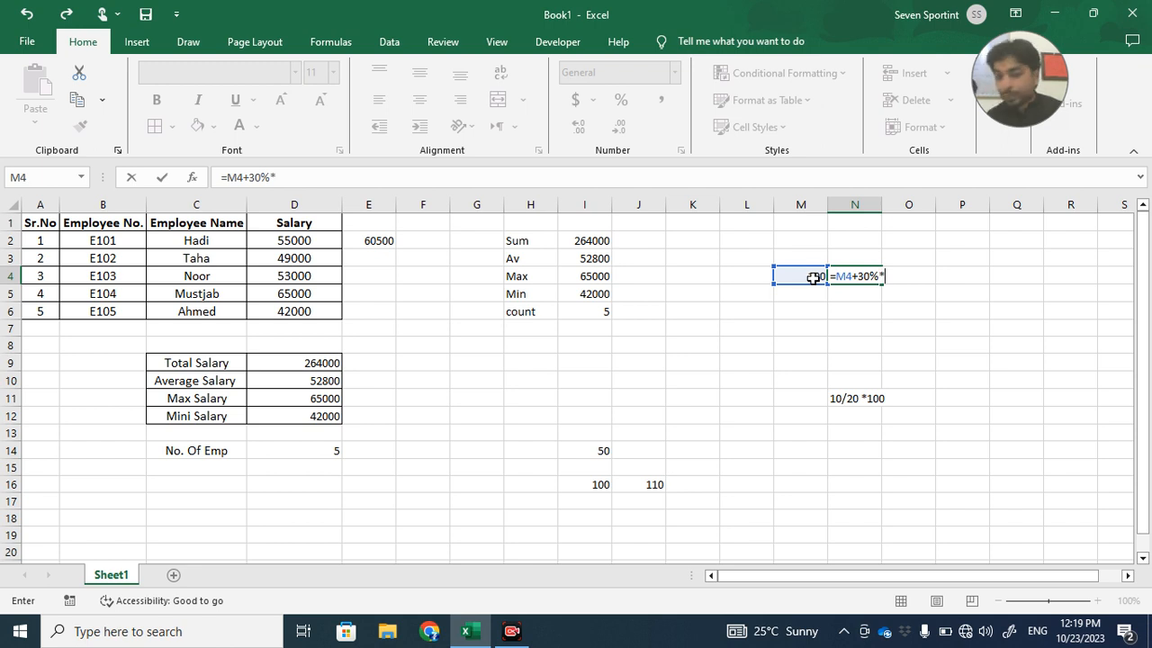
pyautogui.click(792, 276)
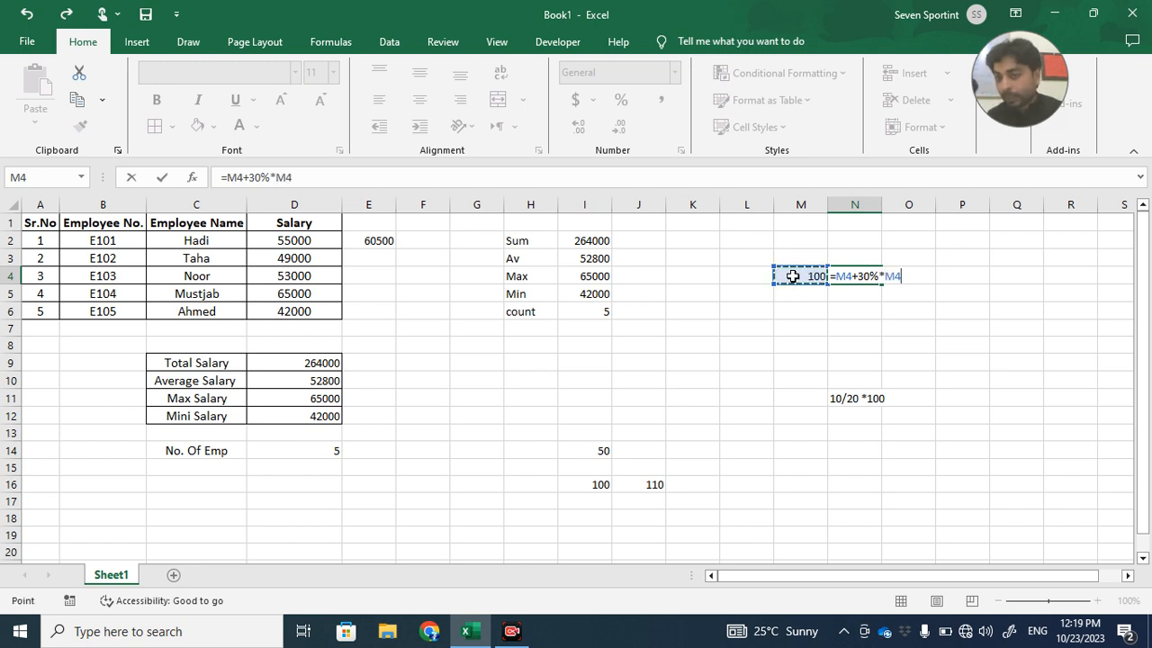
pyautogui.press('Return')
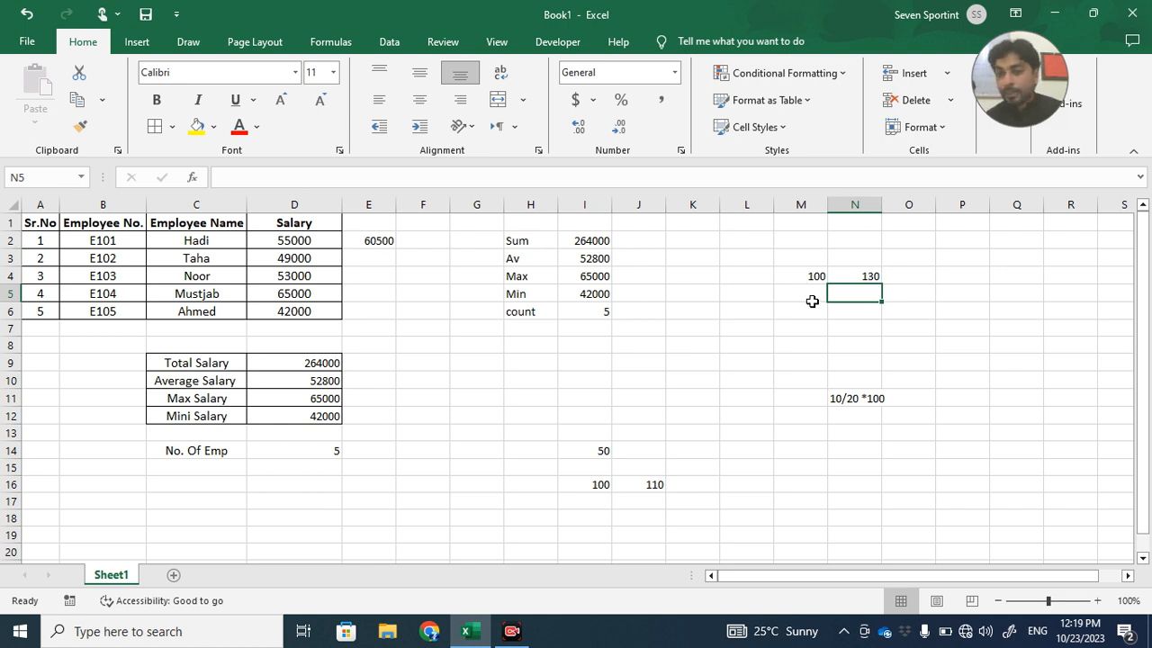
# Enter a second sample value of 200 in cell M5 and fill the 30% increase formula from N4 down to N5.
pyautogui.click(811, 302)
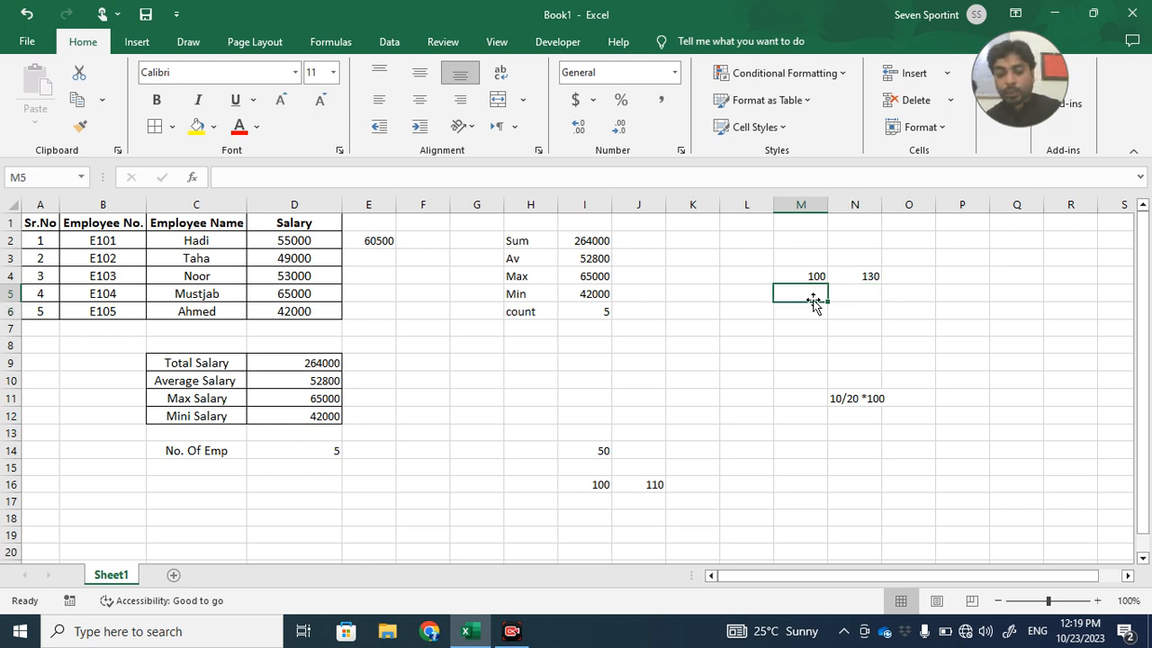
pyautogui.write('200')
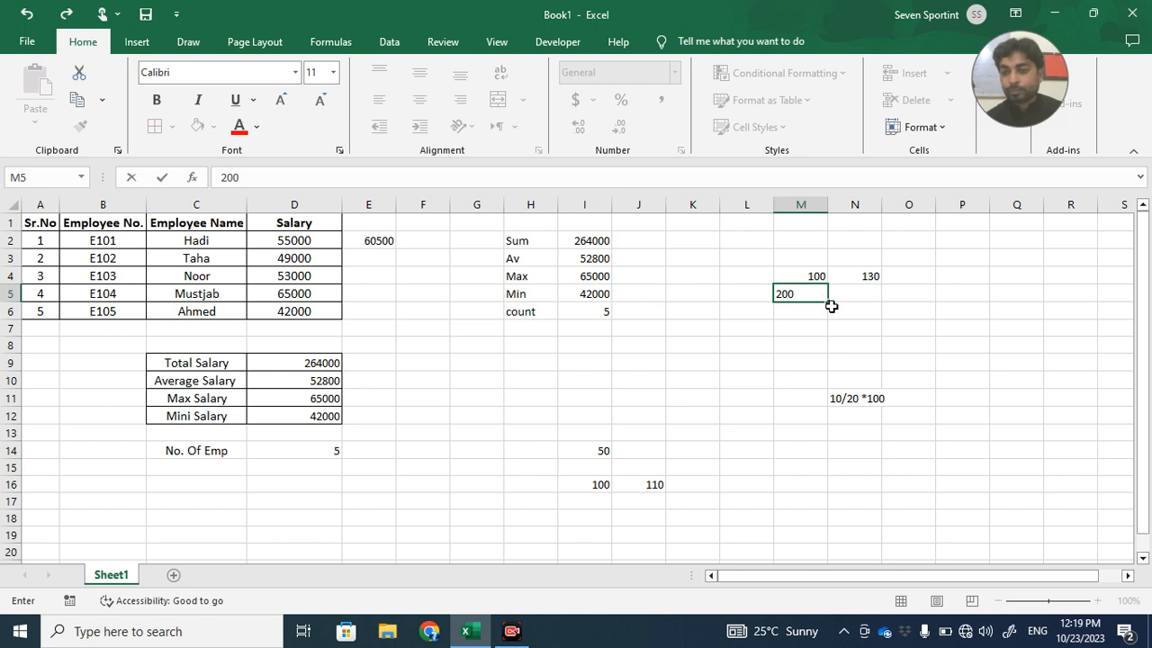
pyautogui.click(864, 313)
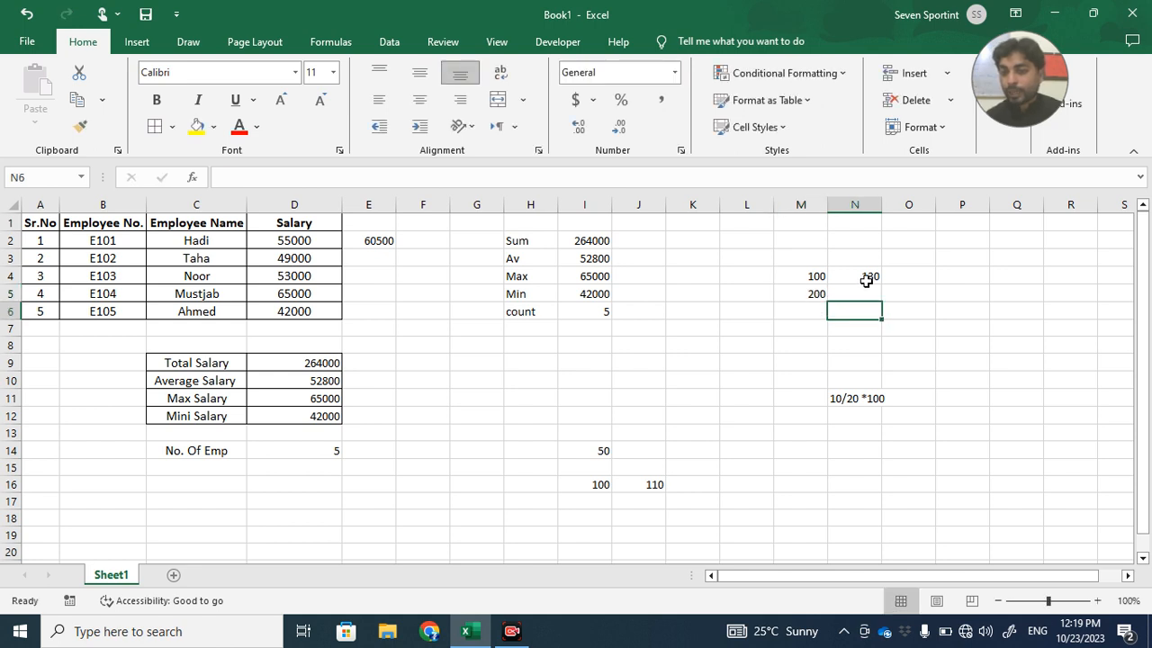
pyautogui.click(865, 280)
pyautogui.moveTo(881, 284); pyautogui.dragTo(882, 297)
pyautogui.click(905, 345)
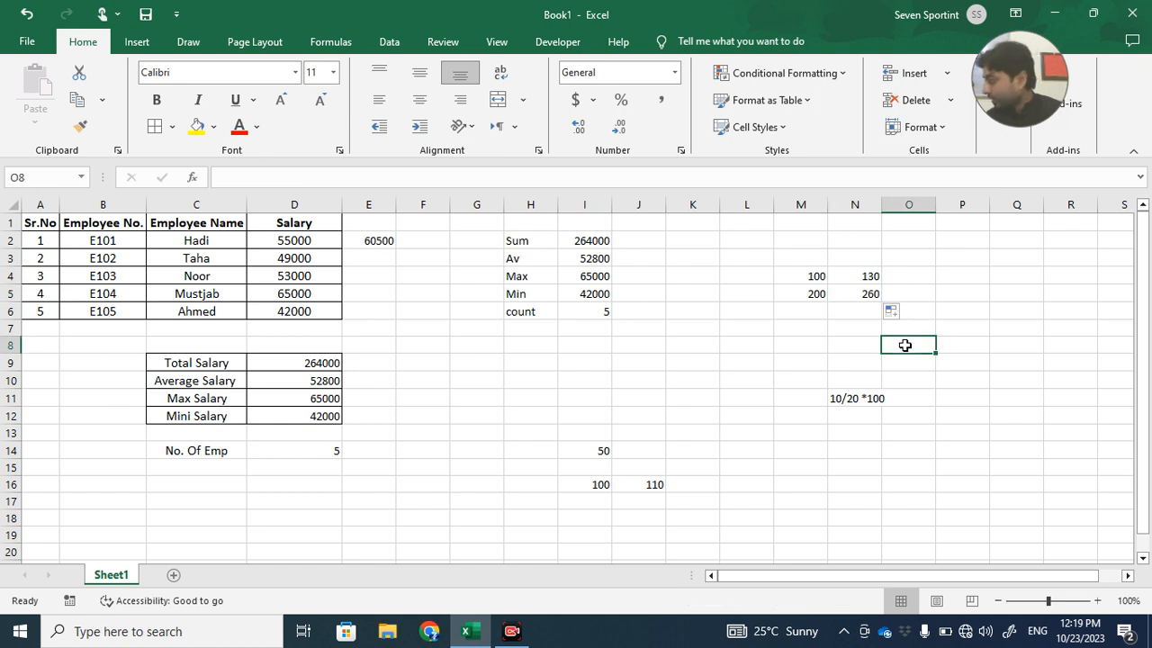
# Fill the 10% salary increase formula from E2 down to E6 for all employees.
pyautogui.click(388, 244)
pyautogui.moveTo(393, 250); pyautogui.dragTo(398, 317)
pyautogui.click(408, 348)
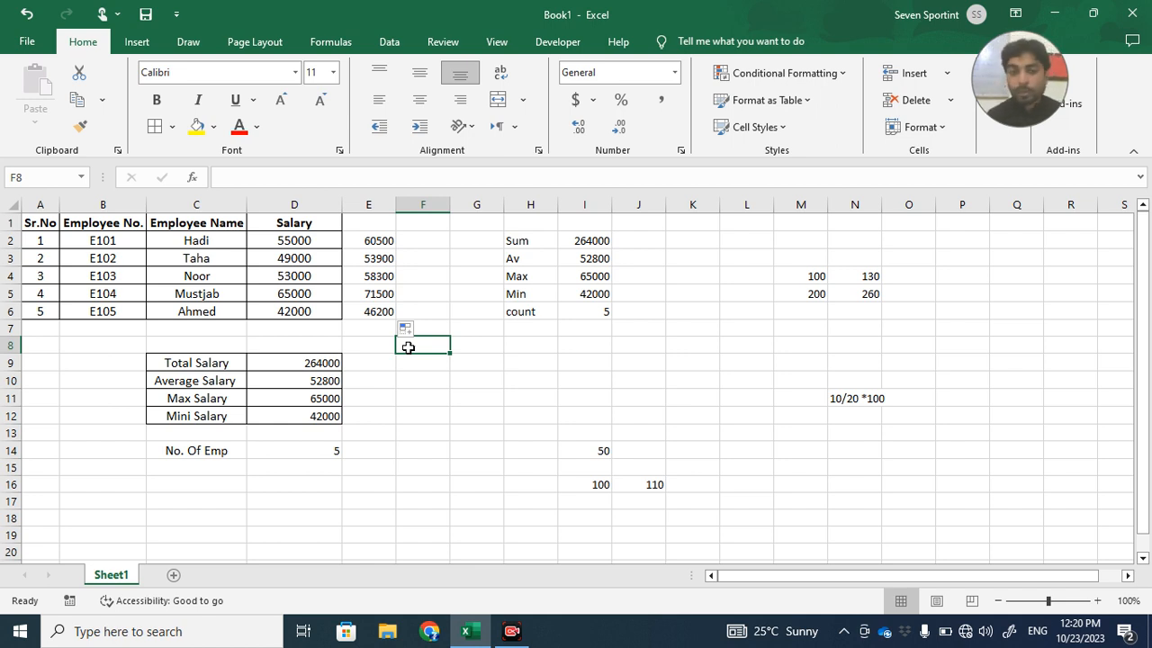
# Enter the column header Commission 10% in cell E1 and widen column E to fit it.
pyautogui.click(378, 226)
pyautogui.write('Com')
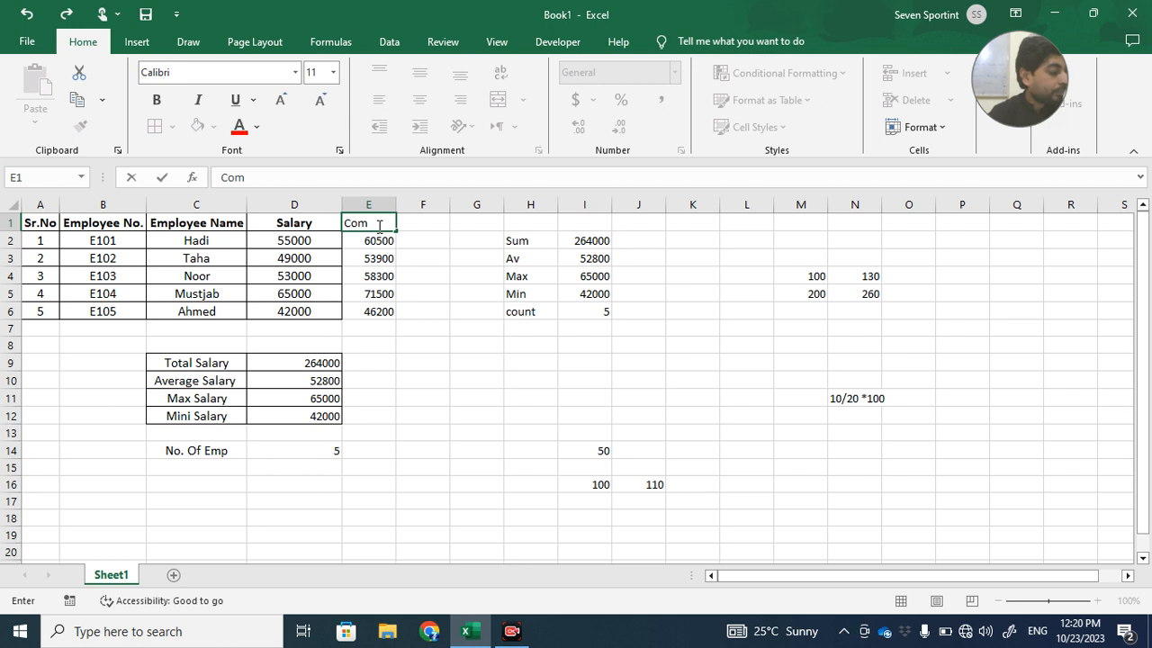
pyautogui.write('mi')
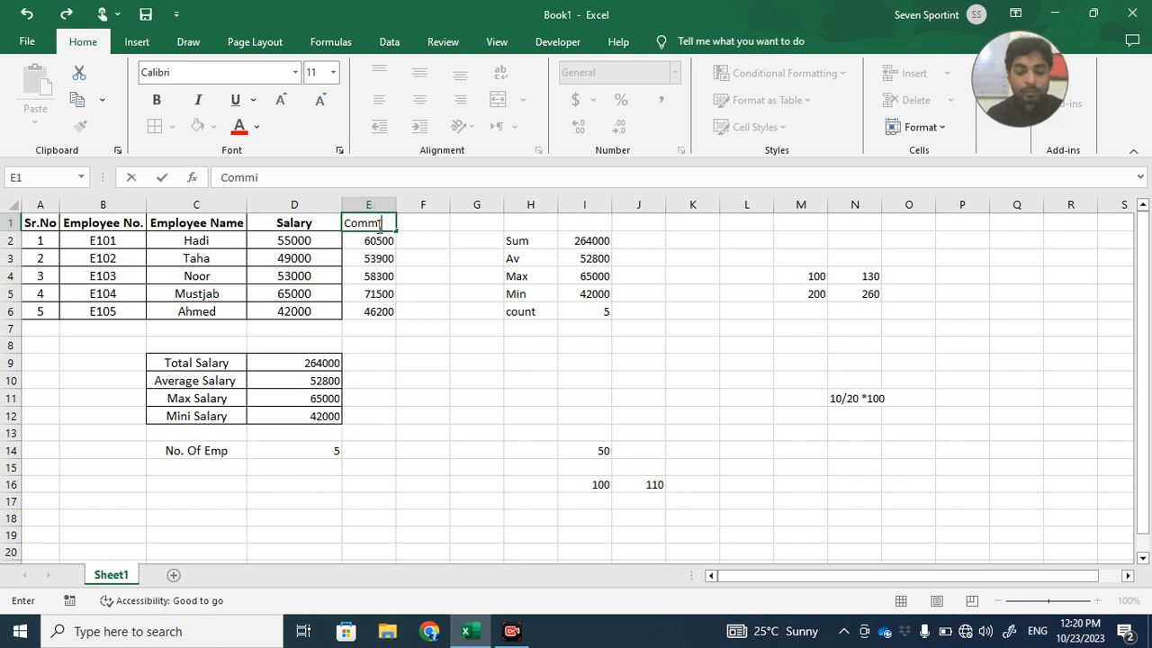
pyautogui.write('ssion 10')
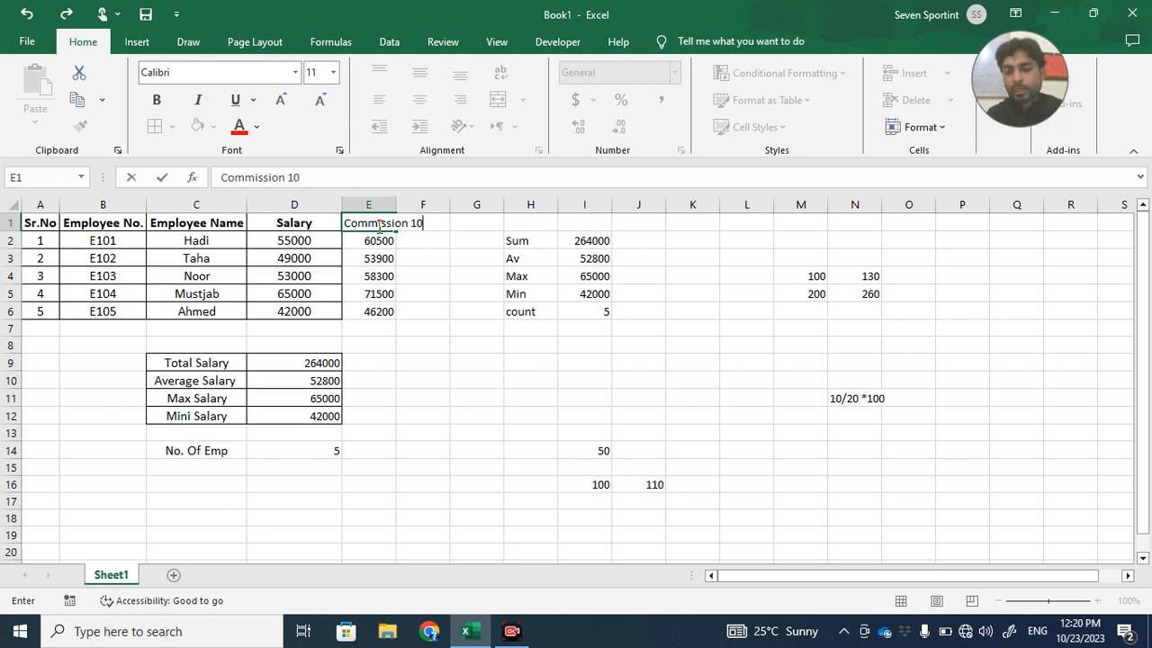
pyautogui.write('%')
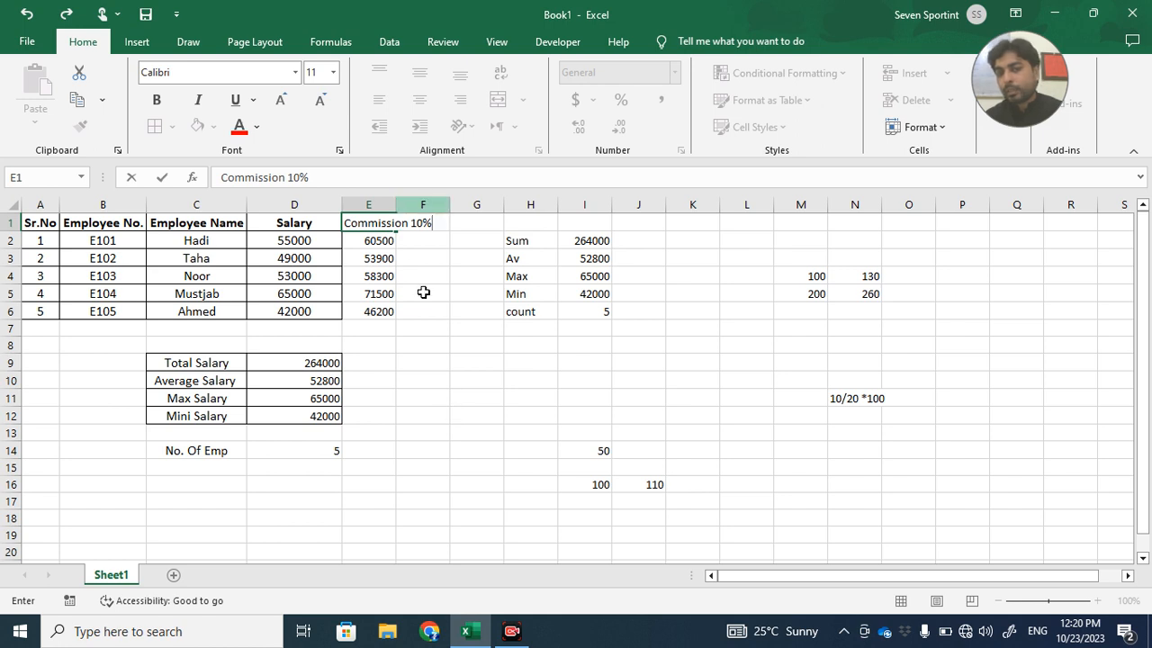
pyautogui.click(432, 328)
pyautogui.moveTo(399, 206); pyautogui.dragTo(450, 206)
pyautogui.click(474, 387)
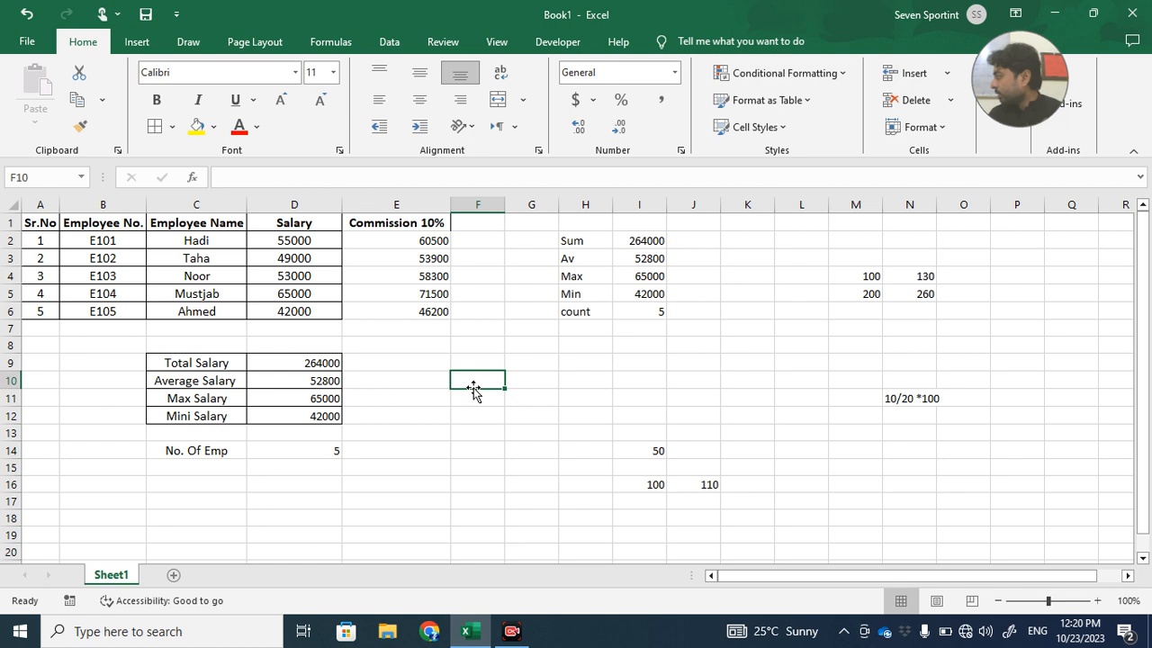
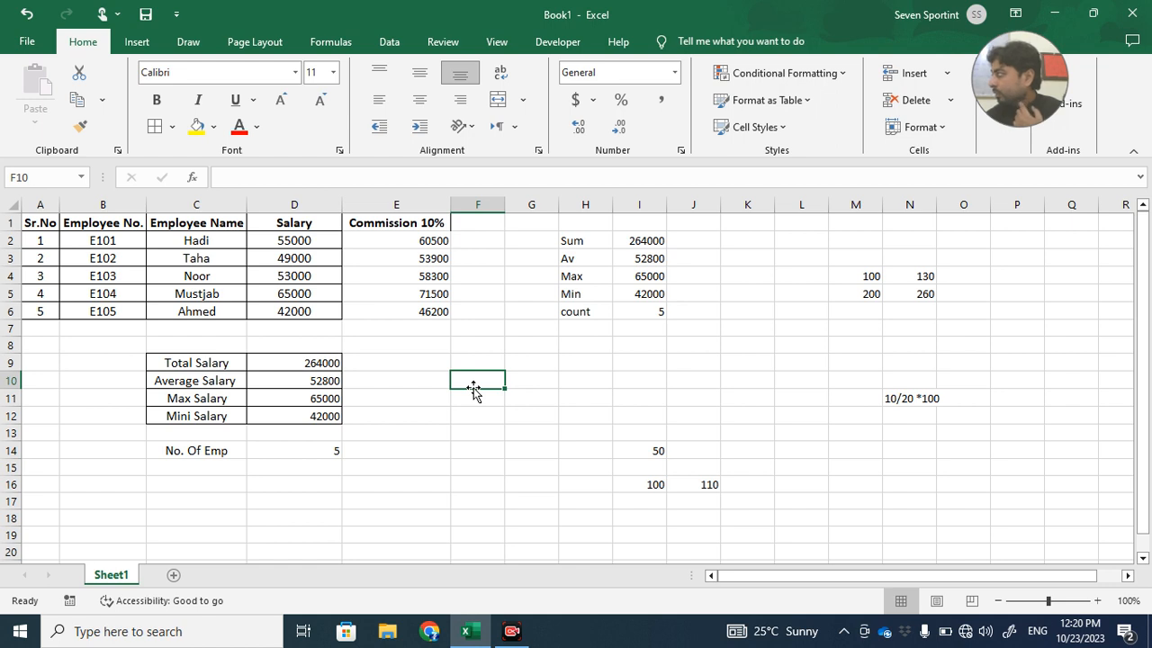
# Centre the values in E2:E6 horizontally.
pyautogui.moveTo(437, 246); pyautogui.dragTo(438, 310)
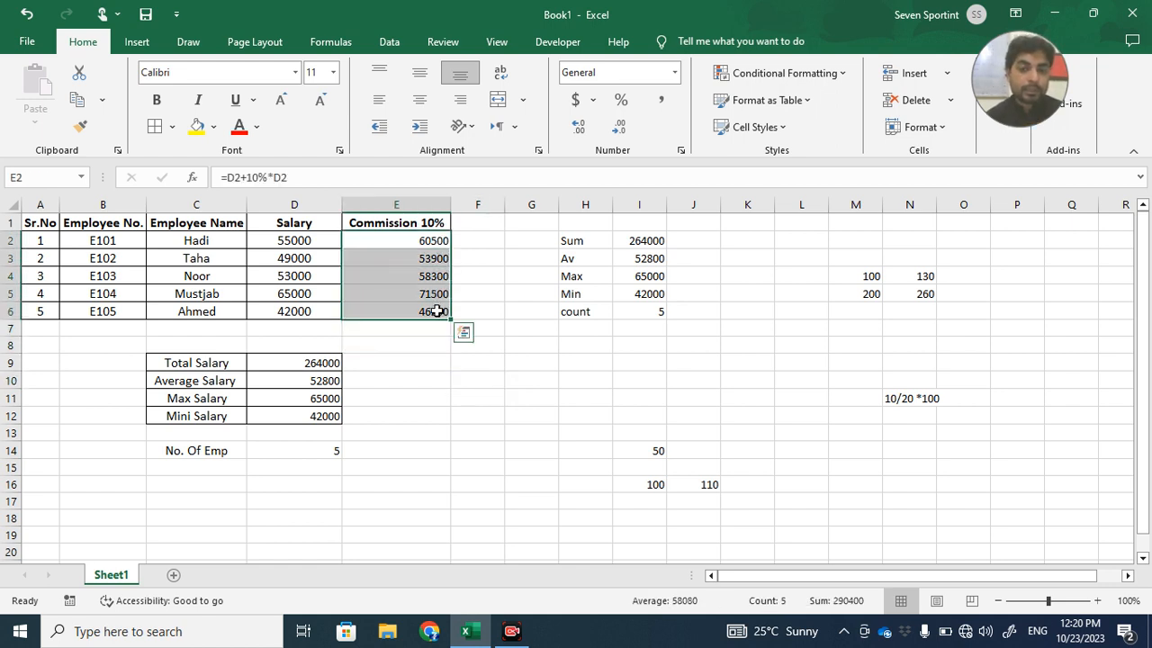
pyautogui.click(419, 98)
pyautogui.click(446, 346)
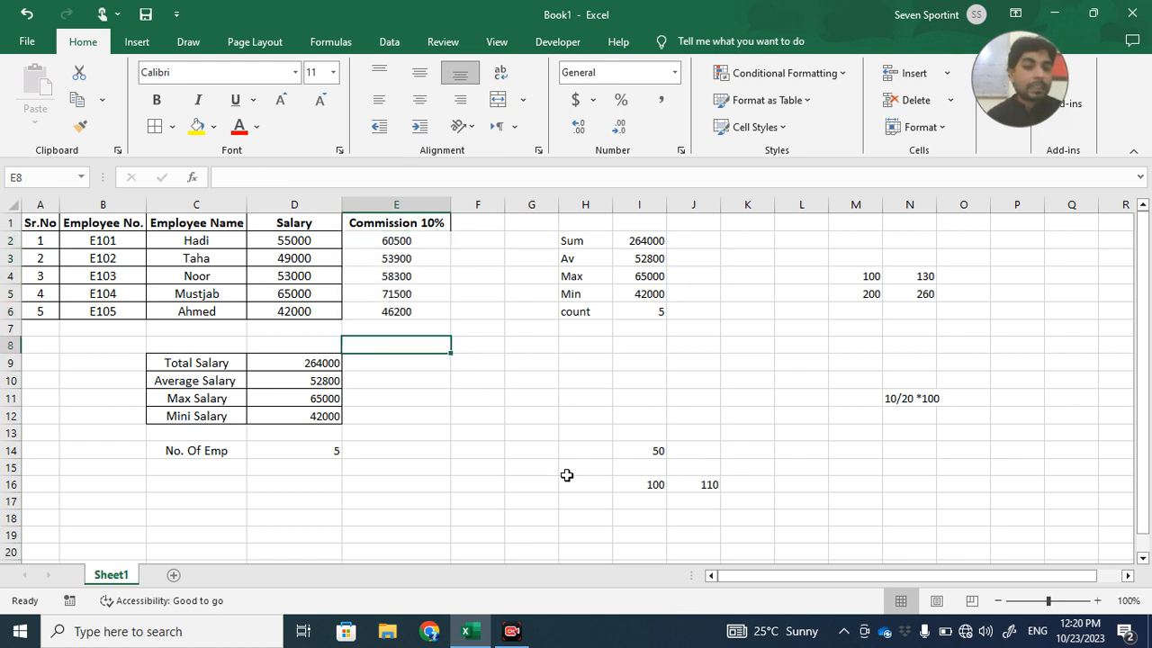
# Clear the contents of E2:E6 under the Commission 10% header.
pyautogui.moveTo(435, 242); pyautogui.dragTo(440, 323)
pyautogui.press('Delete')
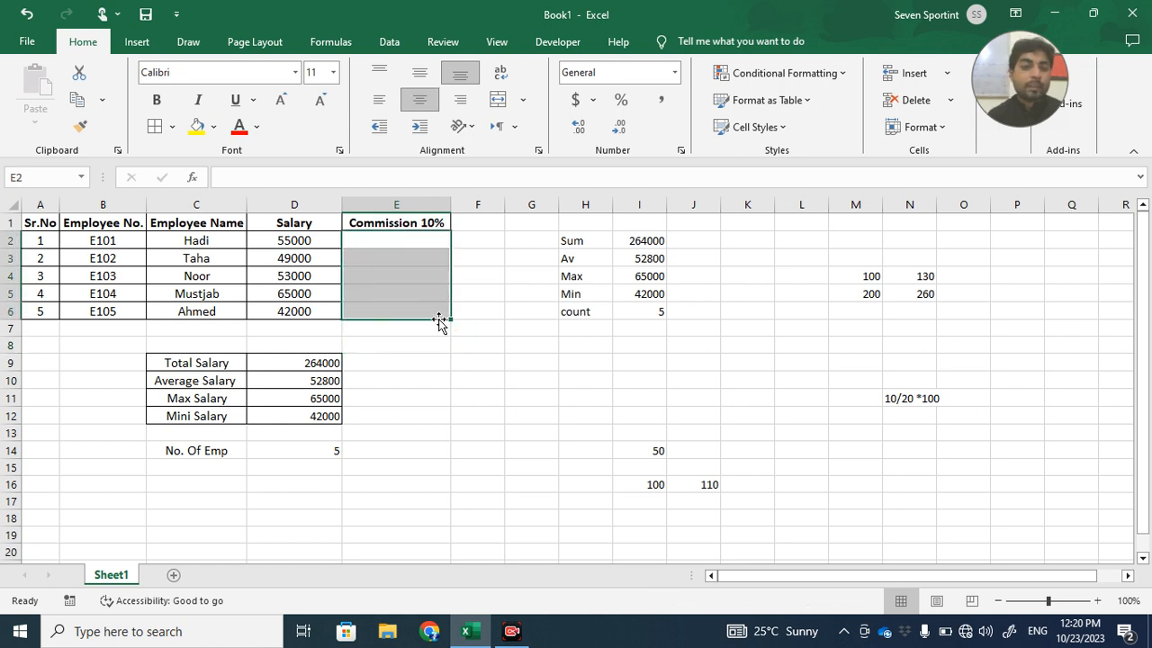
pyautogui.click(428, 245)
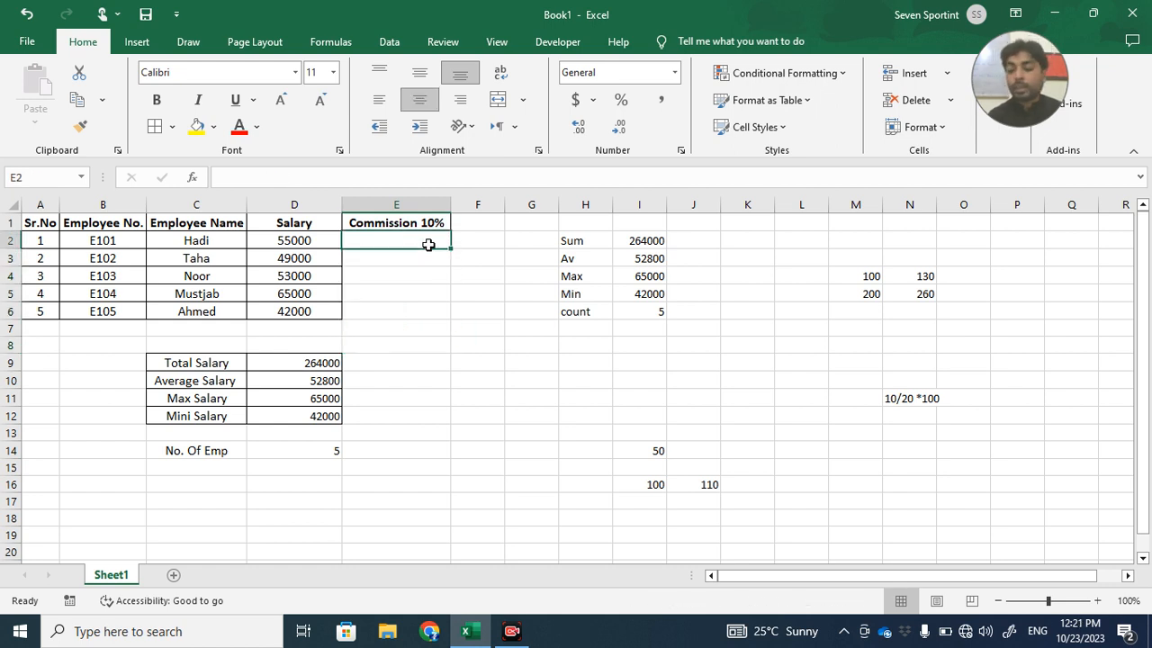
# Enter the 30% salary increase formula =D2+30%*D2 in cell E2 for employee E101.
pyautogui.click(315, 238)
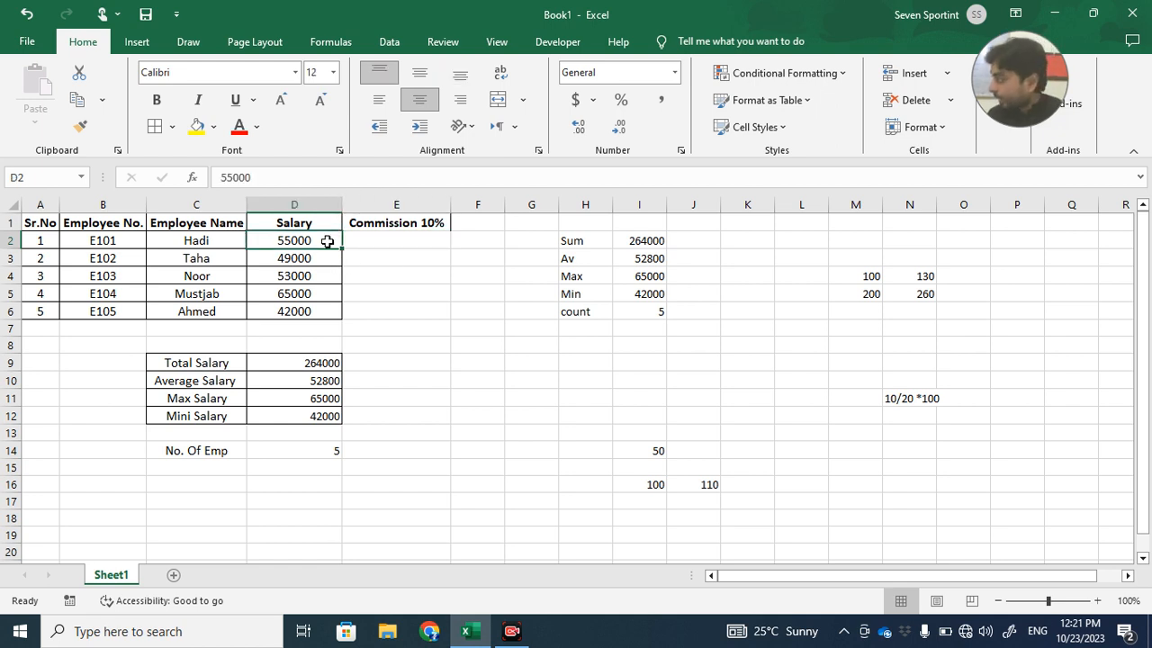
pyautogui.click(359, 243)
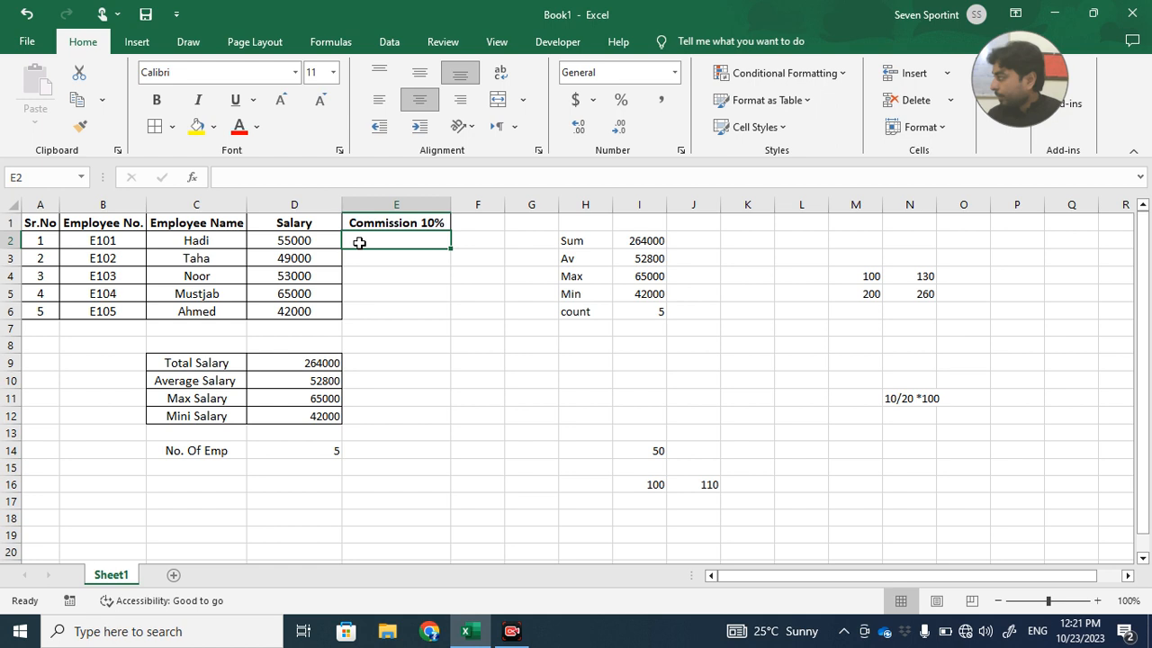
pyautogui.write('=')
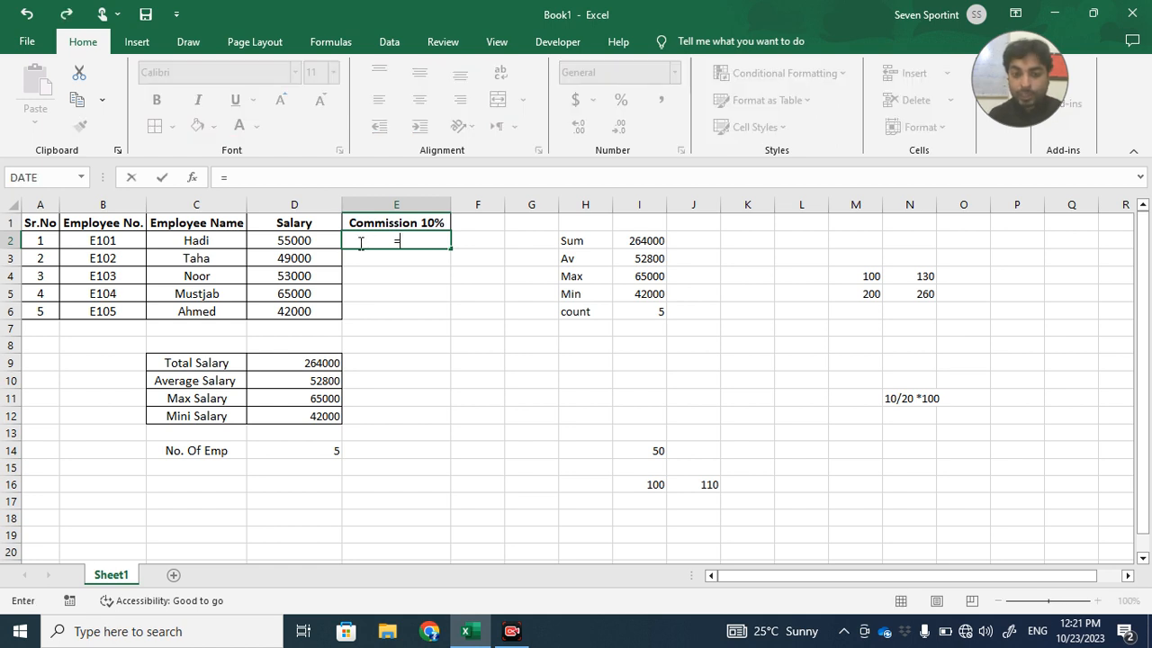
pyautogui.click(324, 240)
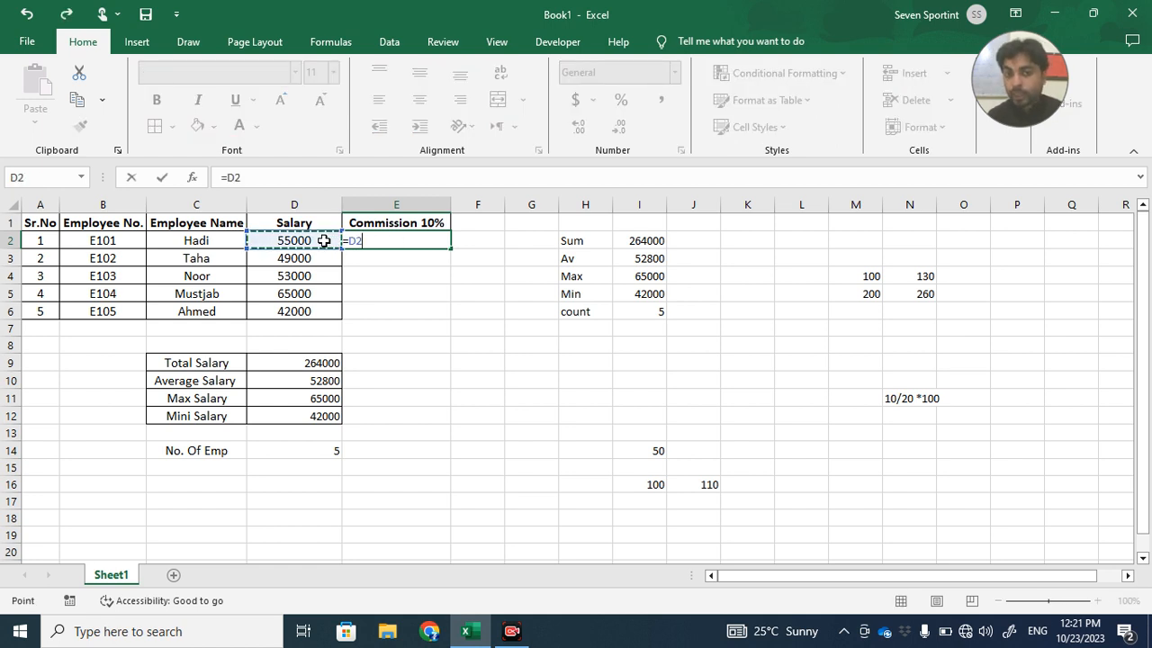
pyautogui.write('+')
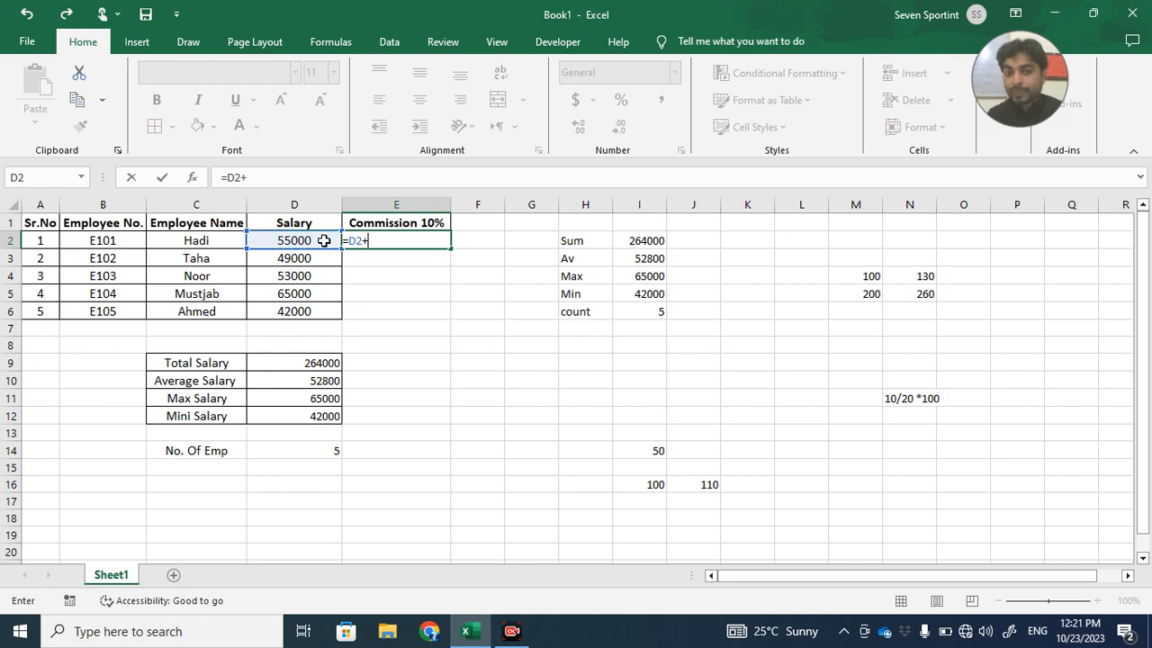
pyautogui.write('30%')
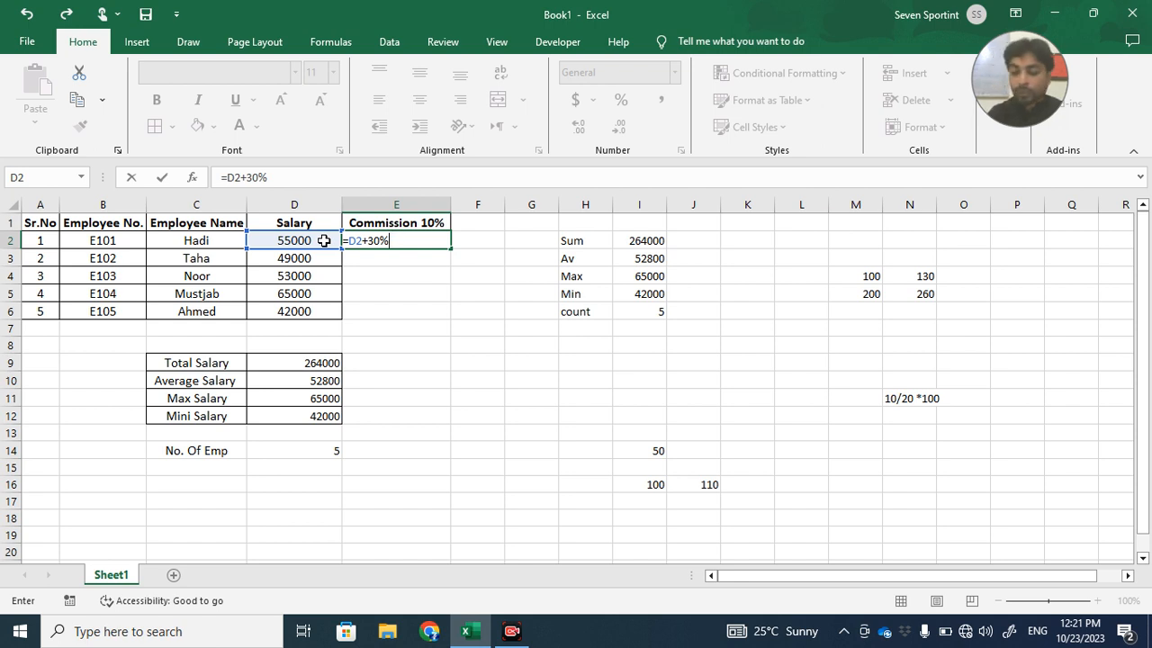
pyautogui.write('*')
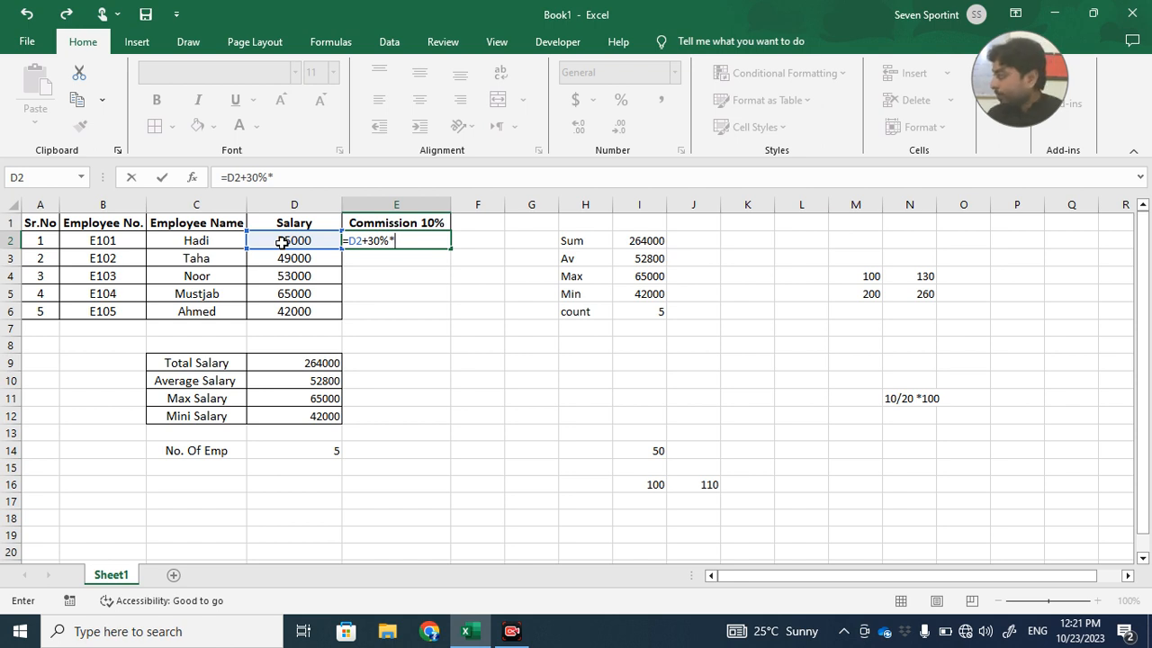
pyautogui.click(286, 241)
pyautogui.press('Return')
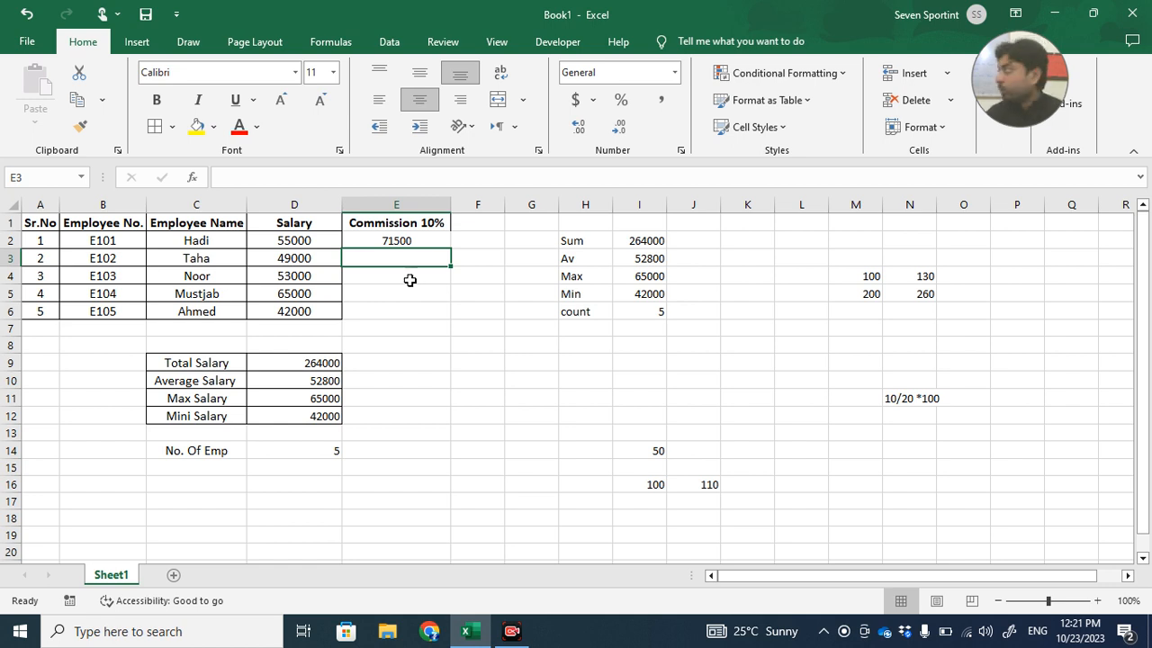
# Replace the formula in E2 with the 20% increase formula =D2+20%*D2, and clear the cell after the demonstration.
pyautogui.click(408, 243)
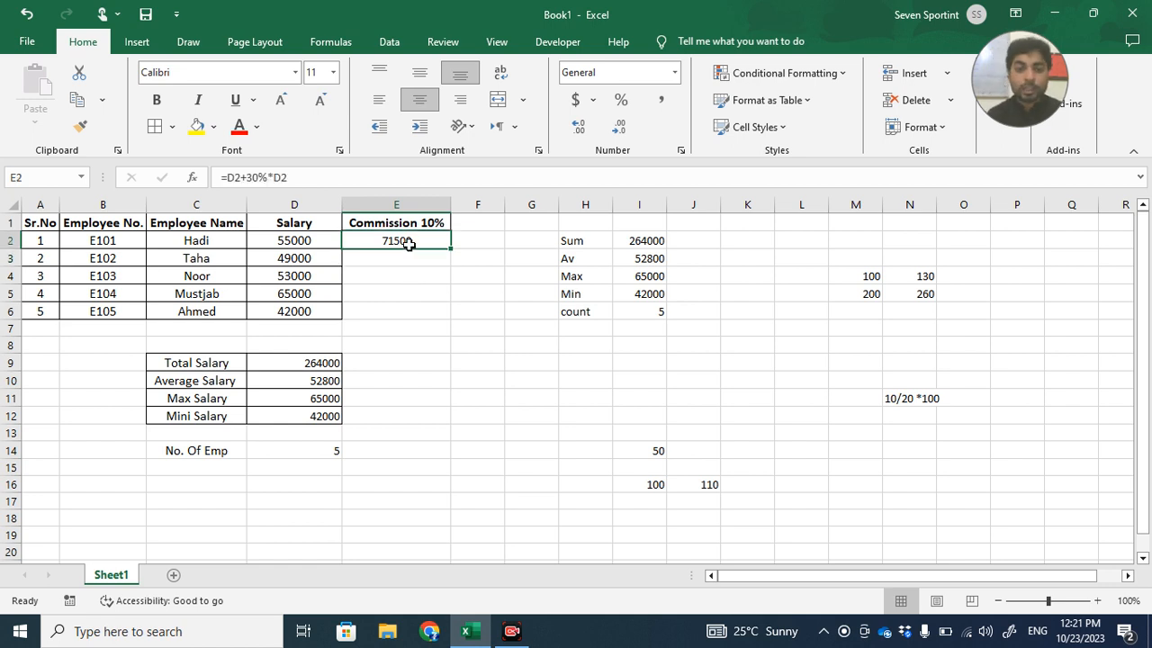
pyautogui.press('Delete')
pyautogui.write('=')
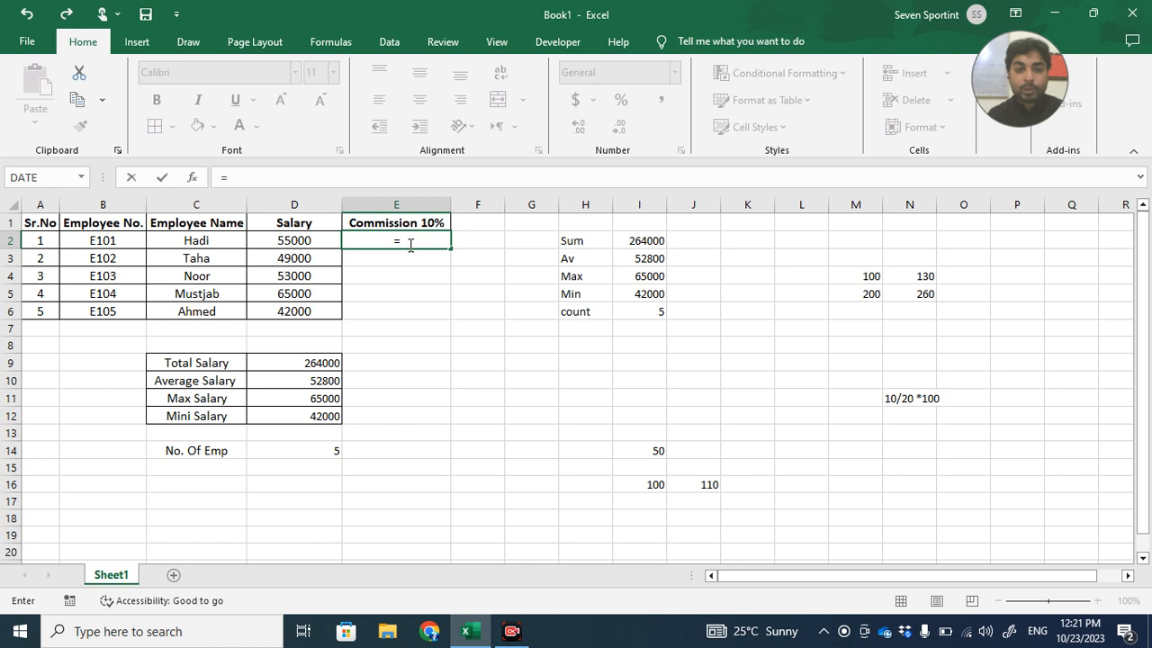
pyautogui.write('D2')
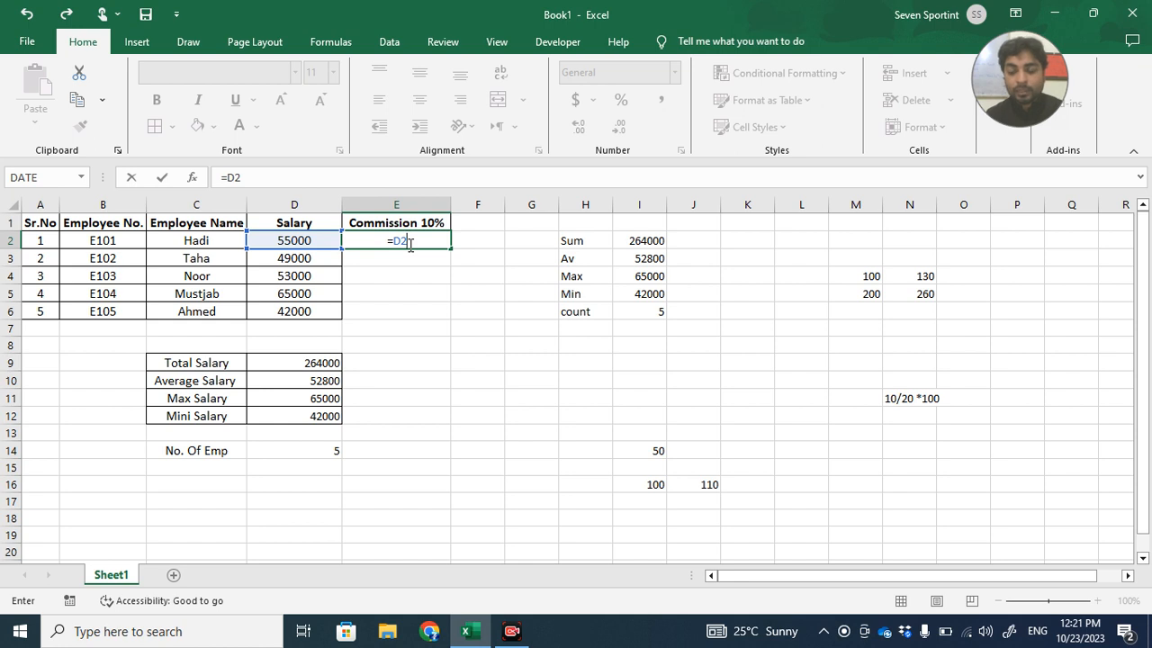
pyautogui.write('+')
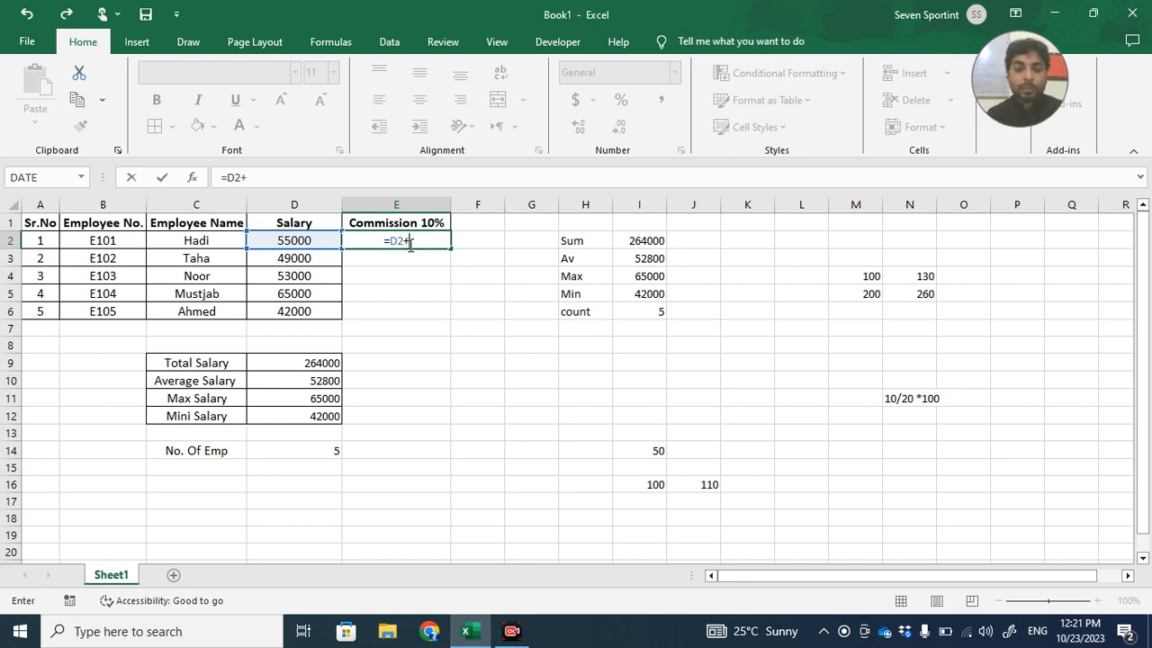
pyautogui.write('10')
pyautogui.press('BackSpace')
pyautogui.press('BackSpace')
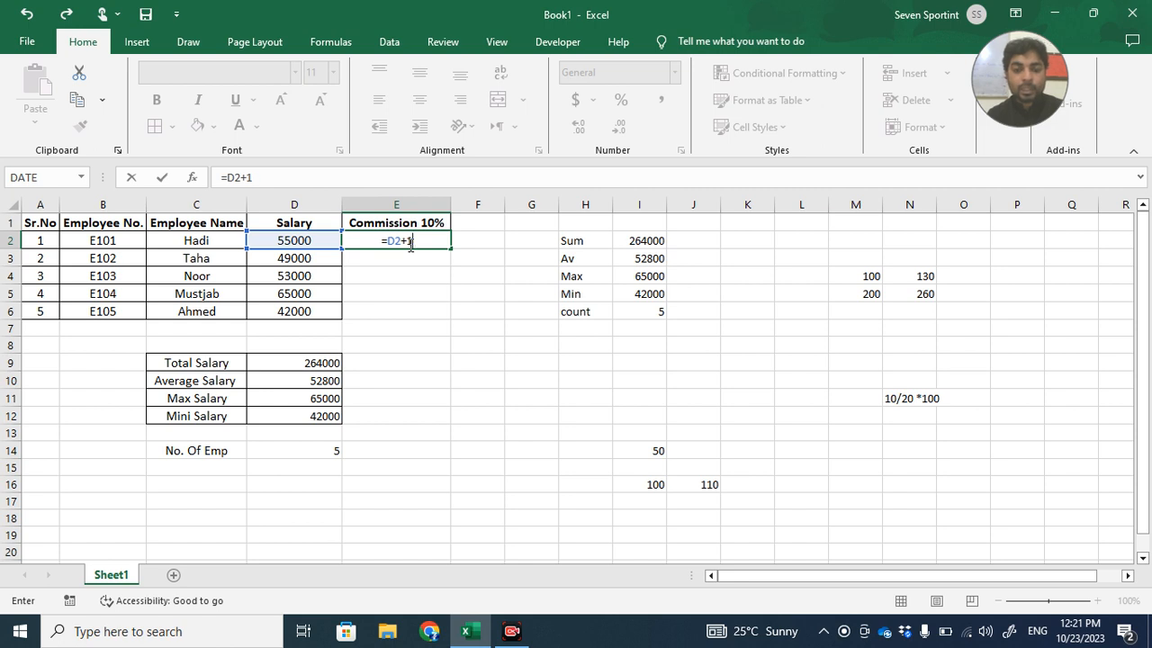
pyautogui.write('20')
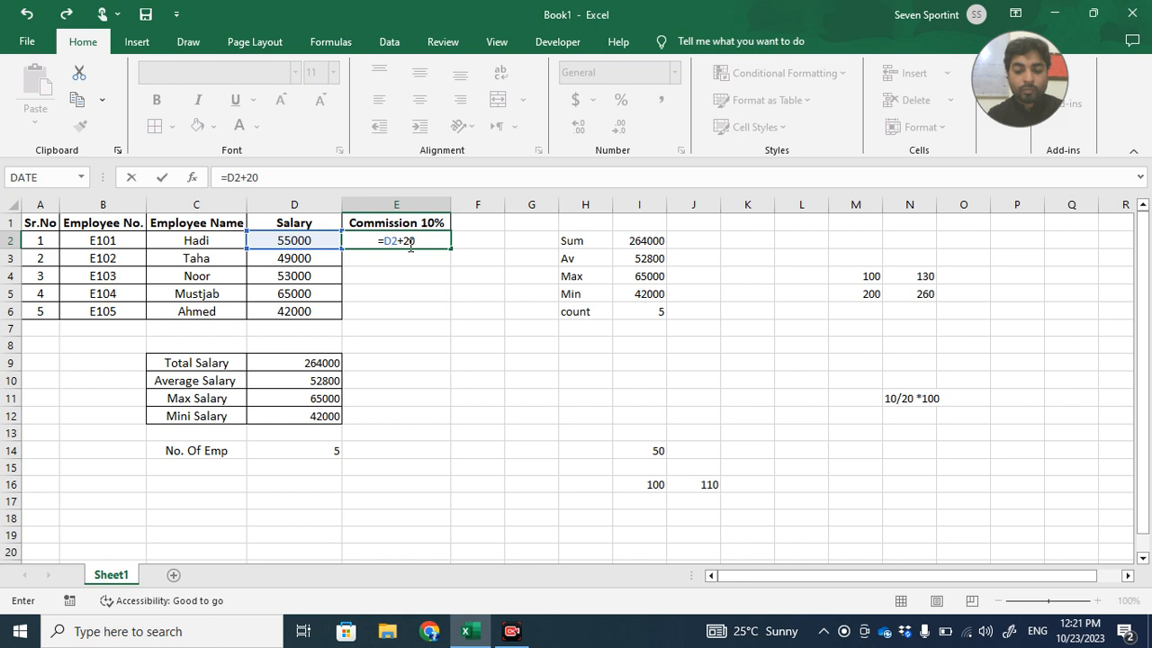
pyautogui.write('%')
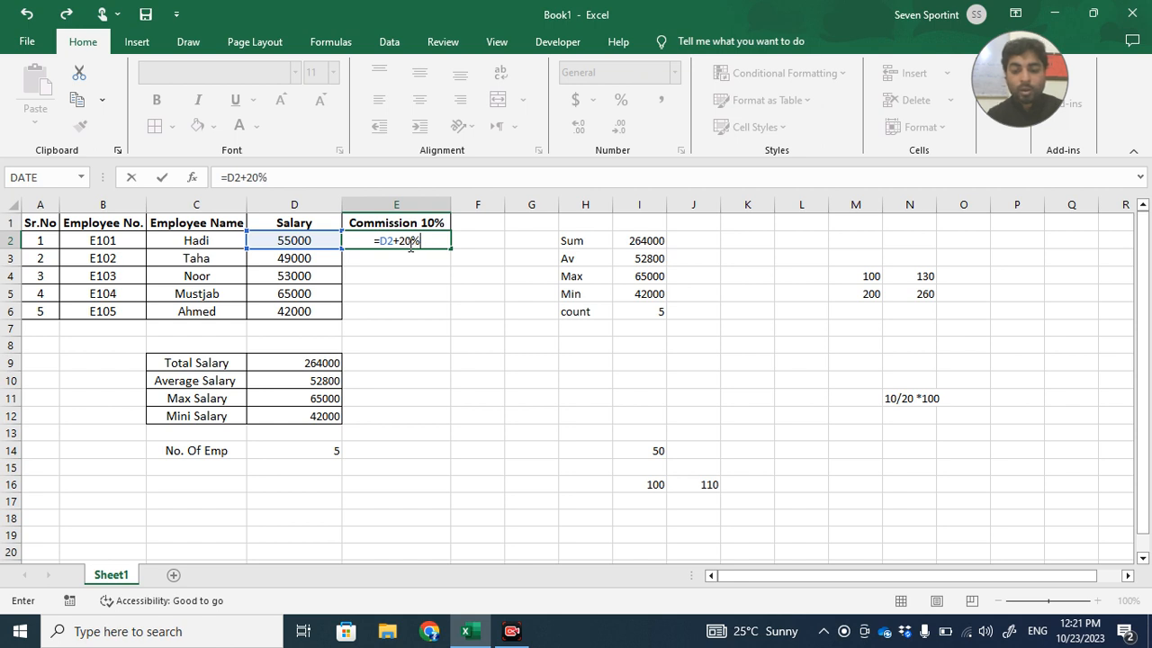
pyautogui.write('*')
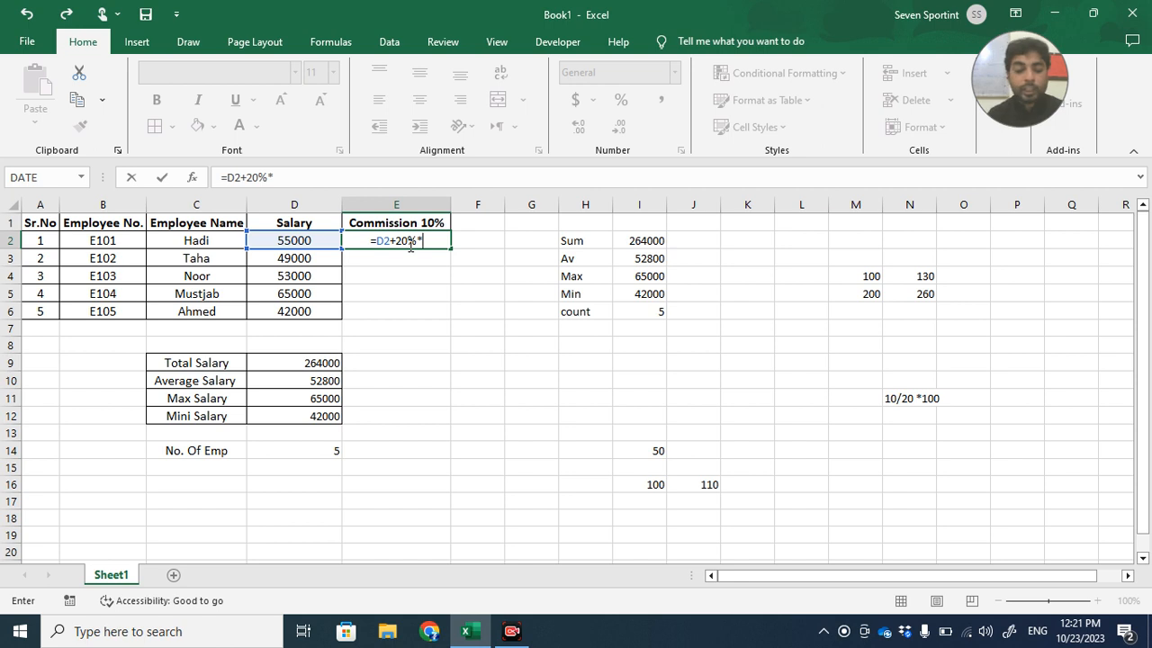
pyautogui.write('d2')
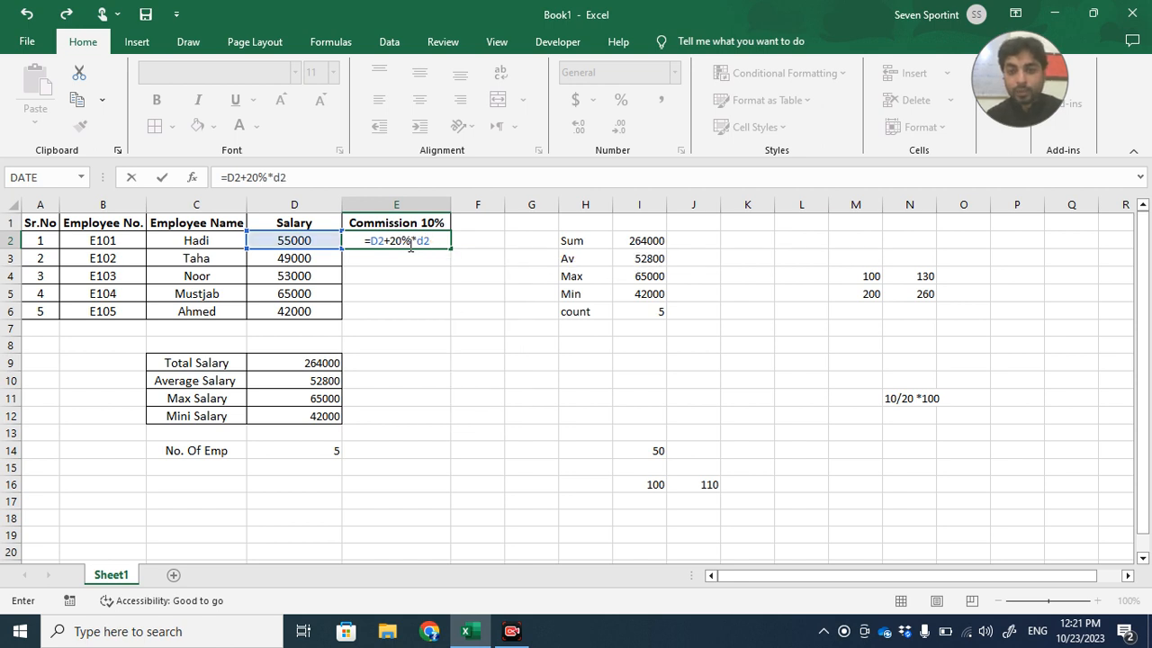
pyautogui.press('Return')
pyautogui.click(433, 341)
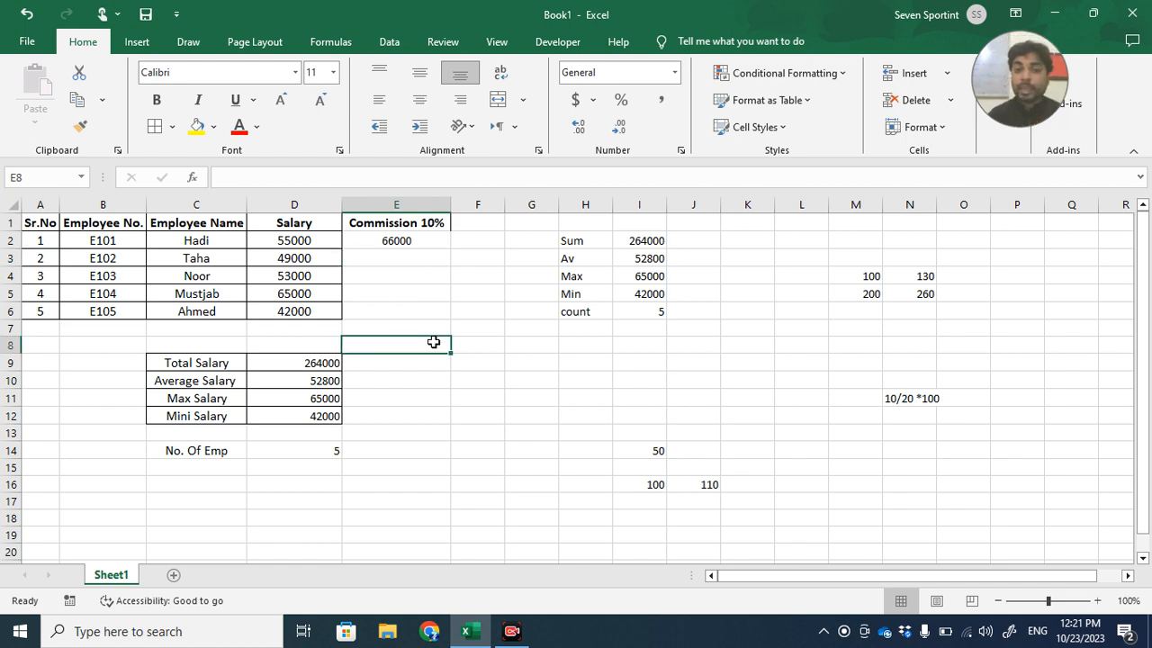
pyautogui.click(429, 243)
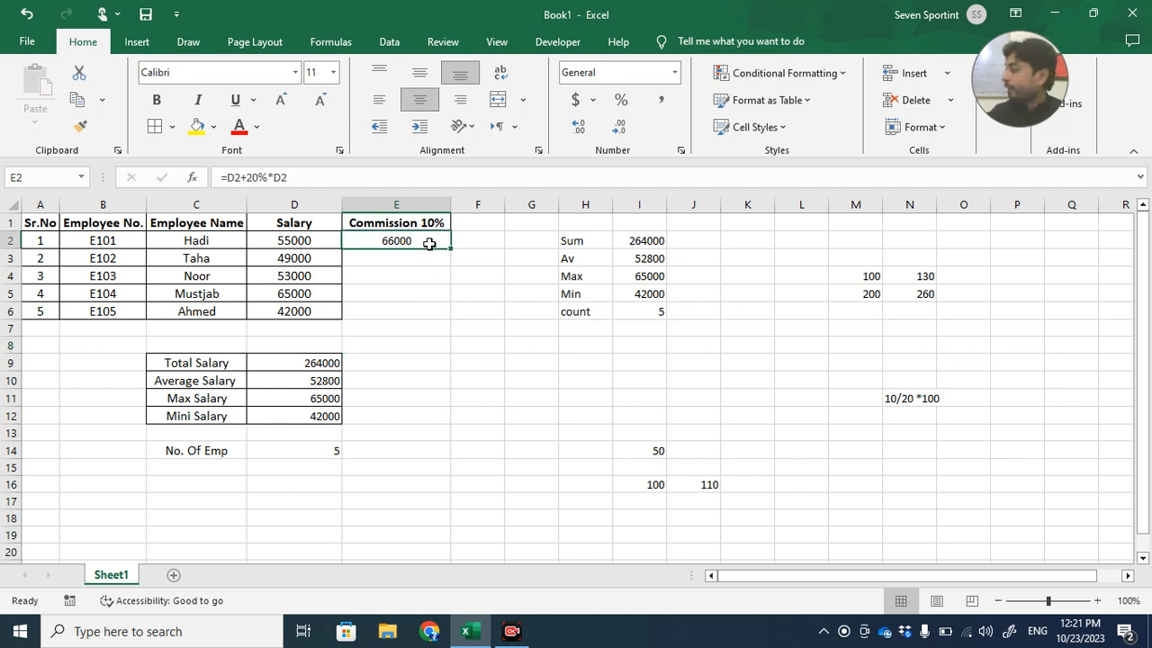
pyautogui.press('Delete')
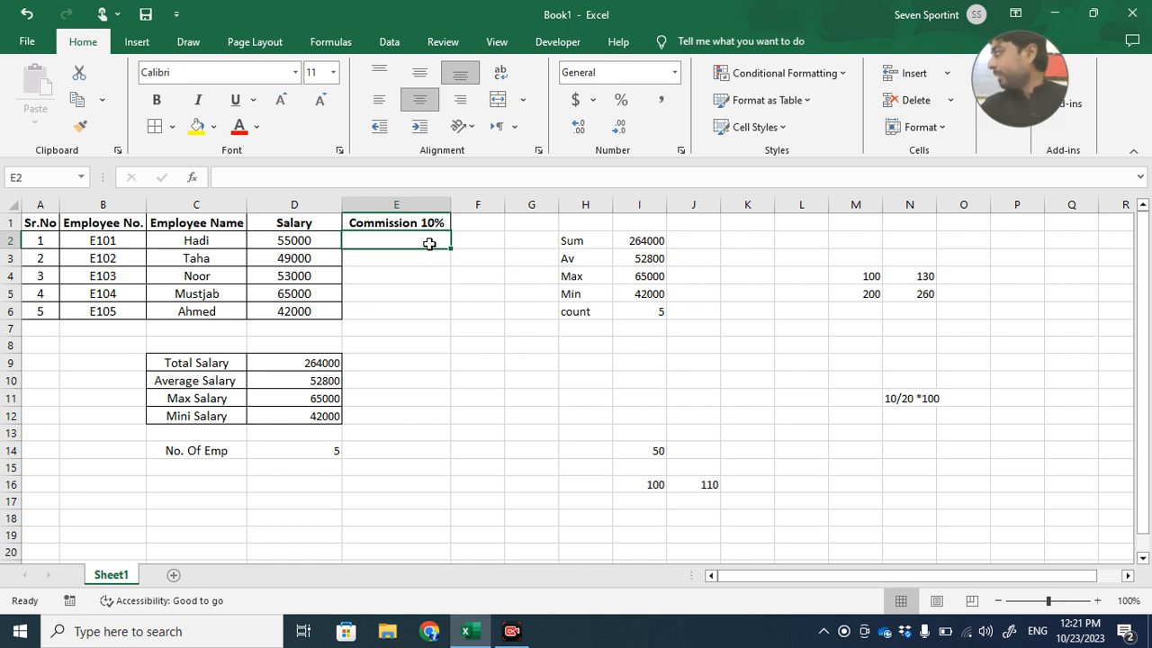
# Delete the practice labels and values beside the salary table in the range H2:O20.
pyautogui.moveTo(585, 239); pyautogui.dragTo(974, 542)
pyautogui.press('Delete')
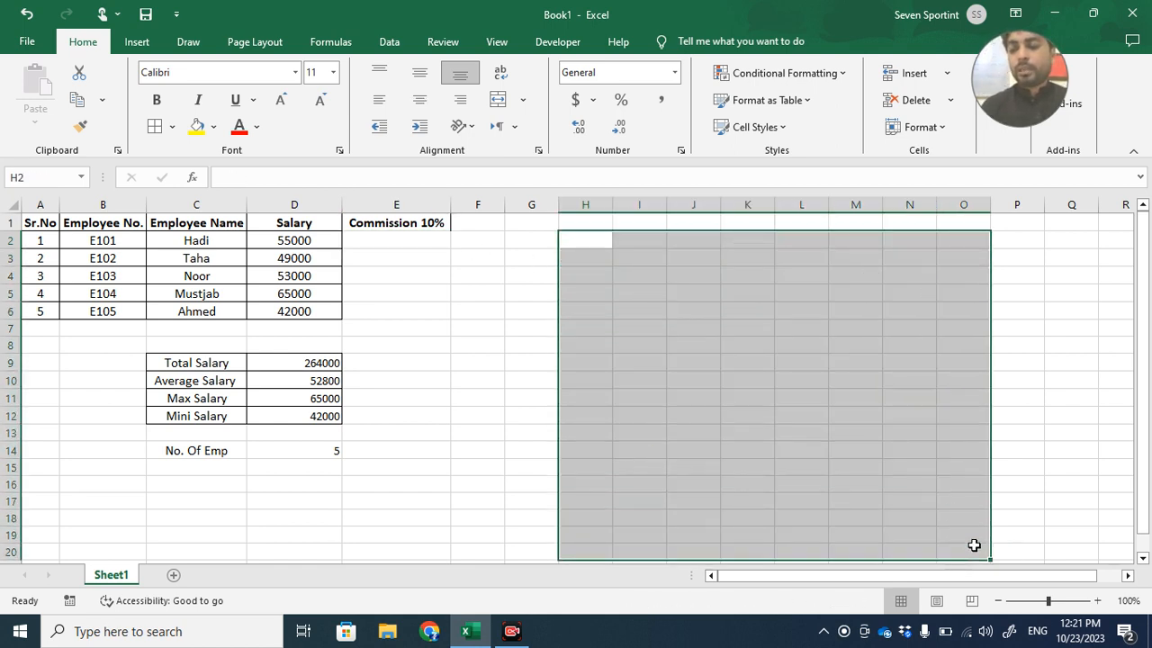
pyautogui.click(462, 498)
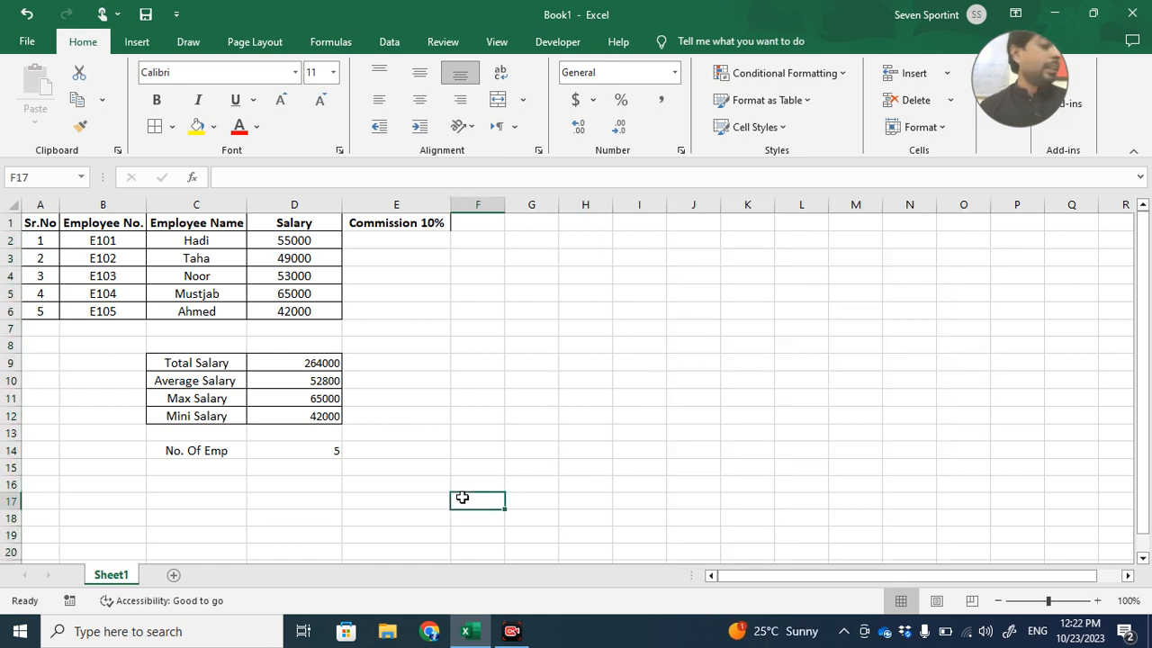